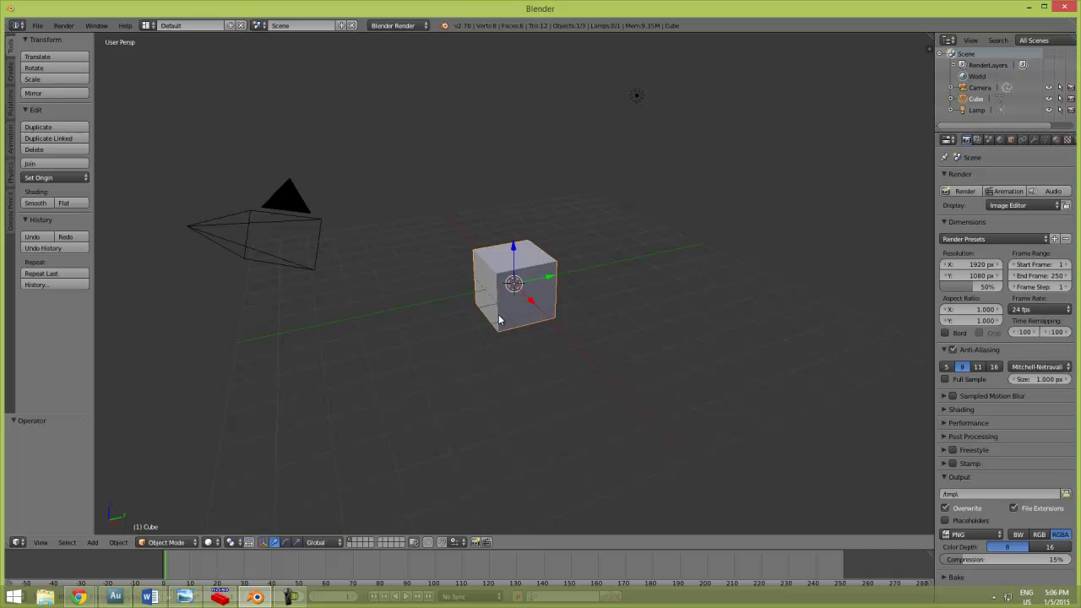
Delete the default camera, lamp and cube, leaving an empty scene viewed from the top
key("a")
key("a")
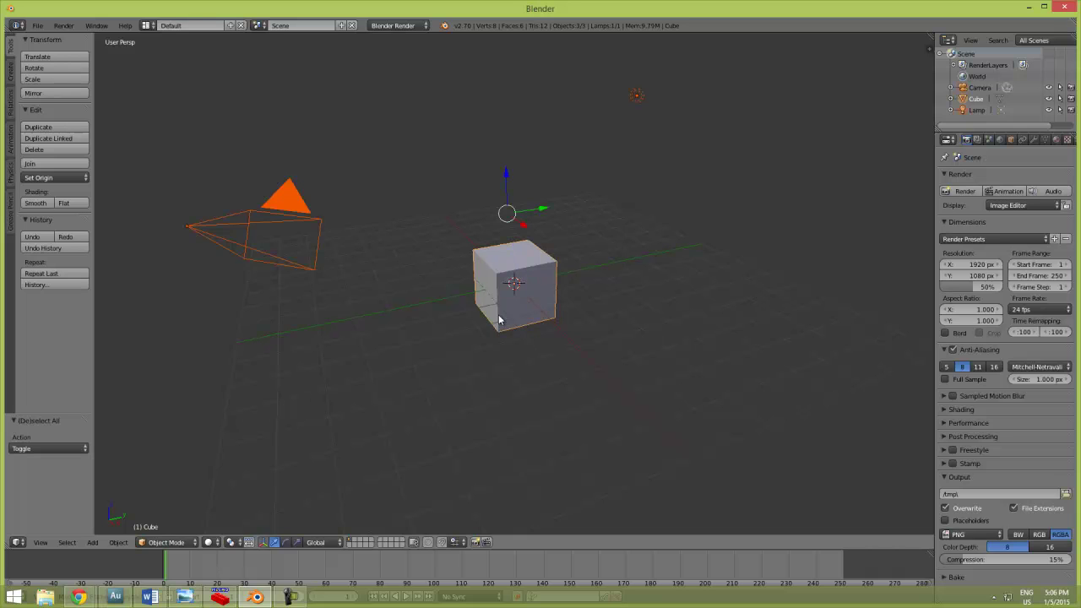
key("x")
left_click(498, 317)
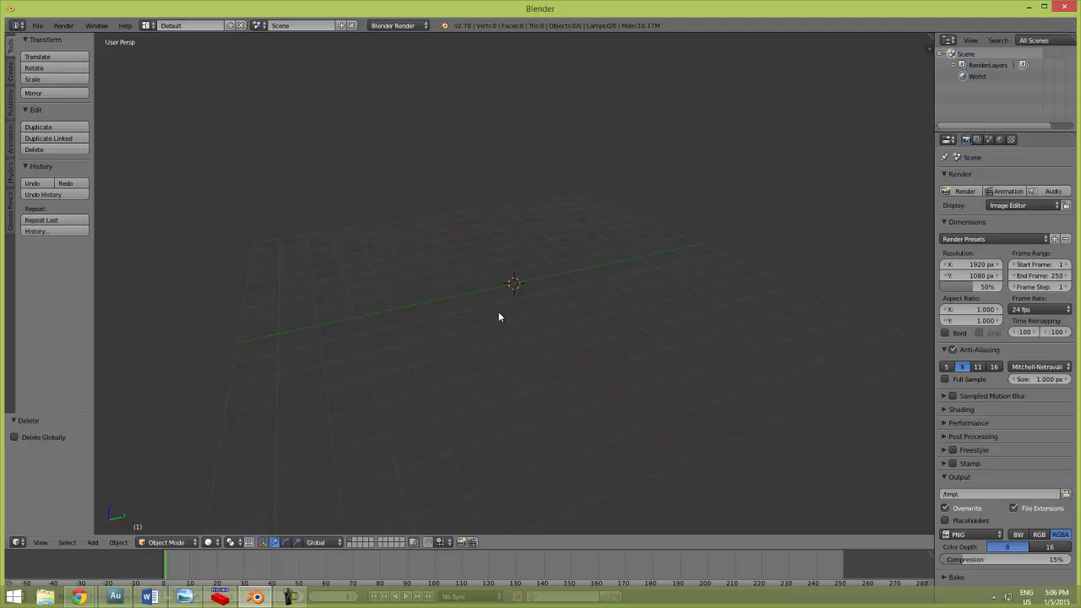
key("KP_7")
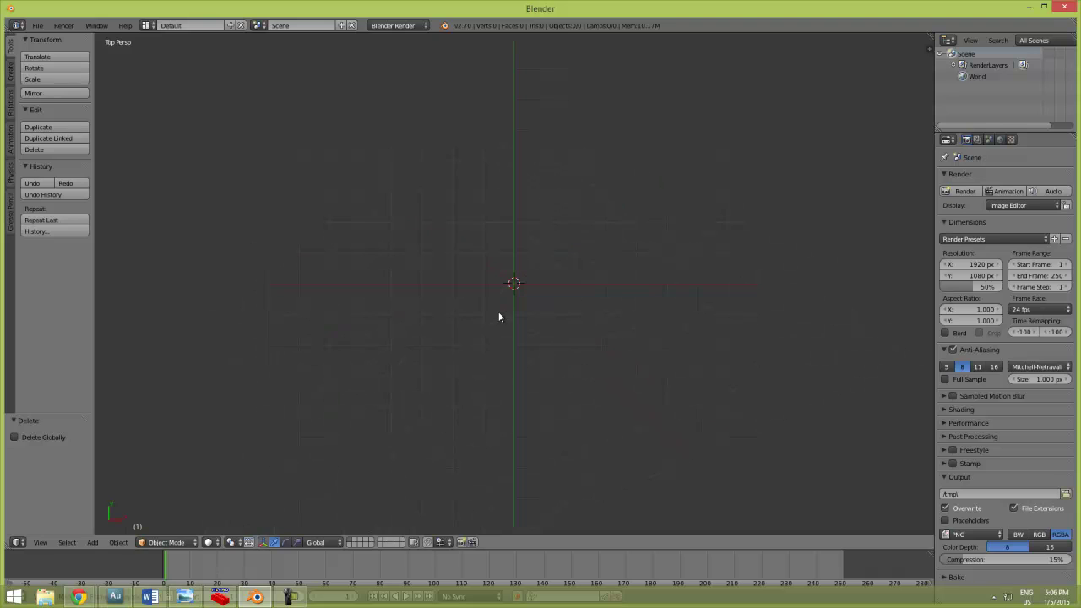
Import the LDraw model Untitled_0000.ldr from the Desktop
left_click(37, 25)
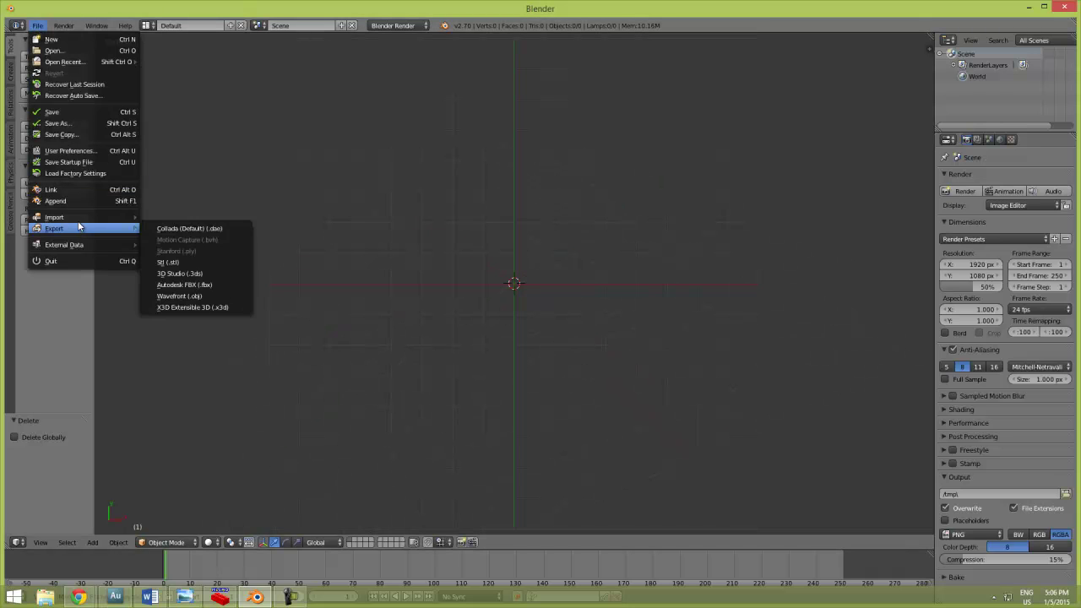
mouse_move(76, 217)
left_click(206, 320)
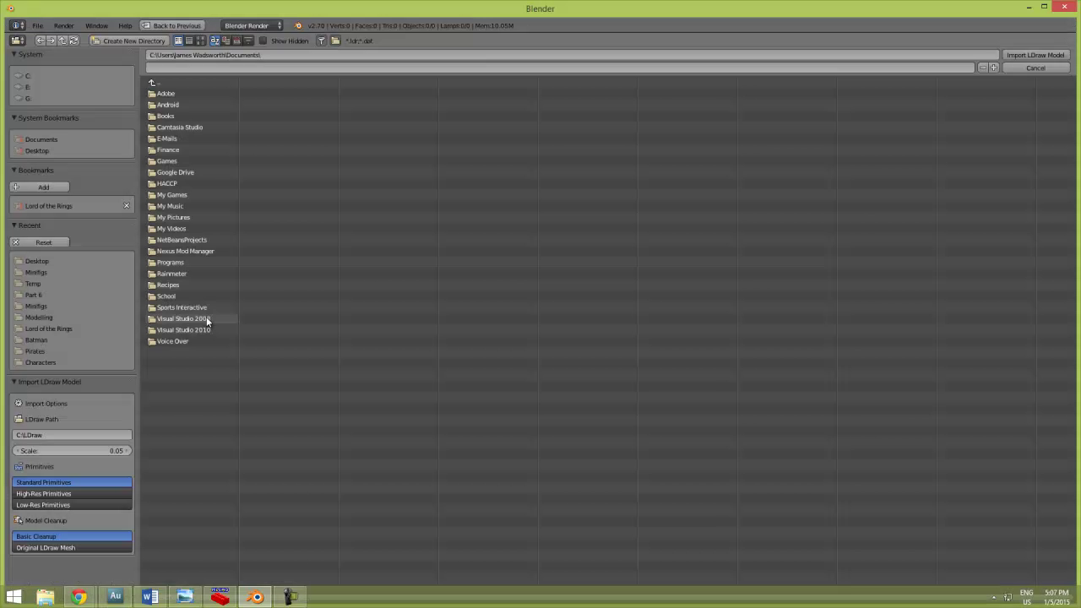
left_click(83, 150)
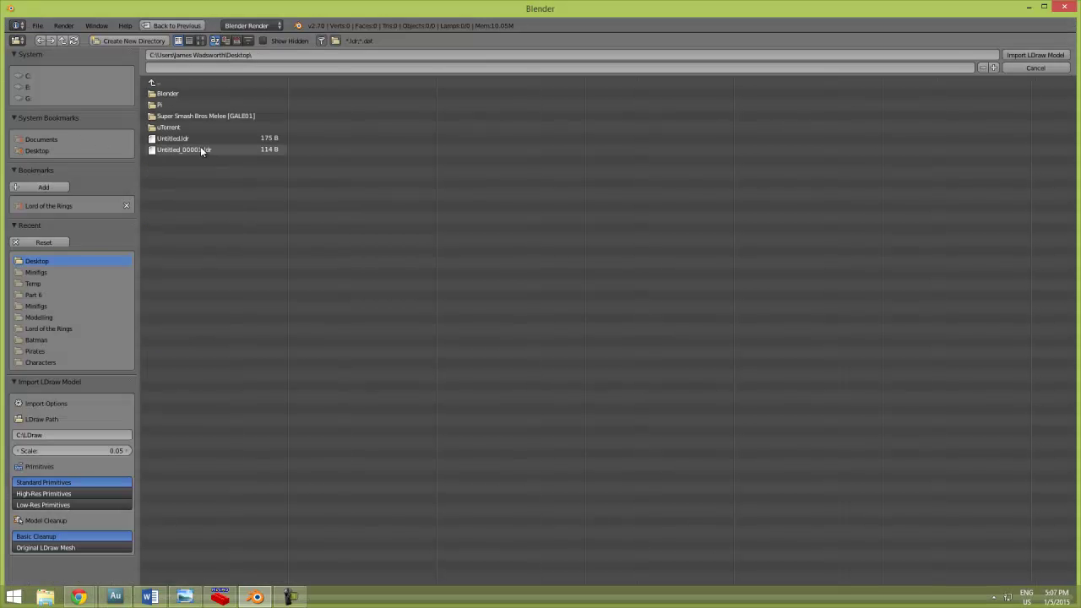
left_click(200, 149)
left_click(1036, 55)
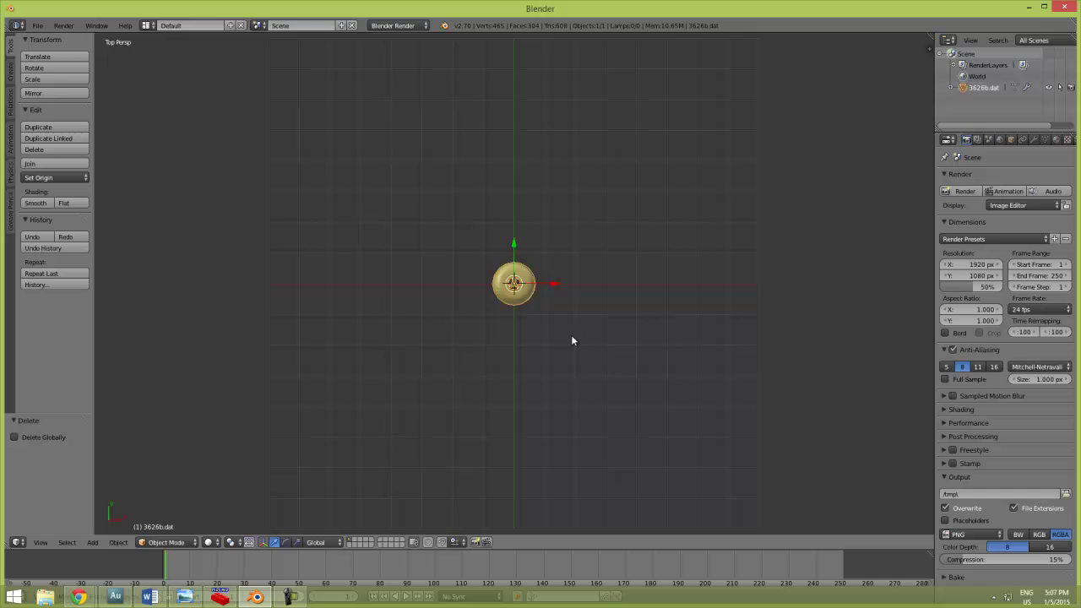
Switch to front orthographic view and centre the Uruk-hai reference photo on the minifig head
key("KP_1")
key("KP_5")
scroll(571, 341, "up", 5)
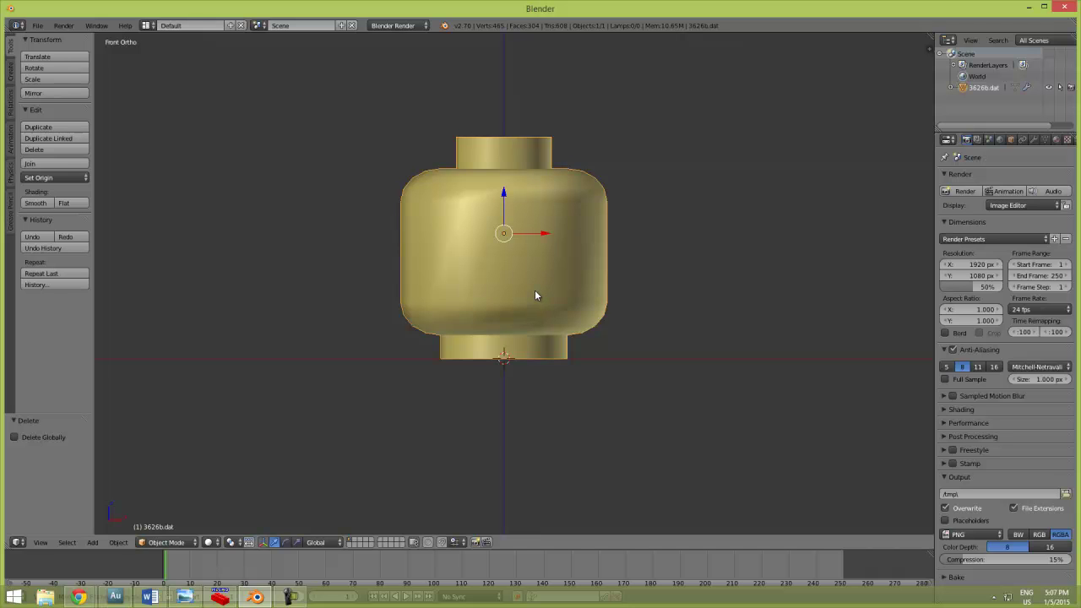
key("alt+Tab")
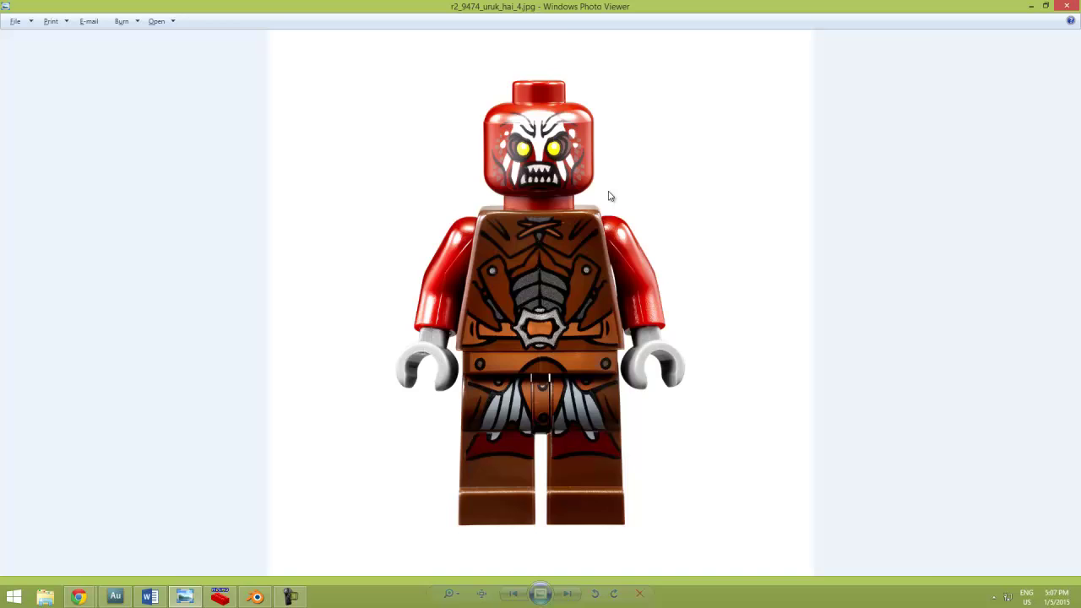
scroll(563, 168, "up", 1)
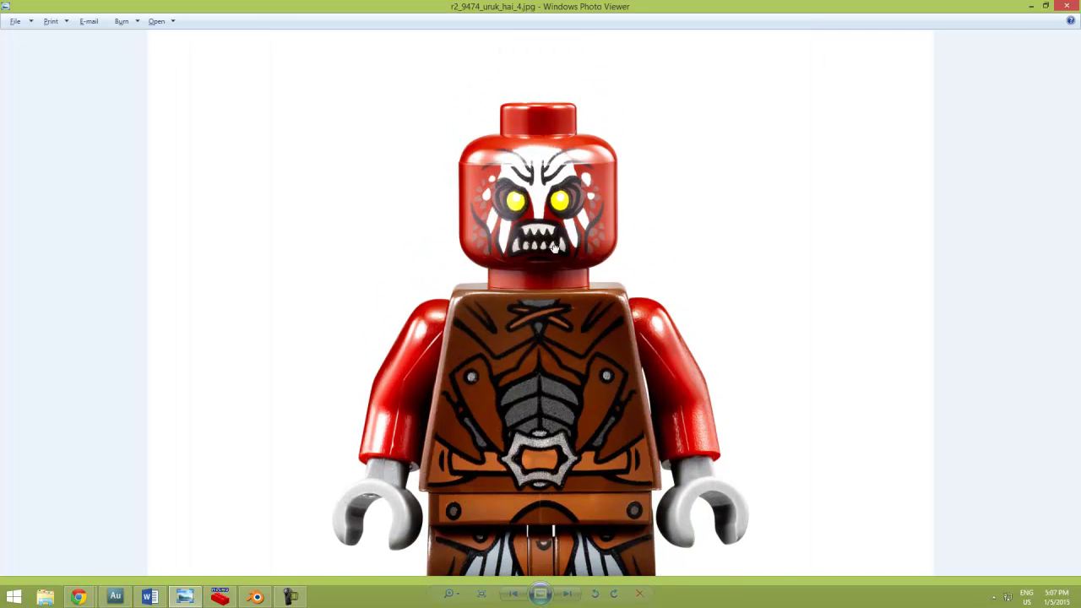
scroll(558, 155, "up", 2)
left_click_drag(558, 224, 549, 257)
In wireframe Edit Mode, select the head's bottom vertex ring and snap the cursor to it
key("alt+Tab")
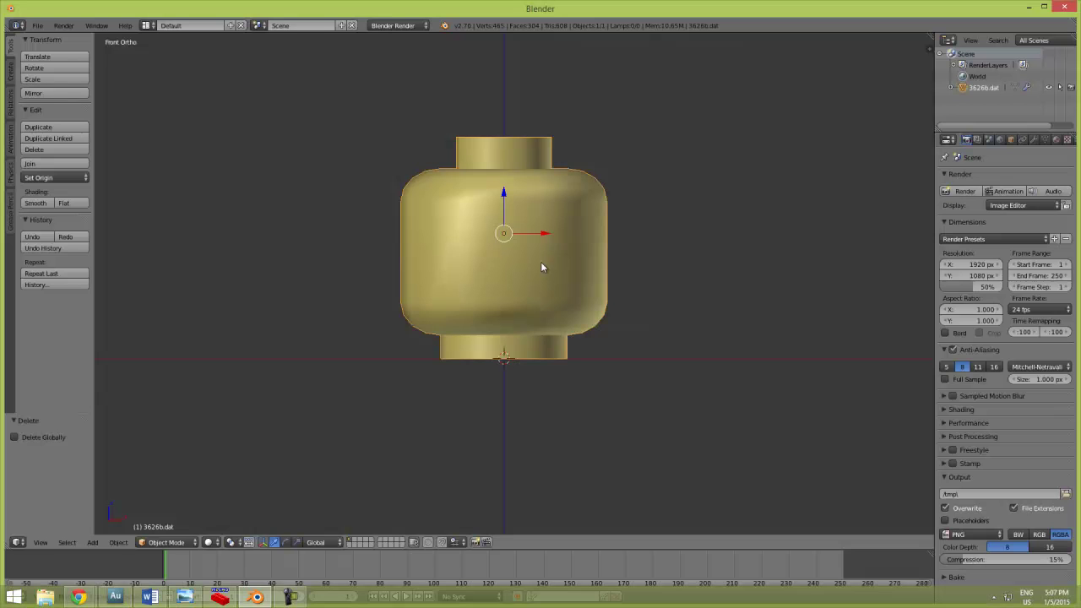
key("Tab")
key("a")
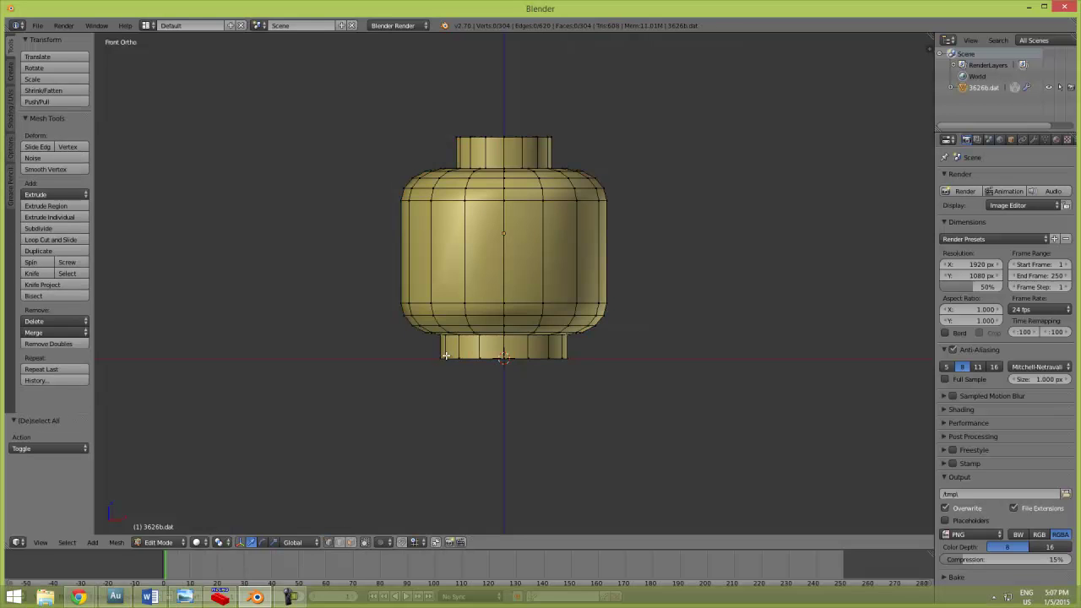
key("z")
left_click_drag(592, 362, 594, 362)
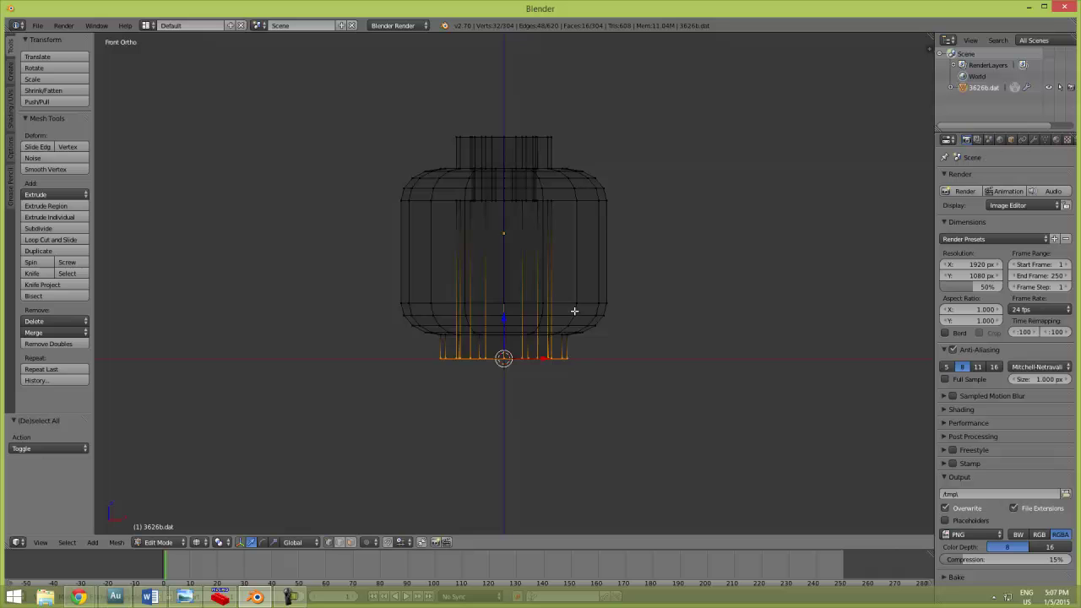
key("shift+s")
left_click(566, 348)
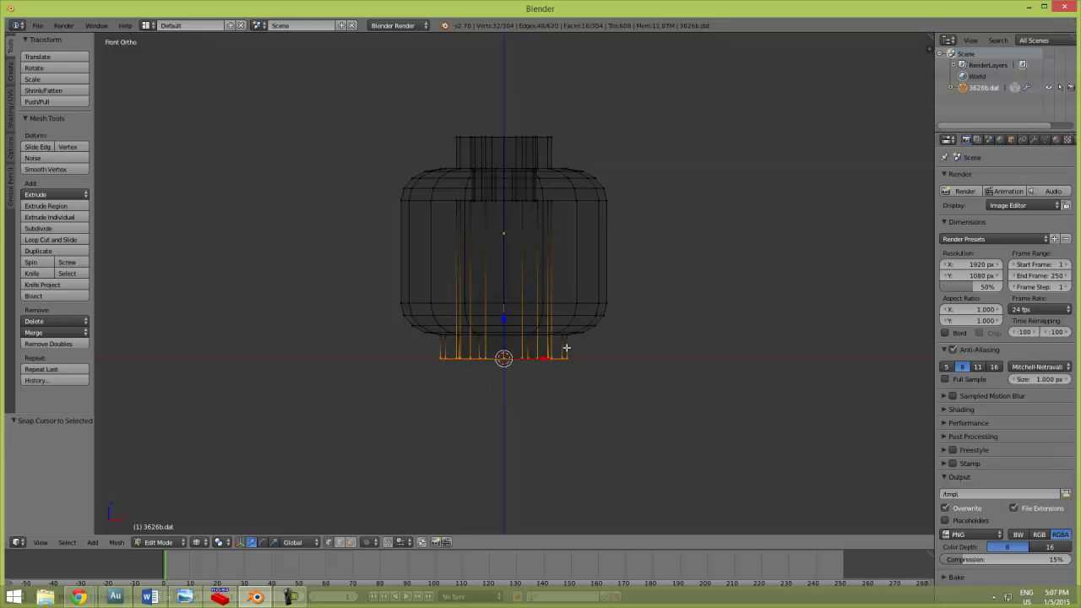
key("Tab")
Orbit around the head in solid shading, then return to the front view
mouse_move(570, 321)
middle_mouse_down()
mouse_move(526, 323)
mouse_move(548, 349)
mouse_move(531, 192)
middle_mouse_up()
key("z")
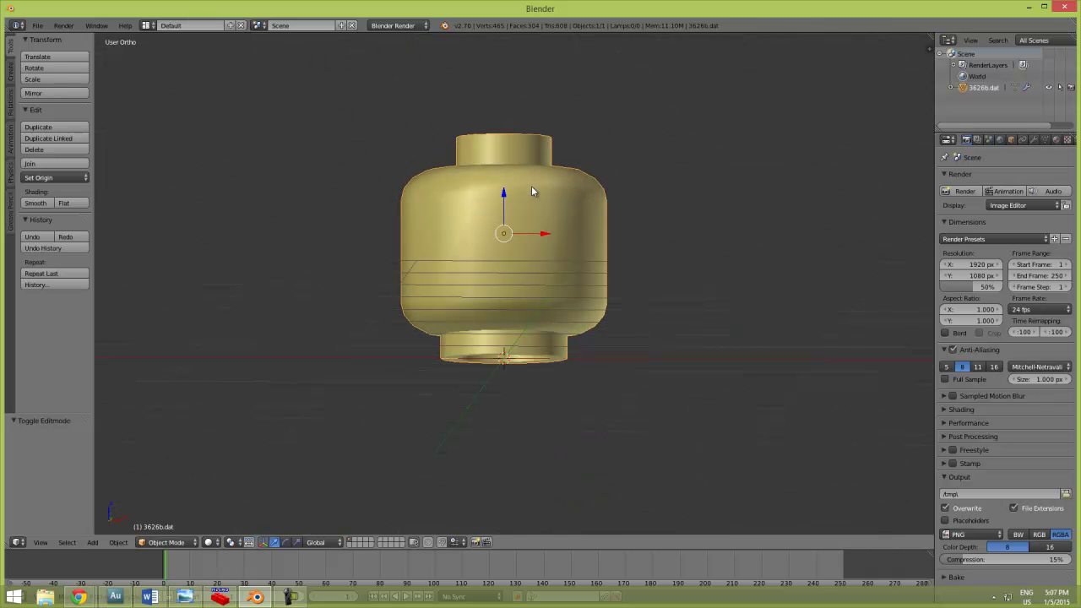
middle_click_drag(537, 236, 581, 230)
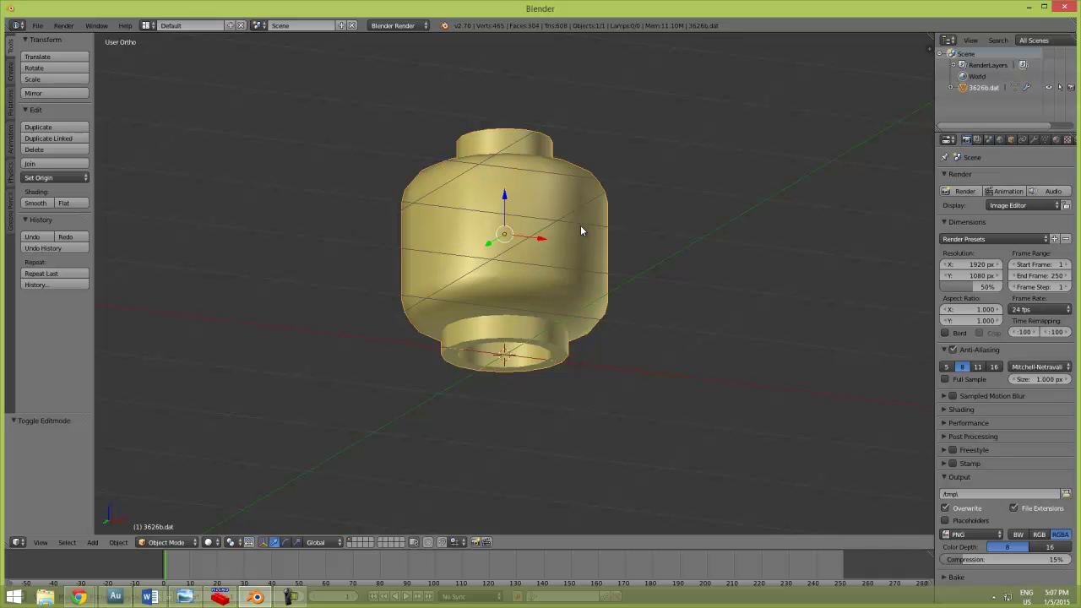
key("KP_1")
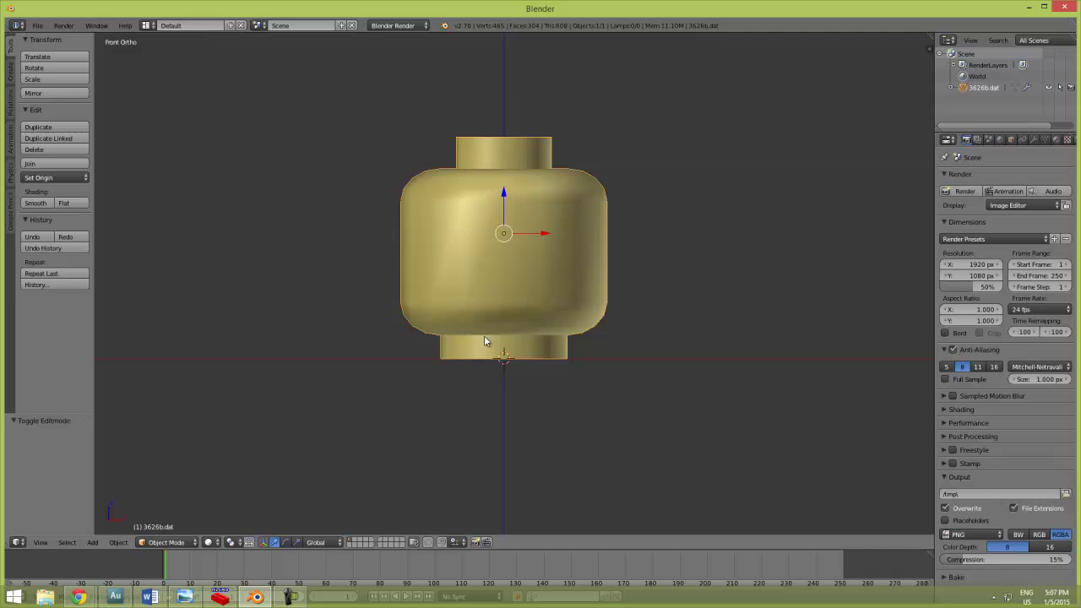
Box-select the bottom row of vertices again and use Cursor to Selected on it
key("Tab")
key("a")
key("a")
key("z")
key("b")
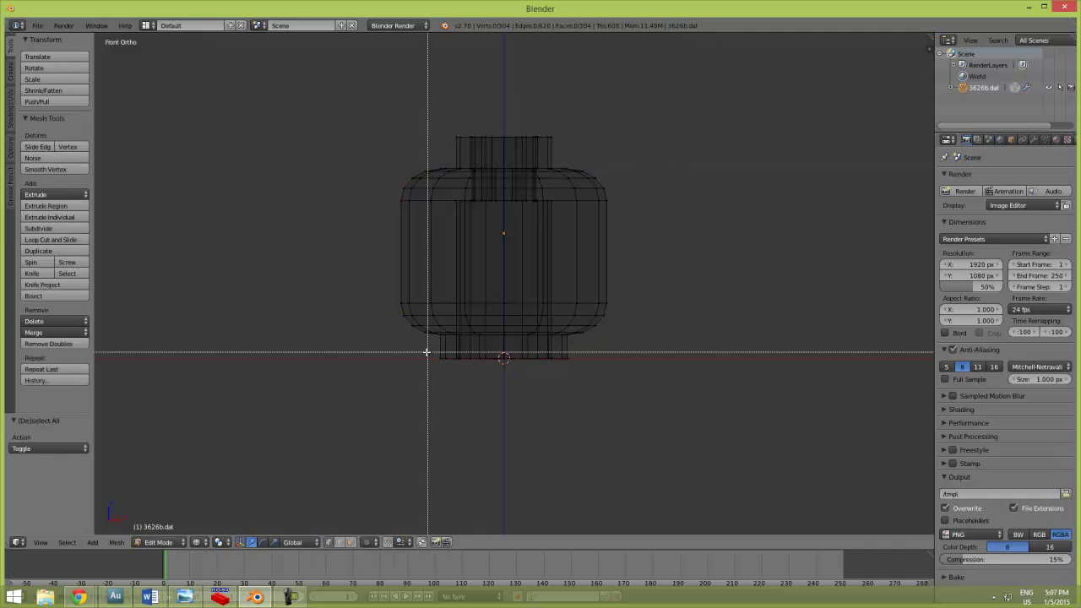
left_click_drag(426, 353, 647, 376)
key("shift+s")
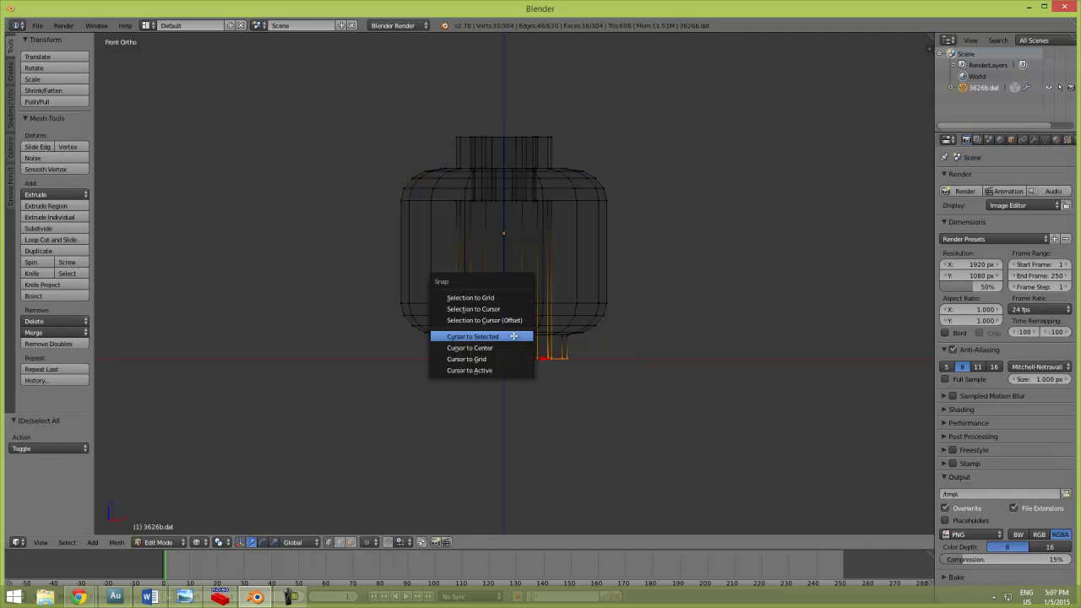
left_click(528, 347)
key("Tab")
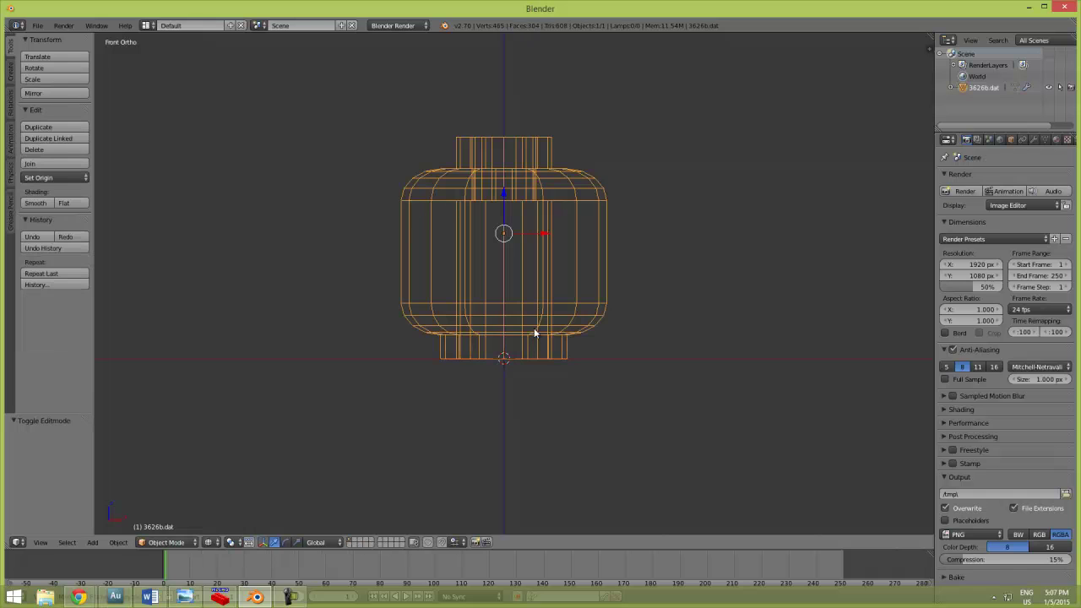
From top view add a Circle mesh scaled to 0.4, then zoom in from Right Ortho
key("KP_7")
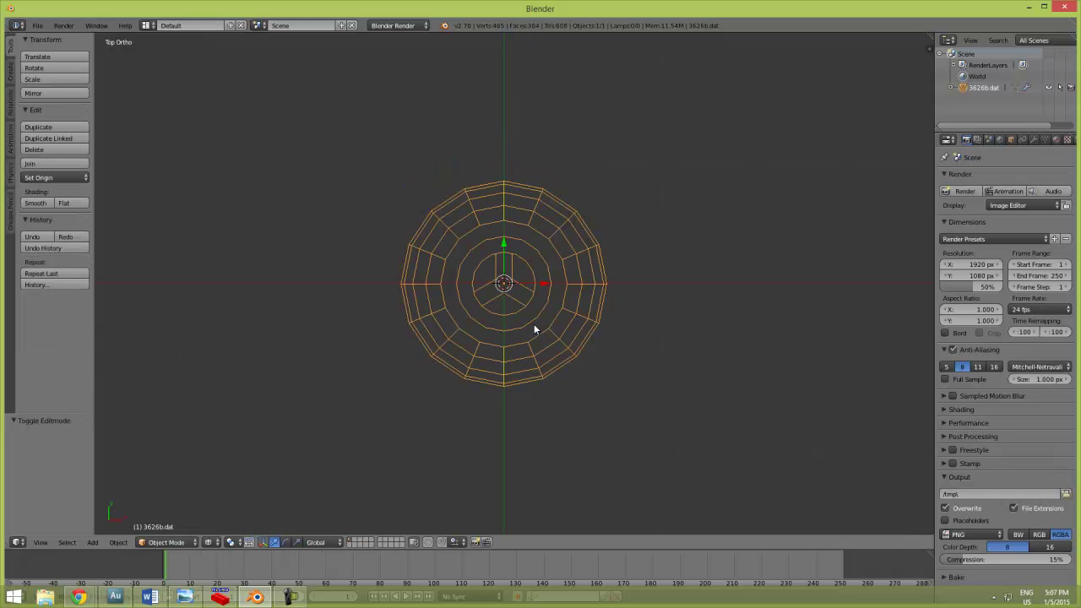
key("shift+a")
mouse_move(533, 318)
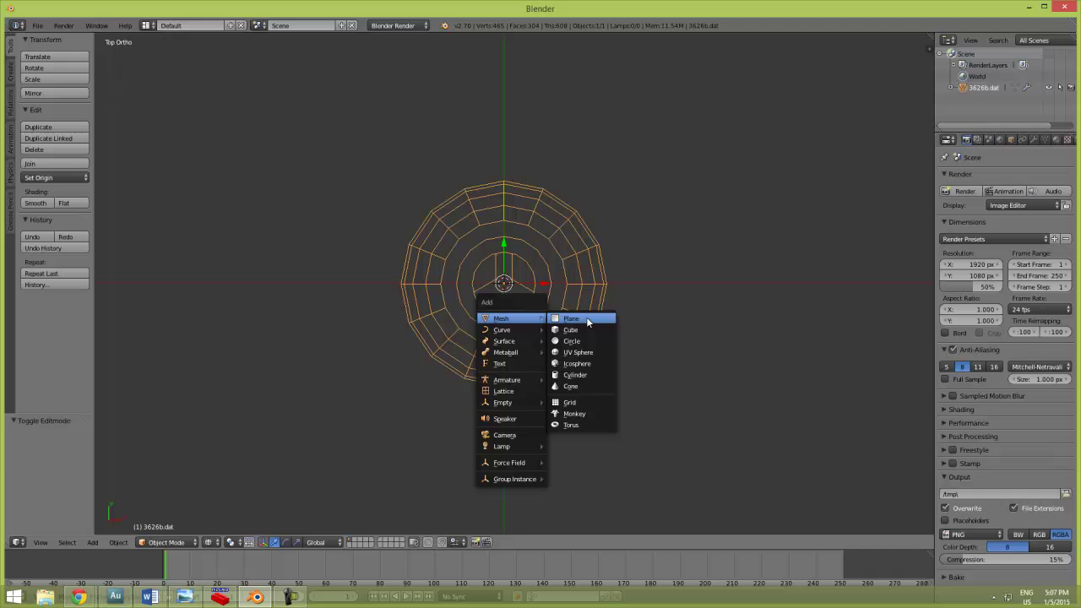
left_click(590, 340)
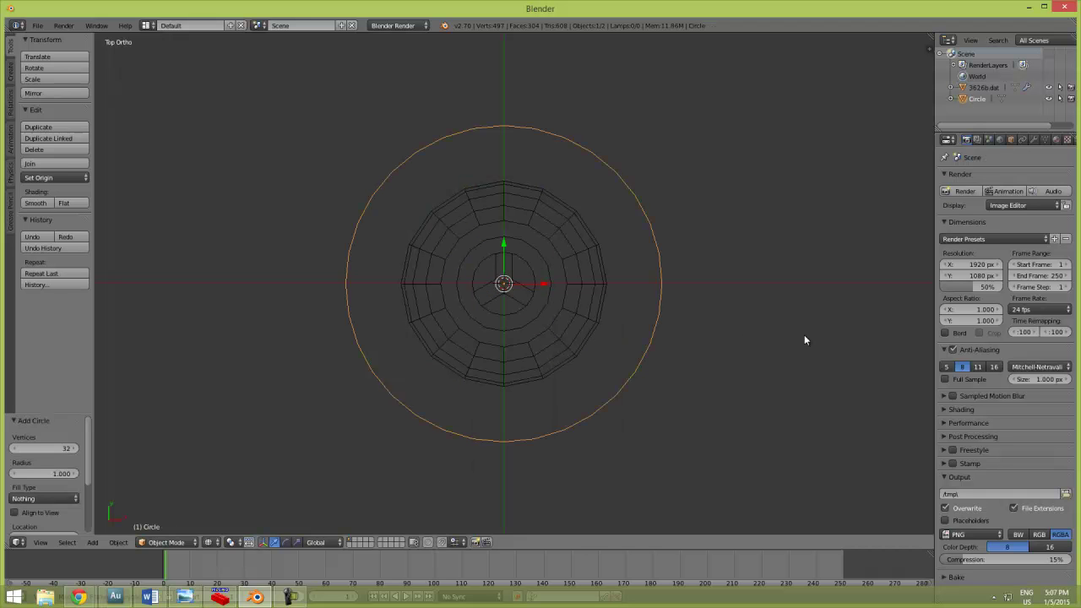
key("s")
left_click(613, 317)
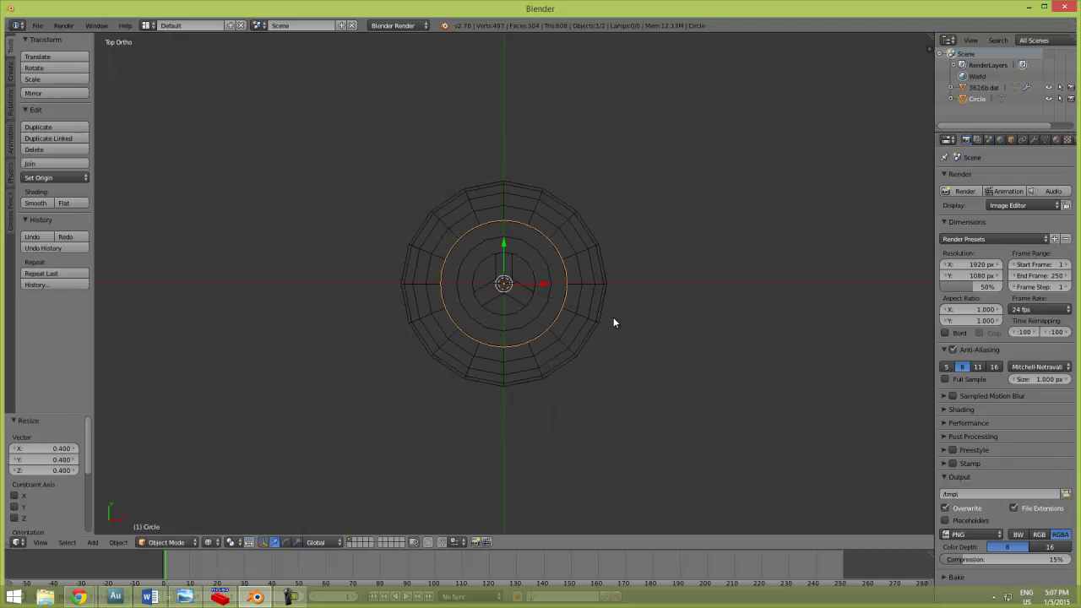
key("KP_3")
scroll(580, 309, "up", 2)
scroll(581, 315, "up", 6)
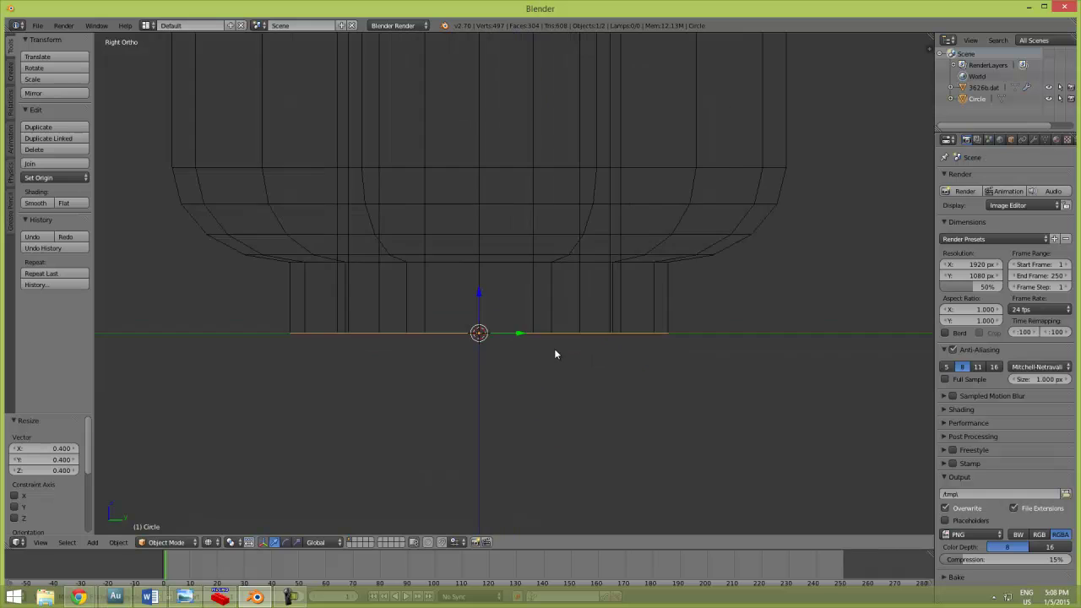
scroll(335, 246, "up", 5)
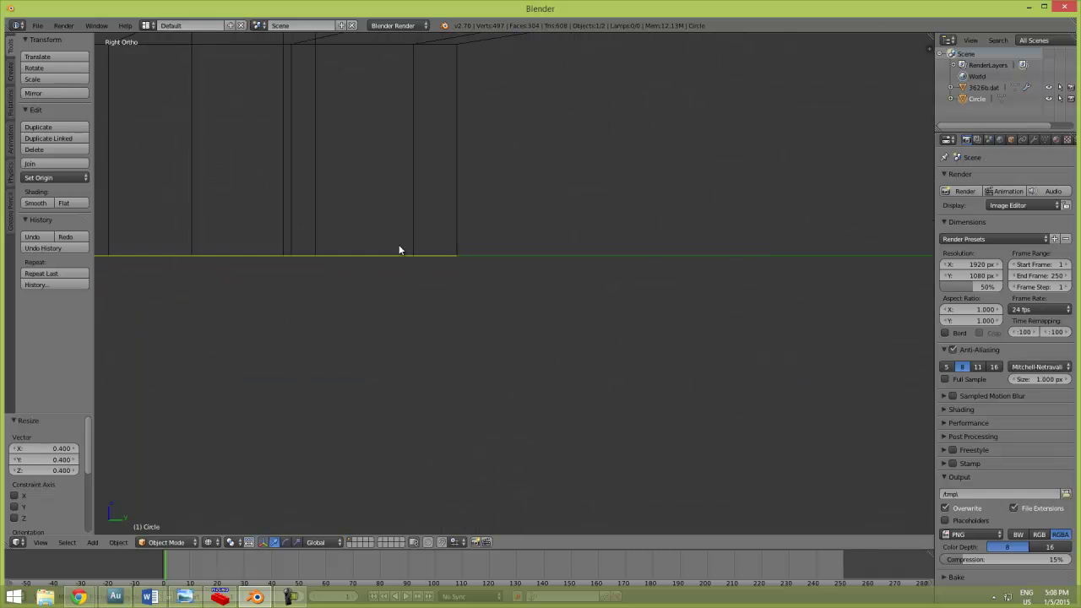
scroll(608, 347, "down", 6)
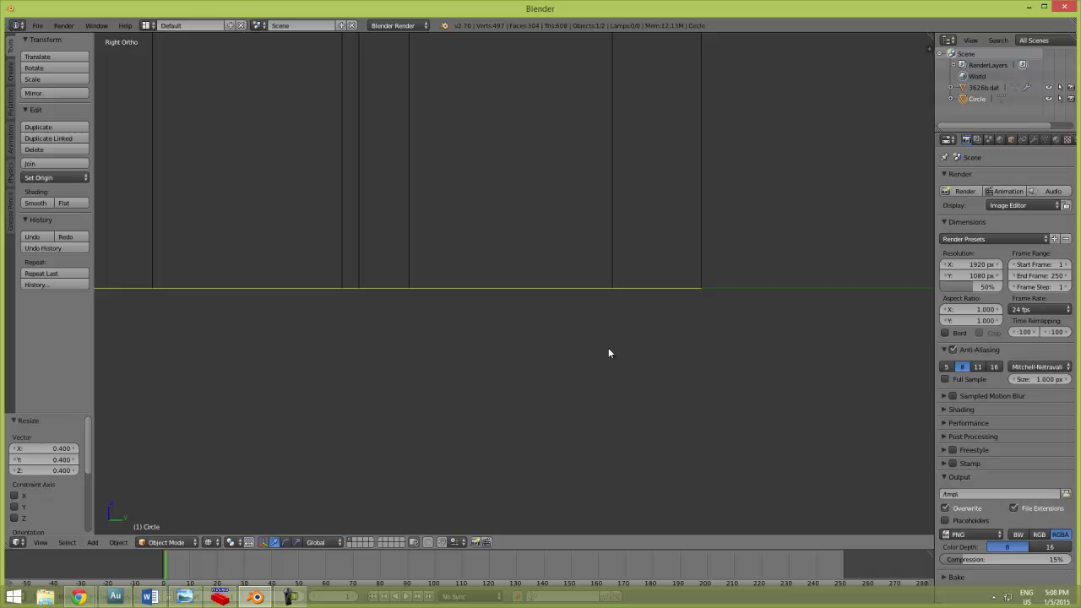
scroll(612, 314, "down", 2)
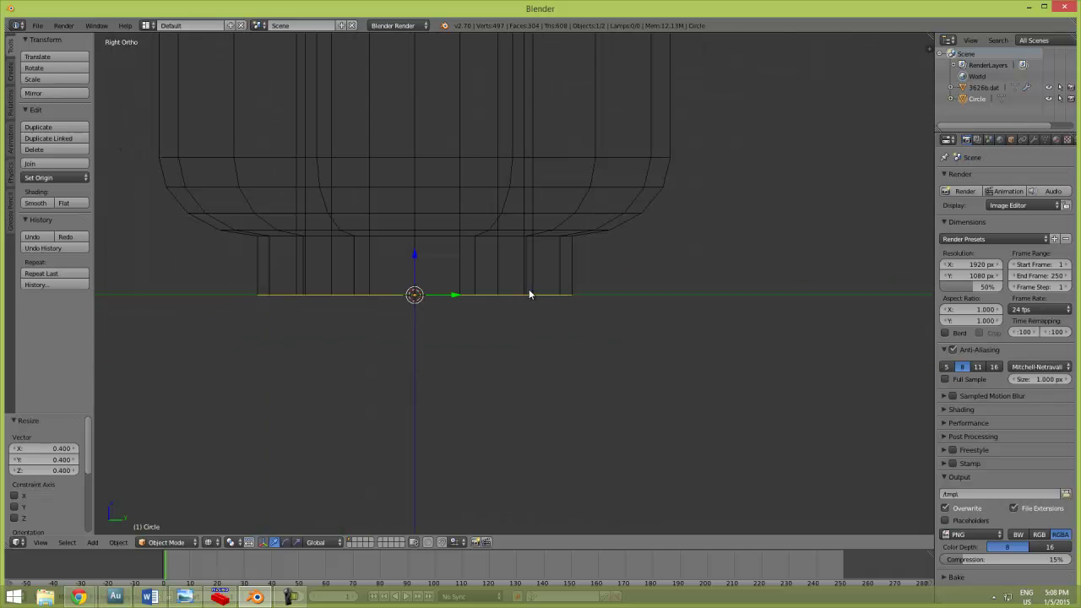
In Edit Mode, extrude the circle's edge and raise the new ring along Z
key("Tab")
key("a")
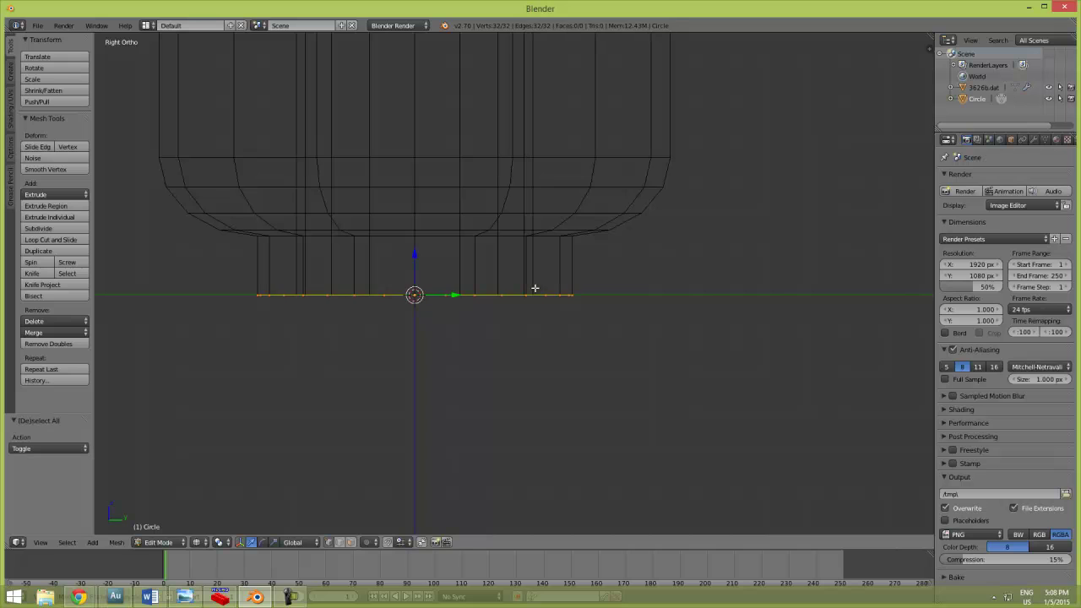
key("e")
right_click(532, 268)
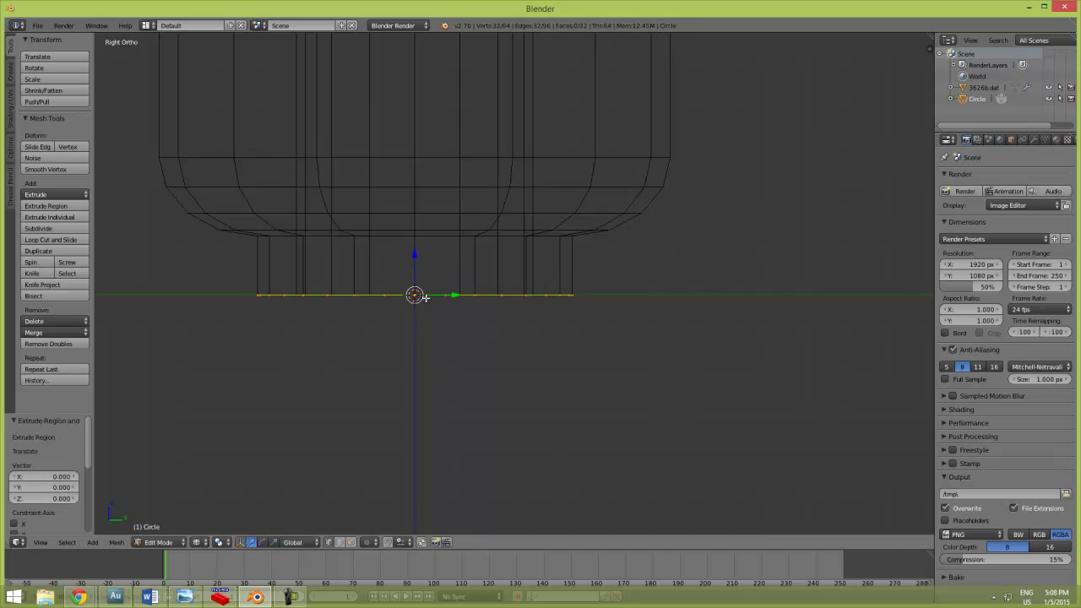
key("g")
key("z")
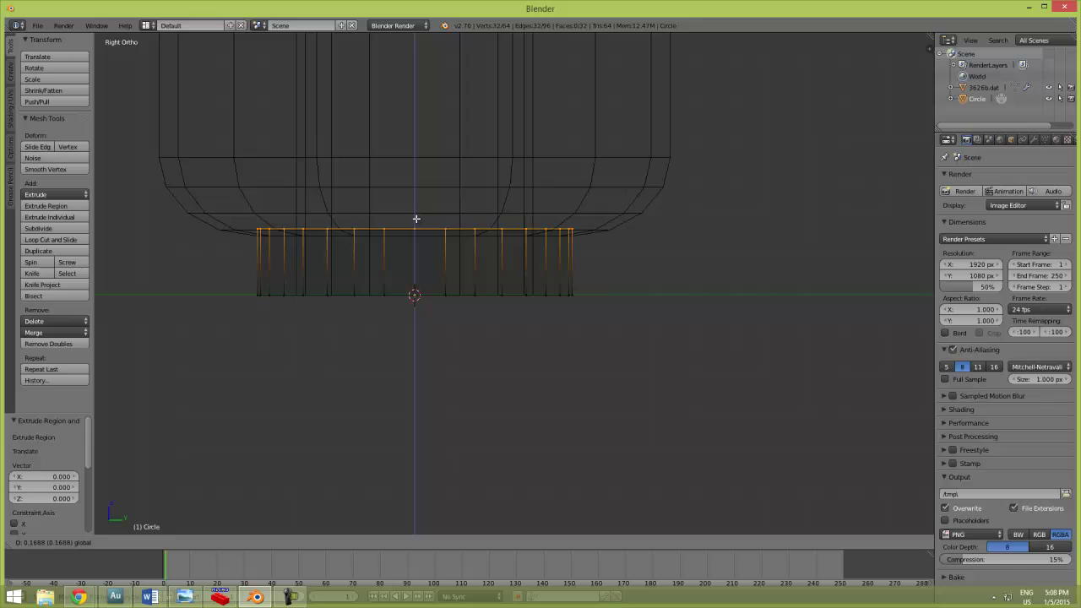
left_click(415, 222)
Zoom in on the extruded ring and level it along Z
scroll(465, 234, "up", 5)
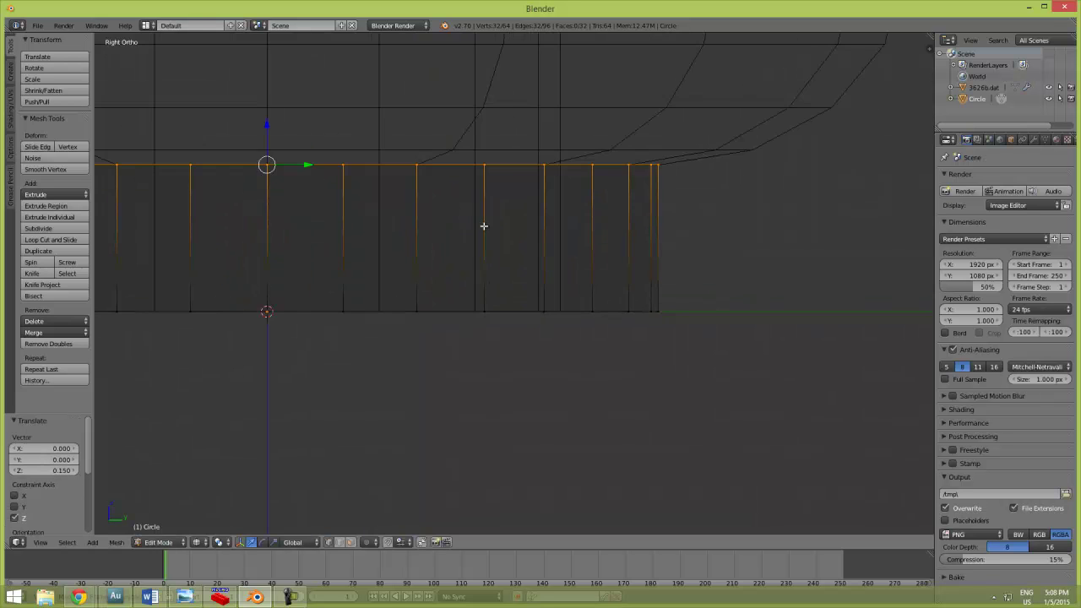
scroll(316, 279, "up", 2)
middle_click_drag(333, 241, 591, 446, "shift")
scroll(593, 450, "up", 2)
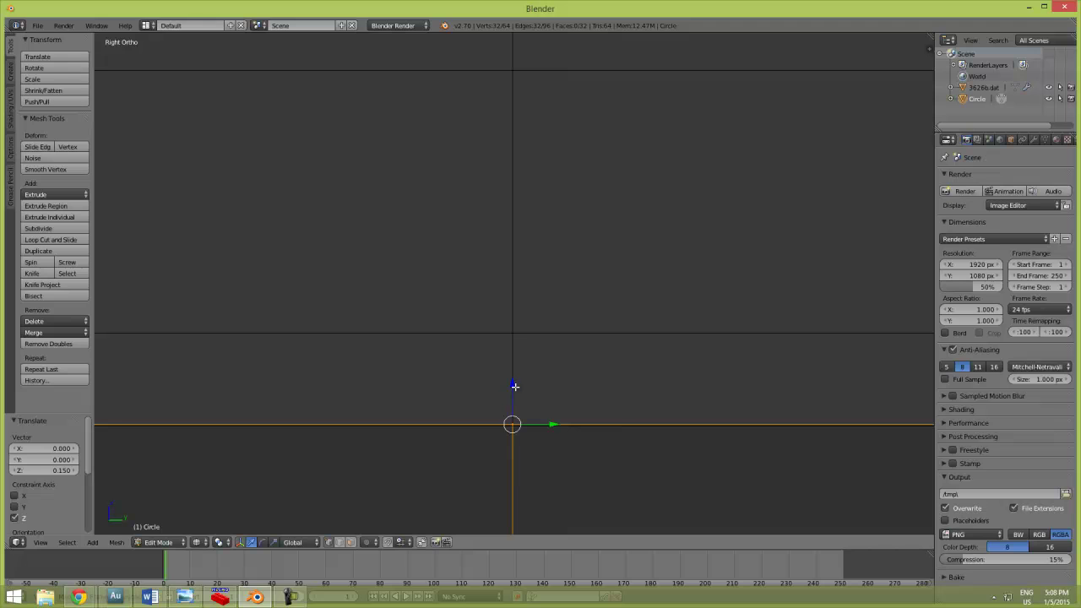
left_click_drag(515, 386, 515, 388)
scroll(514, 391, "down", 10)
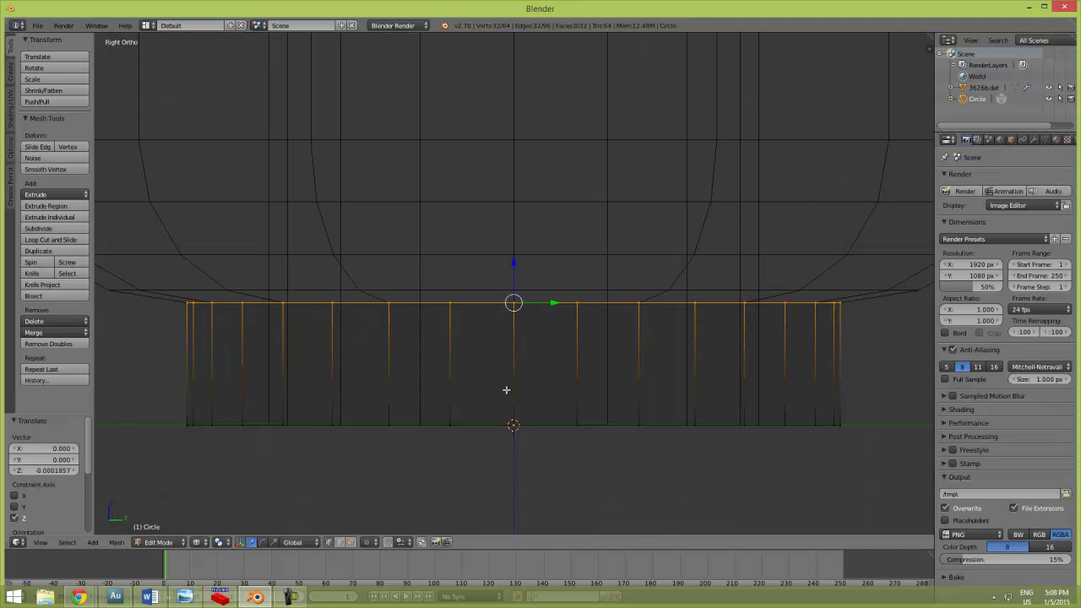
scroll(492, 348, "down", 1)
Extrude another ring, lift it slightly and widen it
key("e")
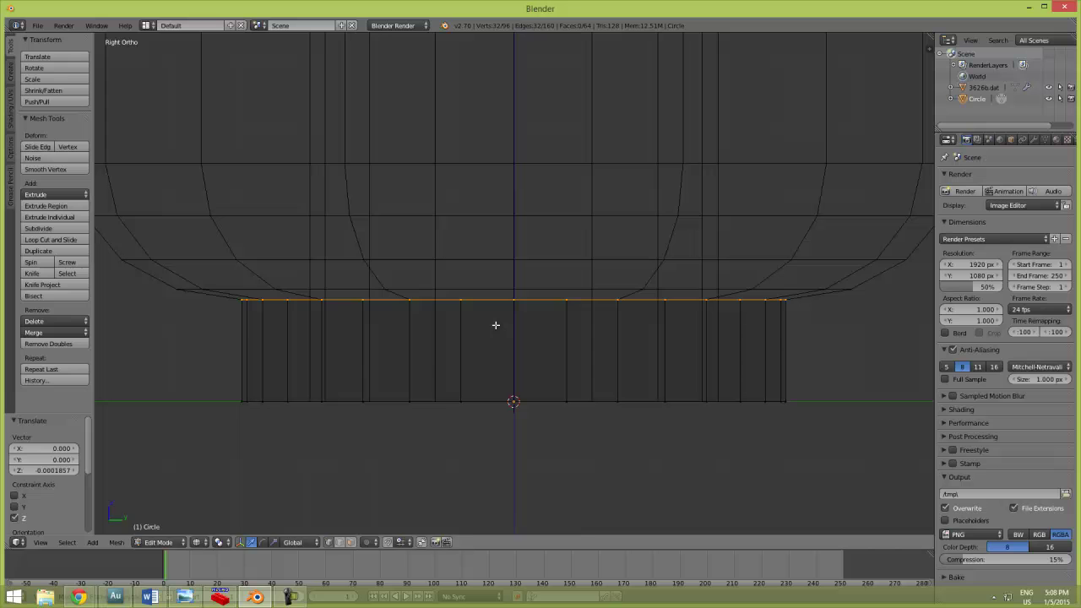
key("Escape")
left_click_drag(512, 282, 516, 272)
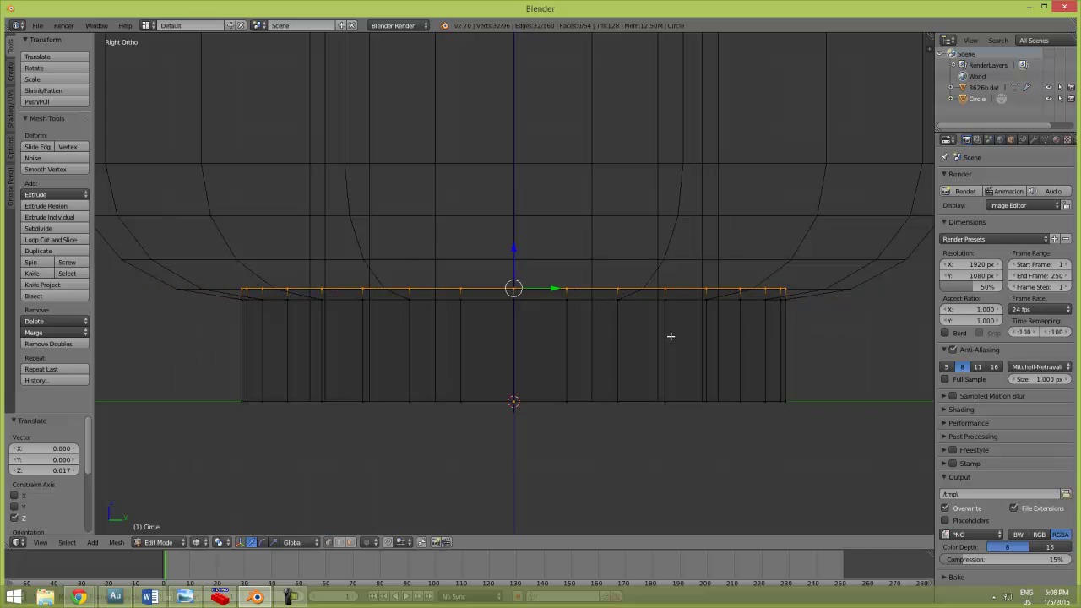
key("s")
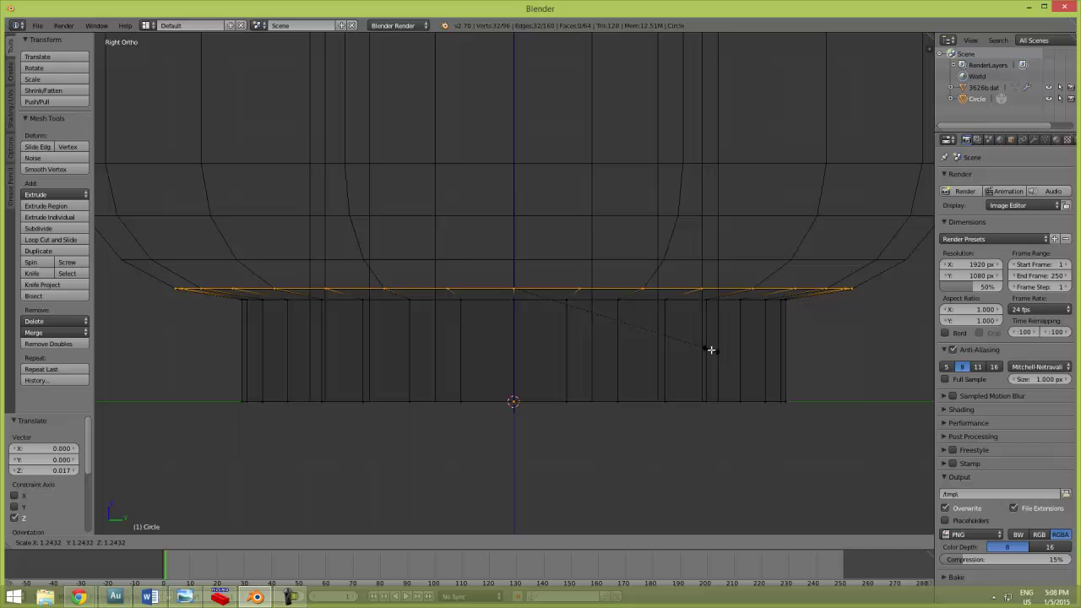
left_click(711, 349)
Extrude a third ring, raise it vertically and flare it outward
key("e")
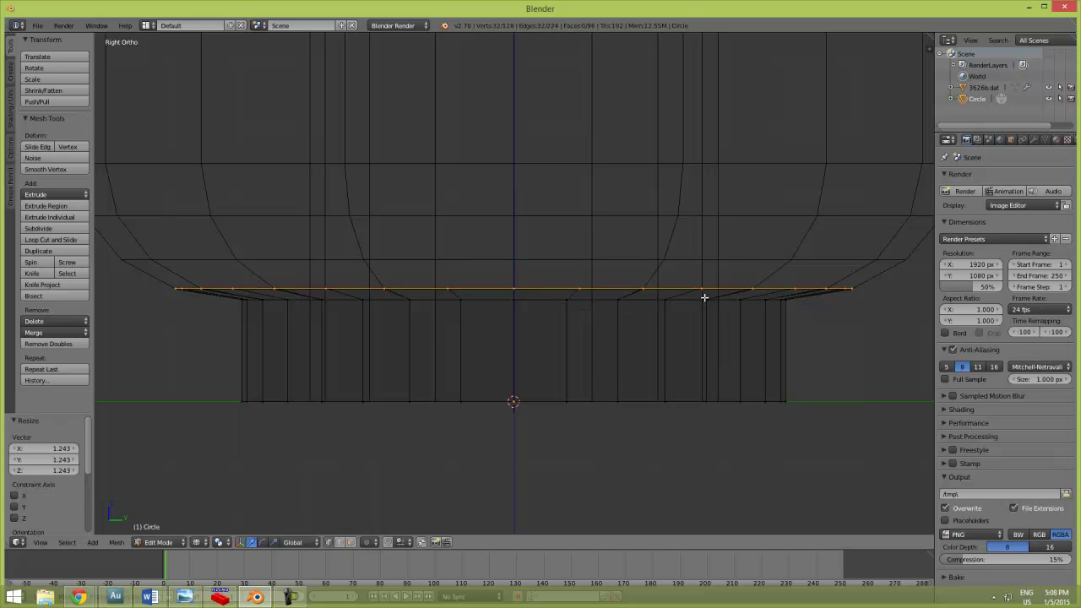
right_click(647, 275)
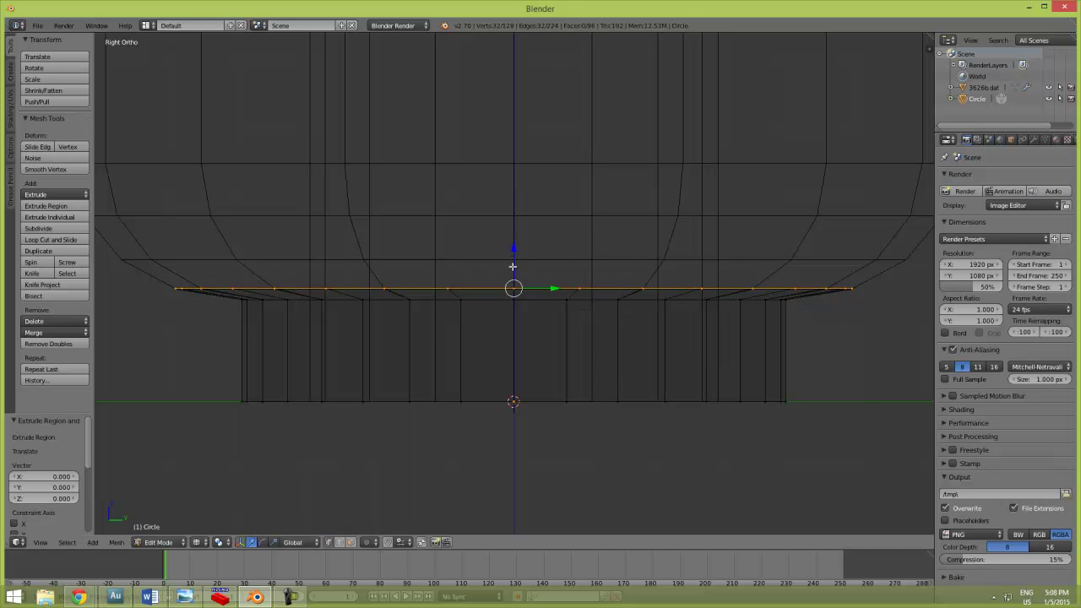
key("g")
key("z")
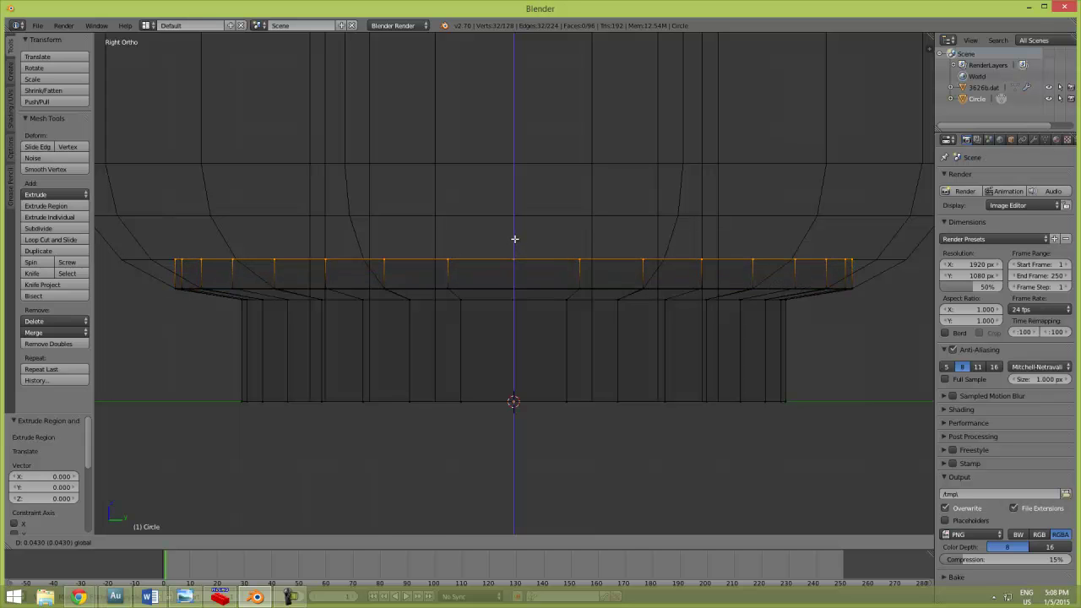
left_click(515, 239)
key("s")
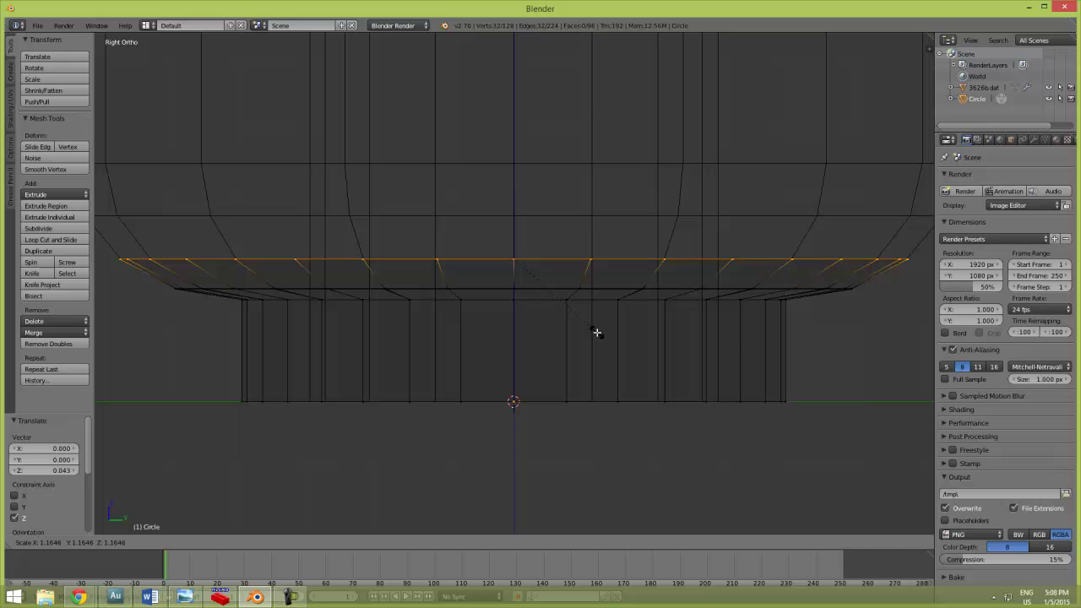
left_click(597, 332)
middle_click_drag(598, 300, 601, 309, "shift")
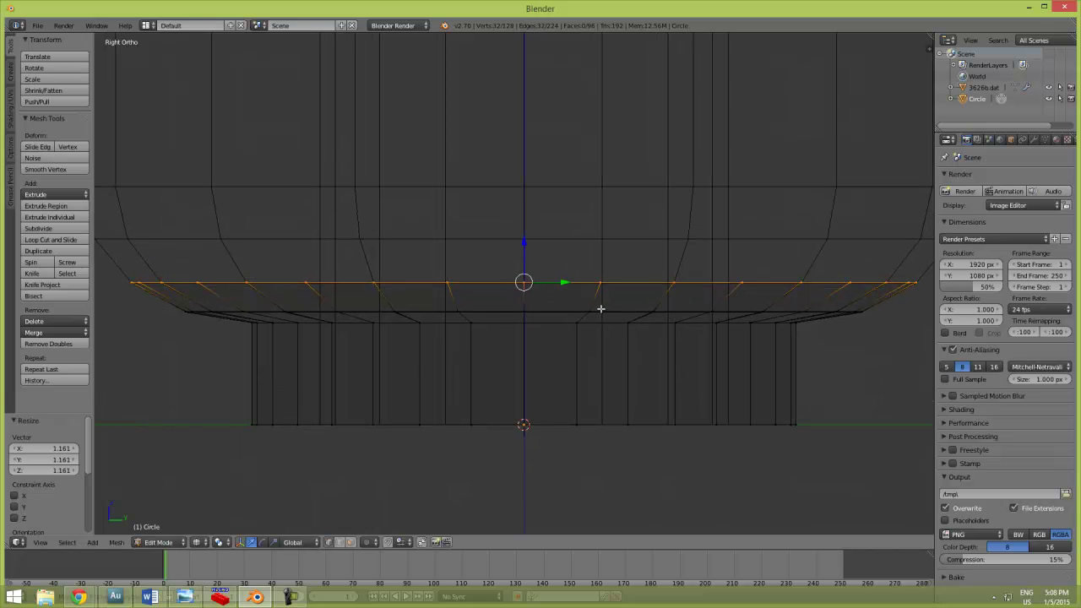
scroll(601, 309, "down", 1)
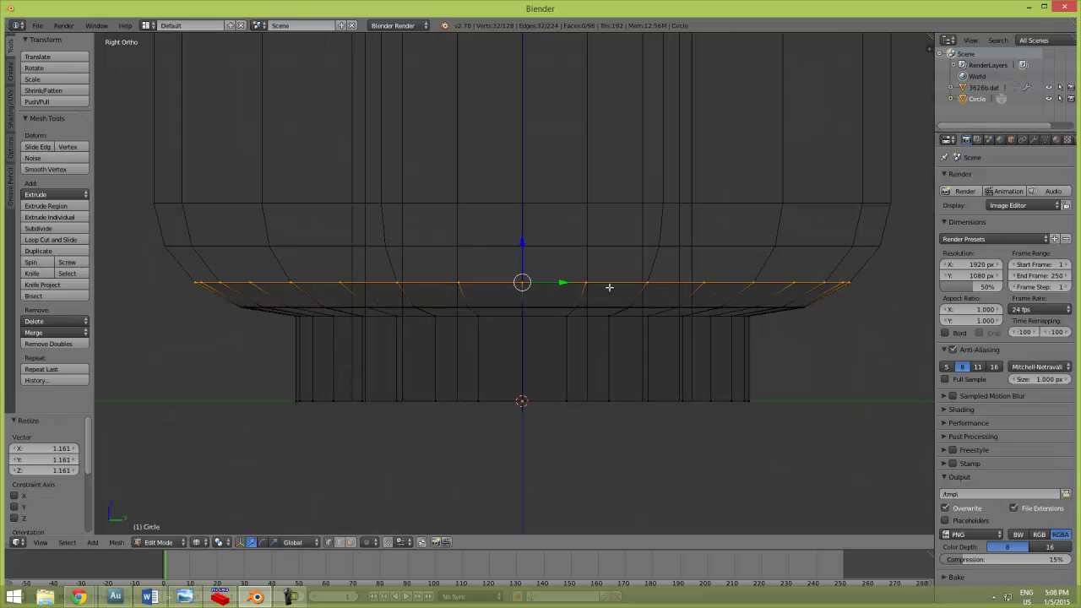
Extrude the next edge loop, move it up along Z and widen it
key("e")
right_click(612, 261)
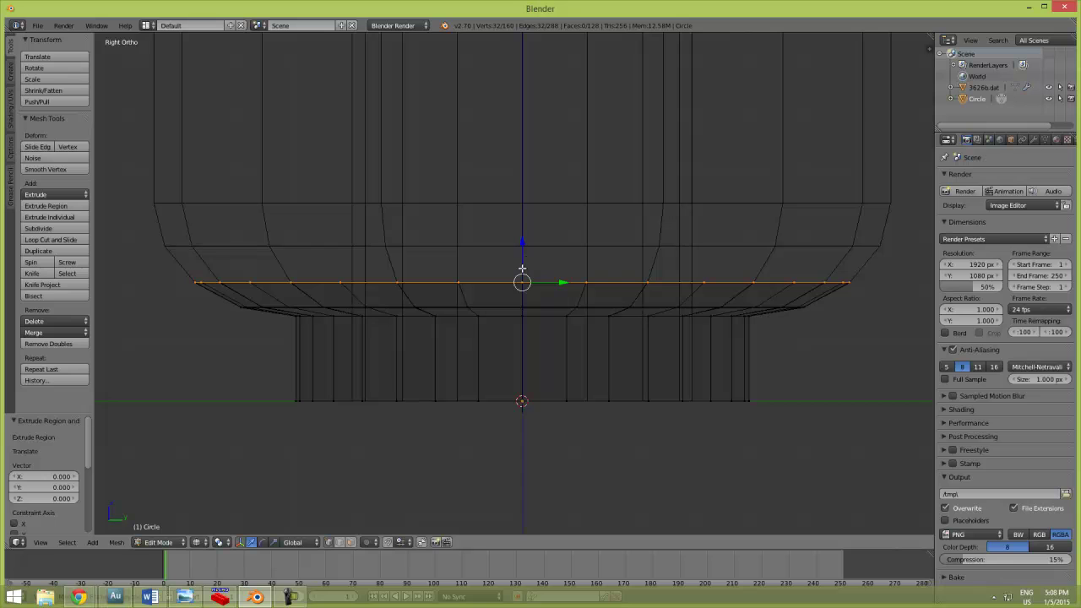
key("g")
key("z")
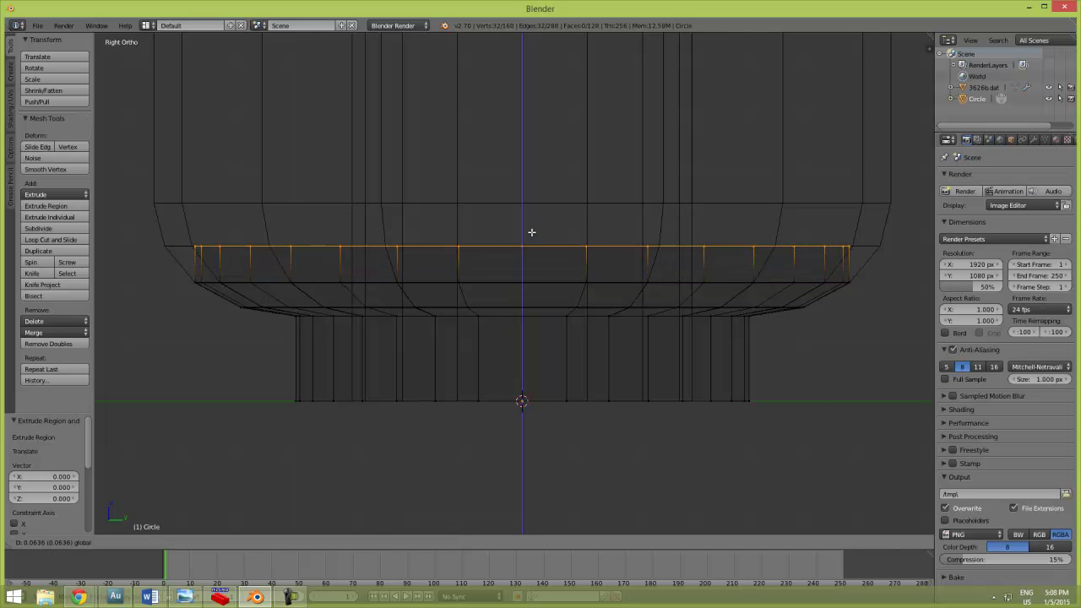
left_click(532, 233)
key("s")
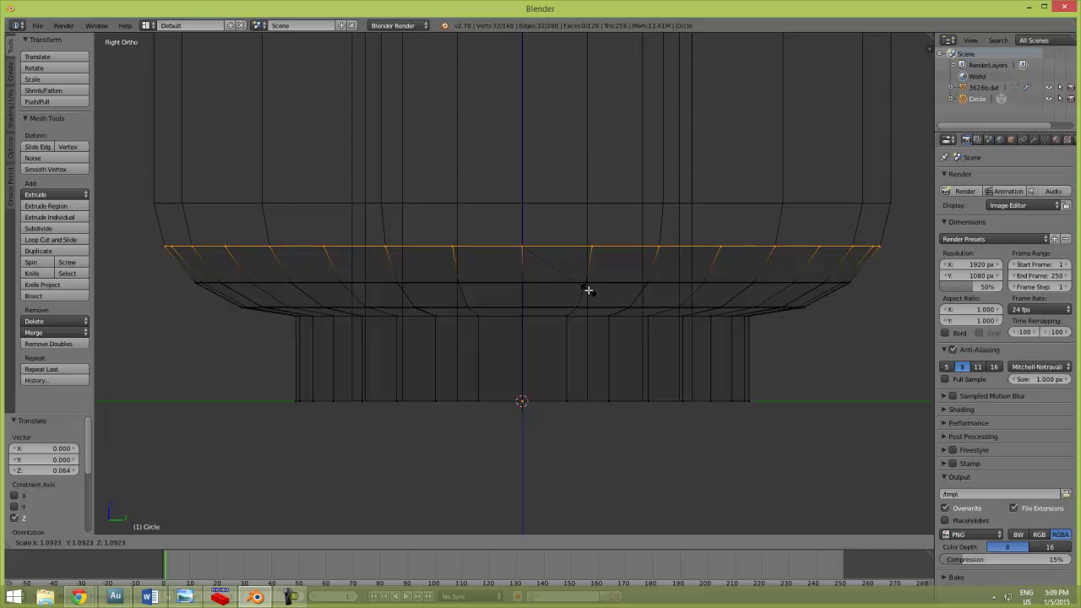
left_click(586, 290)
Extrude one more loop, raise it and widen it slightly to round the lower section
key("e")
right_click(536, 254)
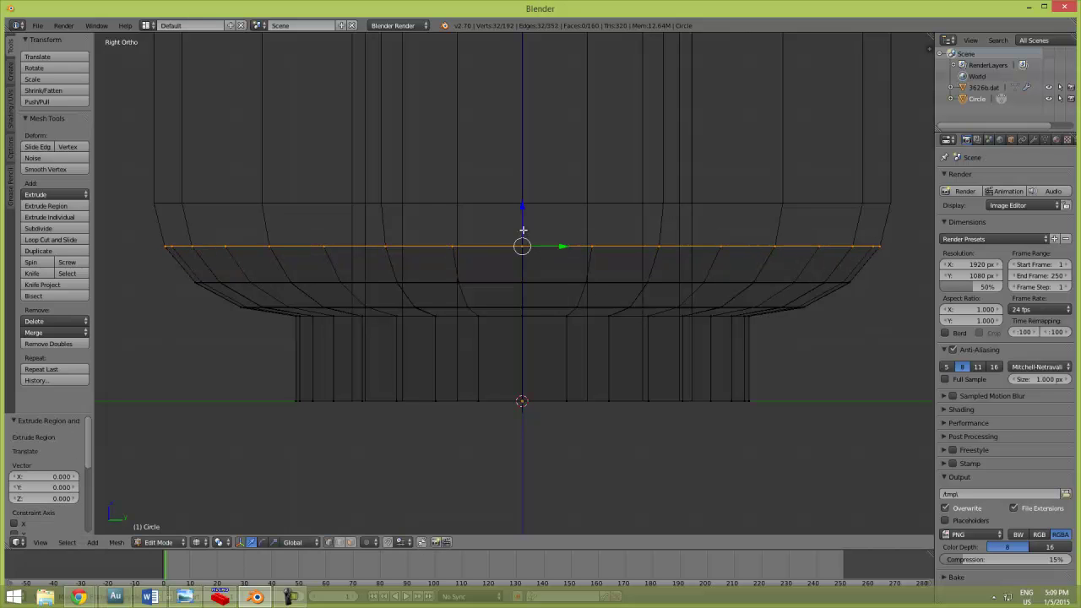
key("g")
key("z")
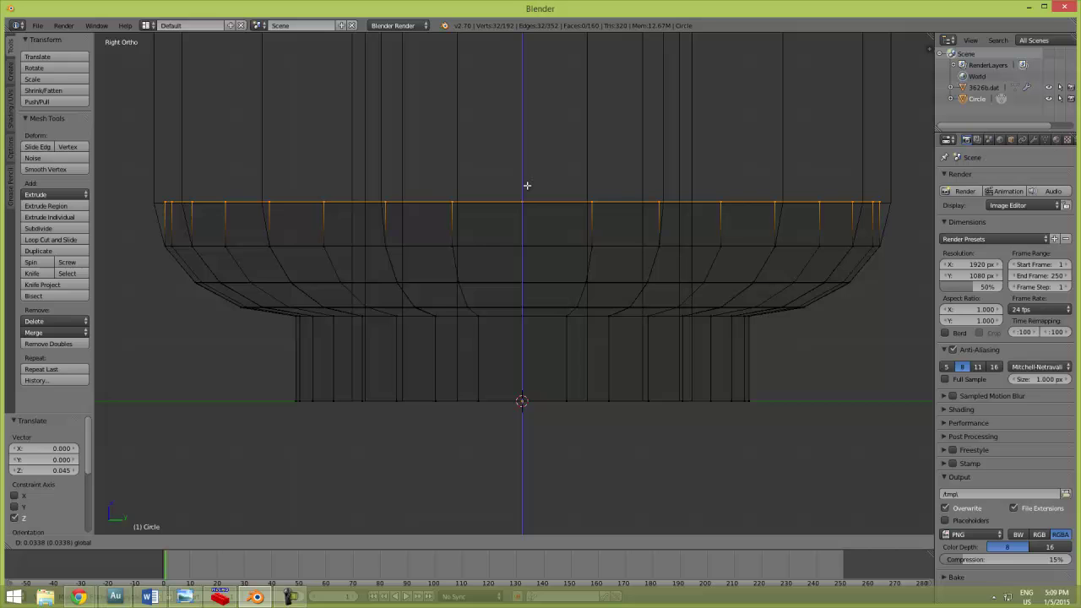
left_click(528, 187)
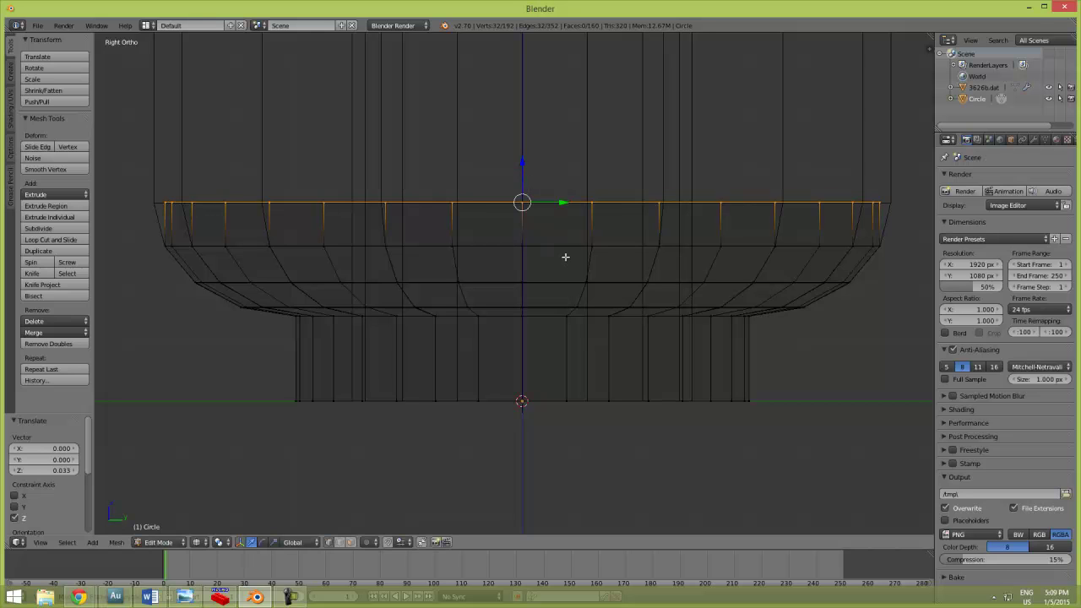
key("s")
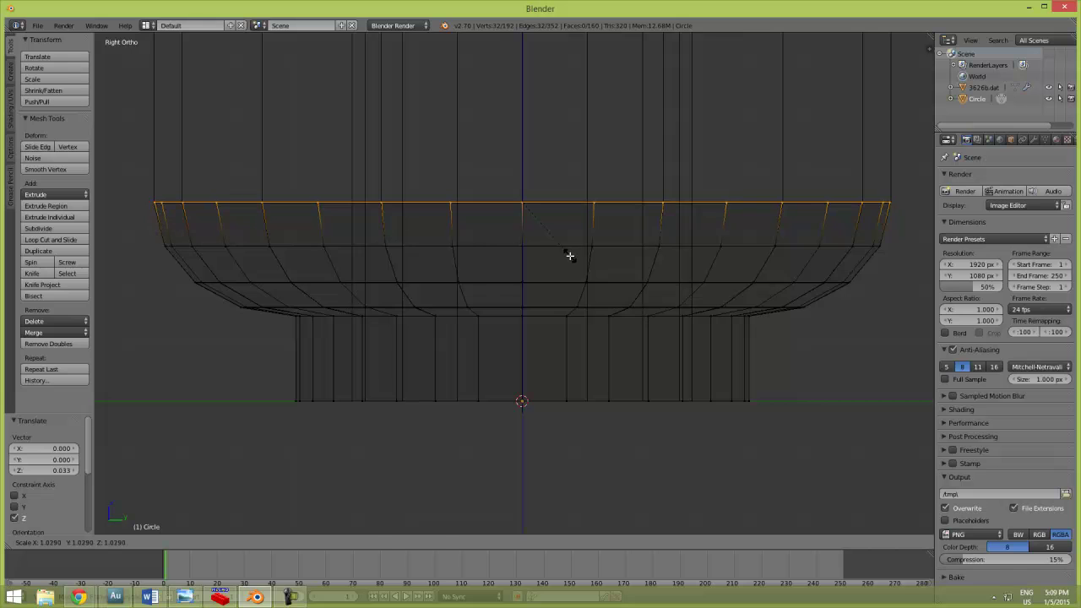
left_click(569, 236)
scroll(577, 237, "down", 4)
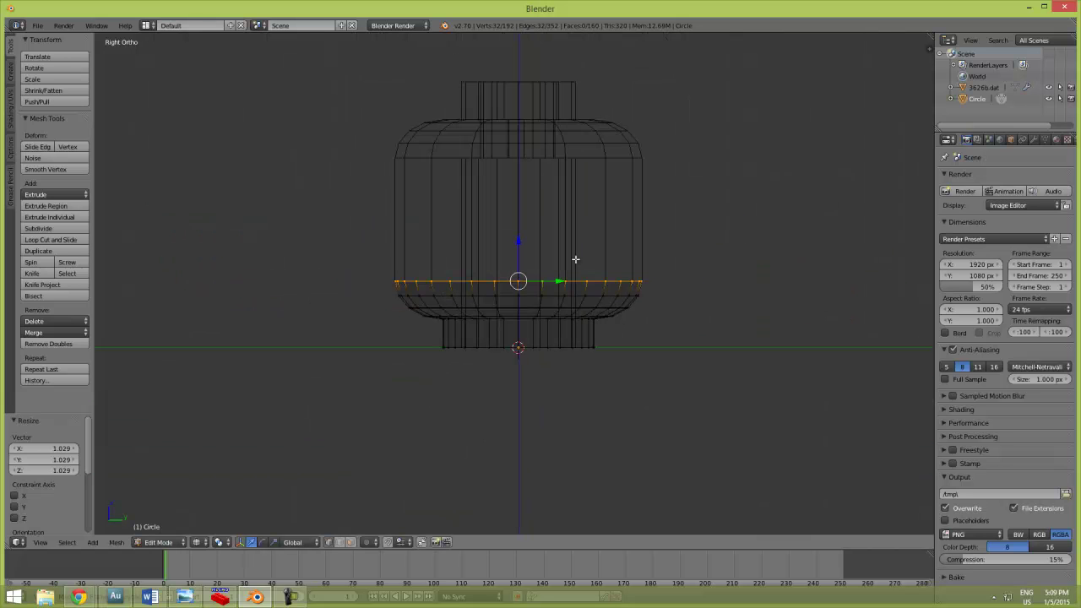
Extrude a loop high up along Z to form the tall straight head wall
key("e")
right_click(547, 249)
key("g")
key("z")
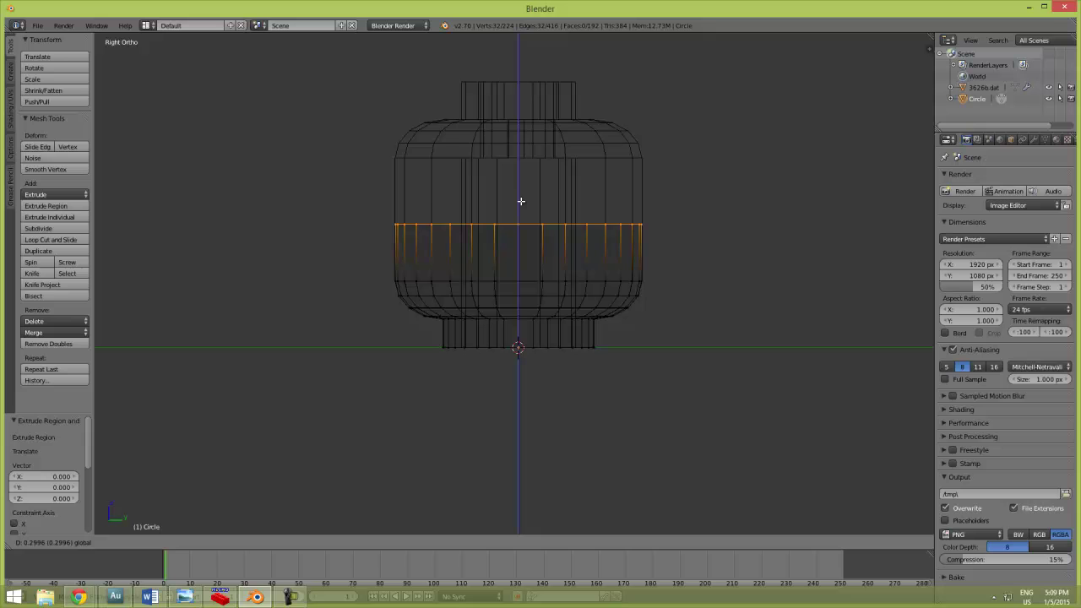
left_click(526, 135)
scroll(533, 194, "up", 6)
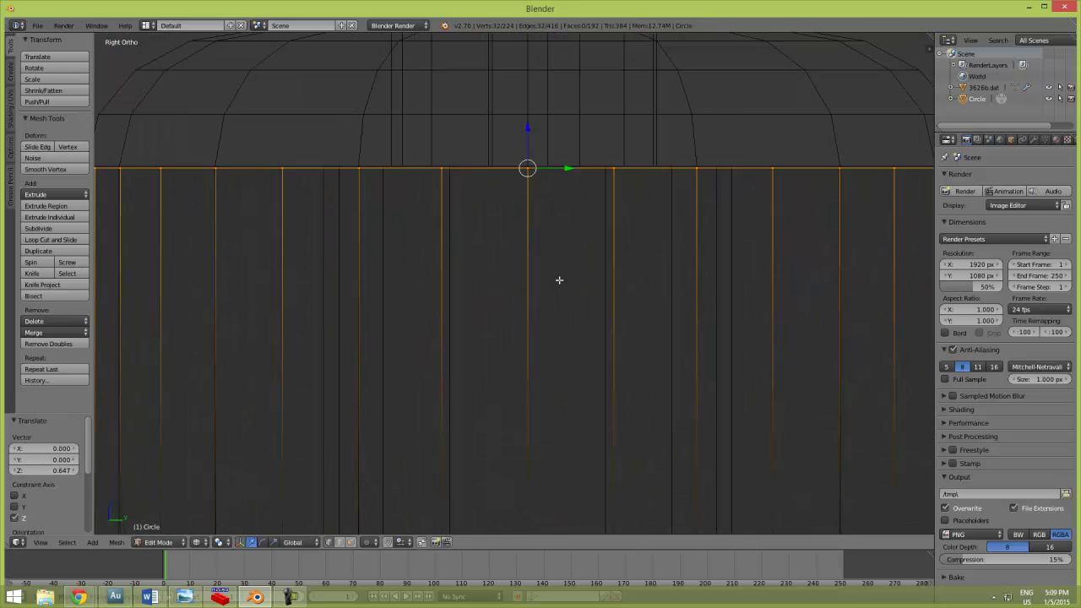
scroll(540, 220, "up", 4)
middle_click_drag(533, 188, 535, 338, "shift")
scroll(531, 244, "up", 4)
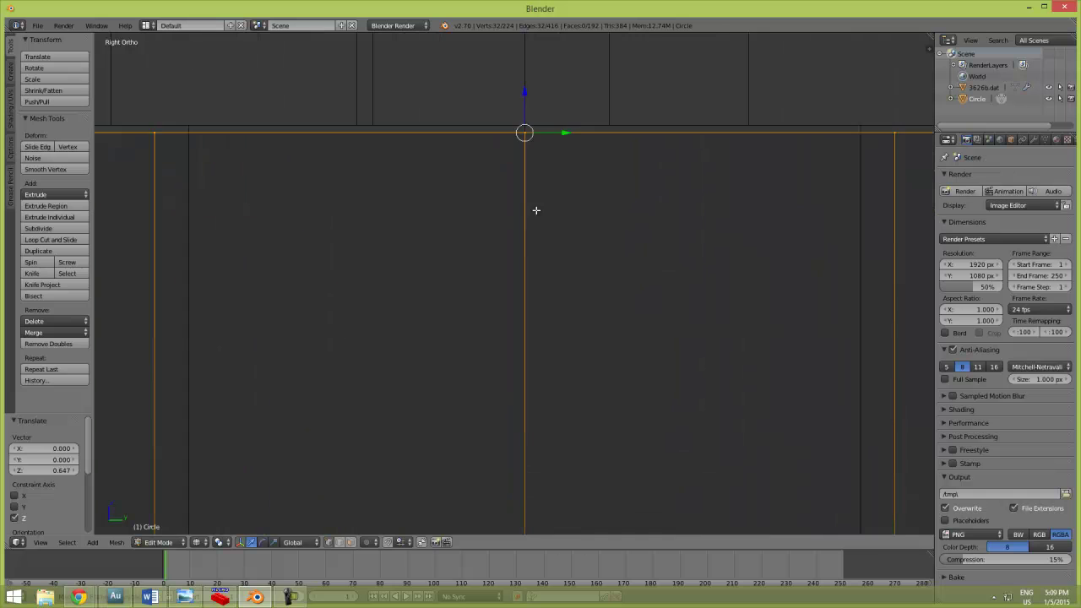
middle_click_drag(524, 99, 513, 218, "shift")
Adjust the top loop's height slightly and extrude a new loop above it
key("g")
key("z")
left_click(517, 234)
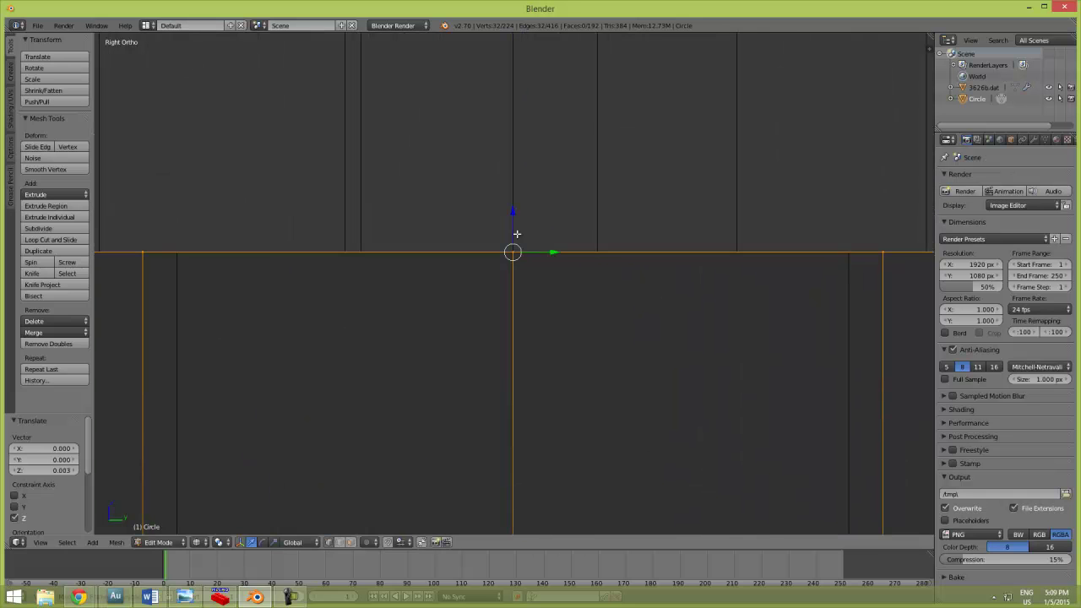
scroll(520, 279, "down", 5)
key("e")
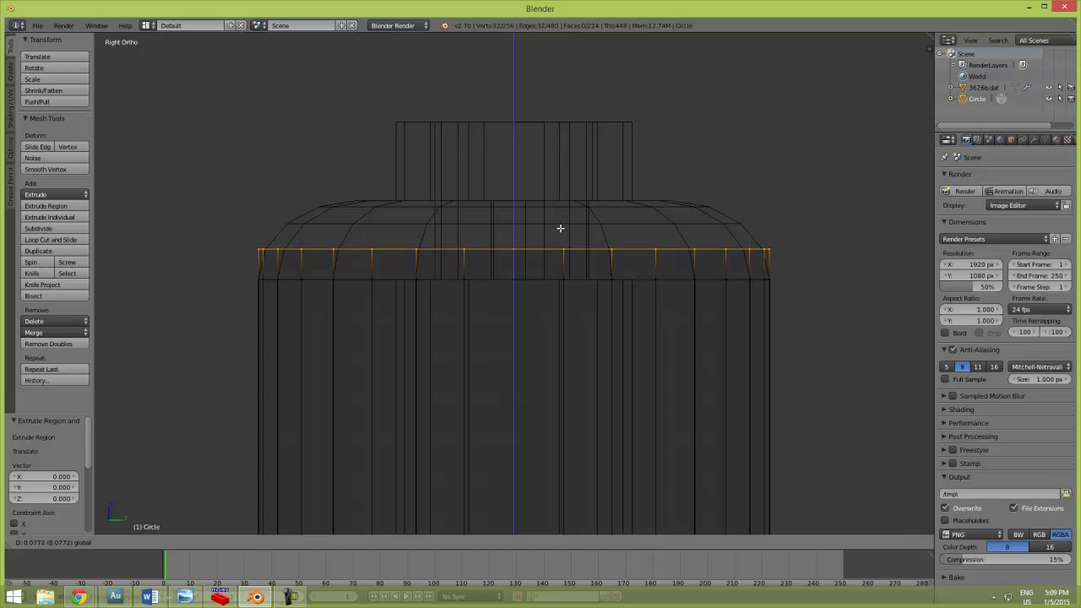
left_click(560, 228)
scroll(807, 252, "up", 6)
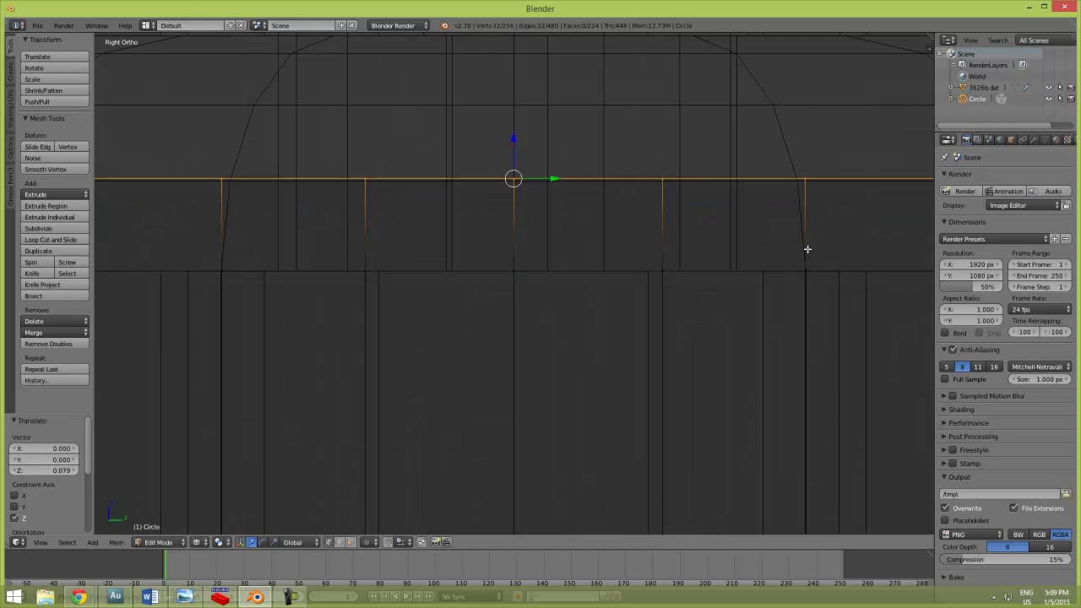
middle_click_drag(748, 402, 696, 341, "shift")
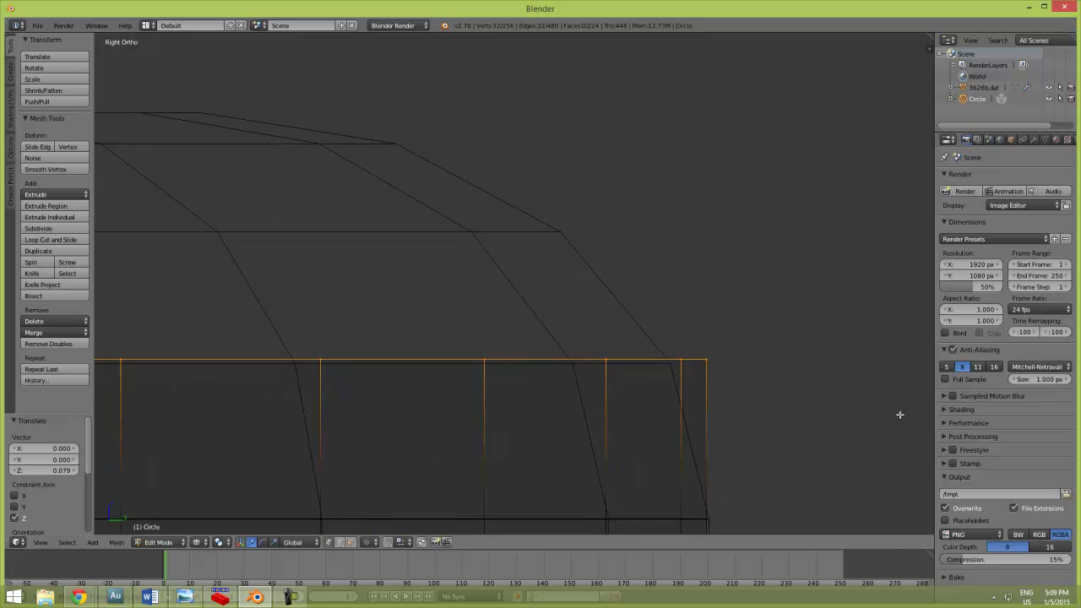
Taper the top loop inward and lower it slightly, then resize it again
key("s")
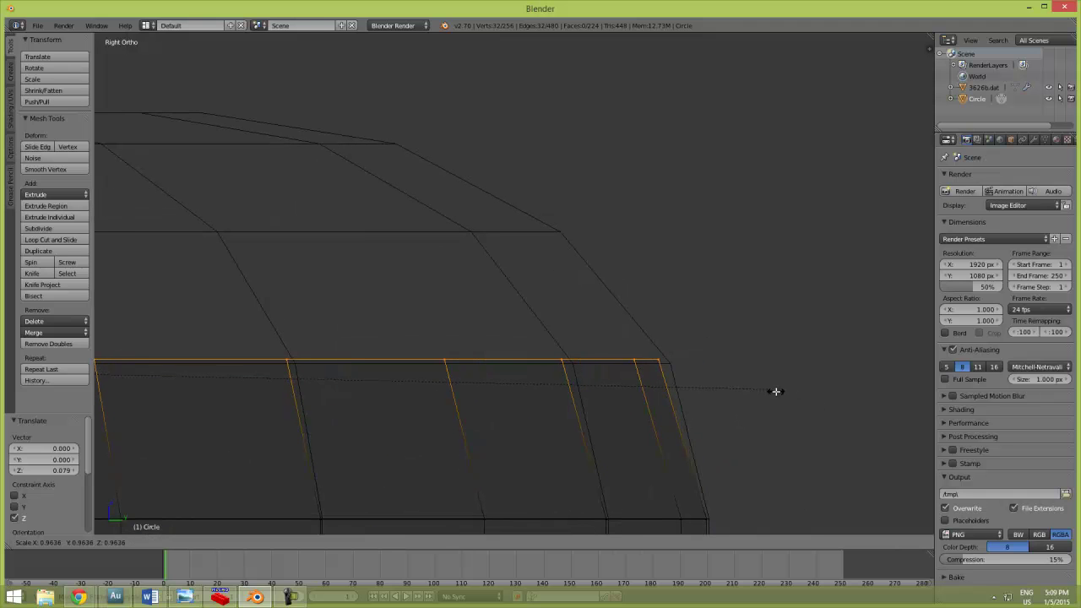
left_click(775, 390)
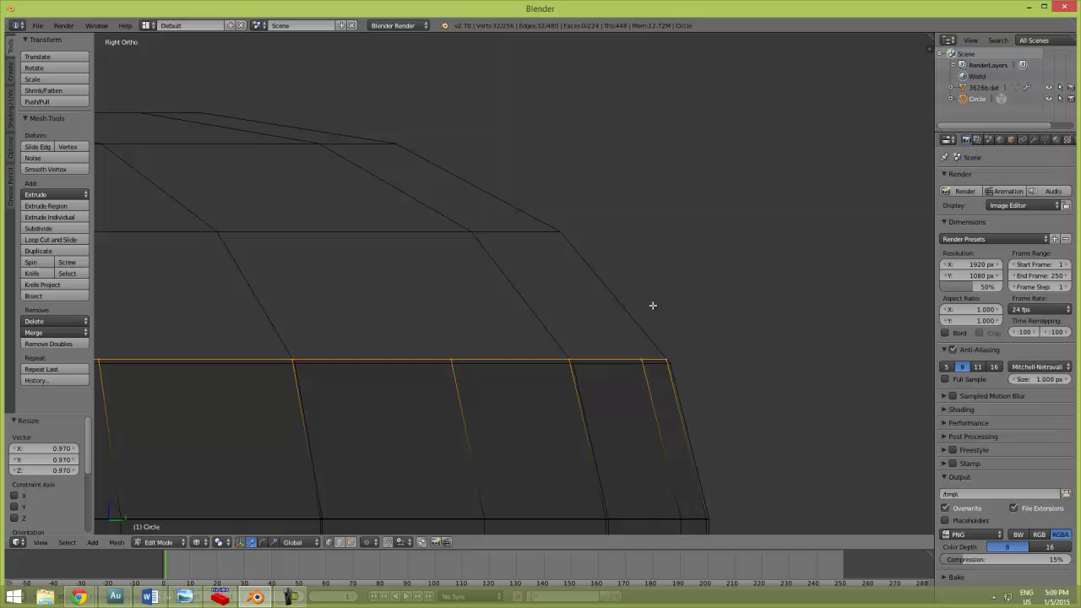
key("g")
key("z")
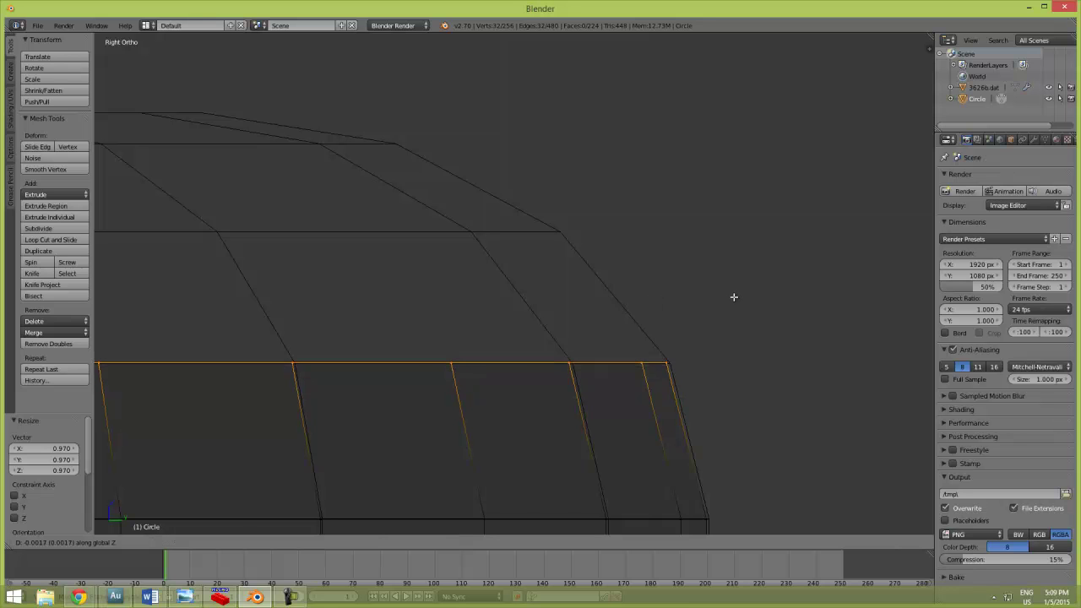
left_click(734, 296)
key("s")
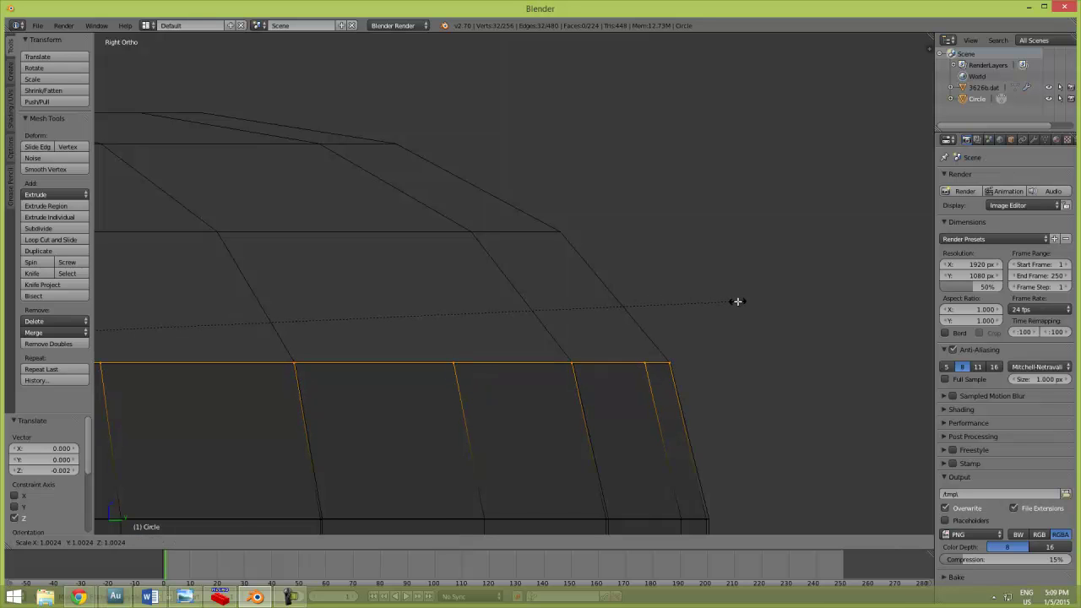
Finish scaling the top loop, exit Edit Mode and view the solid head from the front
left_click(738, 303)
key("Tab")
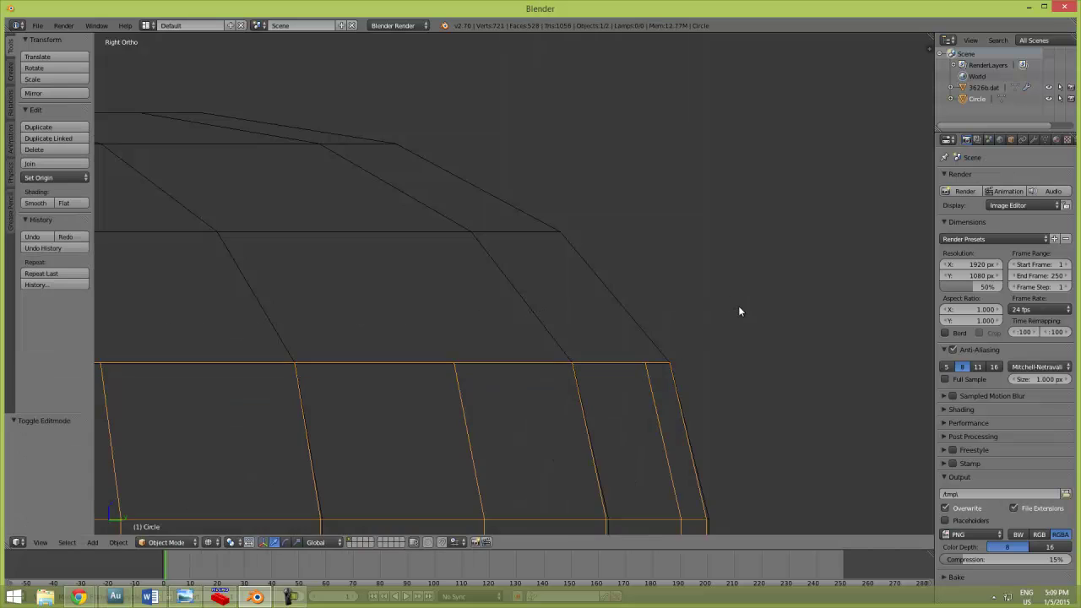
key("z")
scroll(738, 305, "down", 4)
key("KP_1")
scroll(774, 402, "up", 2)
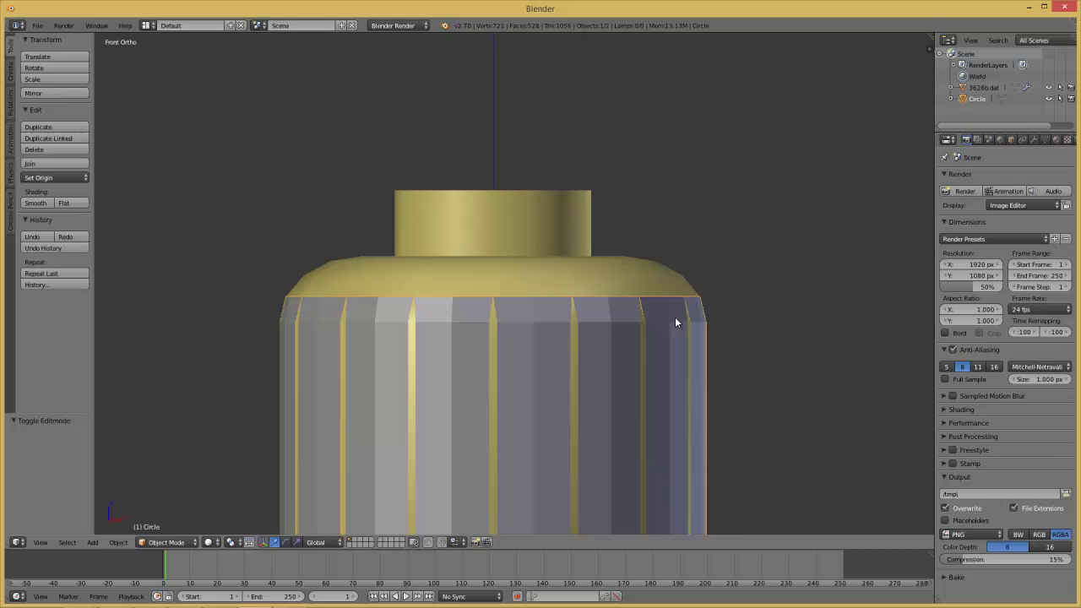
scroll(611, 323, "up", 1)
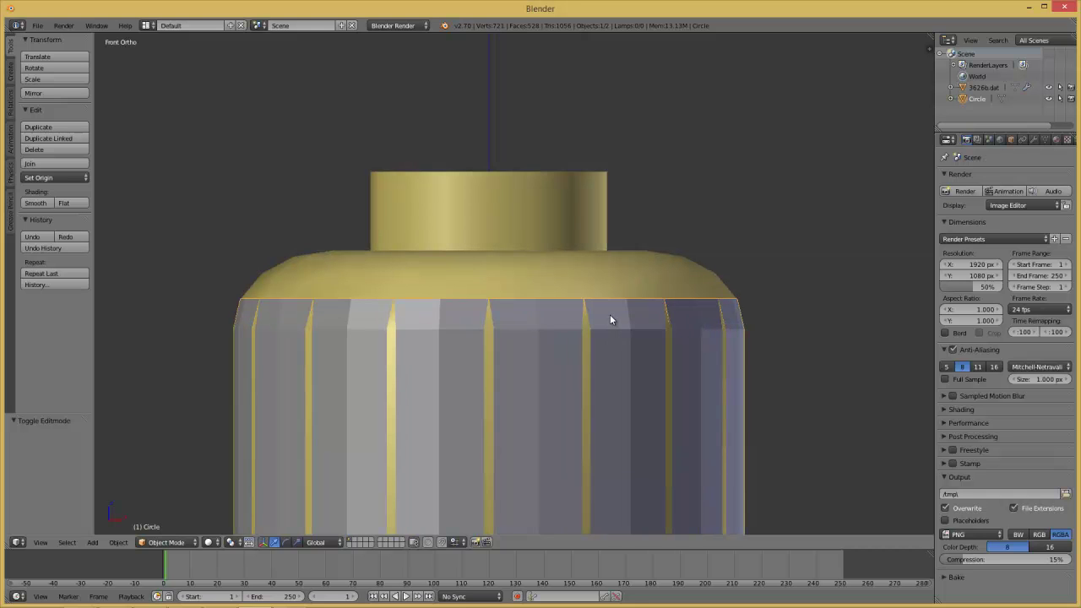
In wireframe, extrude the top edge loop, raise it slightly along Z and scale it inward
key("Tab")
key("z")
scroll(478, 309, "up", 3)
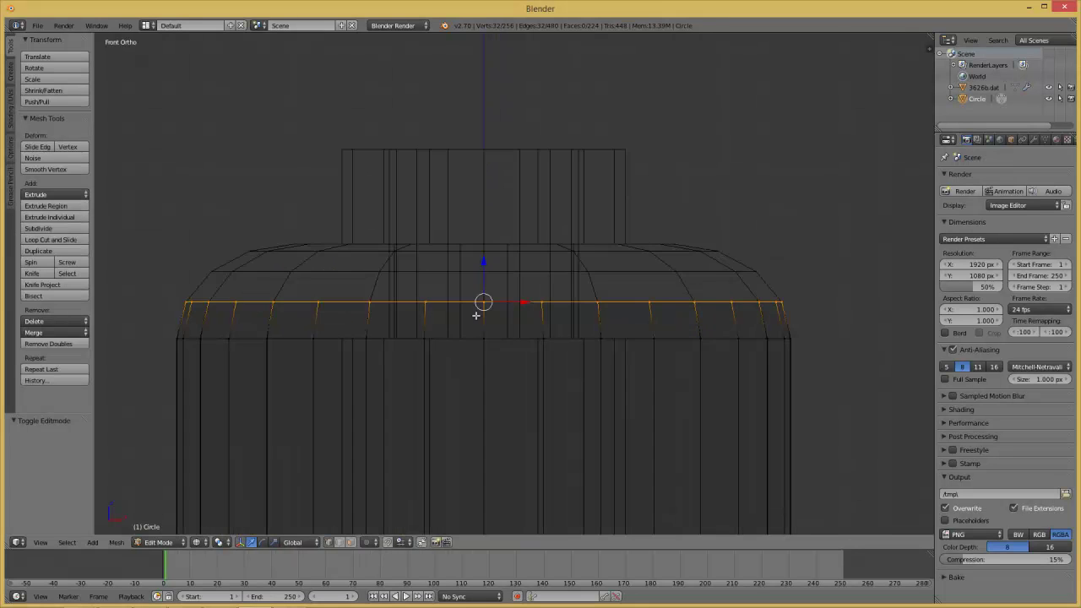
key("e")
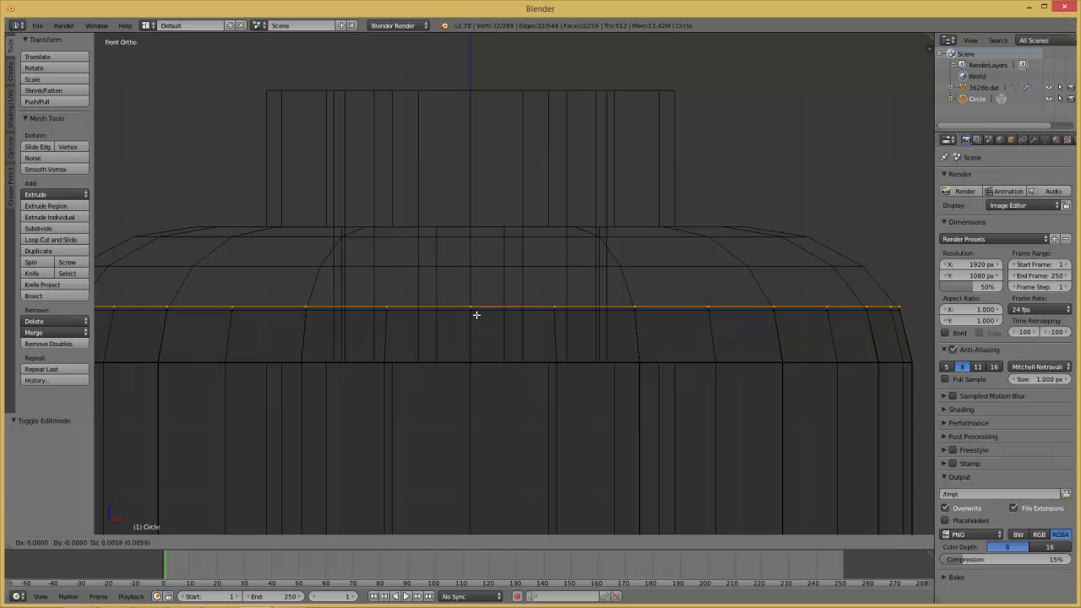
right_click(476, 318)
key("g")
key("z")
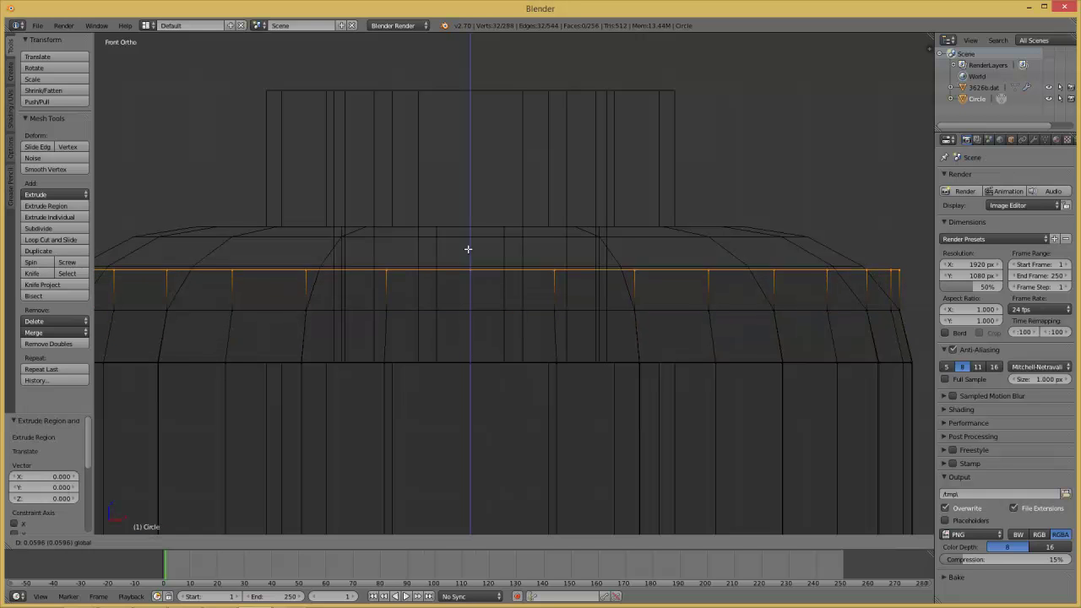
left_click(468, 247)
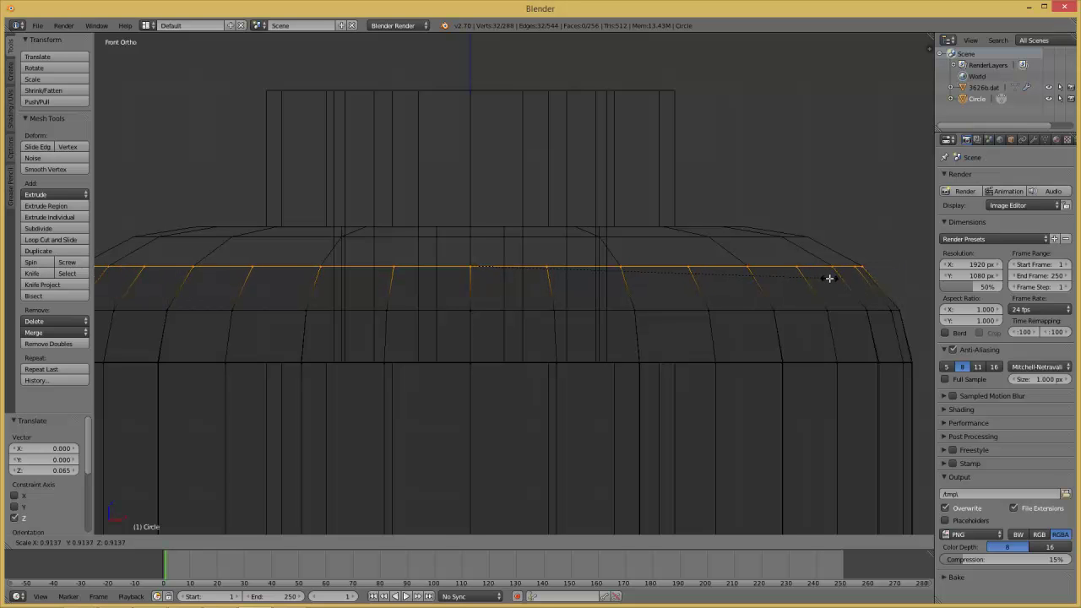
left_click(829, 278)
Extrude a second ring, lift it slightly and shrink it toward the centre
key("e")
right_click(724, 289)
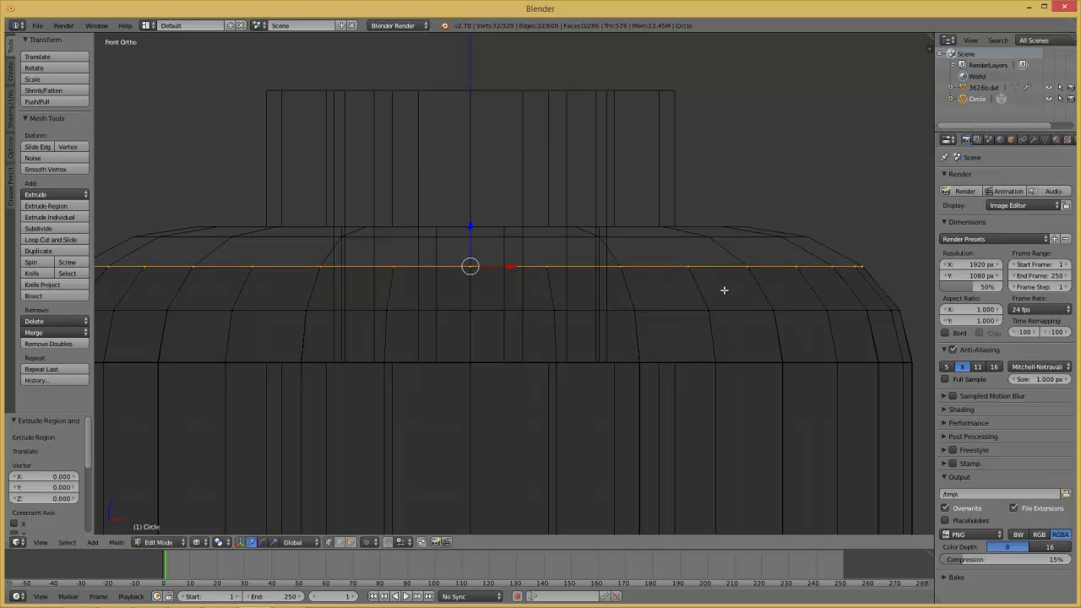
left_click_drag(470, 234, 467, 210)
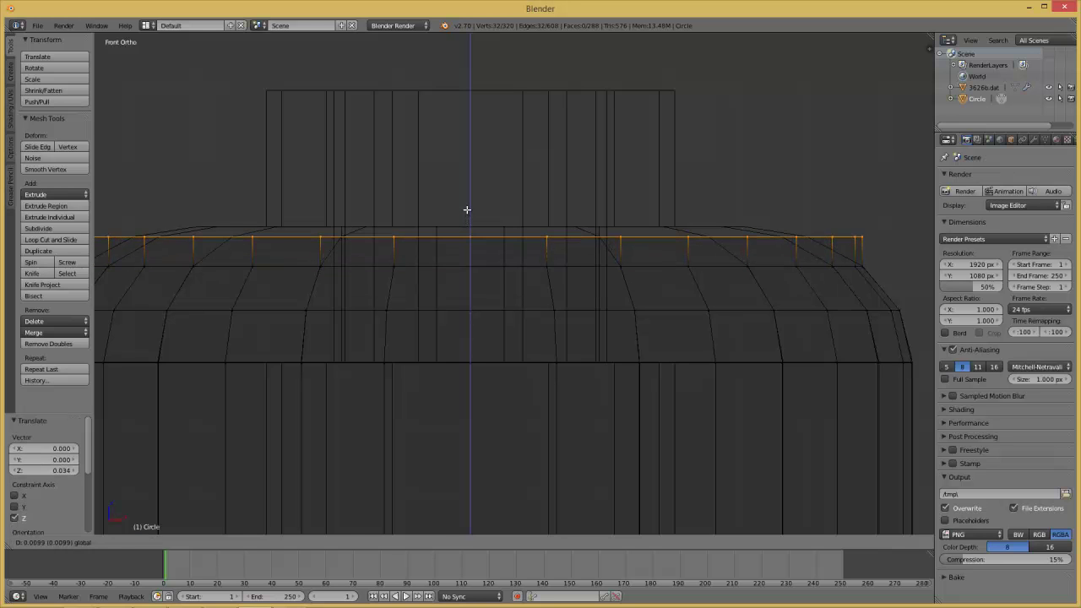
left_click(467, 210)
key("s")
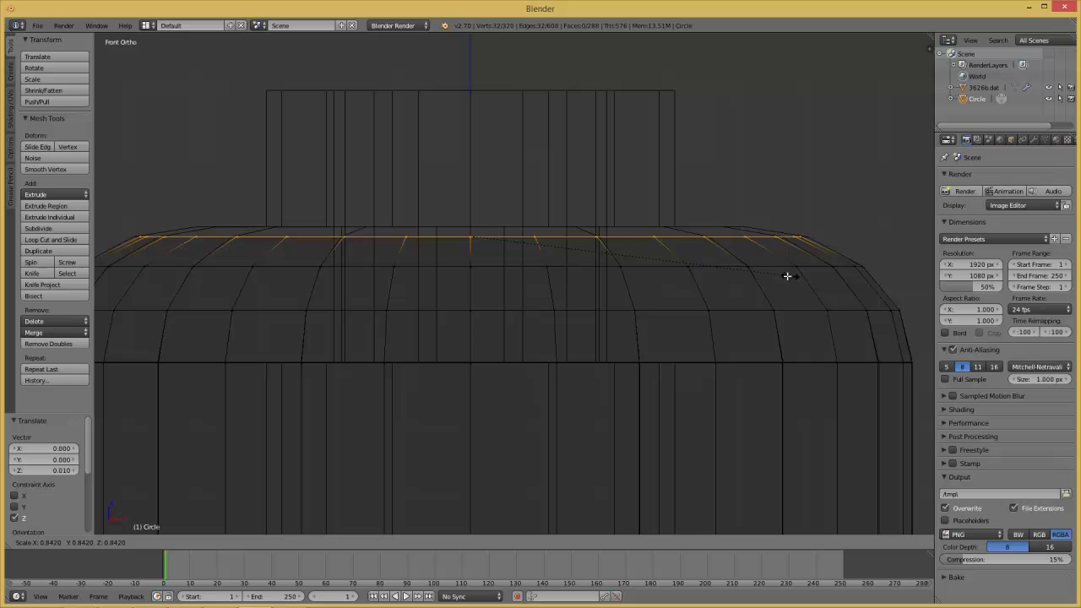
left_click(797, 276)
Raise a third ring 0.015 and scale it to 0.804, forming a flat ledge
key("g")
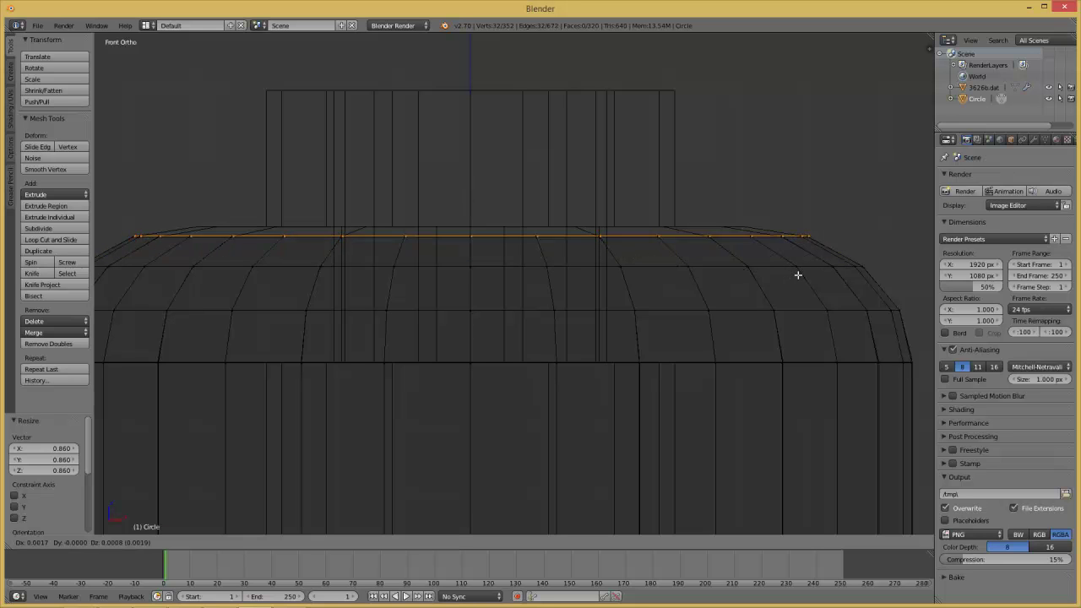
key("Escape")
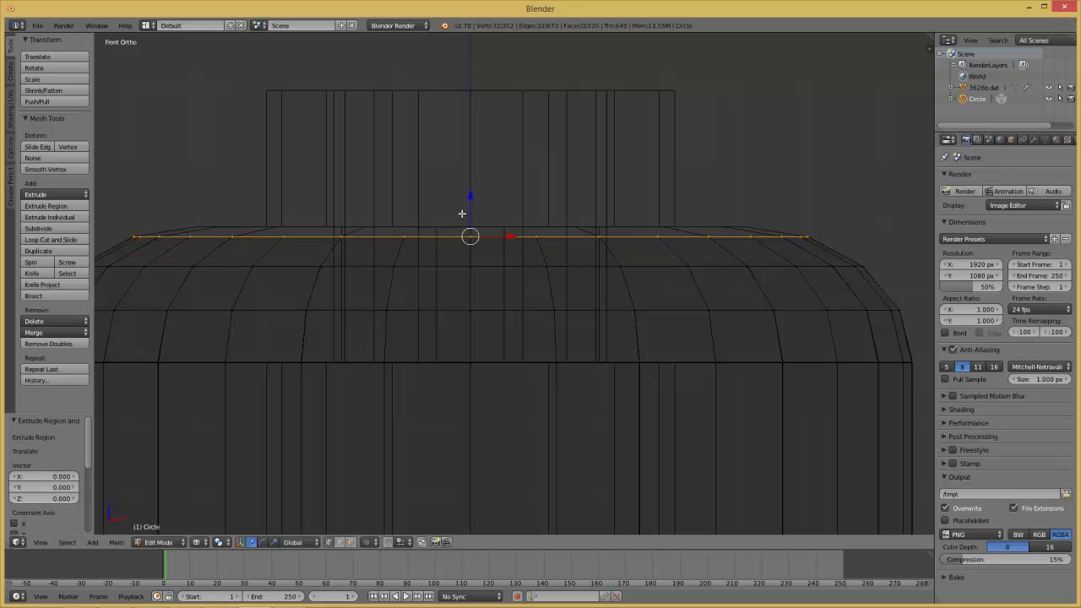
left_click_drag(469, 209, 471, 200)
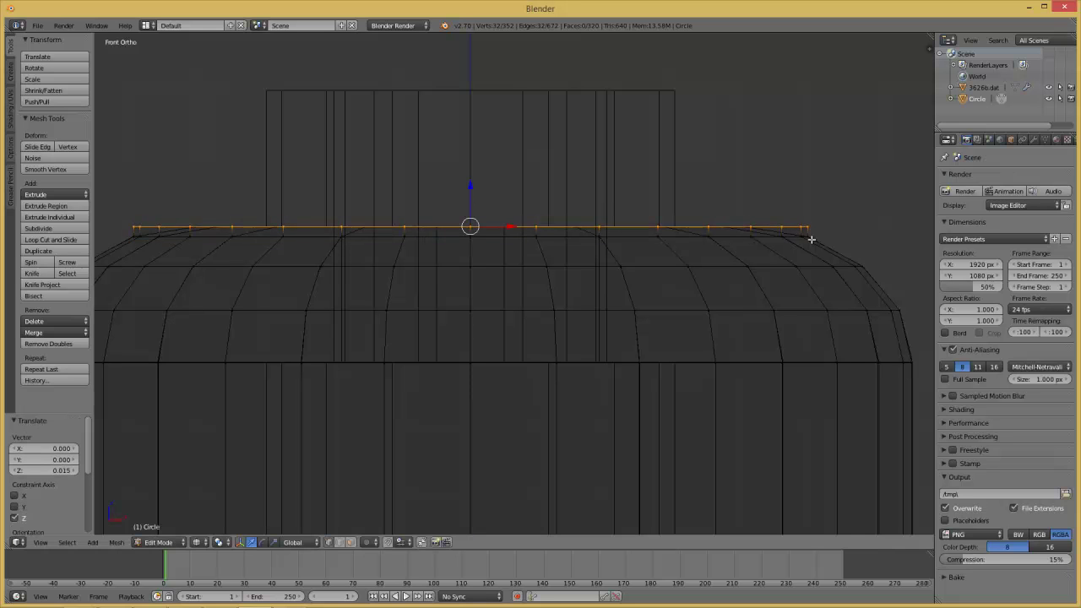
key("s")
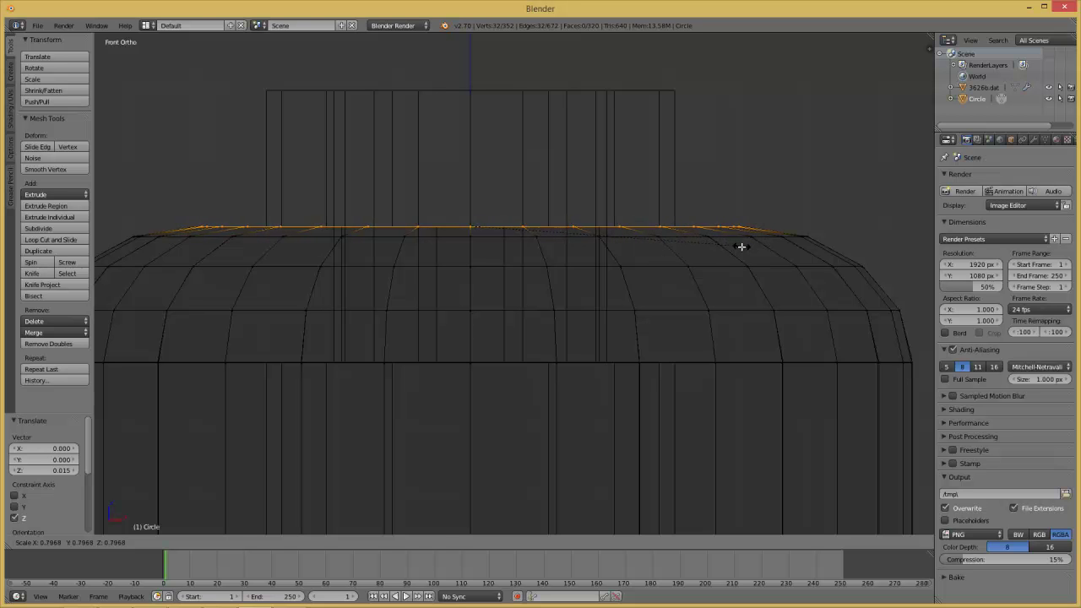
left_click(727, 242)
middle_click_drag(724, 242, 705, 286)
key("z")
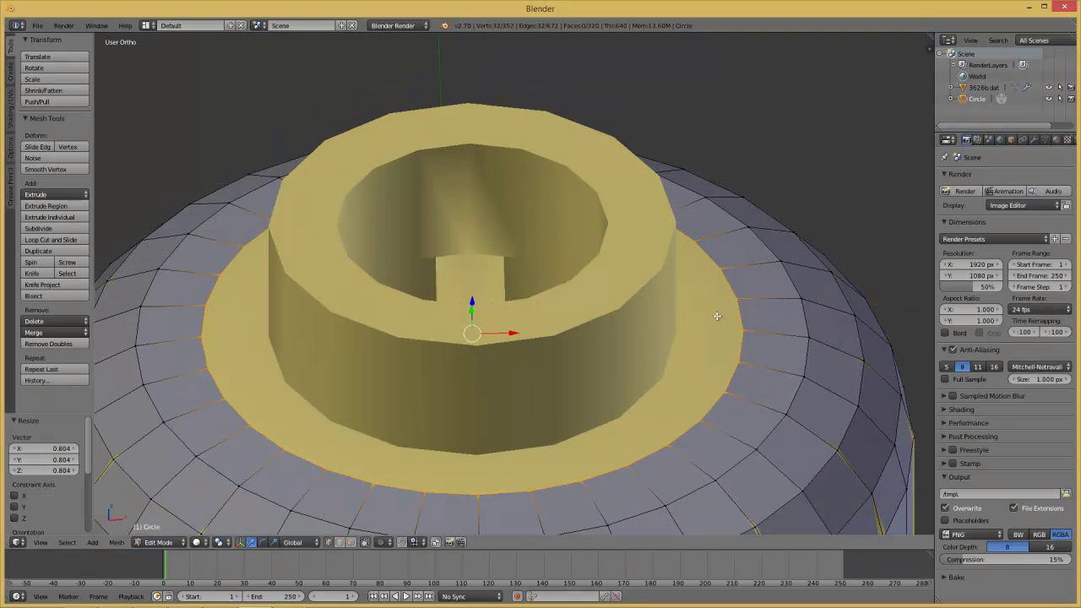
From top view, extrude the top ring and scale it inward to 0.751, then check its side
key("KP_7")
scroll(714, 319, "up", 3)
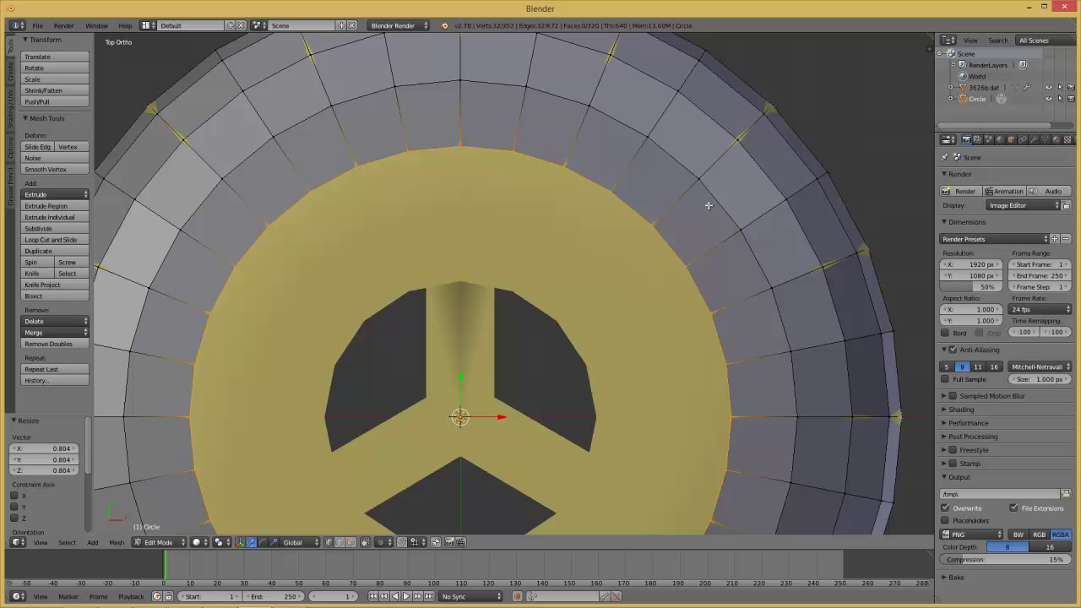
key("z")
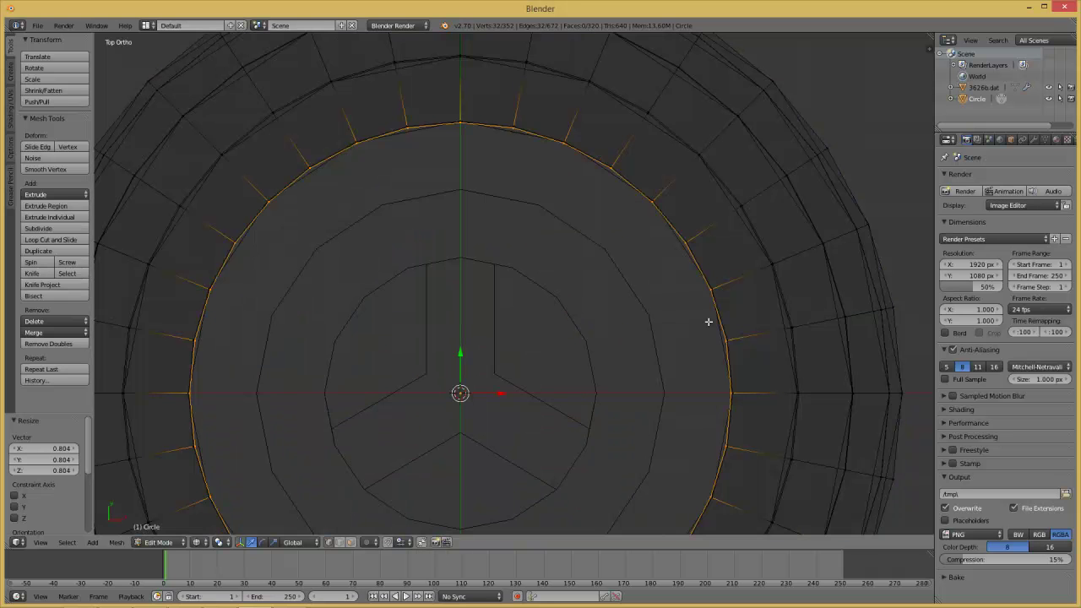
key("e")
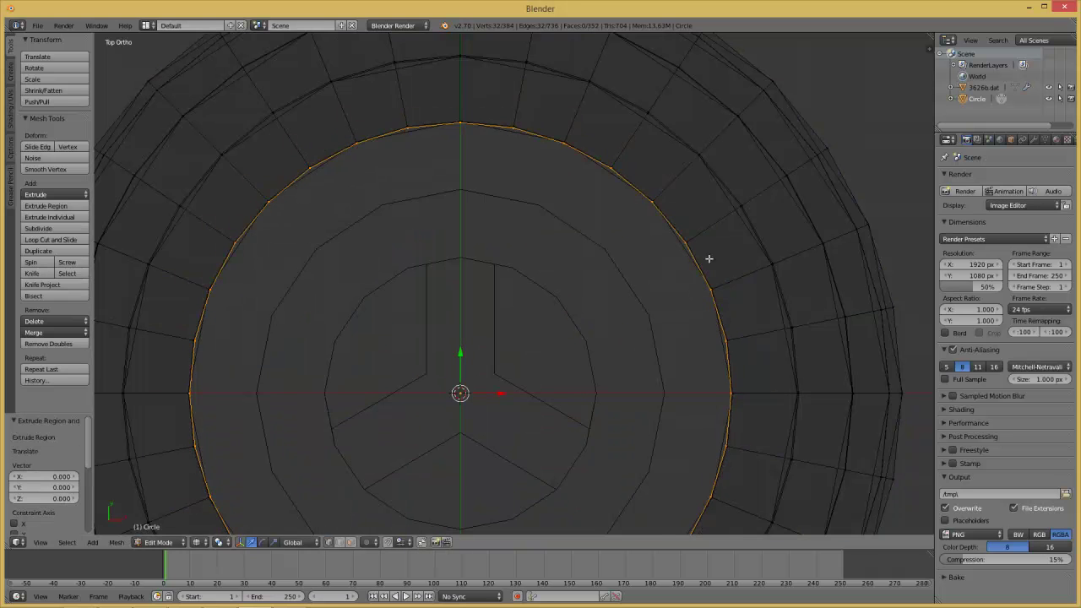
key("s")
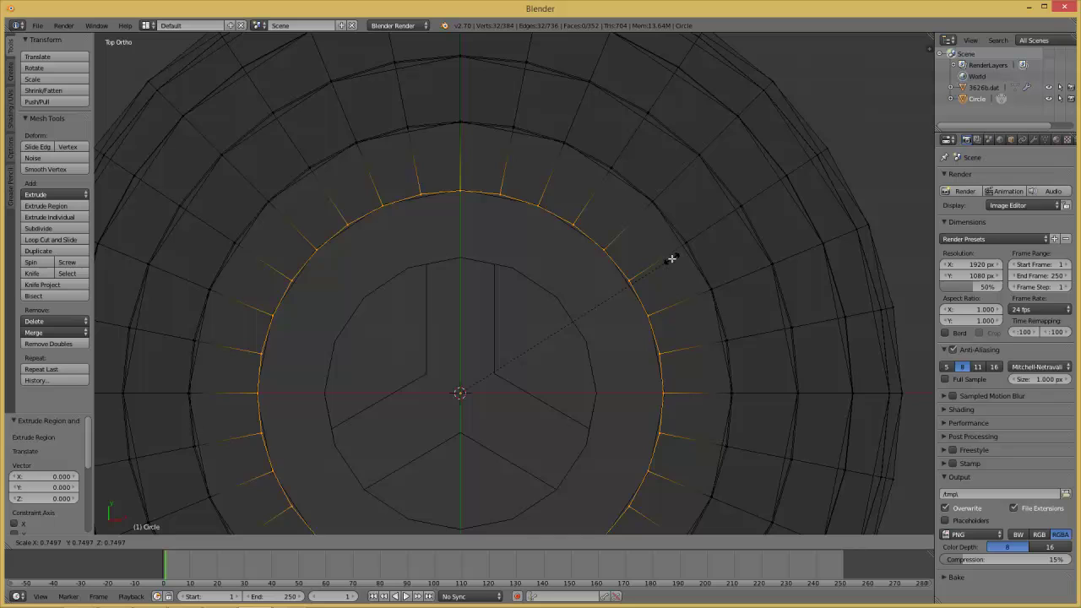
left_click(670, 260)
key("z")
key("KP_2")
key("KP_2")
key("KP_2")
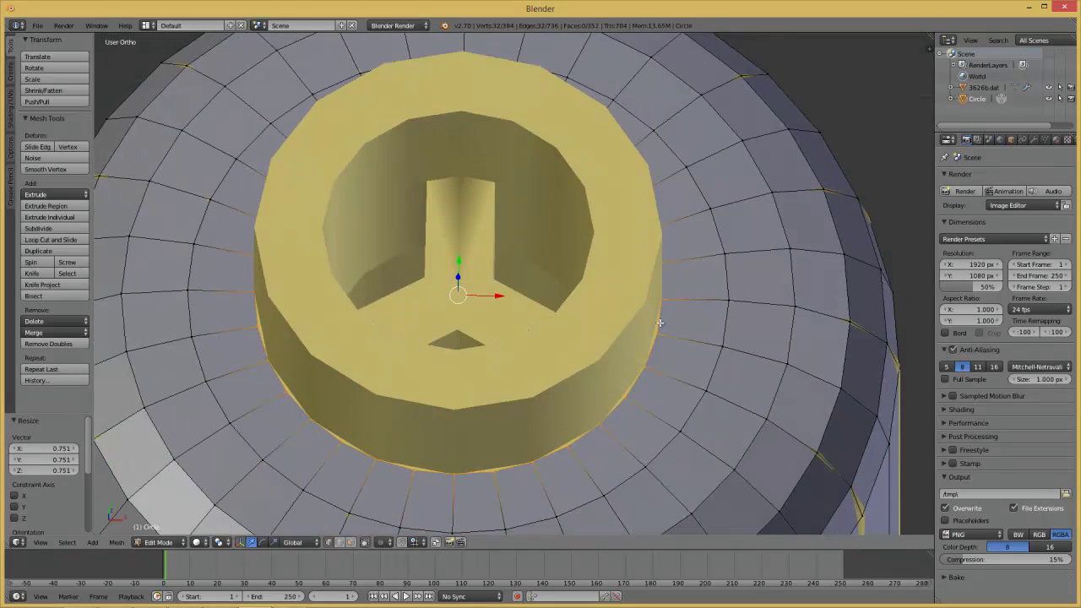
key("KP_2")
key("KP_2")
key("KP_2")
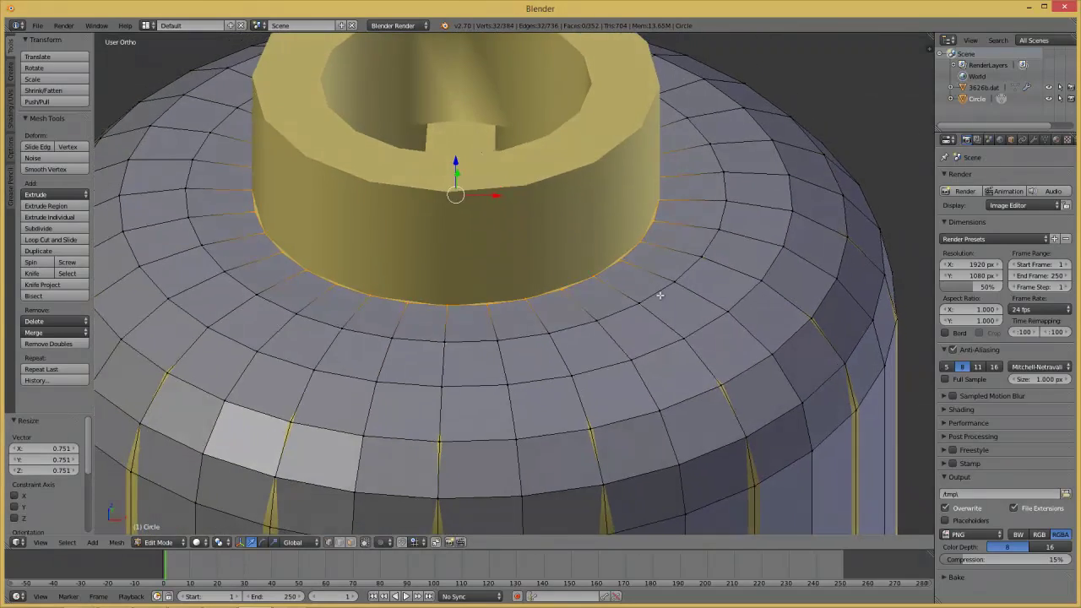
Extrude the top ring and raise it about 0.2 to form the neck stud wall
key("KP_1")
key("z")
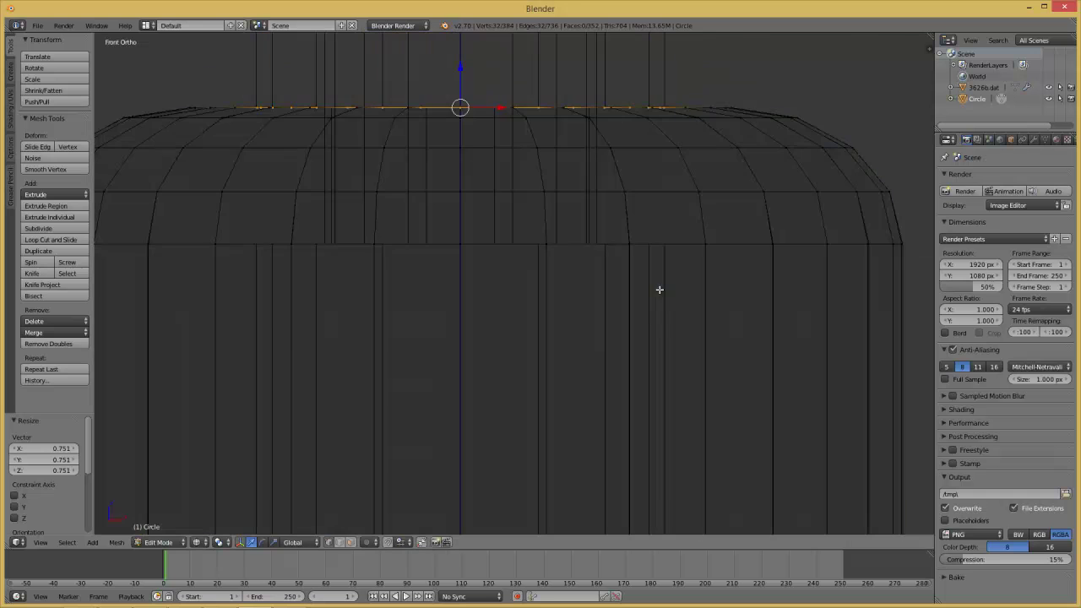
scroll(678, 289, "up", 1)
middle_click_drag(657, 178, 702, 316, "shift")
key("e")
key("Escape")
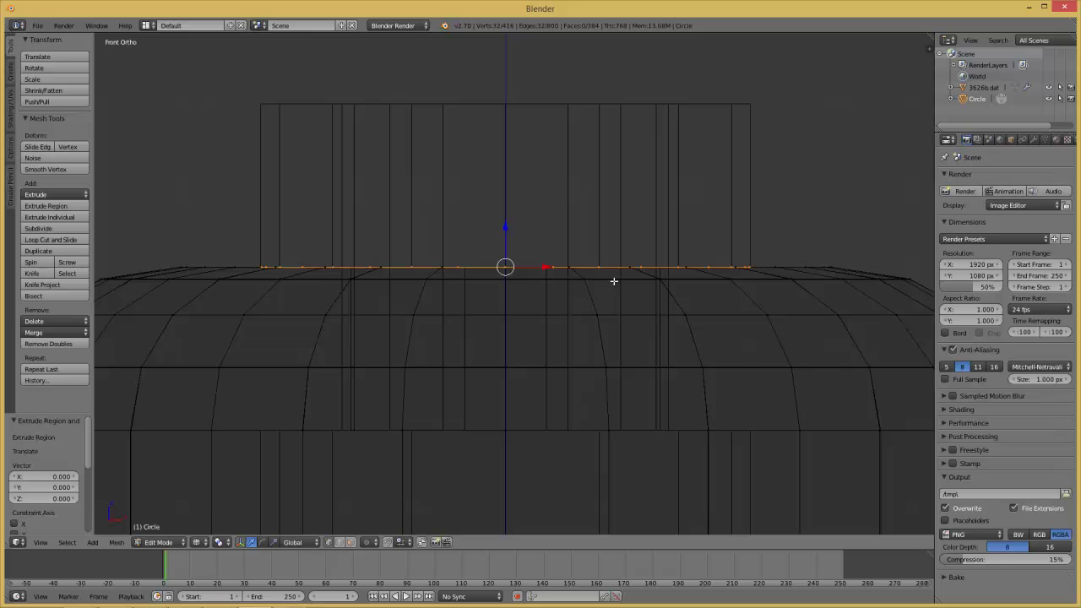
key("g")
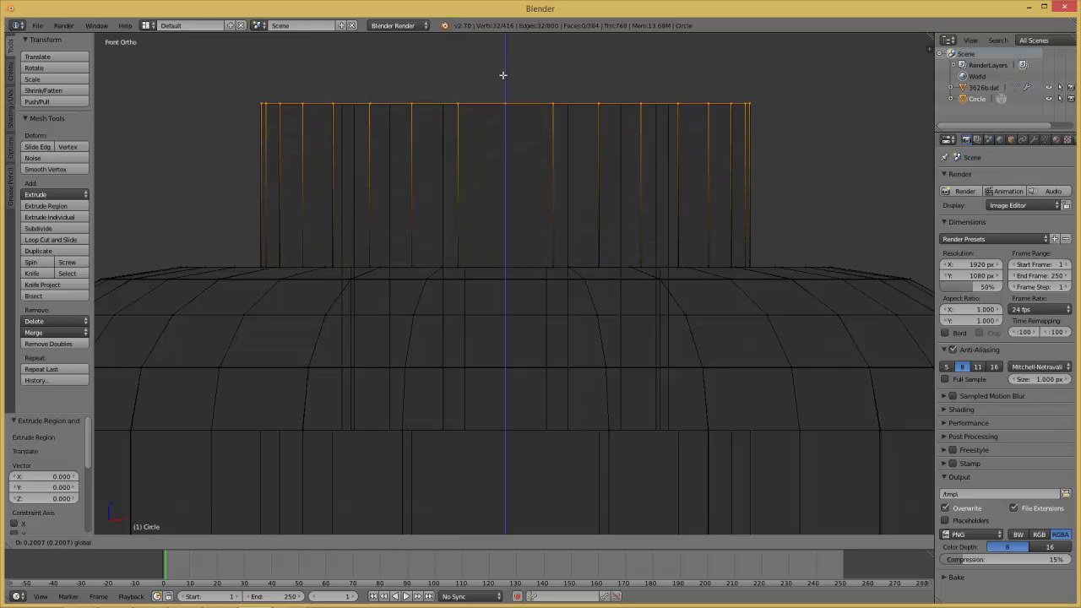
left_click(503, 75)
From top view, extrude the stud's top ring and scale it inward to 0.668 for the rim
middle_click_drag(702, 177, 702, 197)
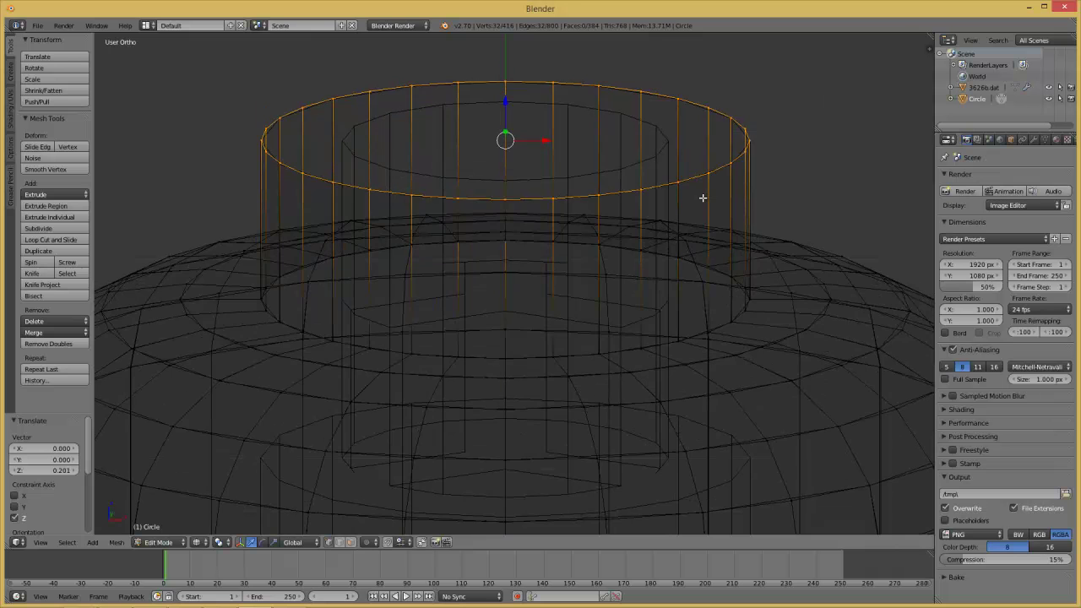
key("KP_7")
scroll(761, 246, "down", 3)
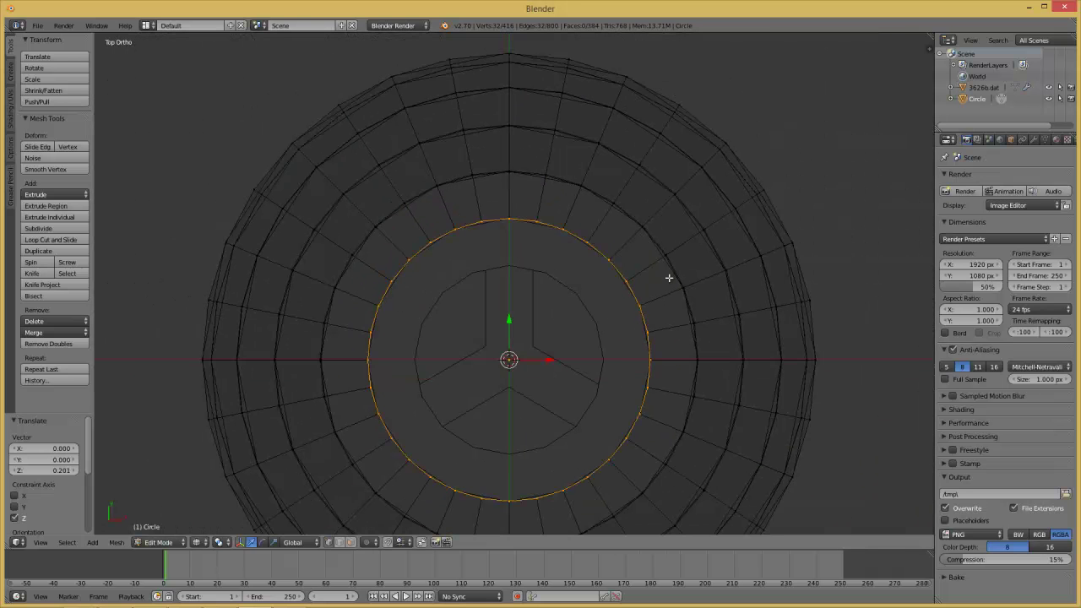
key("e")
right_click(727, 313)
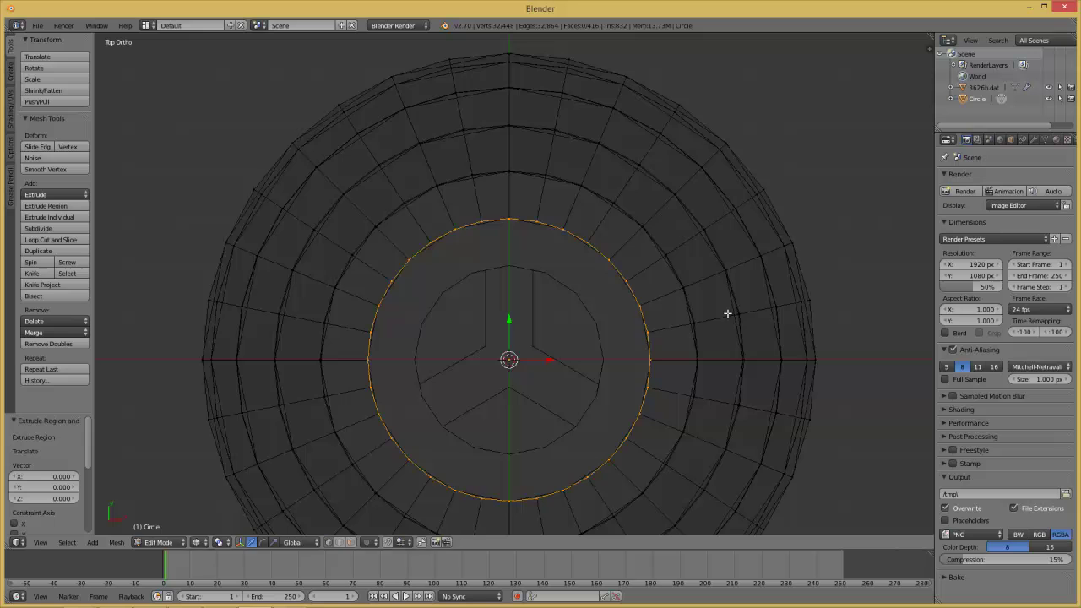
key("s")
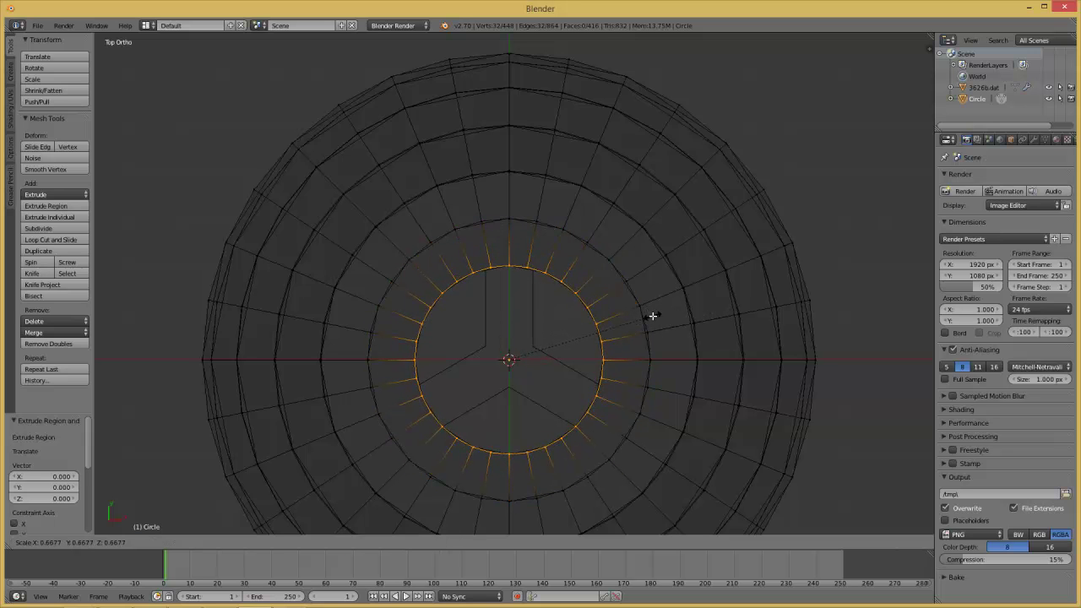
left_click(652, 316)
Extrude the inner ring and sink it 0.181 down into the stud to hollow it
key("KP_1")
key("z")
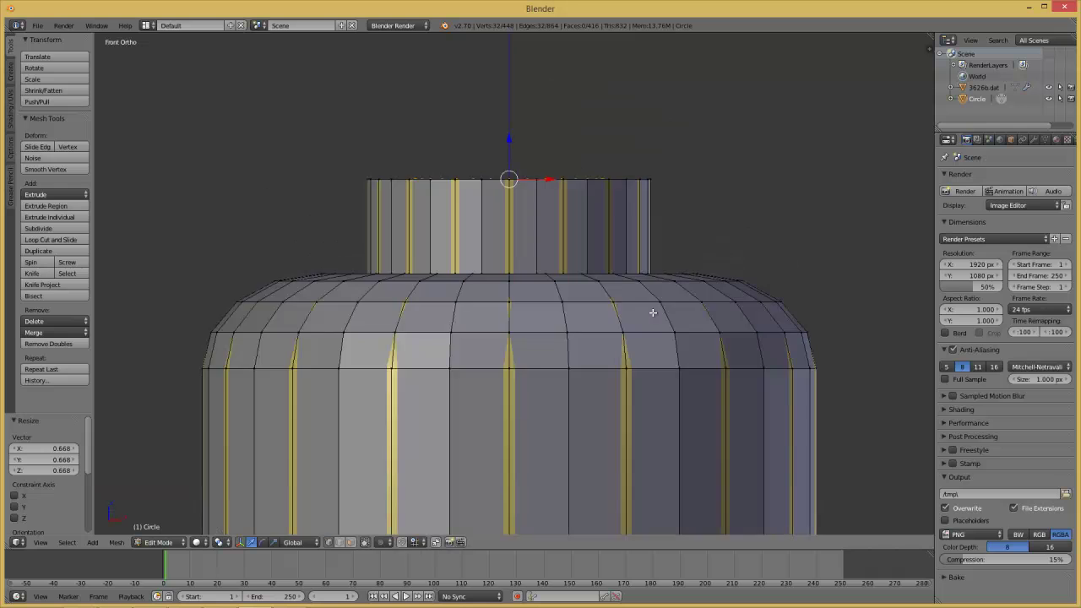
key("z")
key("e")
right_click(574, 203)
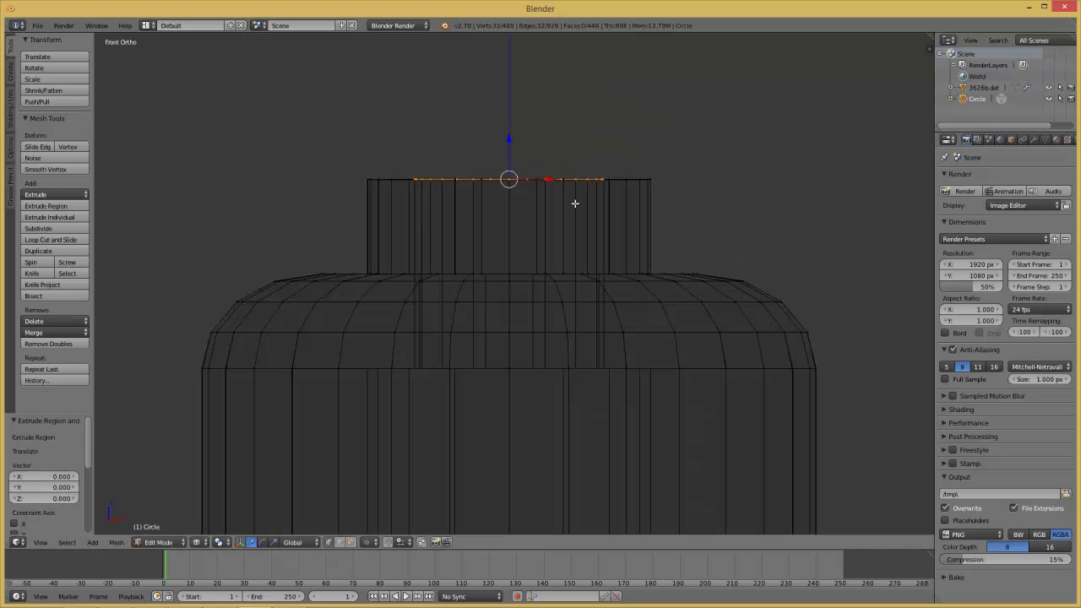
key("g")
key("z")
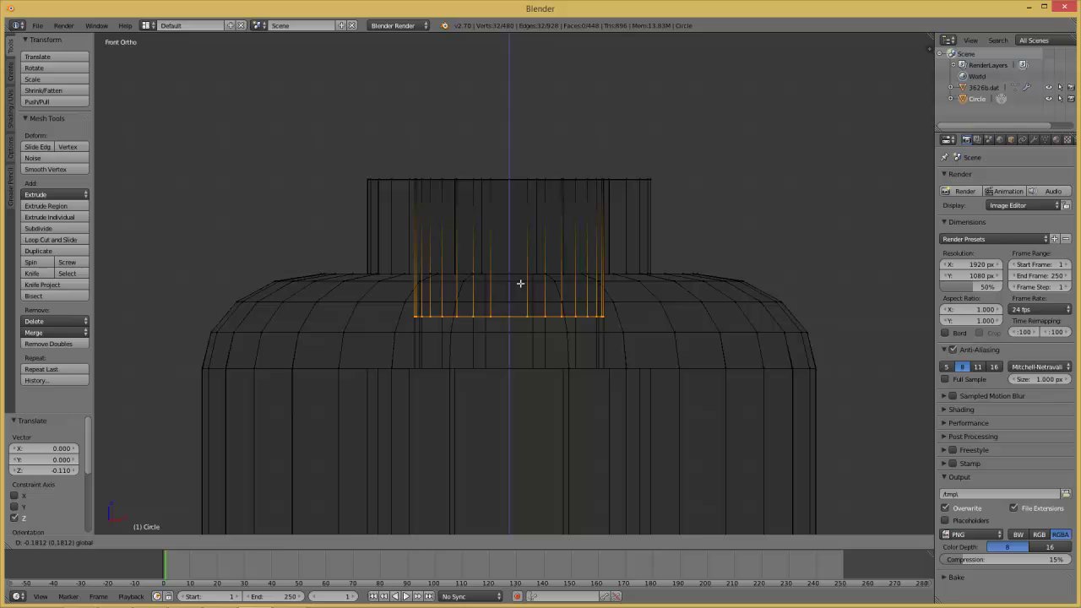
left_click(520, 302)
key("g")
key("z")
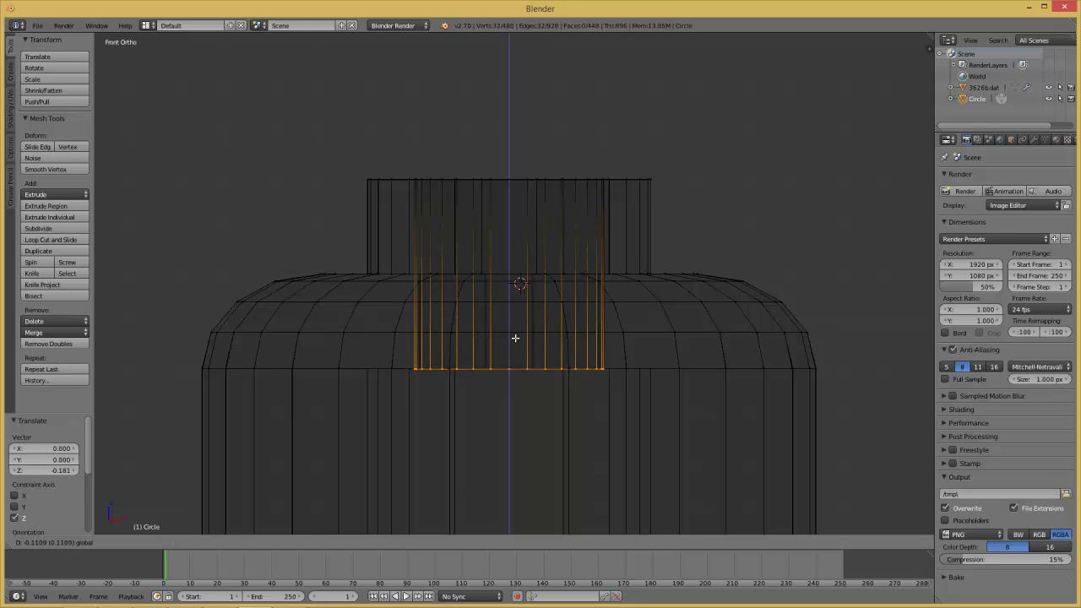
left_click(515, 342)
Exit Edit Mode and view the hollow stud from above in solid shading
key("Tab")
mouse_move(584, 278)
middle_mouse_down()
mouse_move(567, 342)
mouse_move(580, 394)
mouse_move(572, 374)
middle_mouse_up()
key("z")
key("Tab")
Select the 3626b.dat head, enter Edit Mode in wireframe and disable Limit Selection to Visible
key("Tab")
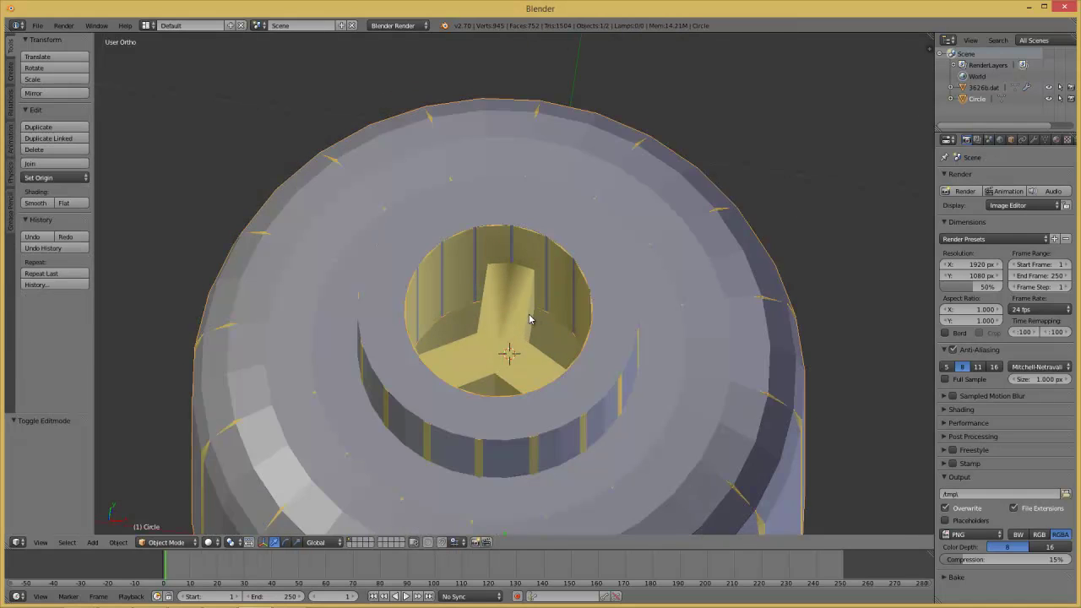
right_click(524, 317)
mouse_move(524, 317)
middle_mouse_down()
mouse_move(529, 355)
mouse_move(525, 345)
middle_mouse_up()
key("z")
key("Tab")
scroll(527, 349, "down", 2)
key("a")
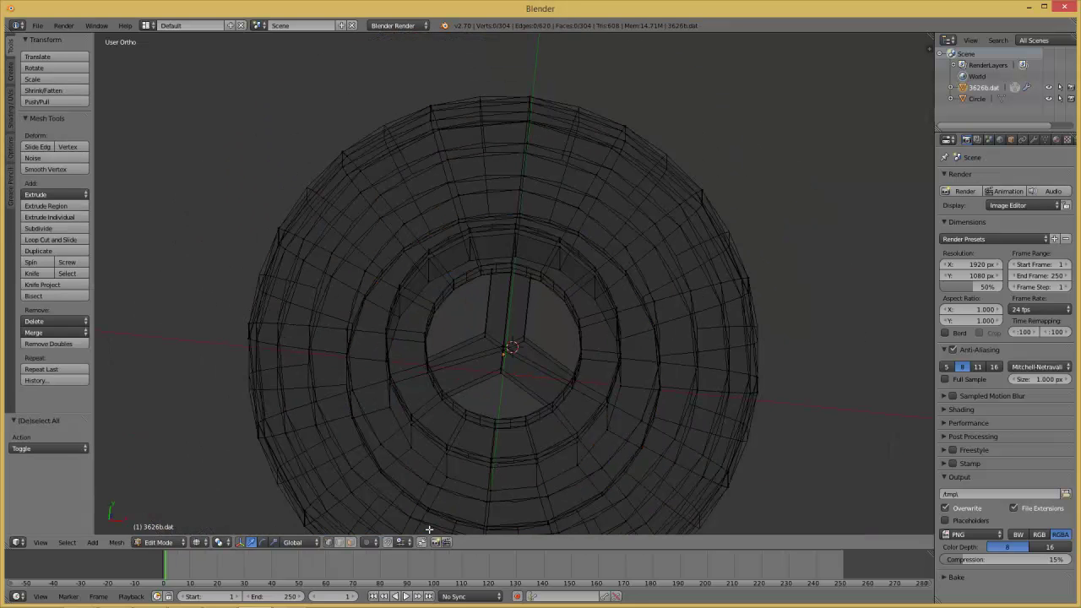
left_click(353, 544)
Box-select all three connector arms, return to Object Mode and duplicate the head
key("b")
left_click_drag(469, 296, 522, 339)
key("b")
left_click_drag(445, 328, 549, 373)
key("b")
key("z")
mouse_move(545, 363)
middle_mouse_down()
mouse_move(547, 405)
mouse_move(558, 363)
mouse_move(572, 418)
mouse_move(575, 349)
middle_mouse_up()
key("Tab")
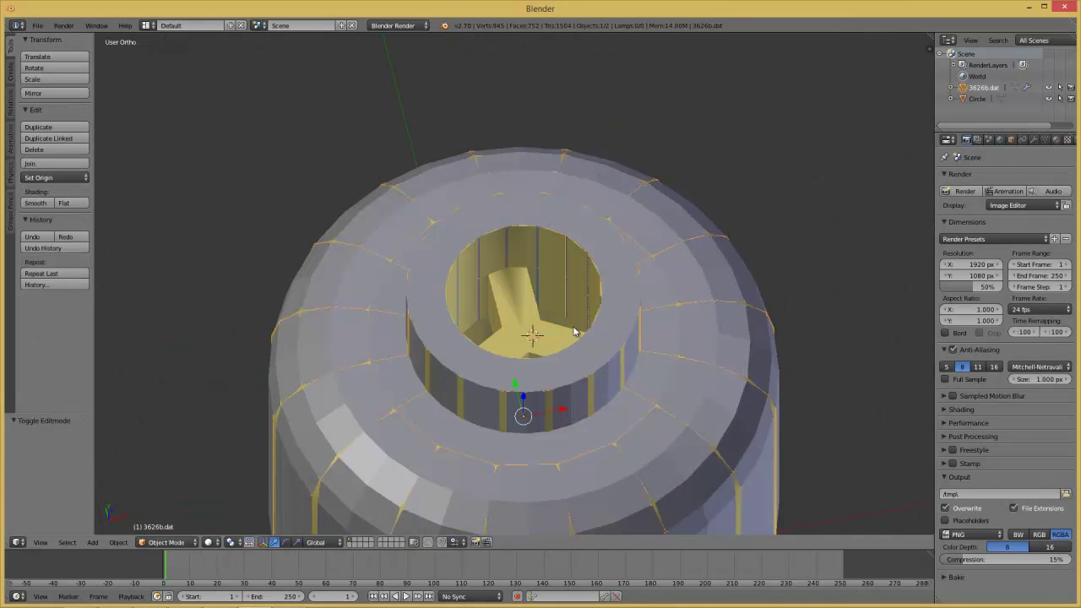
scroll(574, 355, "down", 5)
scroll(574, 372, "up", 3)
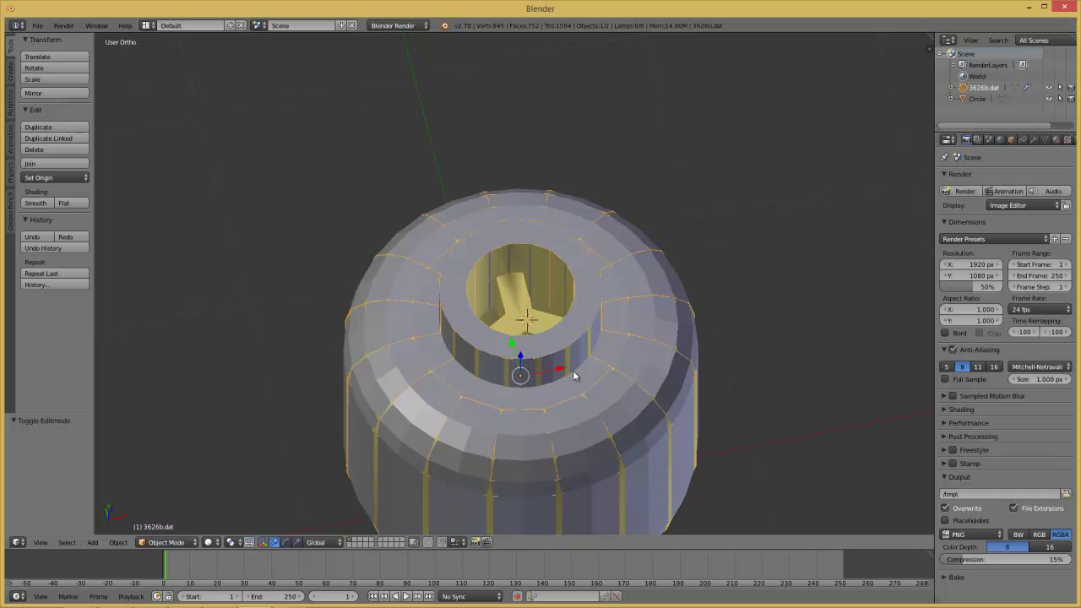
key("shift+d")
Keep the duplicate in place and delete everything from it except the inner connector
right_click(570, 317)
key("Tab")
key("z")
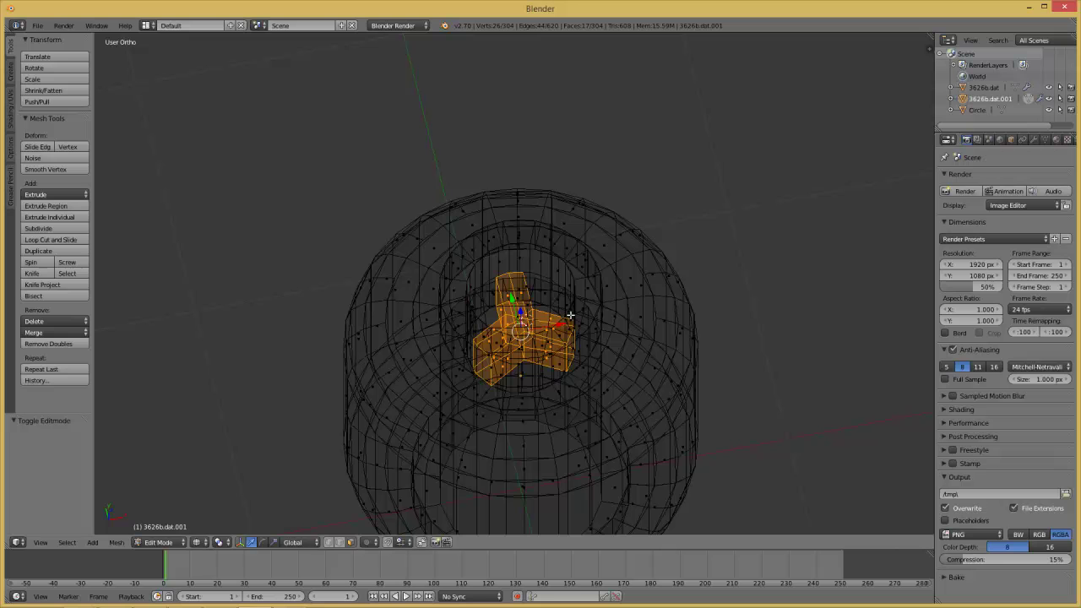
key("w")
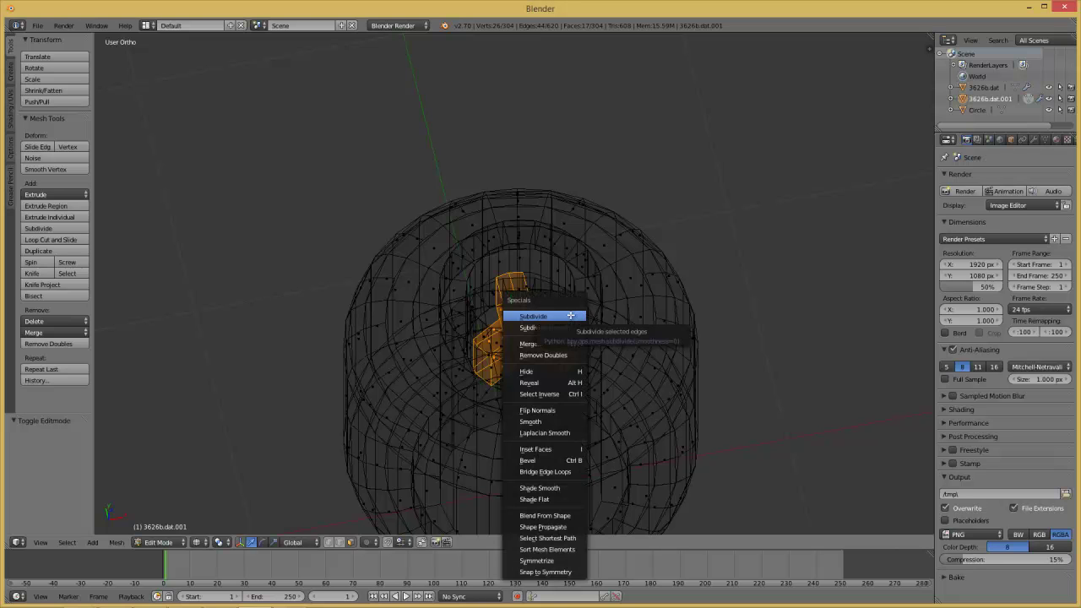
left_click(576, 392)
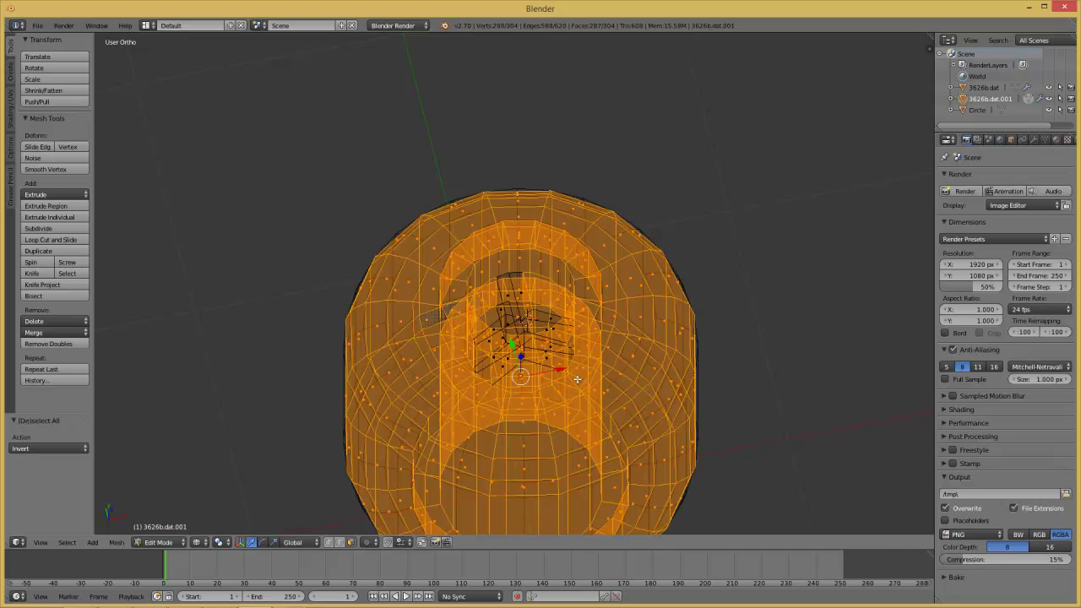
key("x")
left_click(577, 393)
key("Tab")
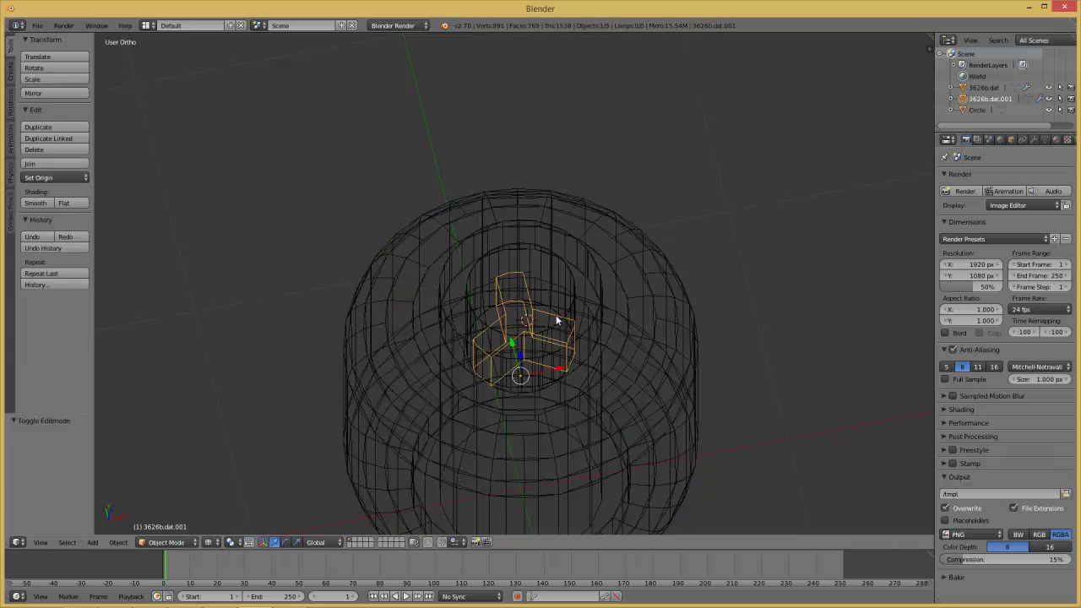
key("z")
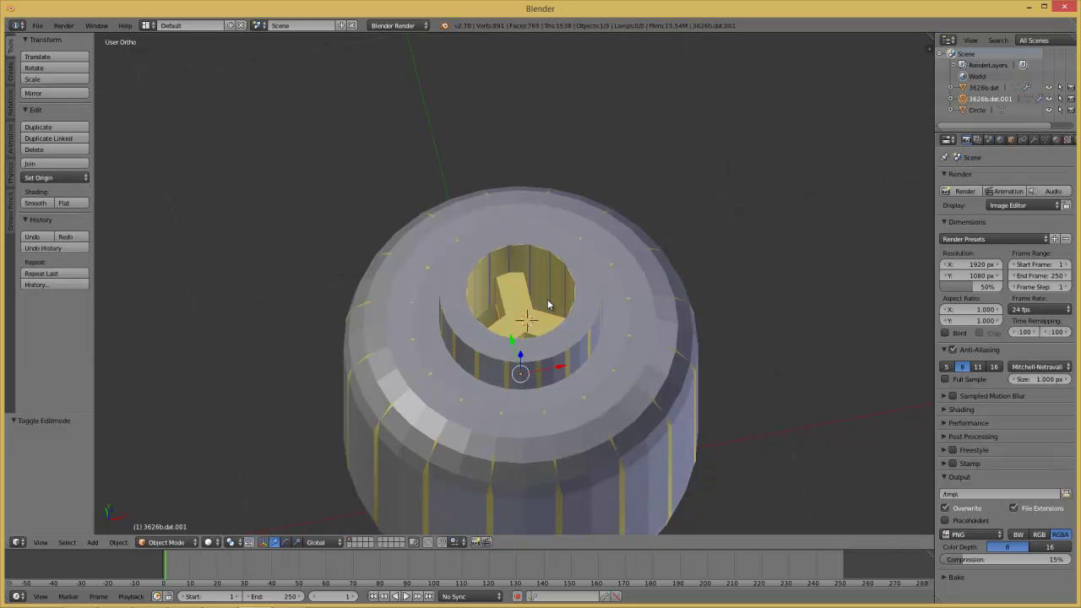
Move the connector copy and the Circle head each onto a separate layer
key("m")
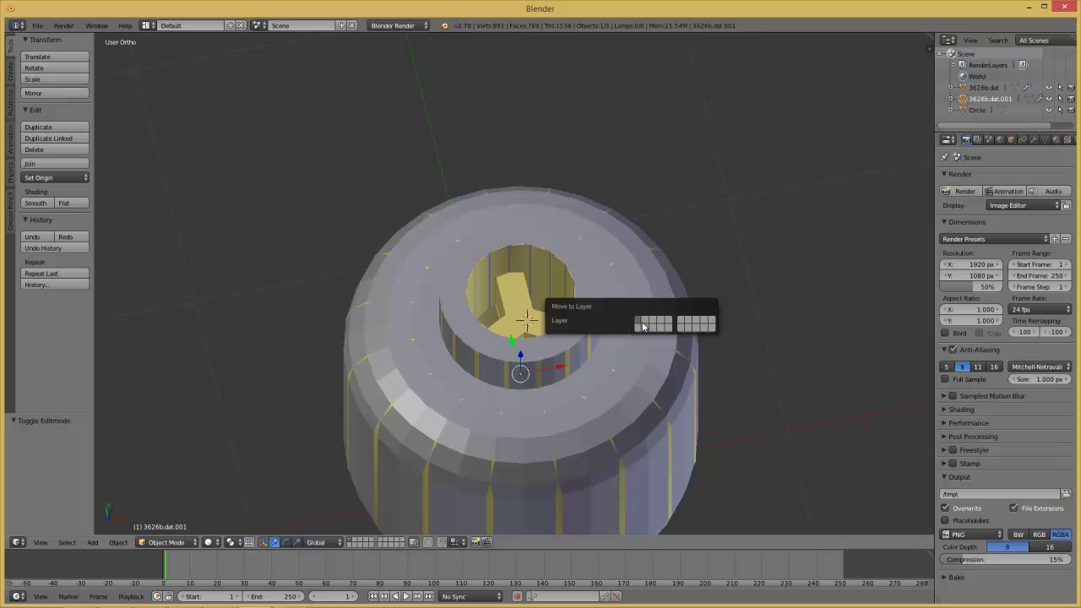
left_click(644, 325)
left_click(487, 425)
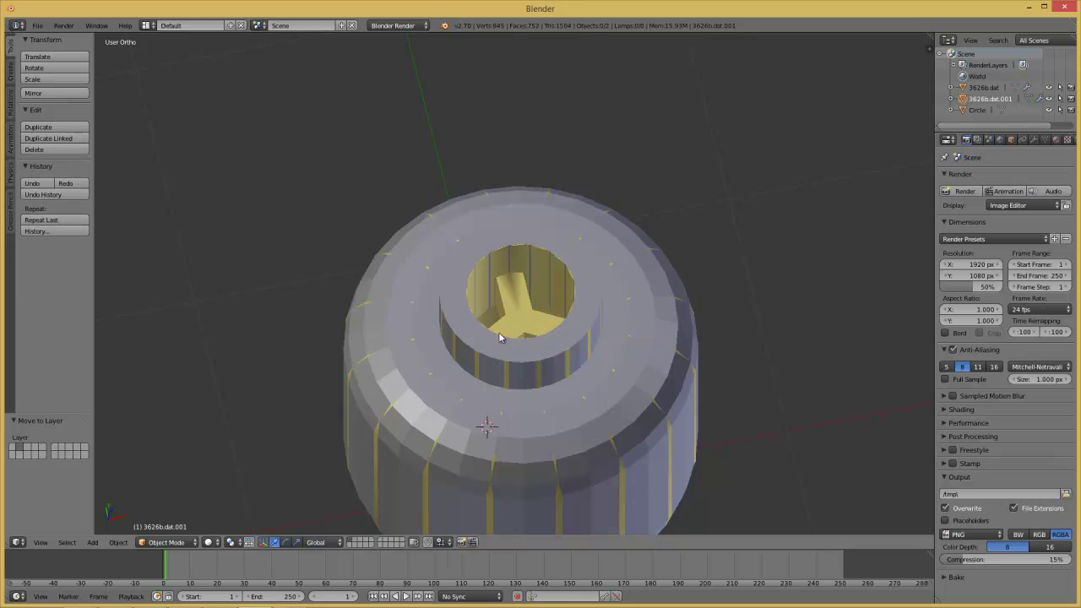
right_click(574, 275)
key("m")
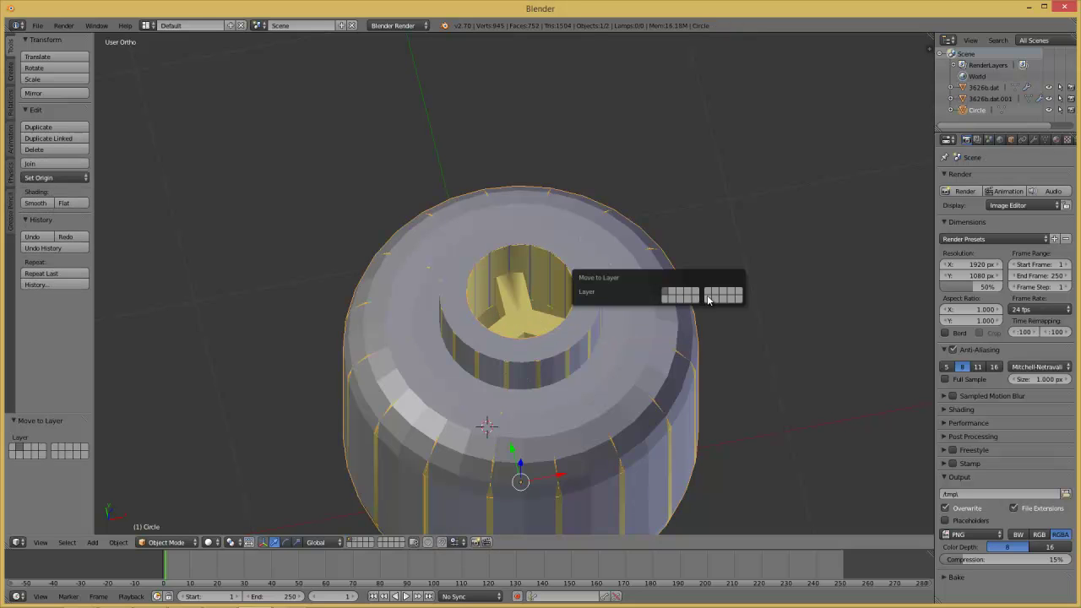
left_click(676, 293)
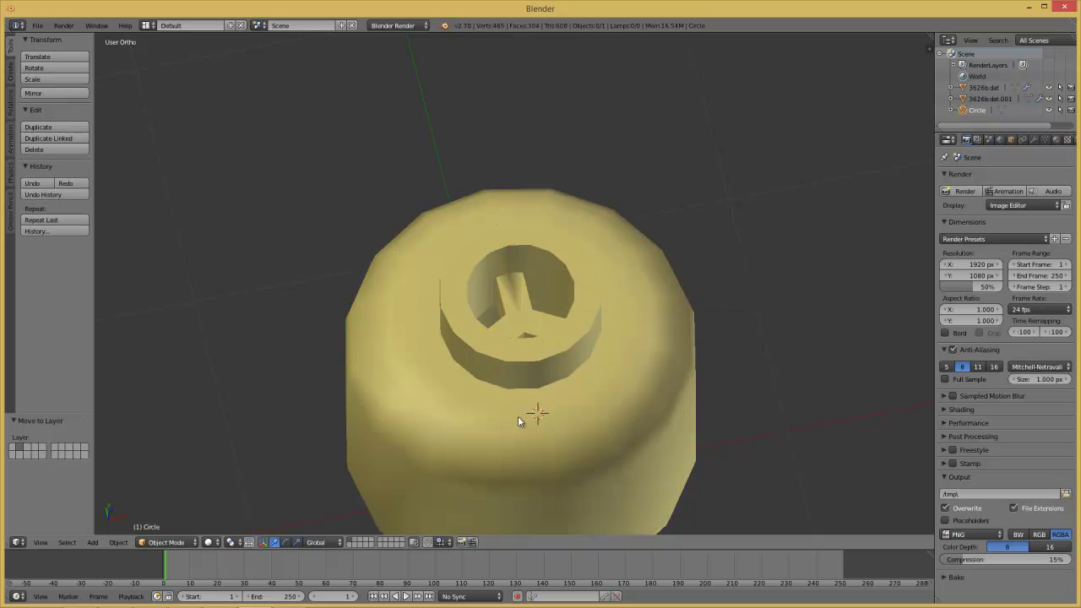
Show the Circle head's layer and view the head straight from the front
middle_click_drag(527, 415, 614, 277)
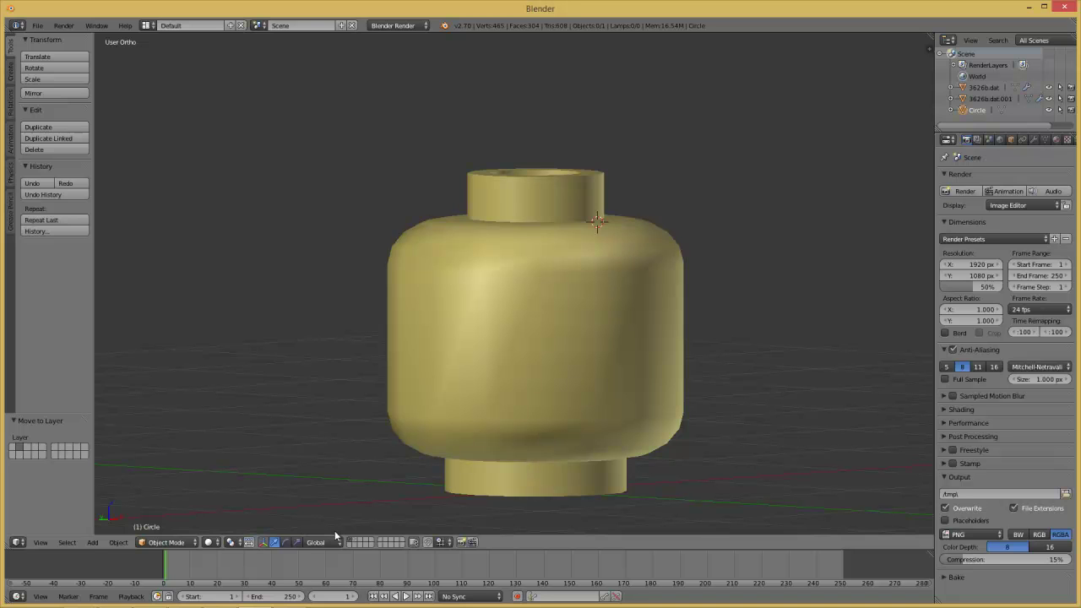
left_click(355, 544)
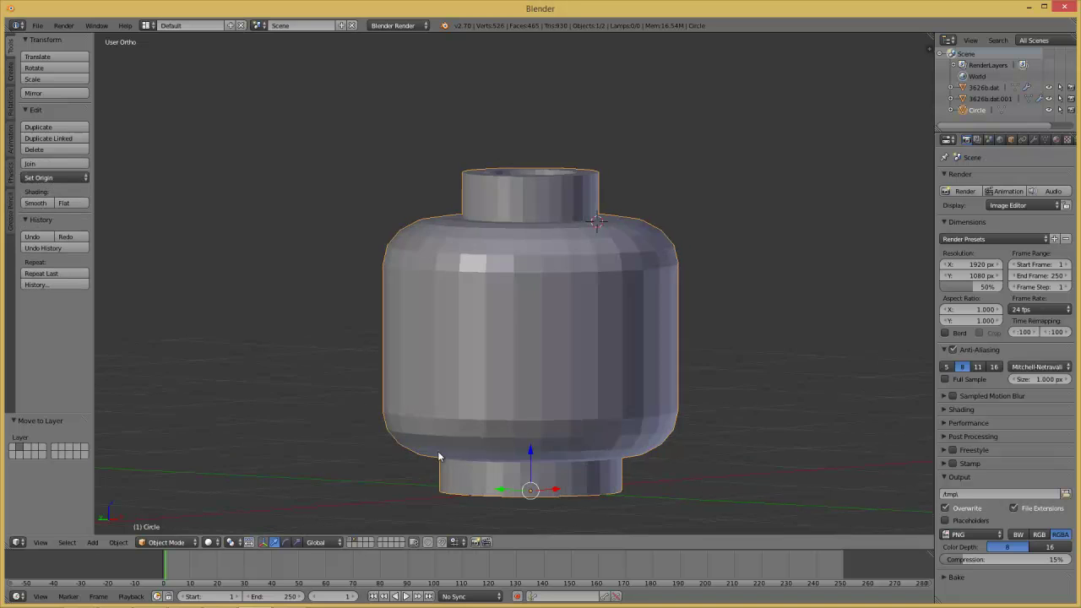
middle_click_drag(359, 518, 529, 370)
scroll(529, 375, "up", 2)
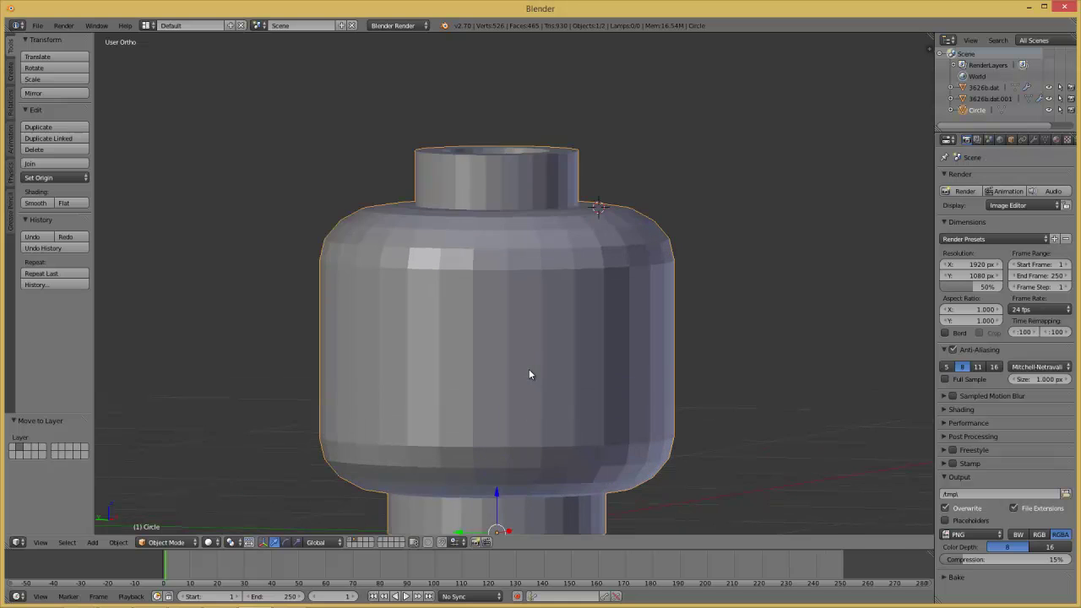
key("KP_1")
scroll(529, 375, "up", 2)
Switch to wireframe, centre the head's top rim and enter Edit Mode on the Circle mesh
key("z")
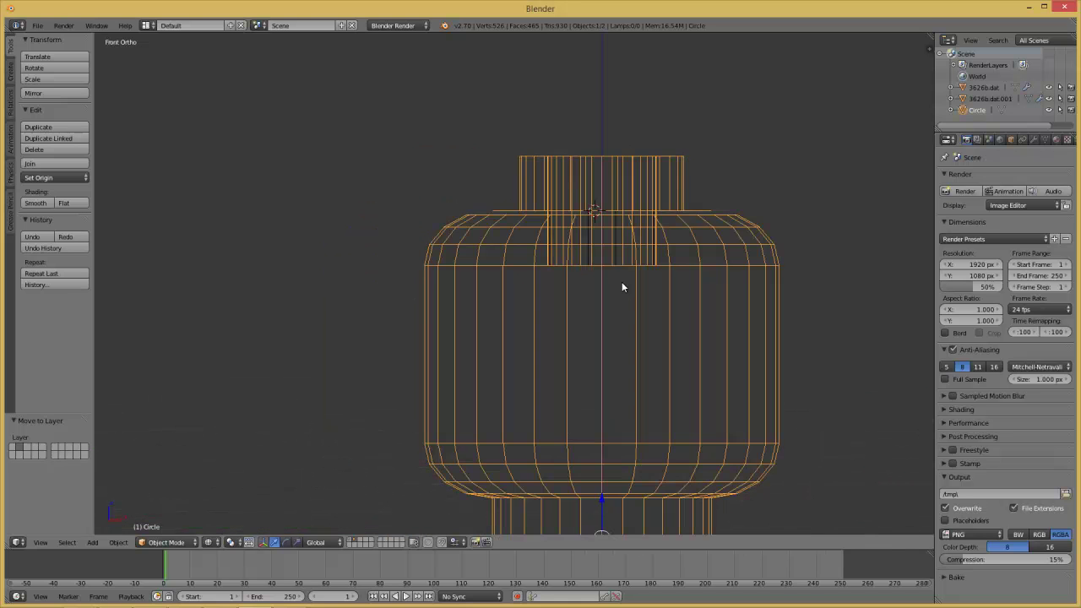
key("z")
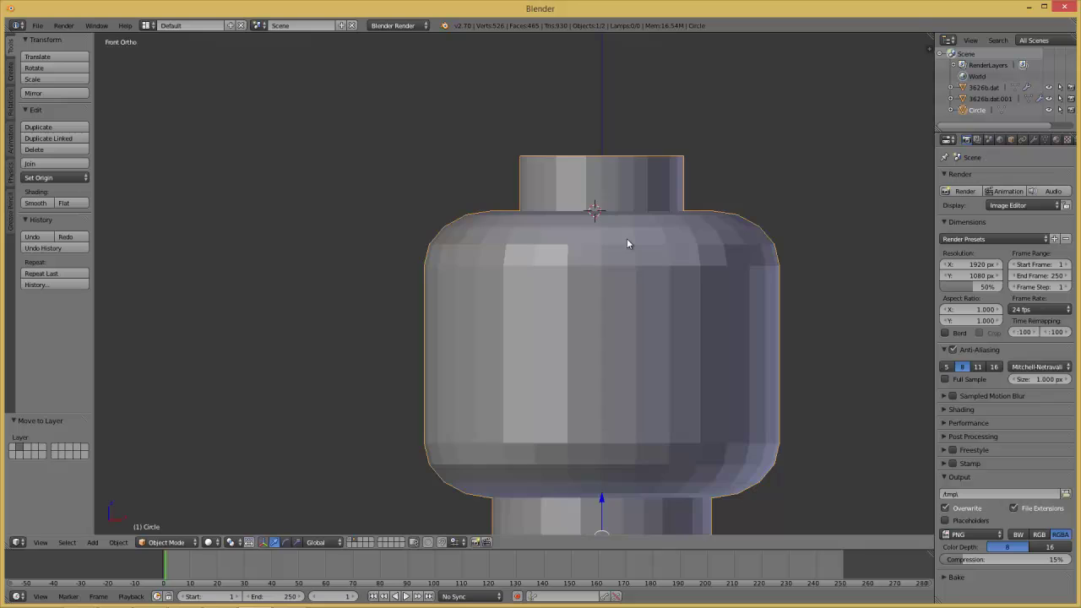
key("z")
scroll(627, 243, "up", 1)
key("z")
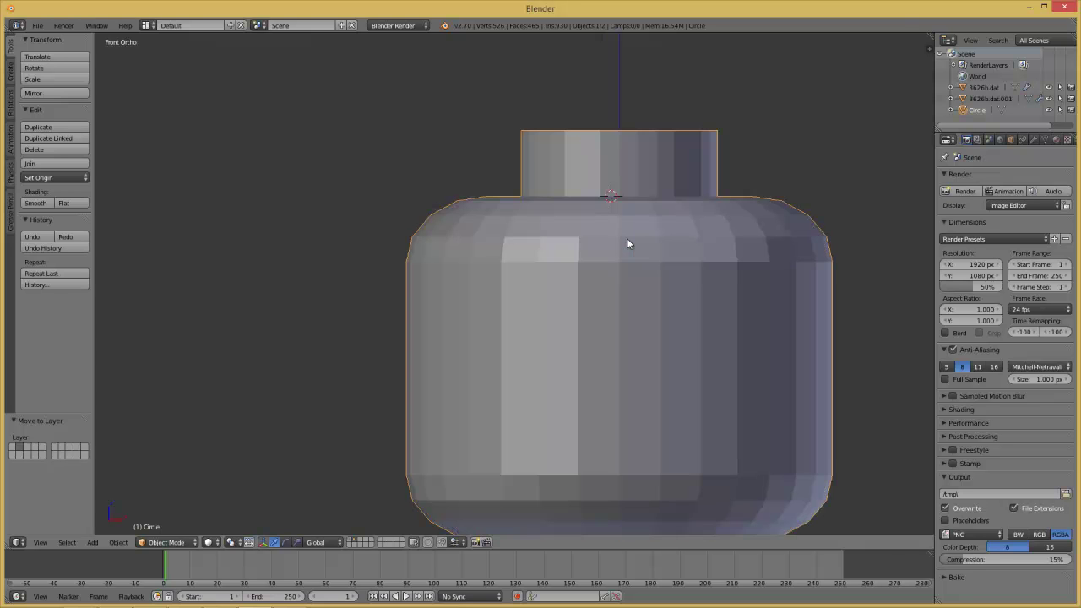
key("z")
key("z")
key("z")
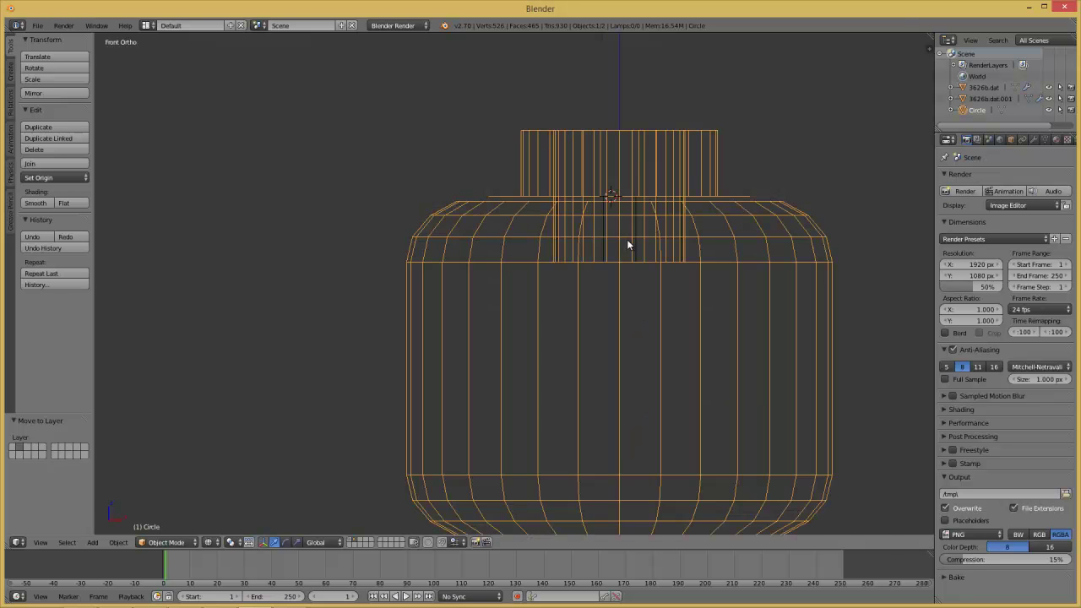
scroll(627, 239, "up", 1)
middle_click_drag(674, 239, 615, 250, "shift")
scroll(616, 249, "up", 2)
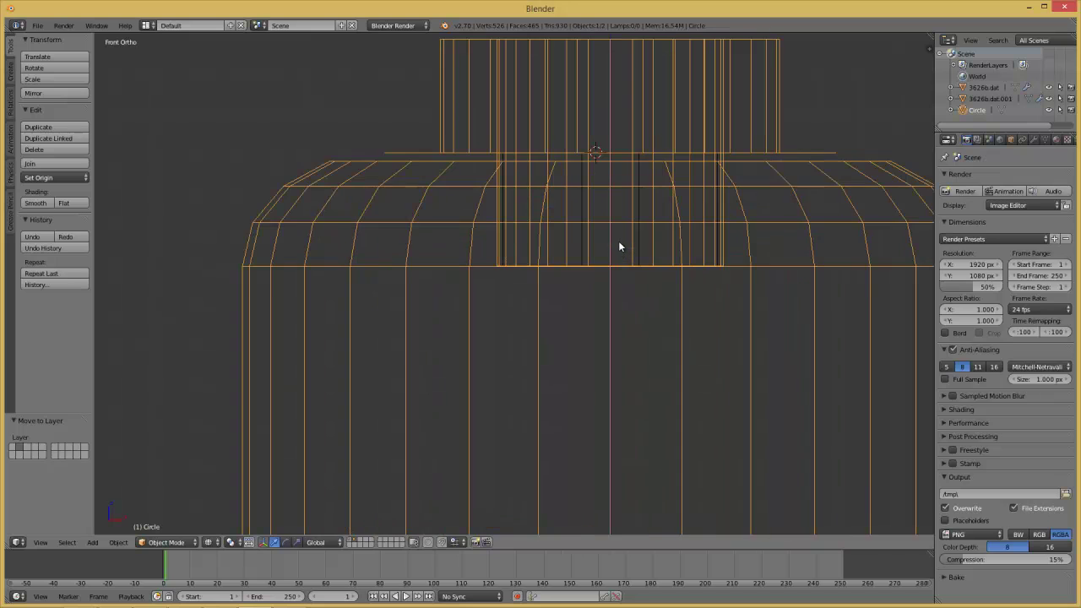
key("Tab")
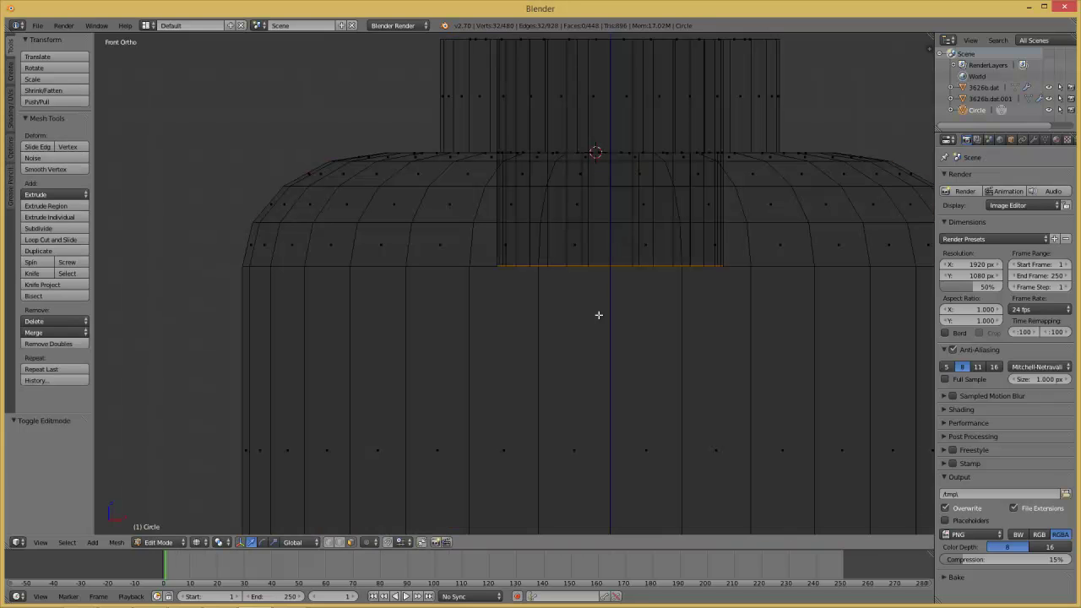
Switch to edge selection and add a slightly enlarged edge loop near the head's top rim
left_click(340, 546)
key("a")
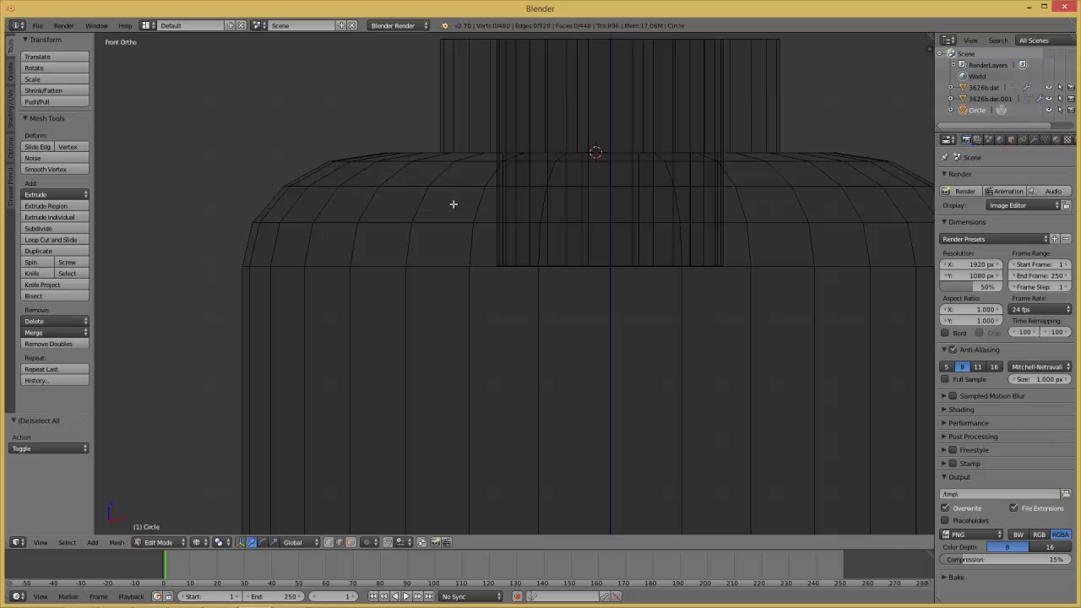
middle_click_drag(488, 167, 488, 214, "shift")
scroll(427, 205, "up", 1)
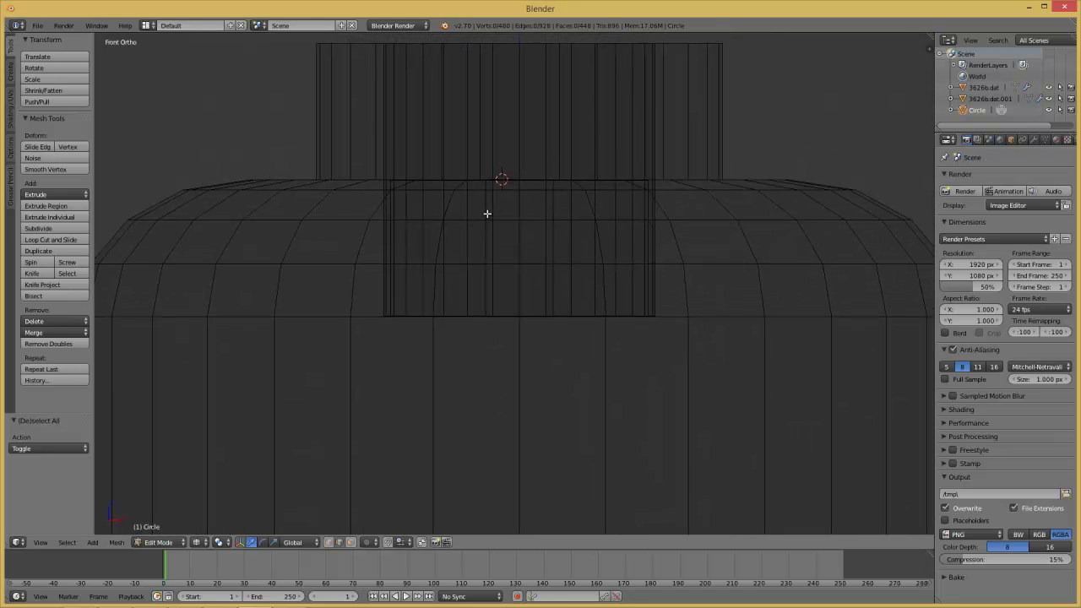
key("ctrl+r")
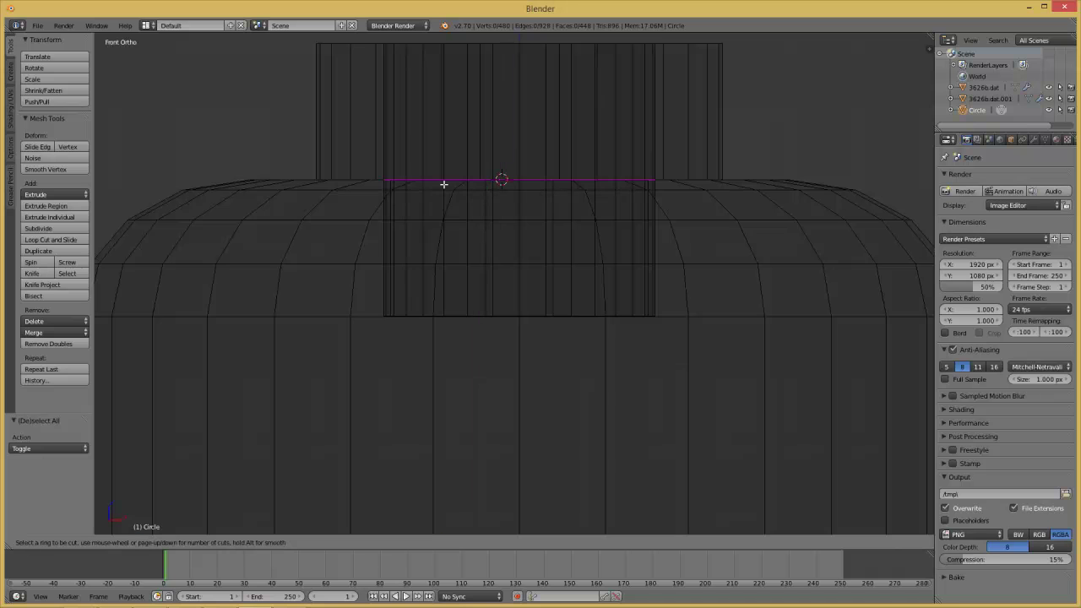
left_click(809, 185)
left_click(816, 187)
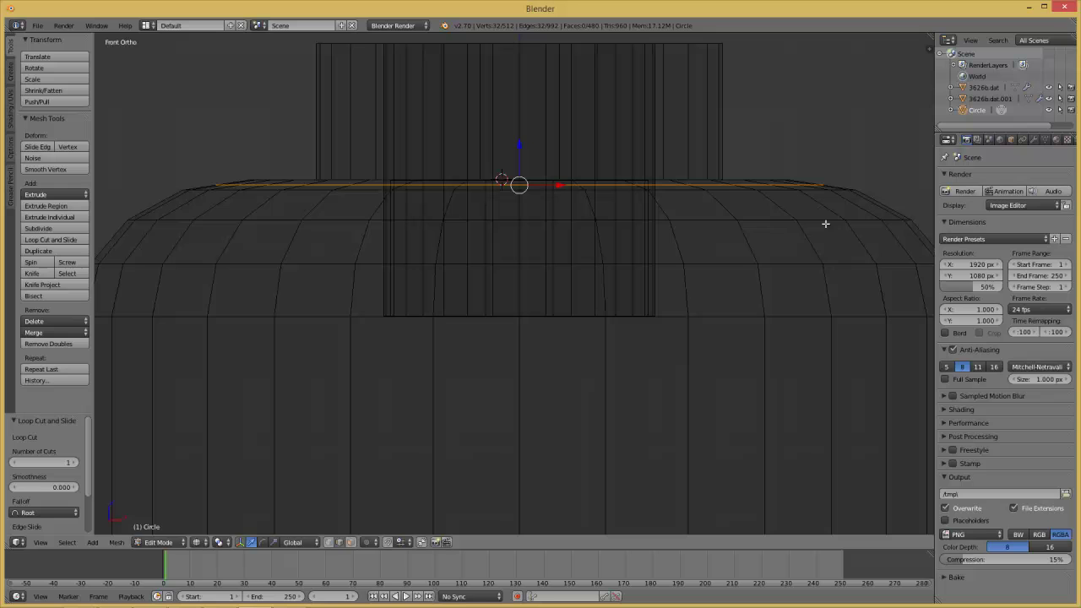
key("s")
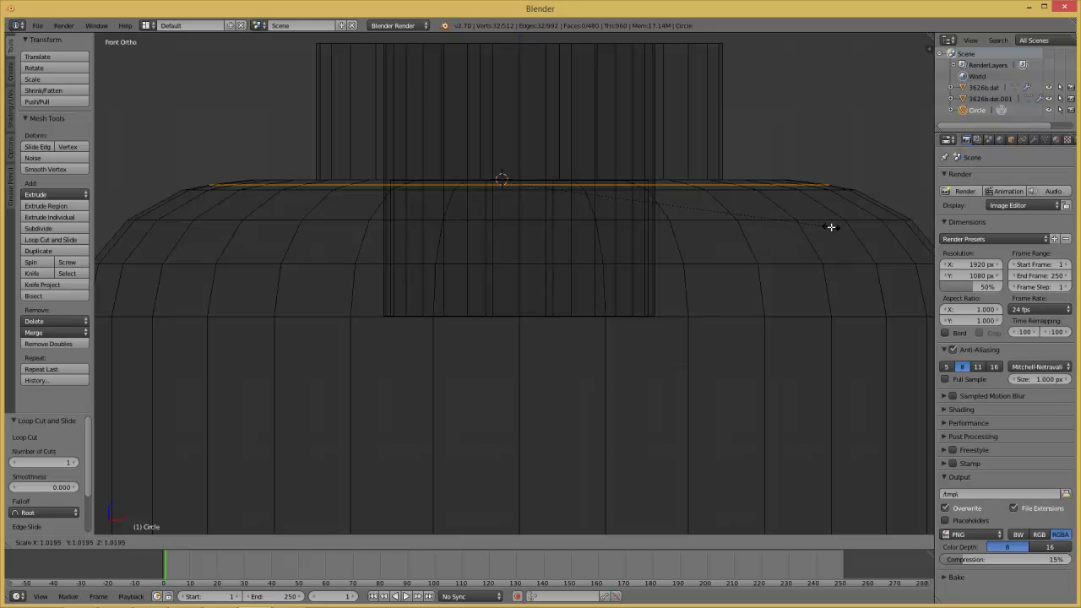
left_click(831, 226)
key("a")
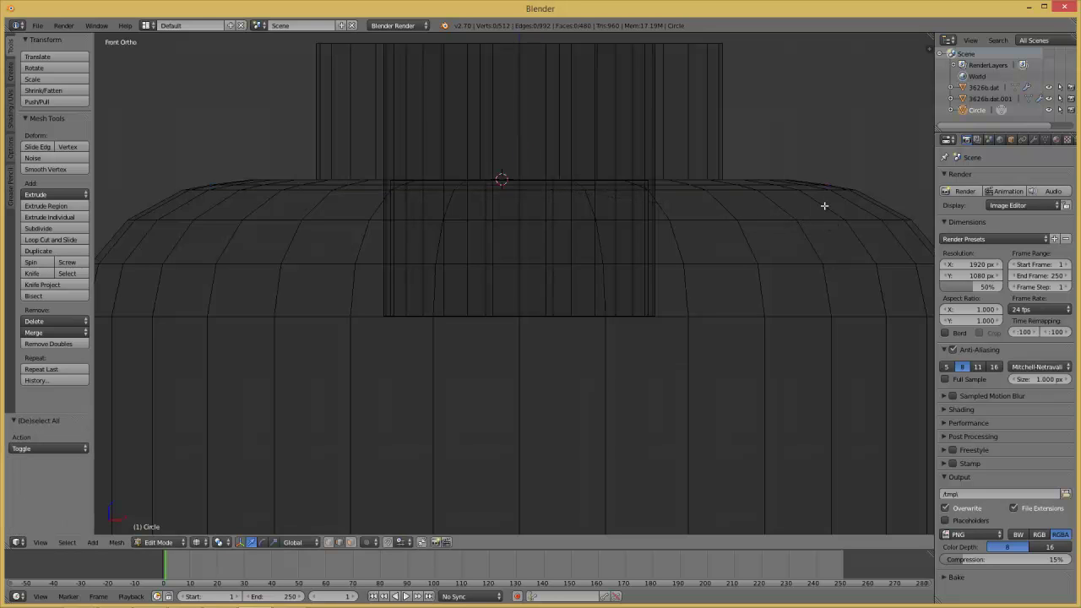
Add two more slightly enlarged loops lower on the rim, the last scaled to 1.005
key("ctrl+r")
left_click(823, 208)
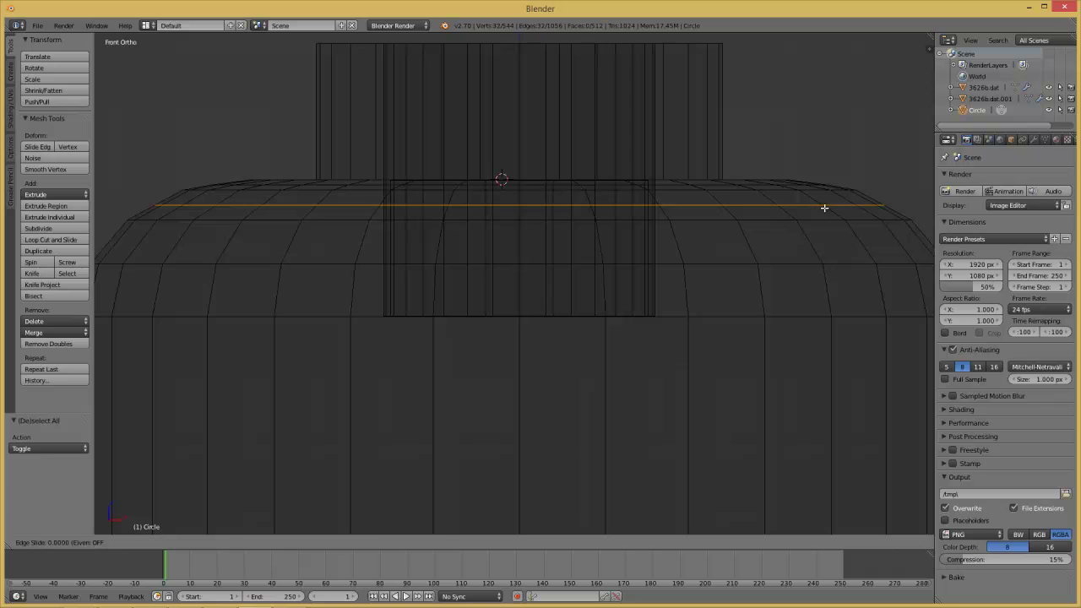
right_click(876, 233)
key("s")
left_click(879, 241)
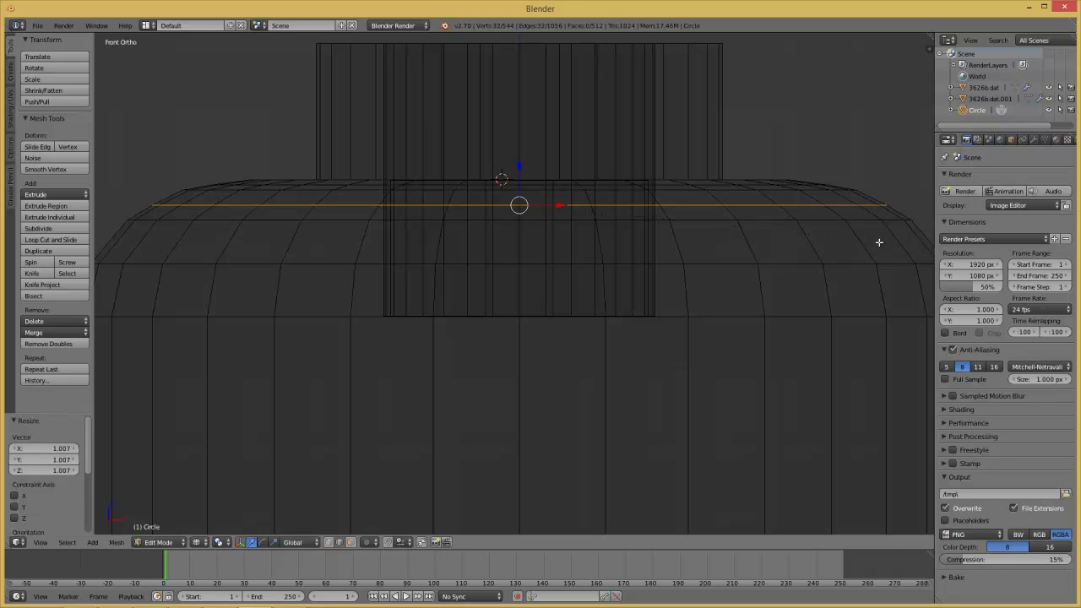
key("a")
key("ctrl+r")
left_click(864, 245)
right_click(866, 249)
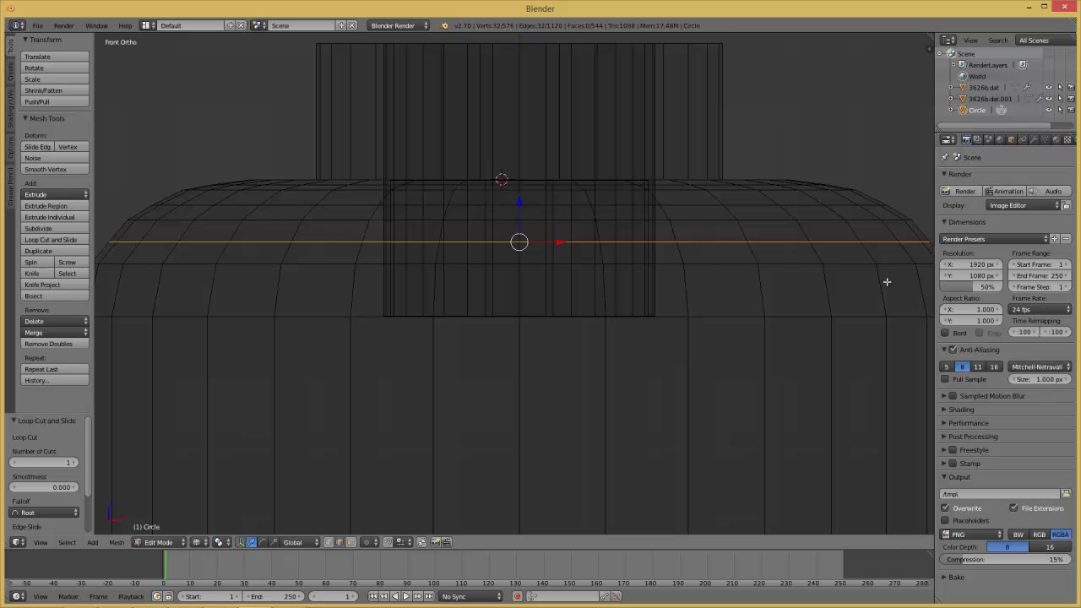
key("s")
left_click(887, 283)
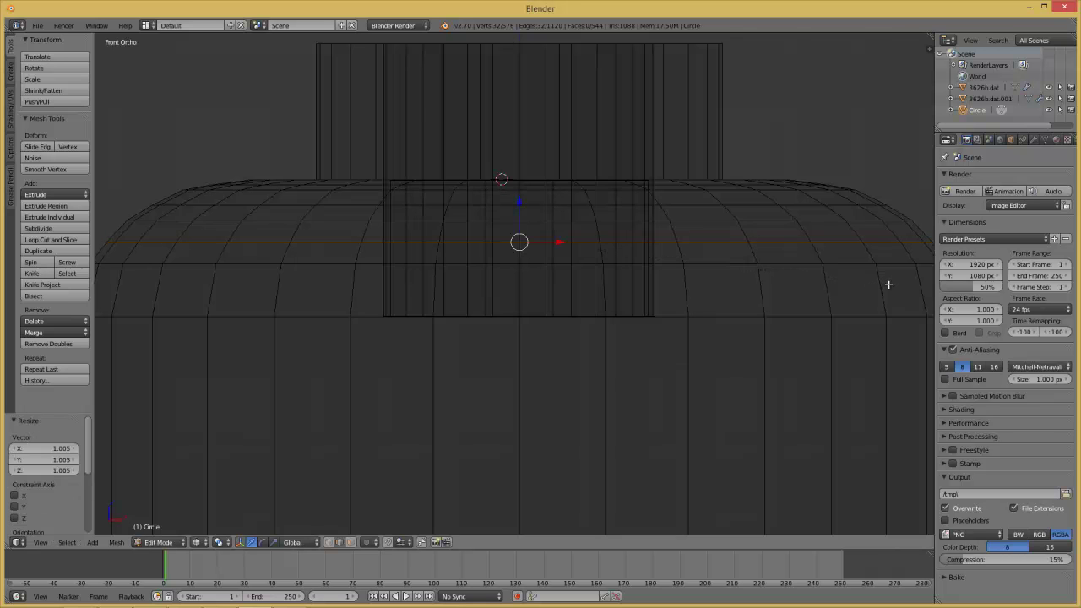
Check the head in solid shading, then cut an unscaled edge loop across the head's shoulder
key("Tab")
middle_click_drag(865, 303, 848, 252, "shift")
key("z")
key("z")
key("a")
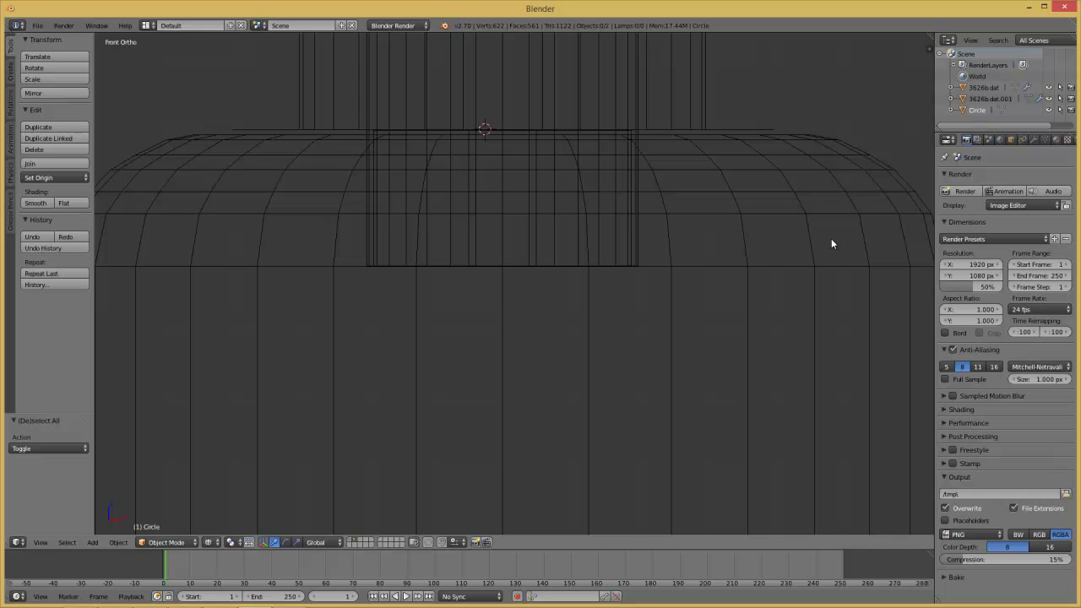
scroll(701, 194, "down", 3)
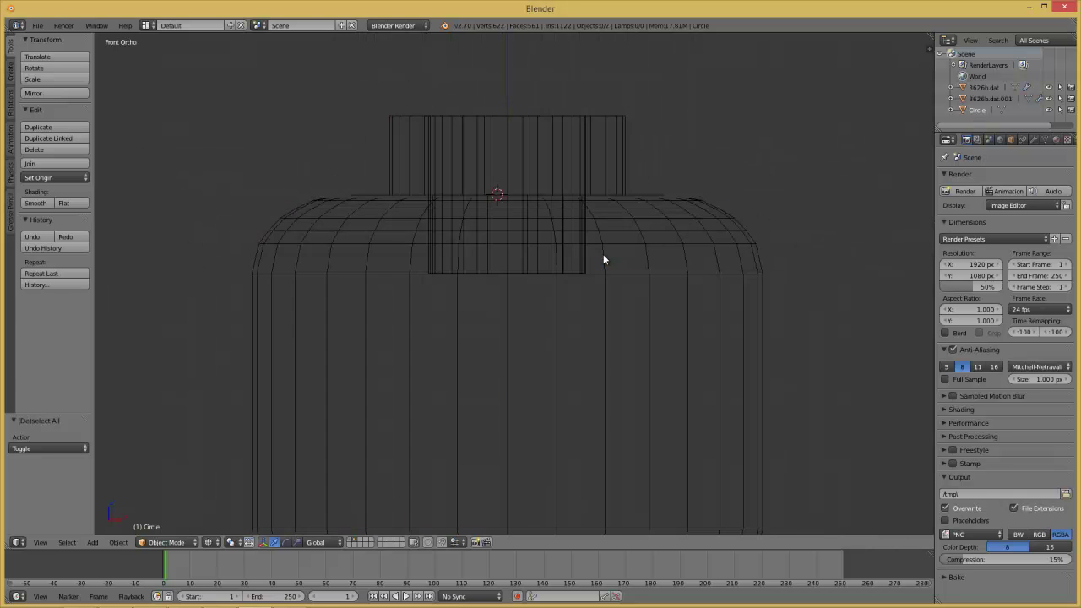
scroll(604, 258, "up", 1)
key("Tab")
key("a")
key("ctrl+r")
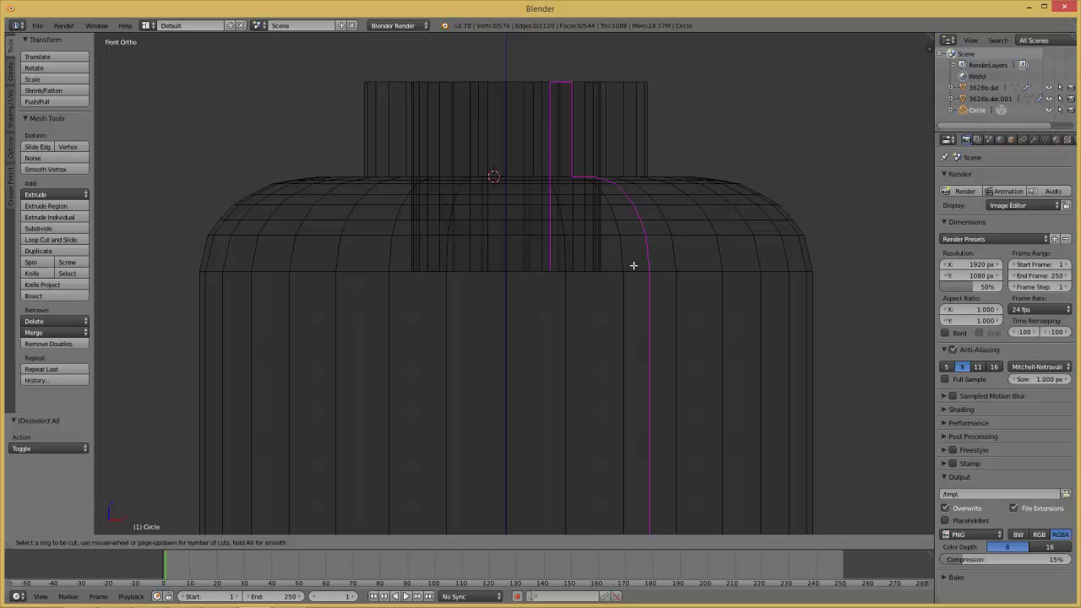
left_click(626, 256)
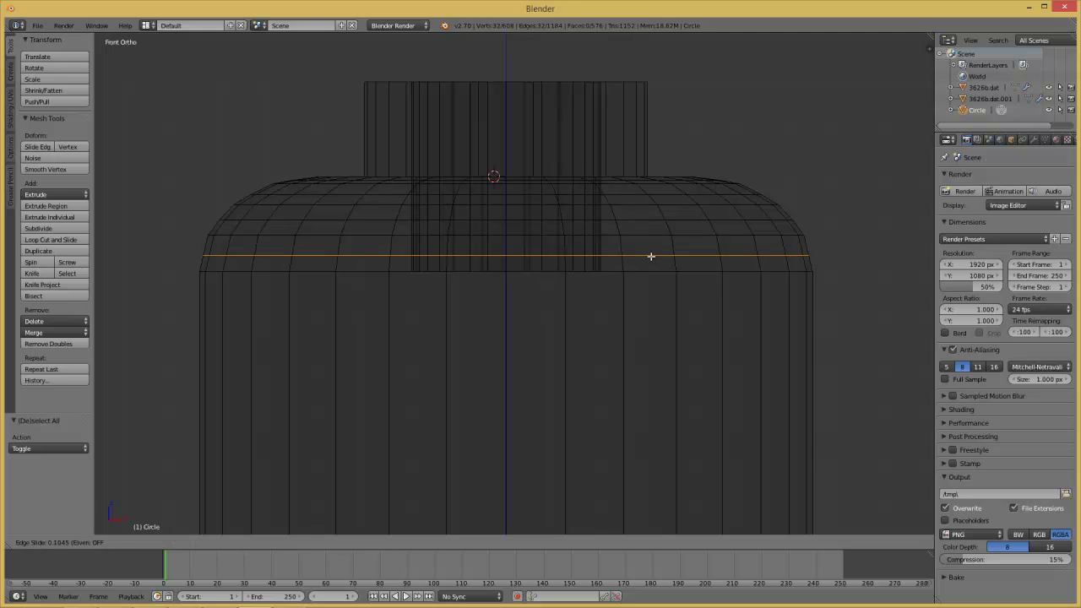
right_click(650, 256)
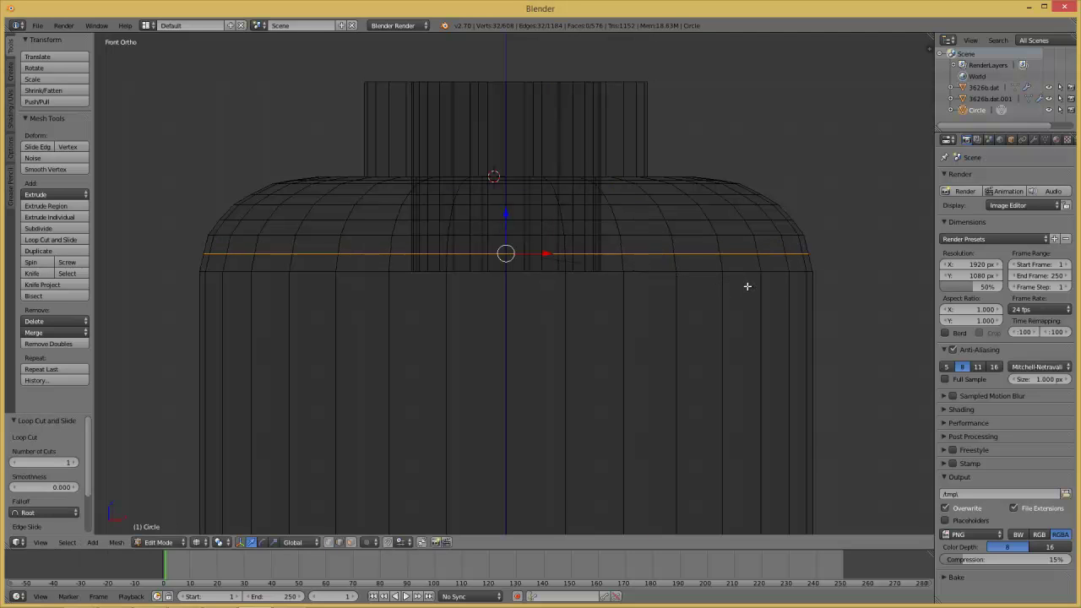
key("a")
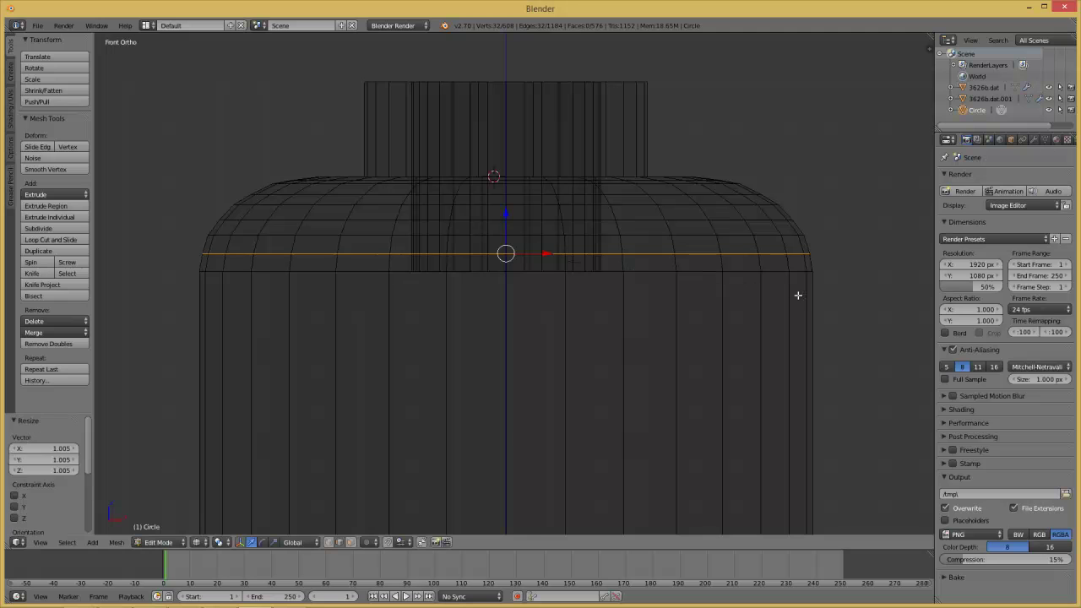
Add two slightly widened edge loops along the head's lower rounded edge
scroll(786, 307, "down", 10, "shift")
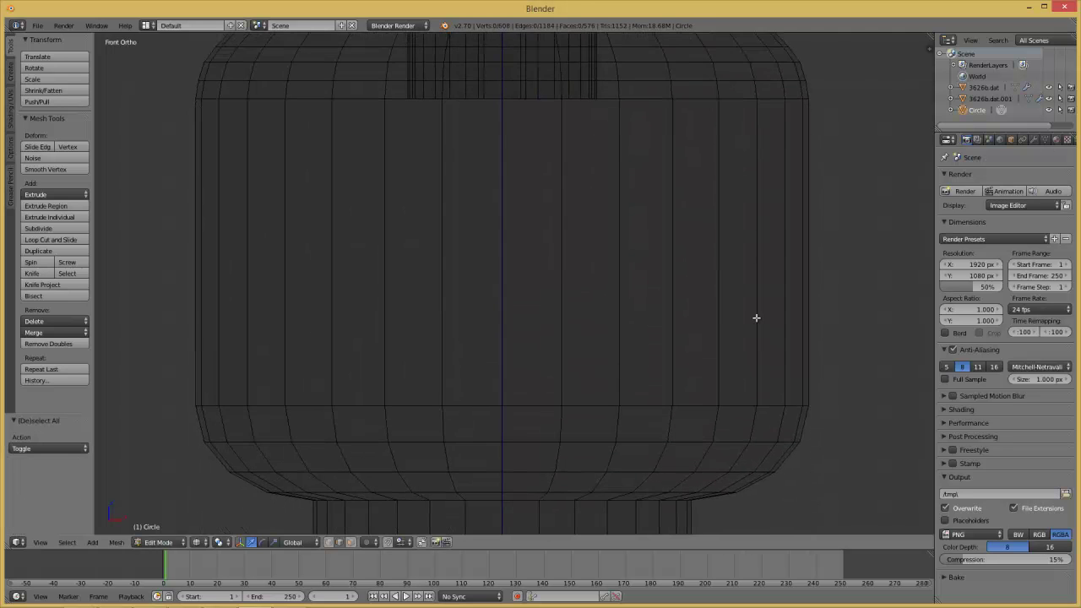
scroll(753, 308, "up", 1)
scroll(753, 309, "down", 1, "shift")
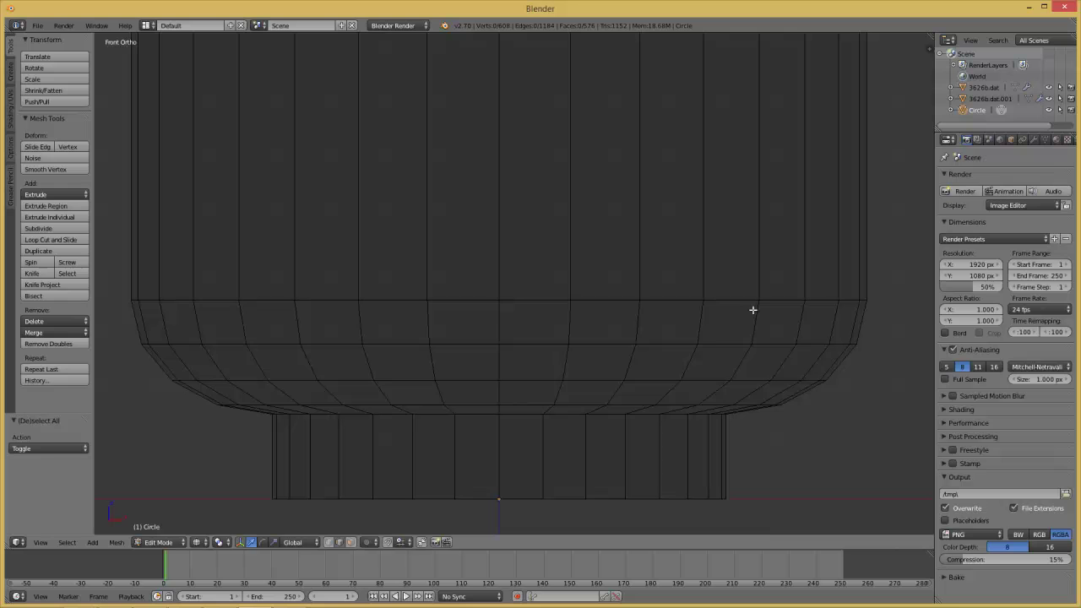
key("ctrl+r")
left_click(758, 323)
right_click(846, 348)
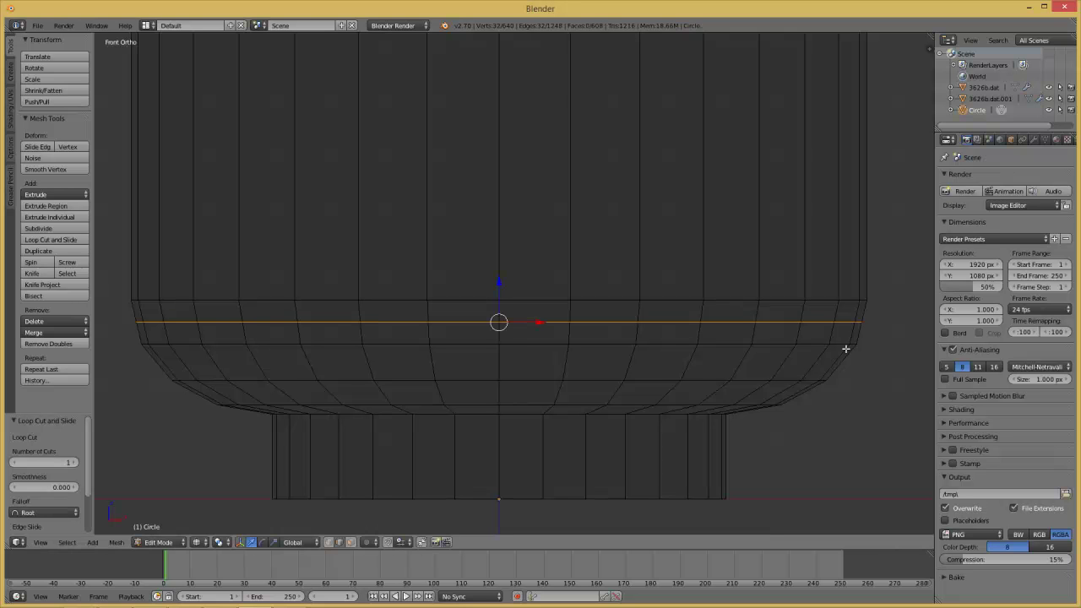
key("s")
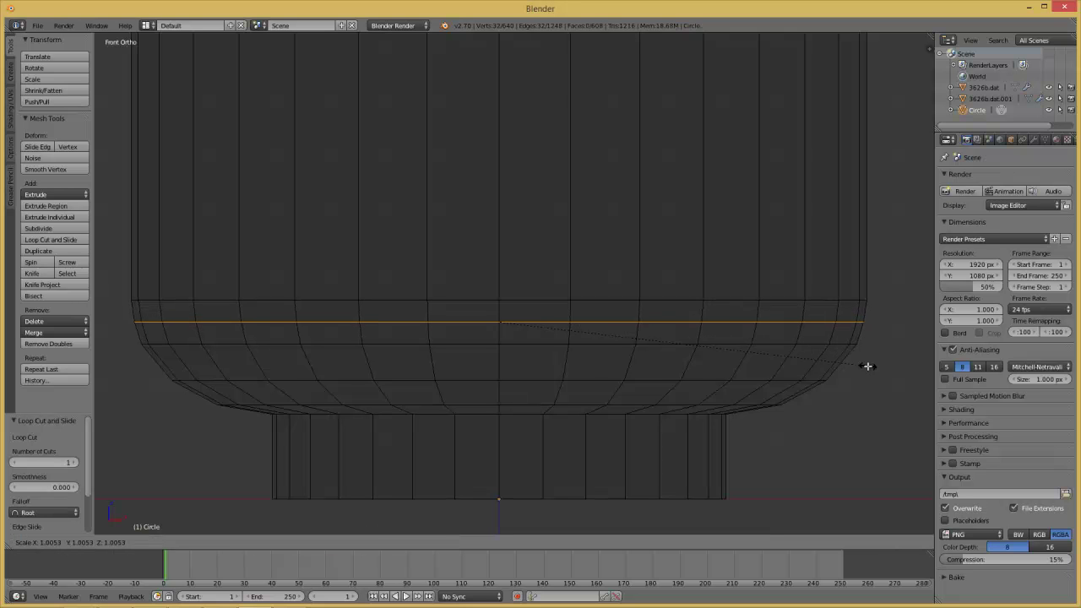
left_click(866, 364)
key("ctrl+r")
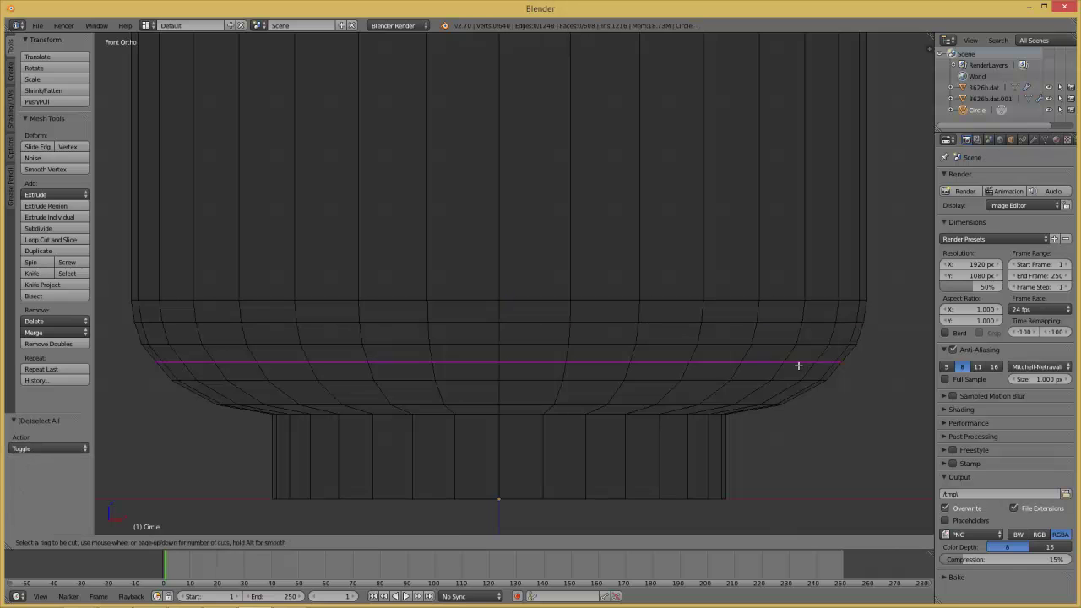
left_click(807, 372)
right_click(837, 387)
key("s")
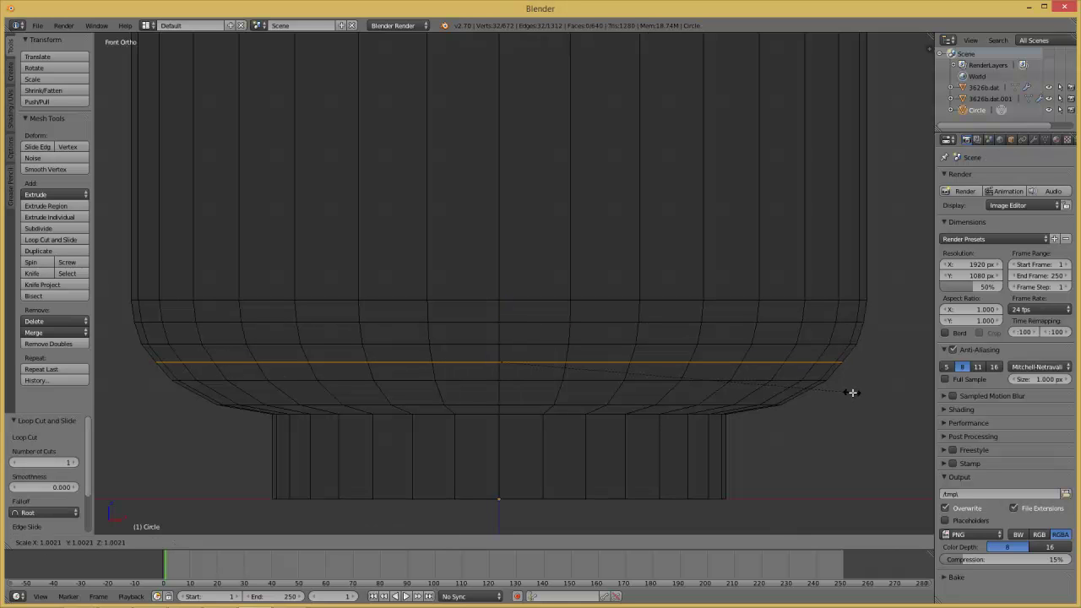
left_click(849, 394)
key("a")
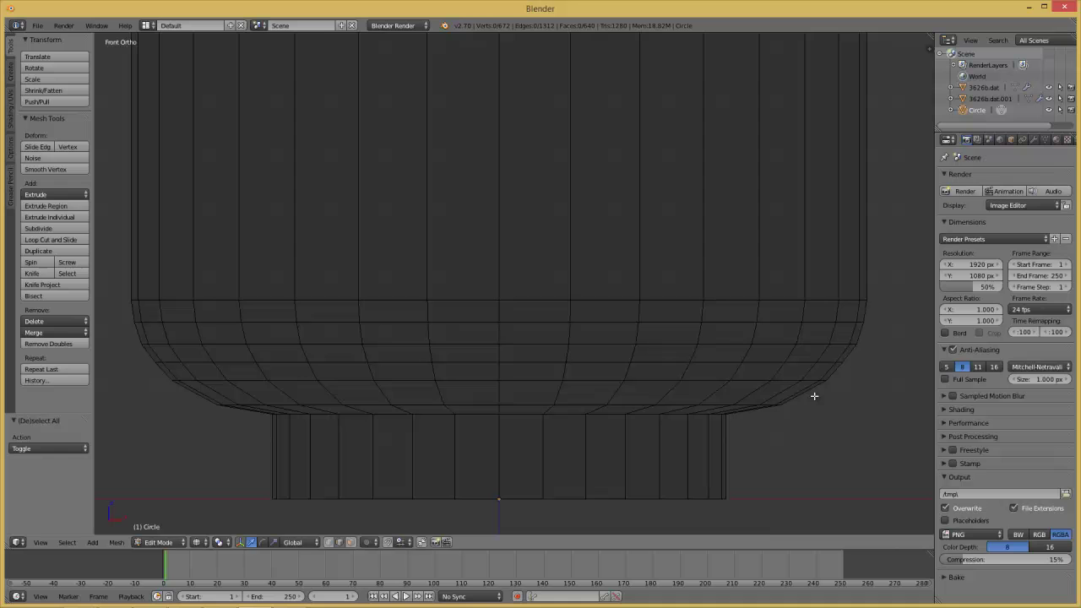
Add a slightly widened edge loop just above the neck and exit Edit Mode
key("ctrl+r")
left_click(771, 392)
right_click(770, 394)
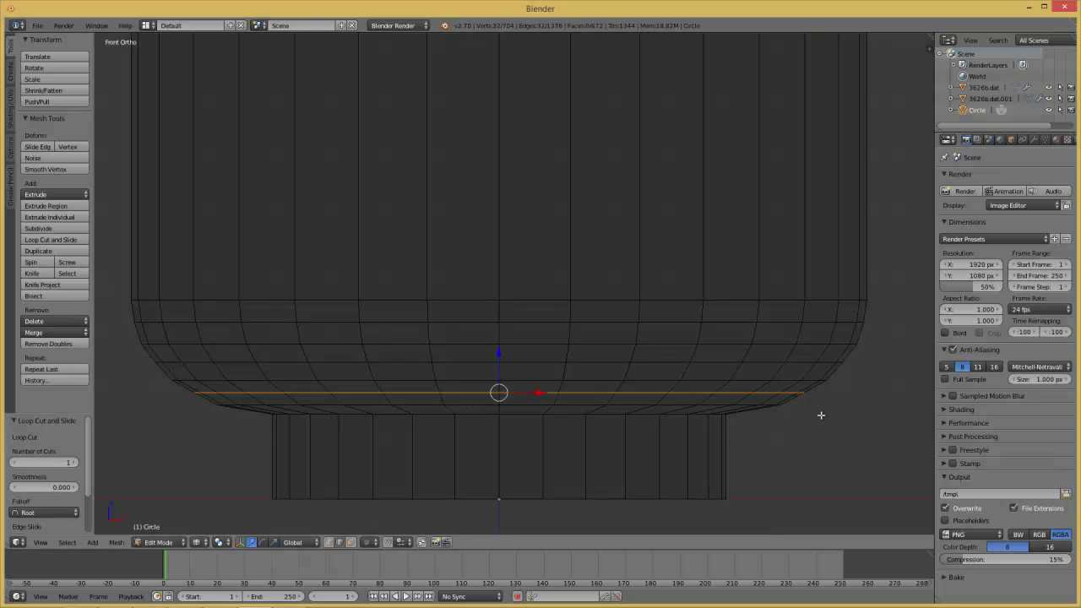
key("s")
left_click(822, 417)
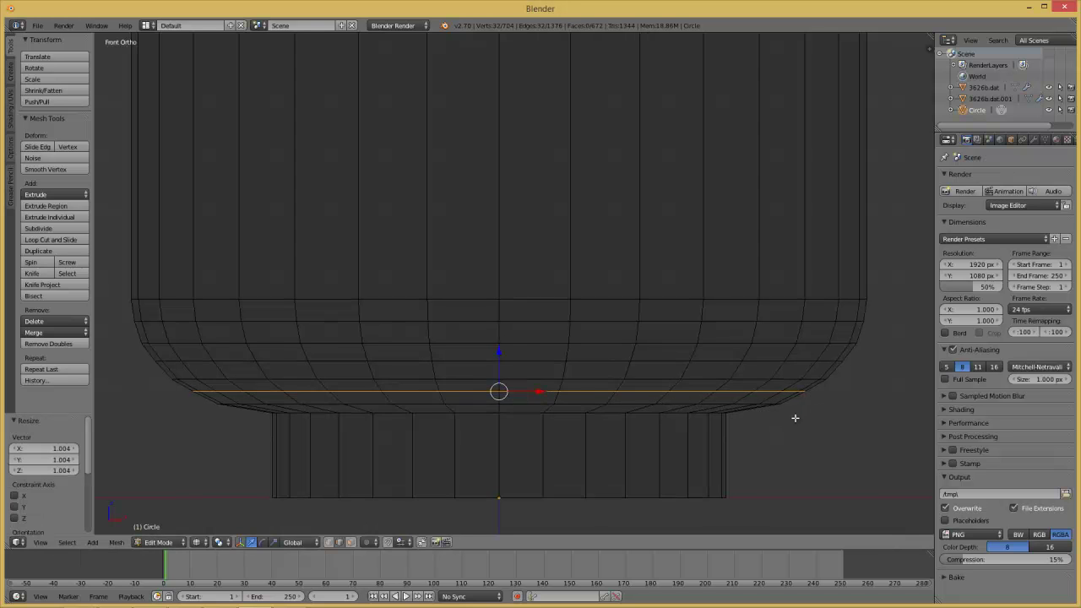
scroll(685, 401, "down", 2, "shift")
key("a")
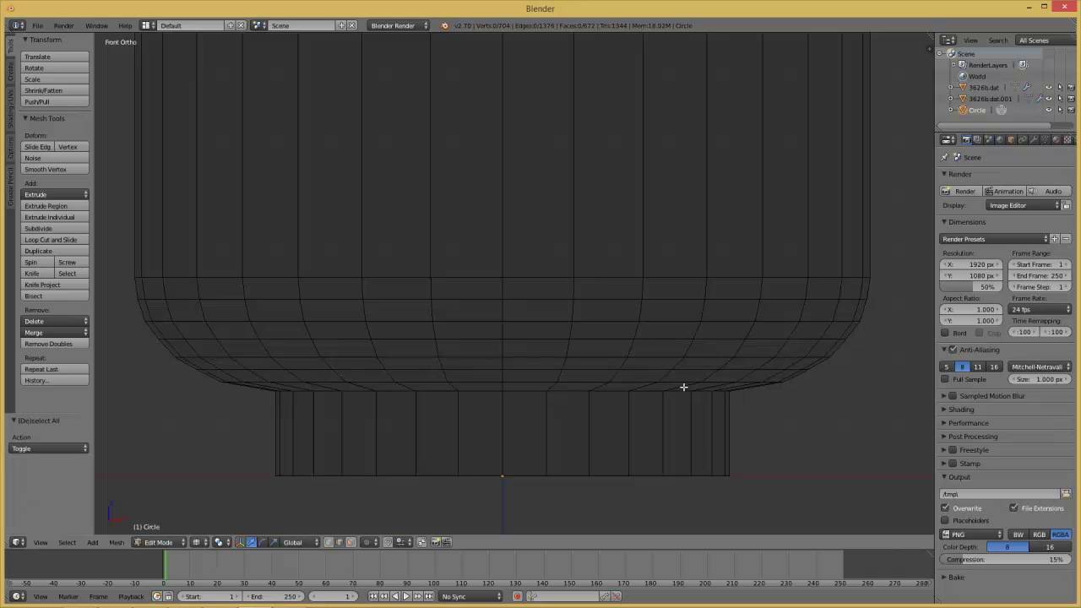
scroll(696, 443, "down", 2)
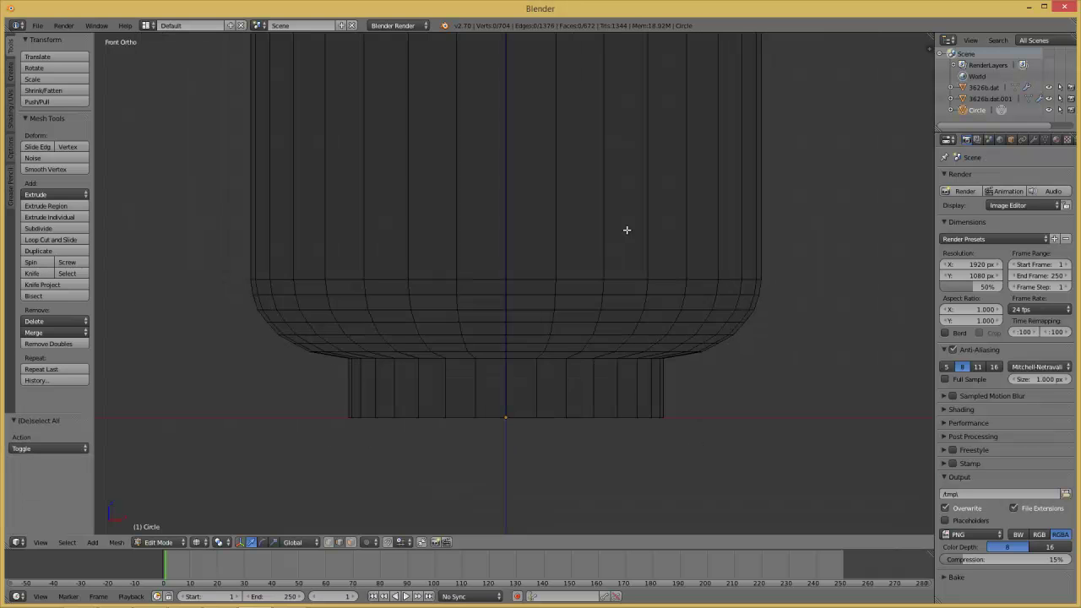
scroll(638, 304, "up", 3, "shift")
middle_click_drag(638, 284, 650, 337, "shift")
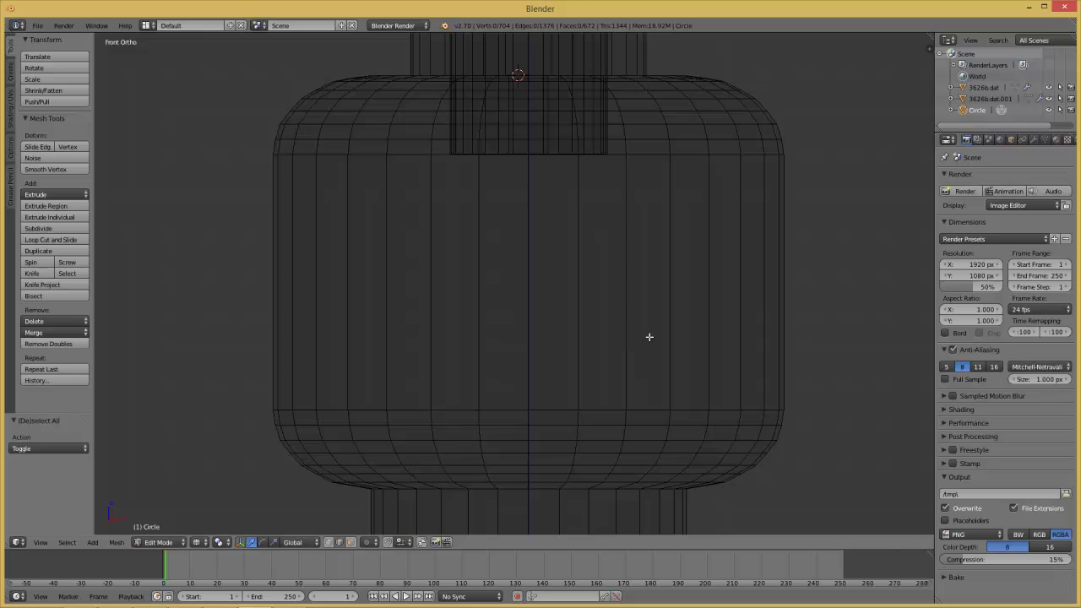
key("Tab")
Look at the reference photo r2_9474_uruk_hai_4.jpg, then return to Blender
key("alt+Tab")
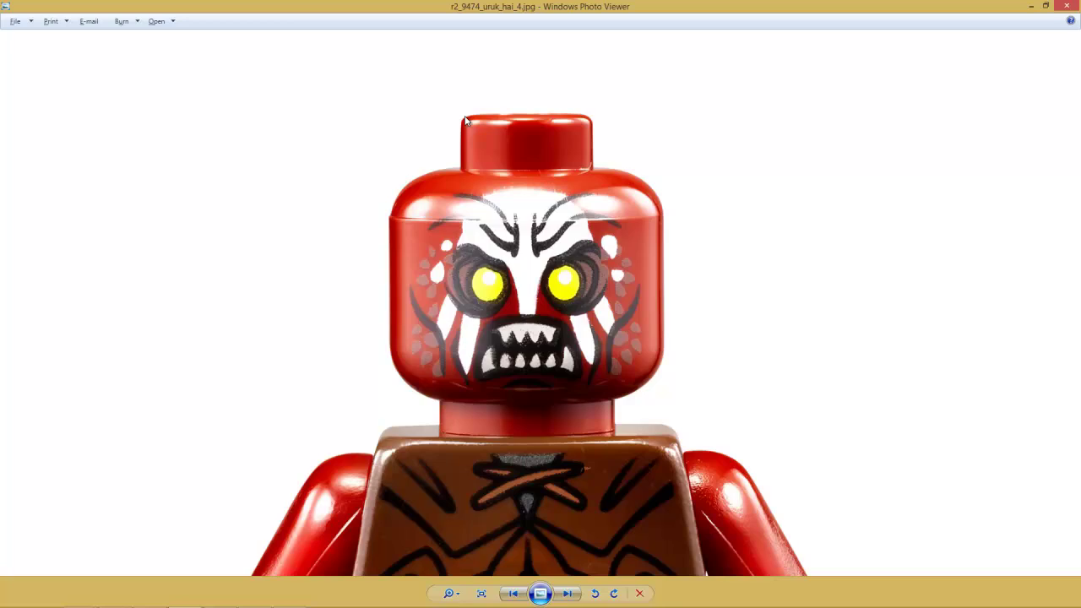
key("alt+Tab")
Cut an edge loop around the top stud and slide it up near the stud's top
scroll(487, 166, "up", 5, "shift")
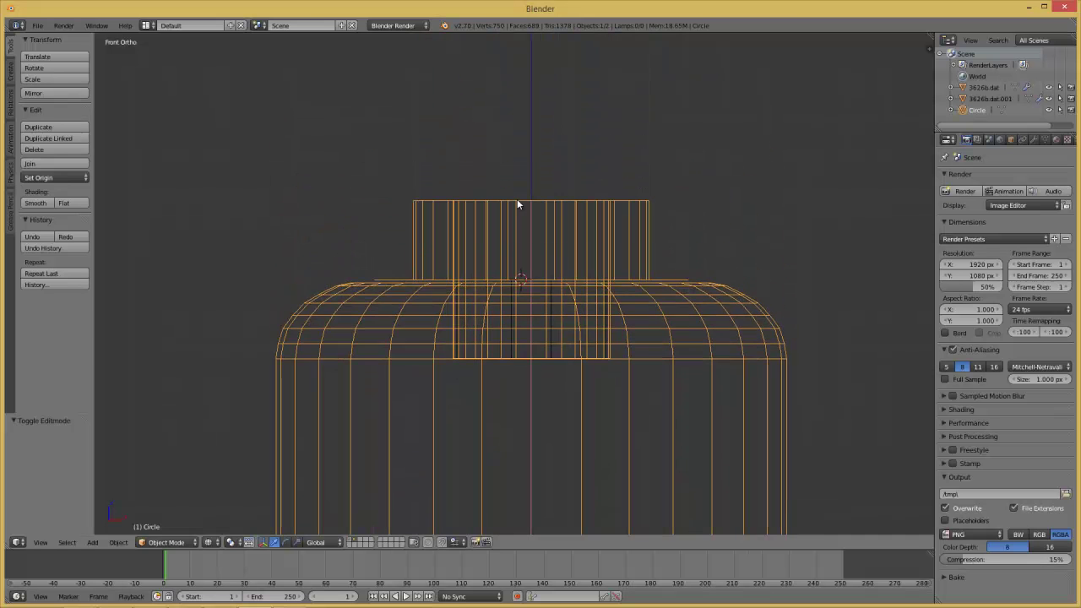
key("Tab")
key("a")
key("a")
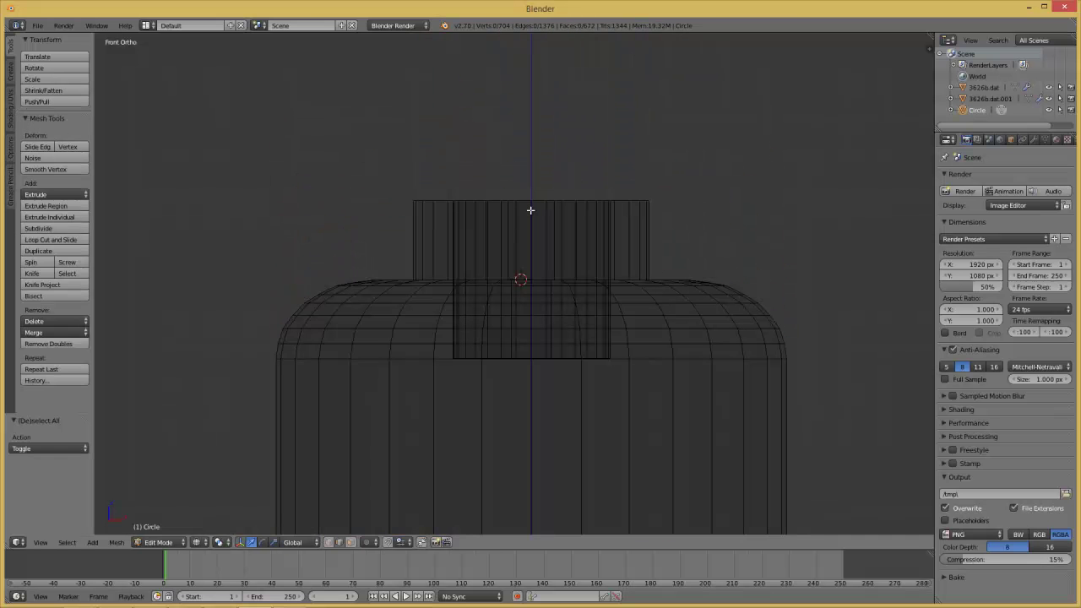
key("ctrl+r")
left_click(536, 221)
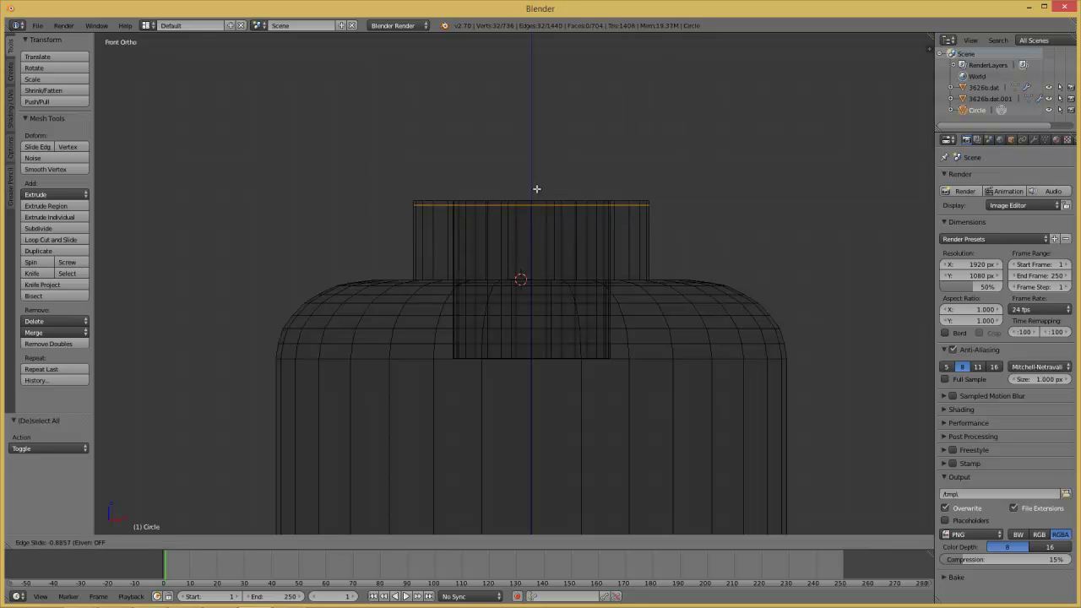
left_click(538, 189)
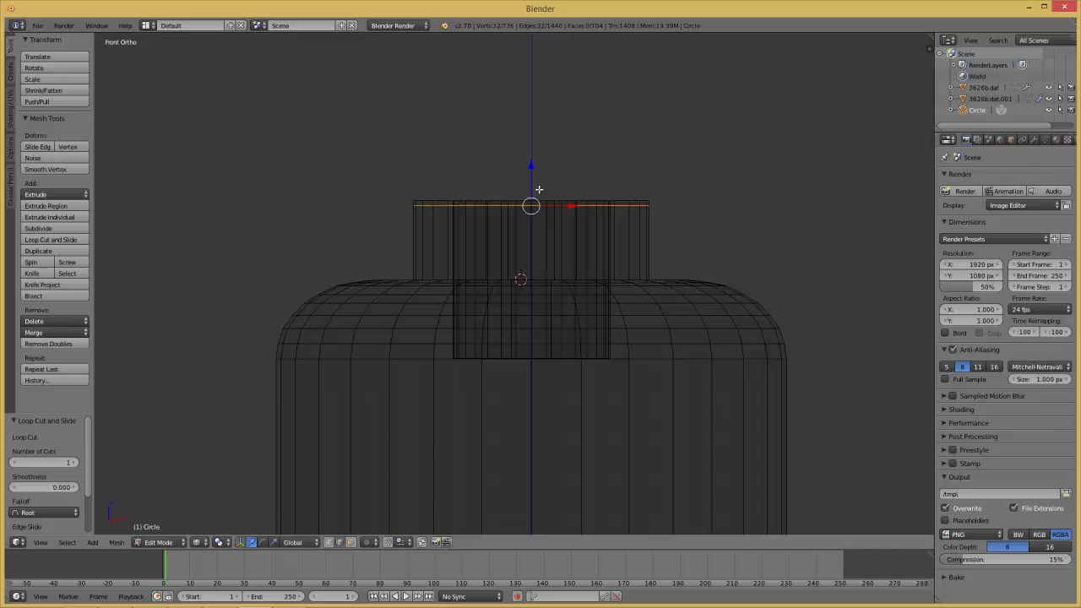
key("alt+Tab")
key("alt+Tab")
Select the stud's top rim loop and scale it slightly inward, then exit Edit Mode
scroll(547, 312, "up", 4)
scroll(546, 311, "up", 1, "shift")
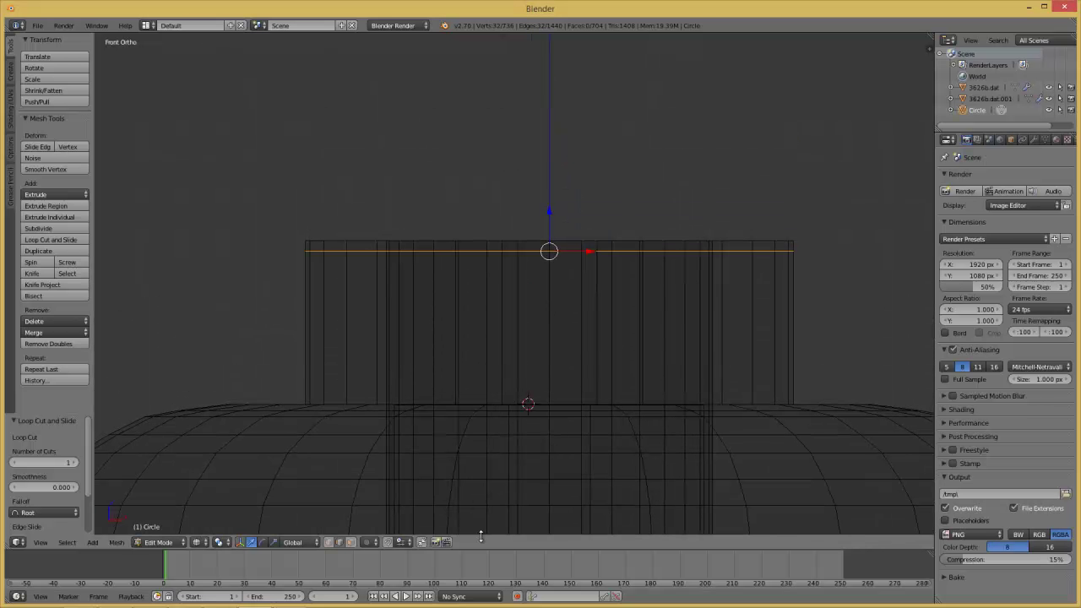
key("1")
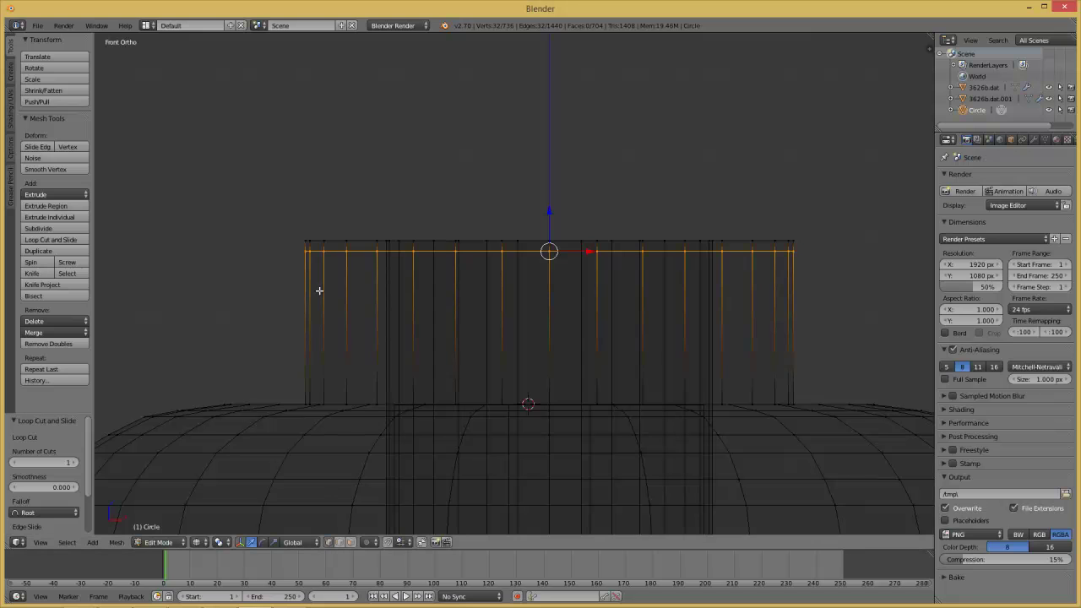
right_click(305, 241)
right_click(304, 239, "alt")
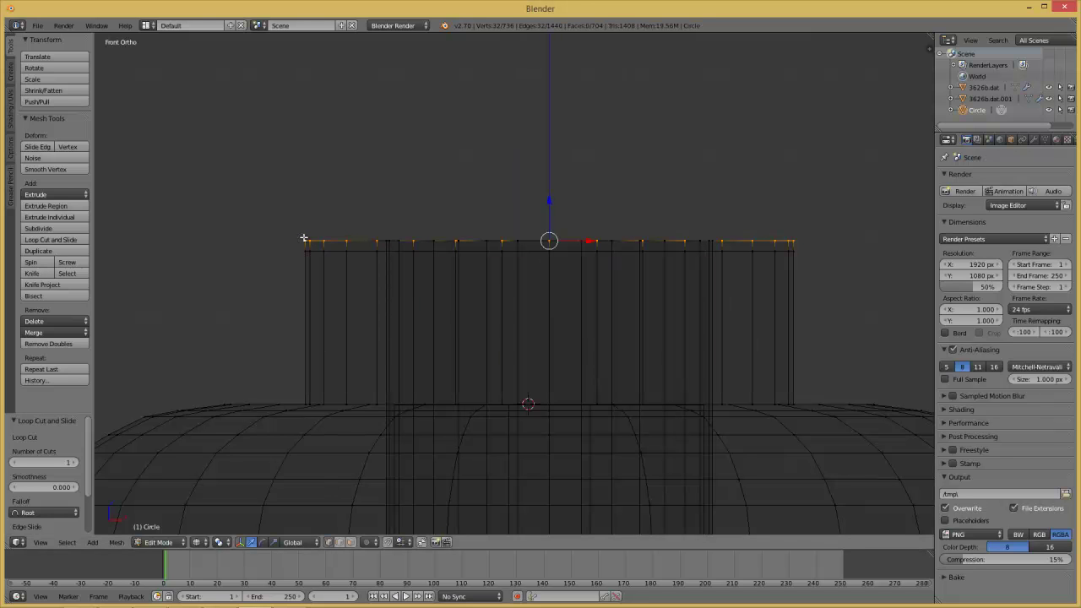
middle_click_drag(305, 241, 442, 250)
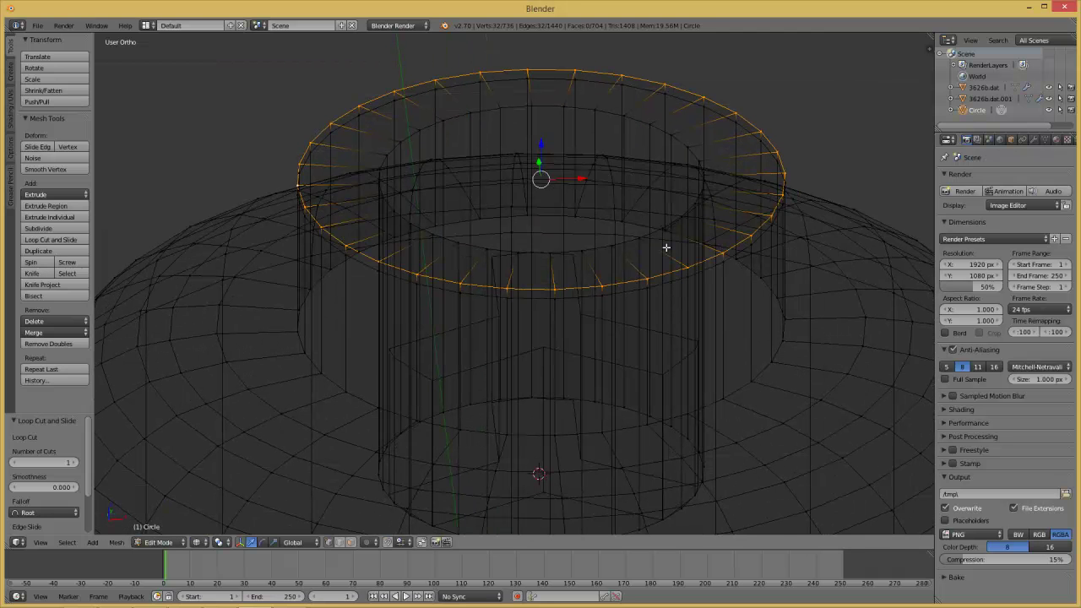
scroll(677, 251, "down", 1)
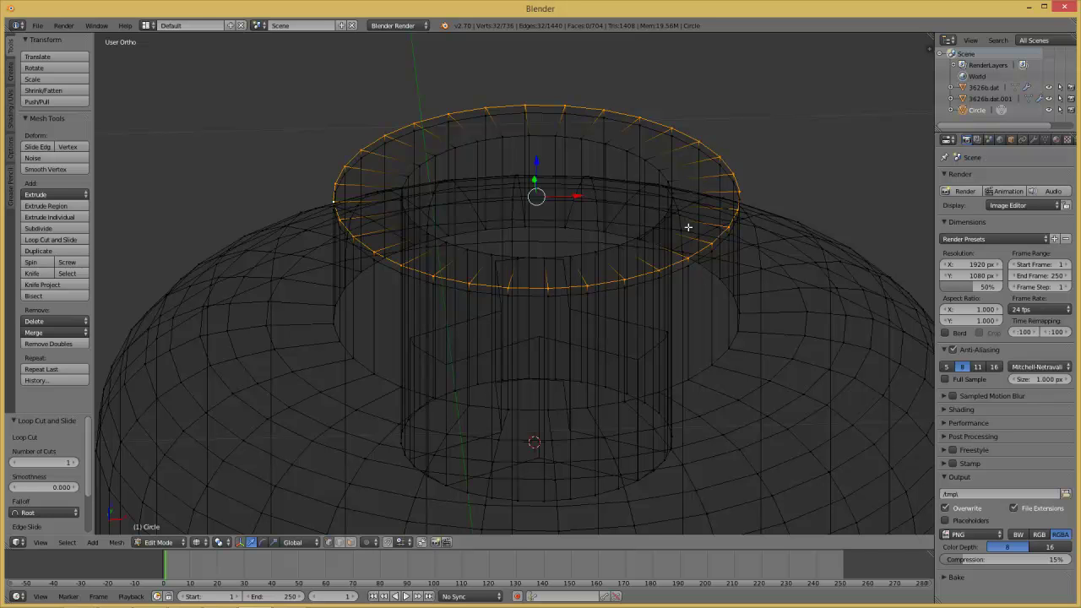
key("z")
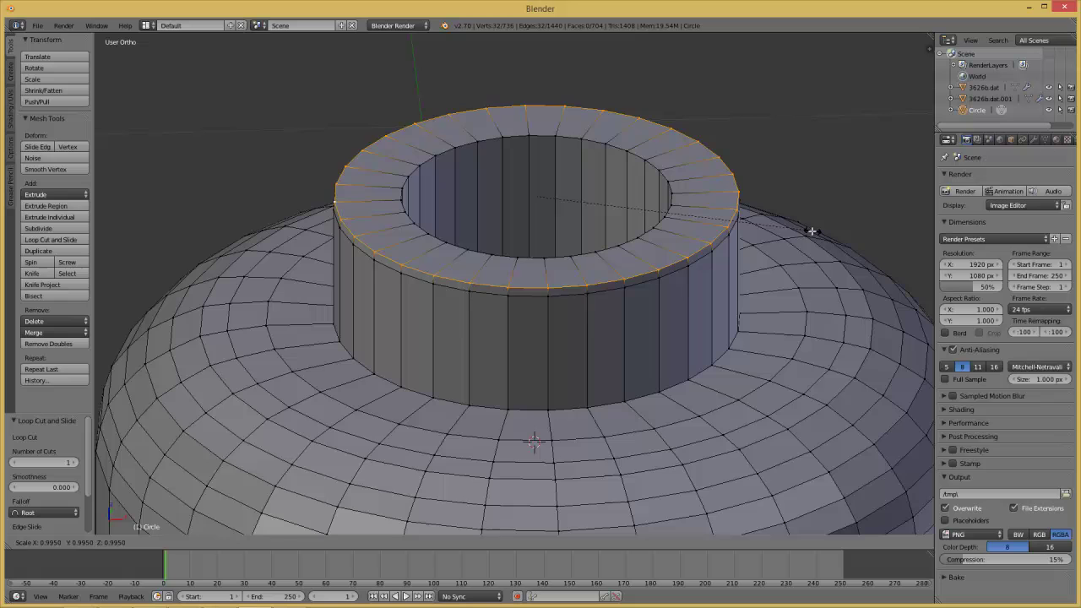
key("KP_1")
key("s")
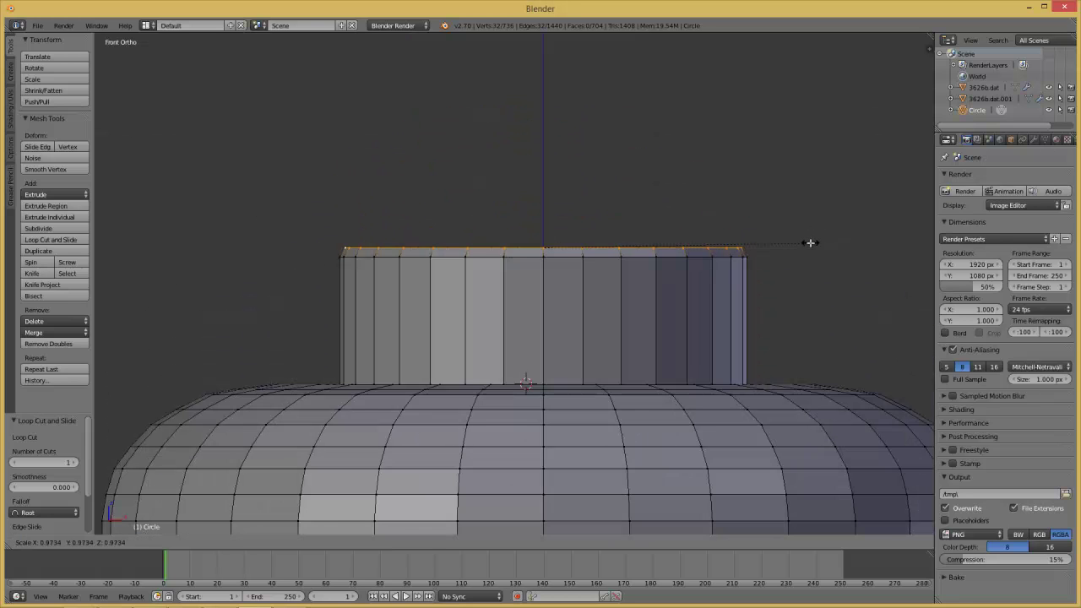
left_click(806, 242)
key("Tab")
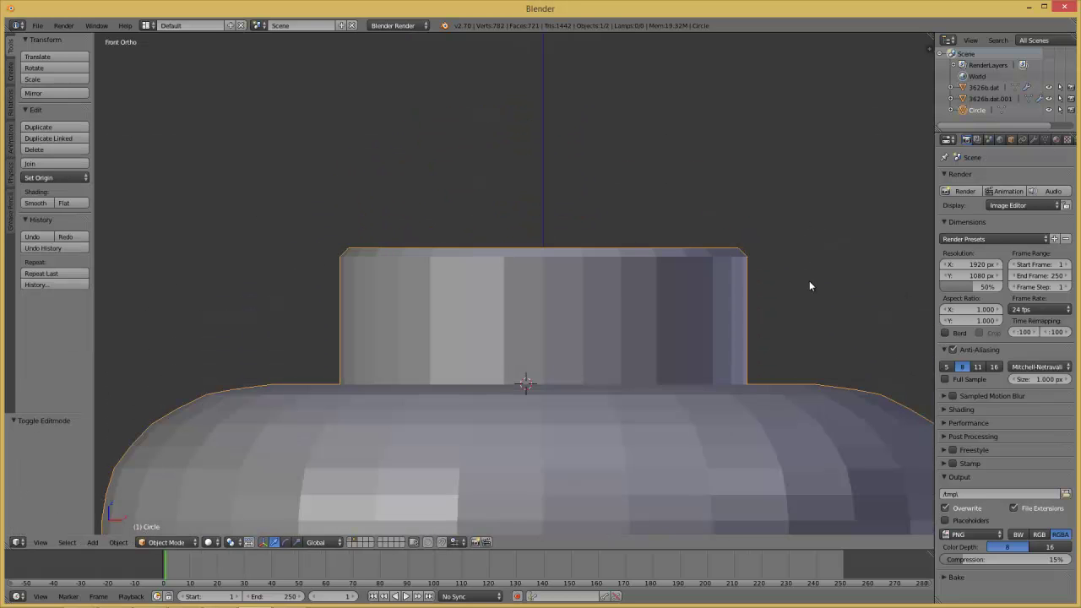
Zoom out and bring up the Uruk-hai reference photo
scroll(809, 284, "down", 5, "shift")
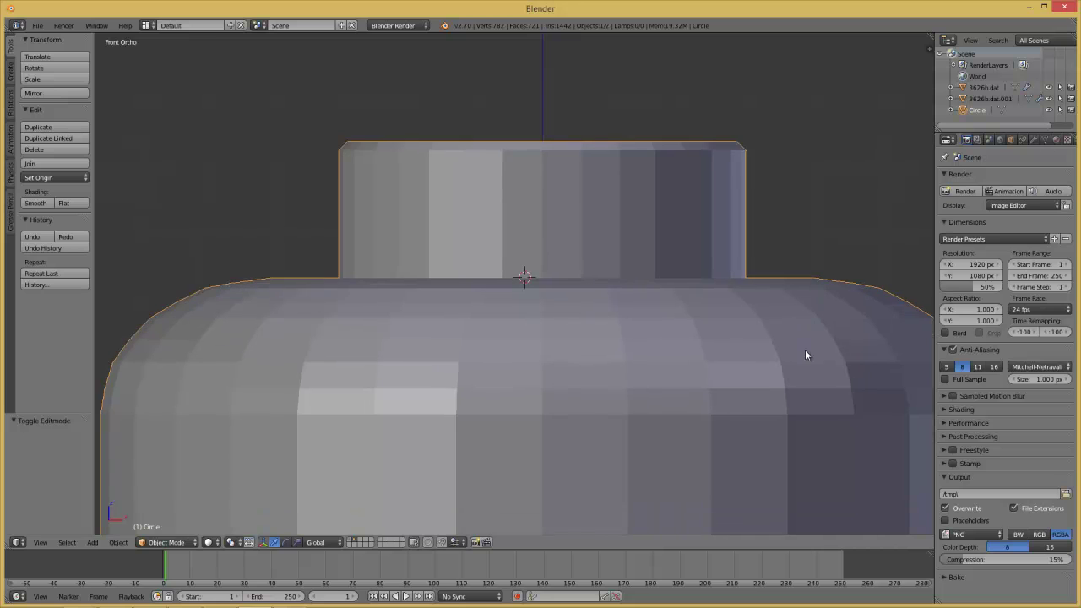
scroll(804, 366, "down", 1)
key("alt+Tab")
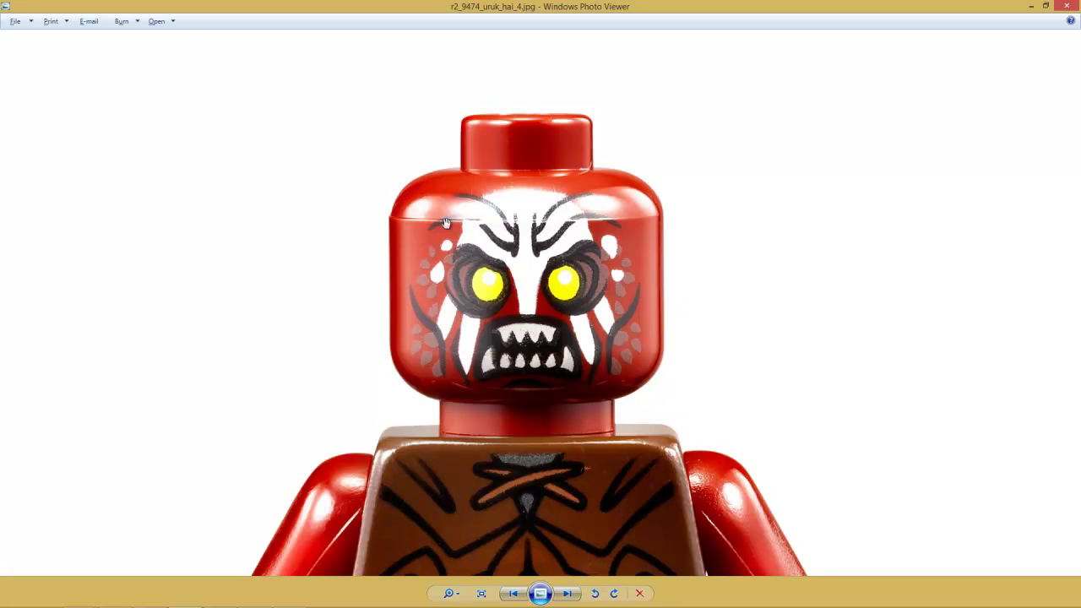
Return from the reference photo to the head model in Blender
key("alt+Tab")
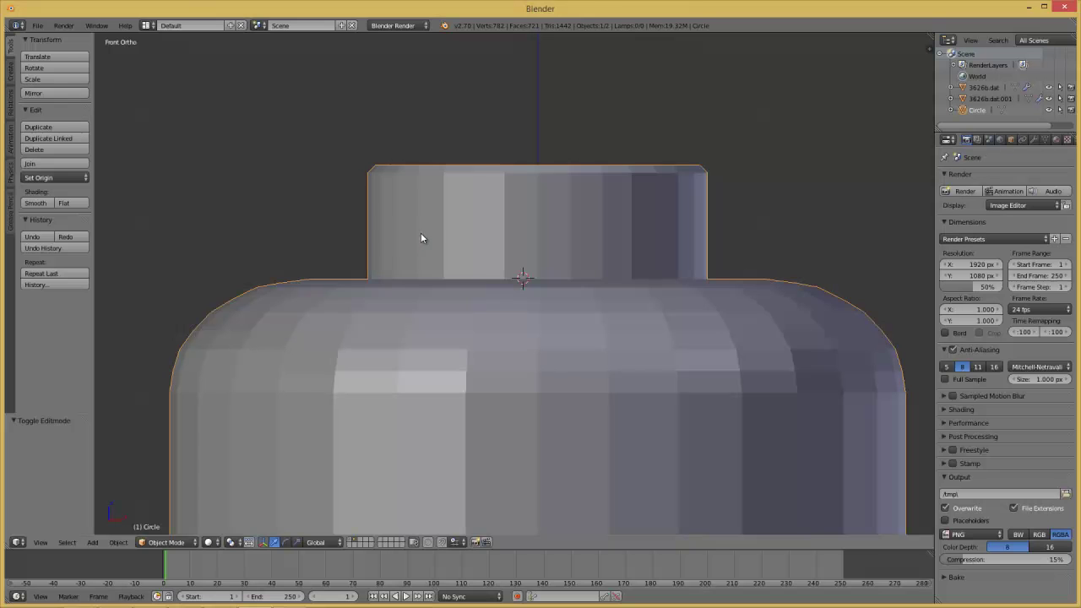
Cut a new edge loop on the head's side wall, sliding it just below the dome
scroll(433, 301, "down", 6, "shift")
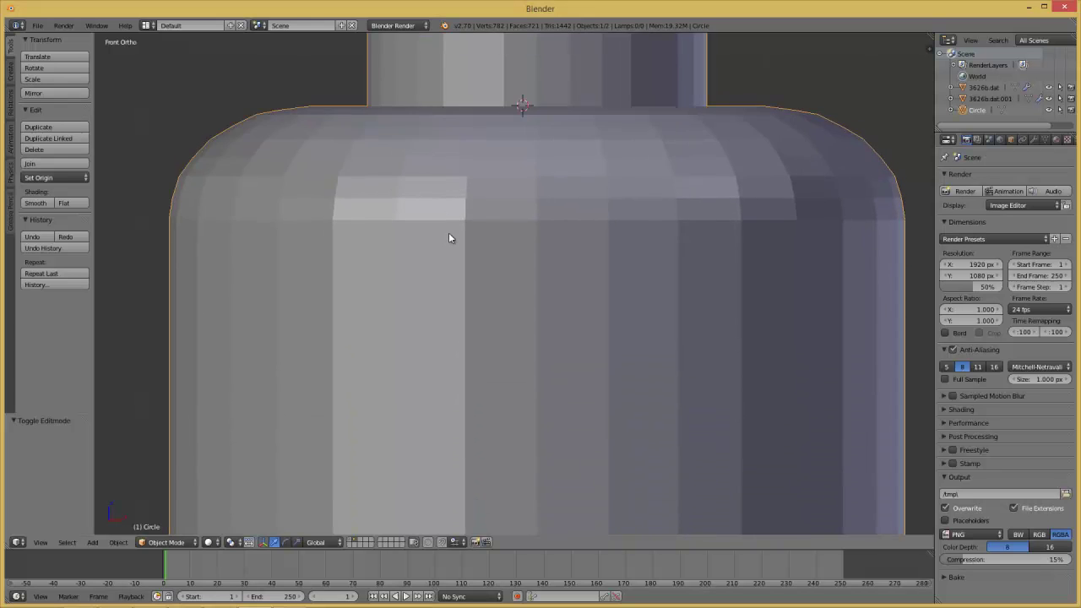
key("Tab")
middle_click_drag(451, 289, 451, 242, "shift")
key("a")
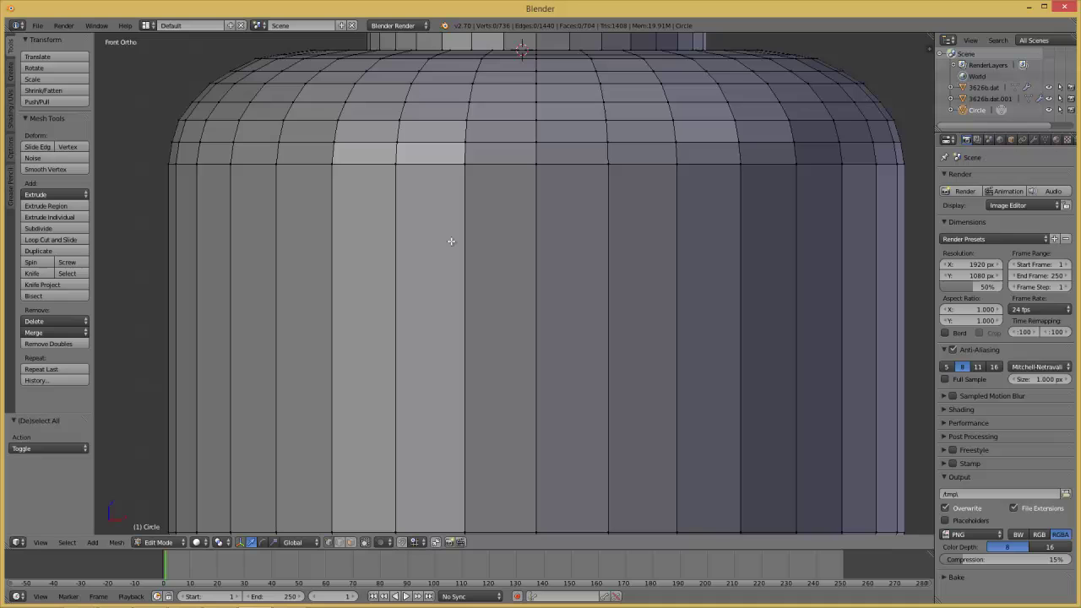
key("ctrl+r")
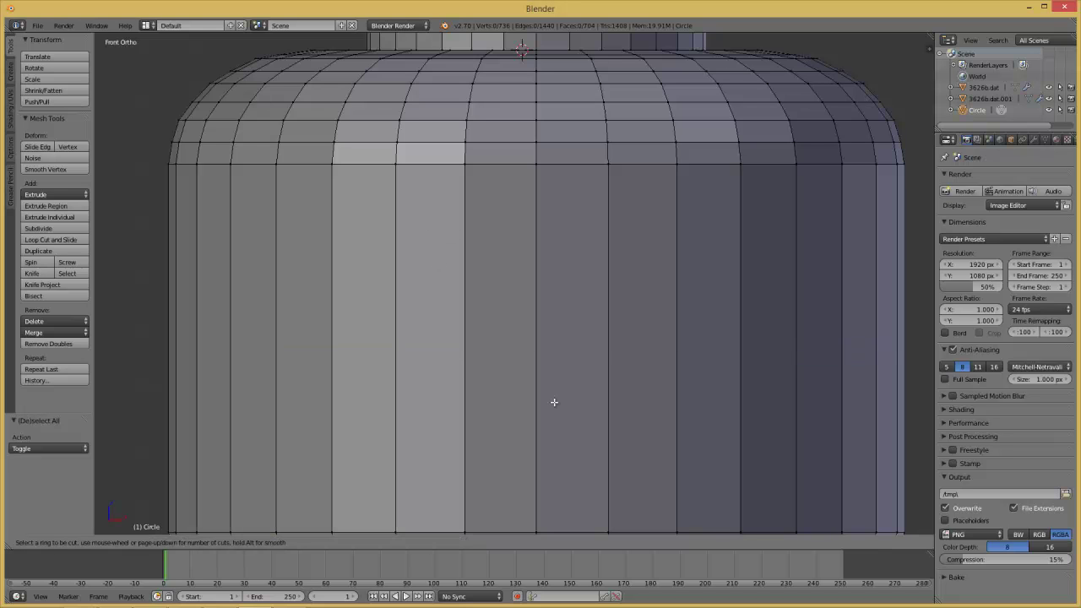
left_click(547, 369)
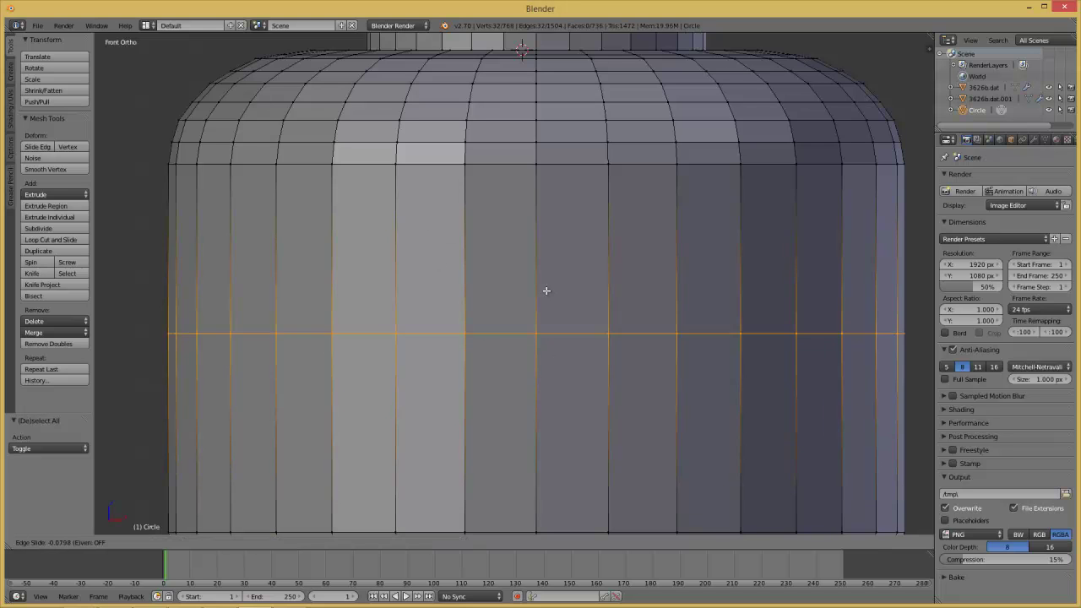
left_click(549, 186)
Select the new edge ring and shrink it slightly, checking it from side and top views
scroll(583, 201, "up", 5)
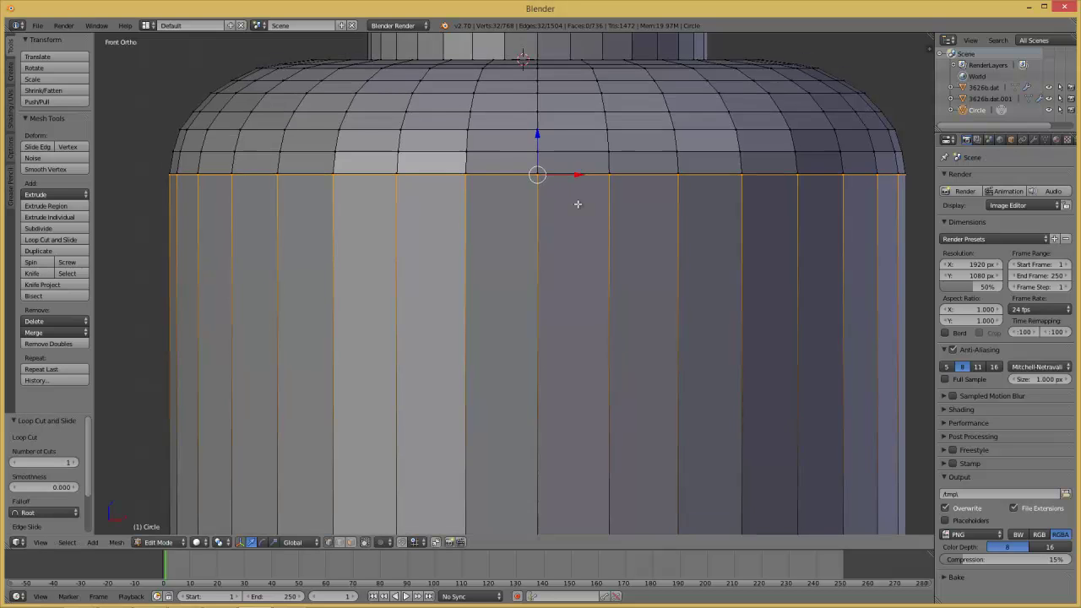
middle_click_drag(607, 188, 603, 262, "shift")
scroll(605, 261, "up", 3)
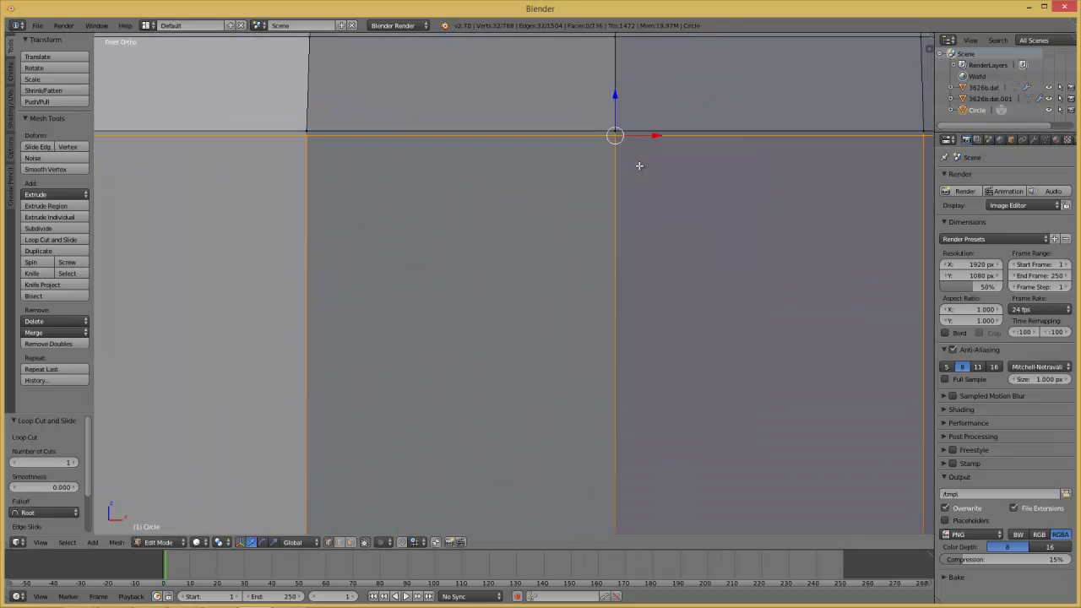
key("a")
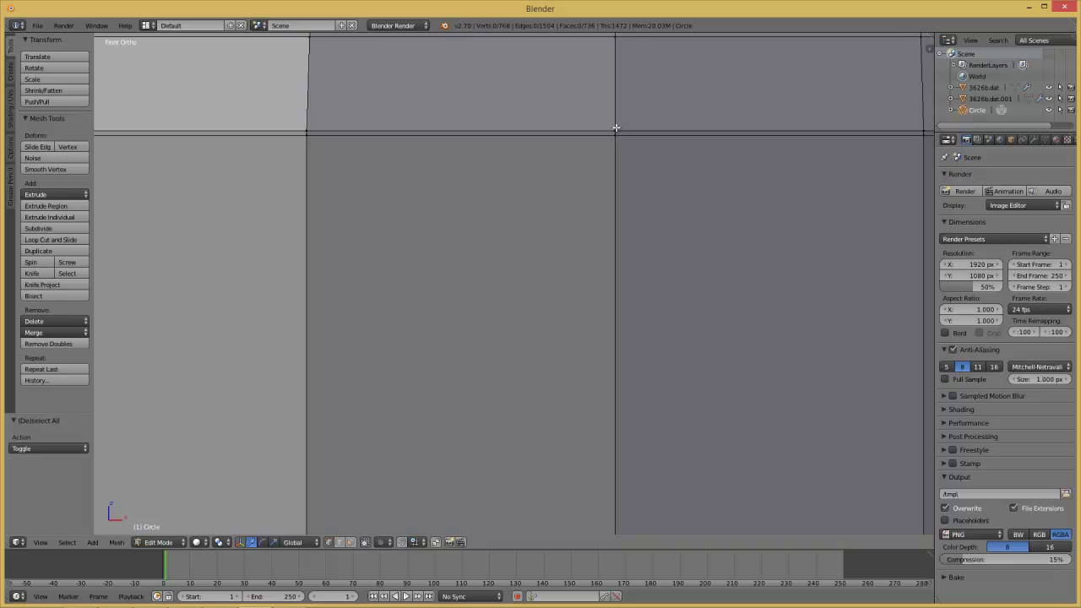
right_click(615, 130)
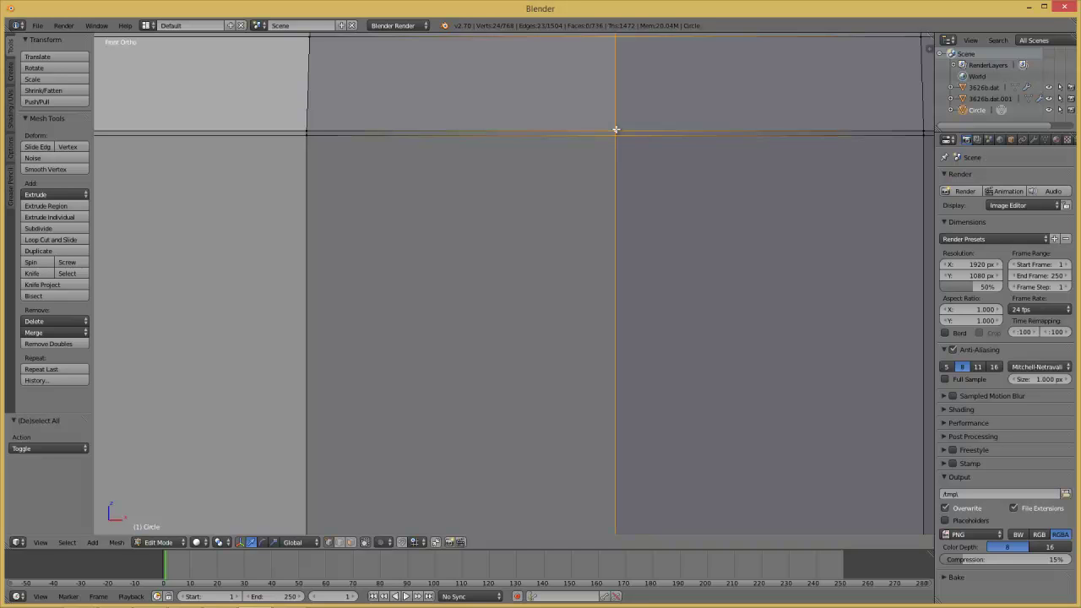
right_click(304, 126, "alt")
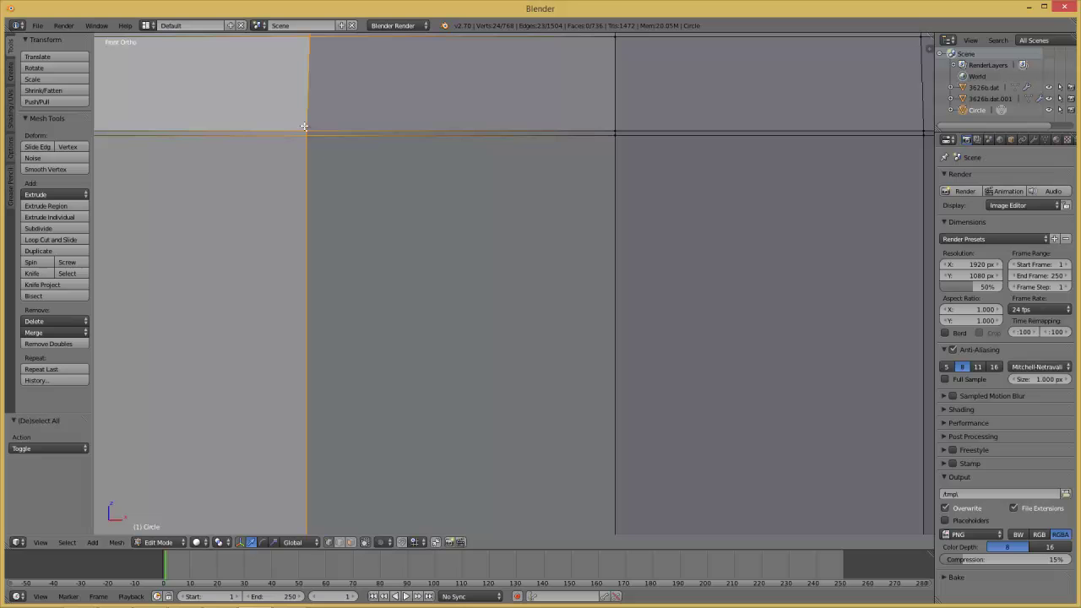
right_click(610, 133, "alt")
middle_click_drag(610, 133, 592, 211)
scroll(593, 212, "down", 6)
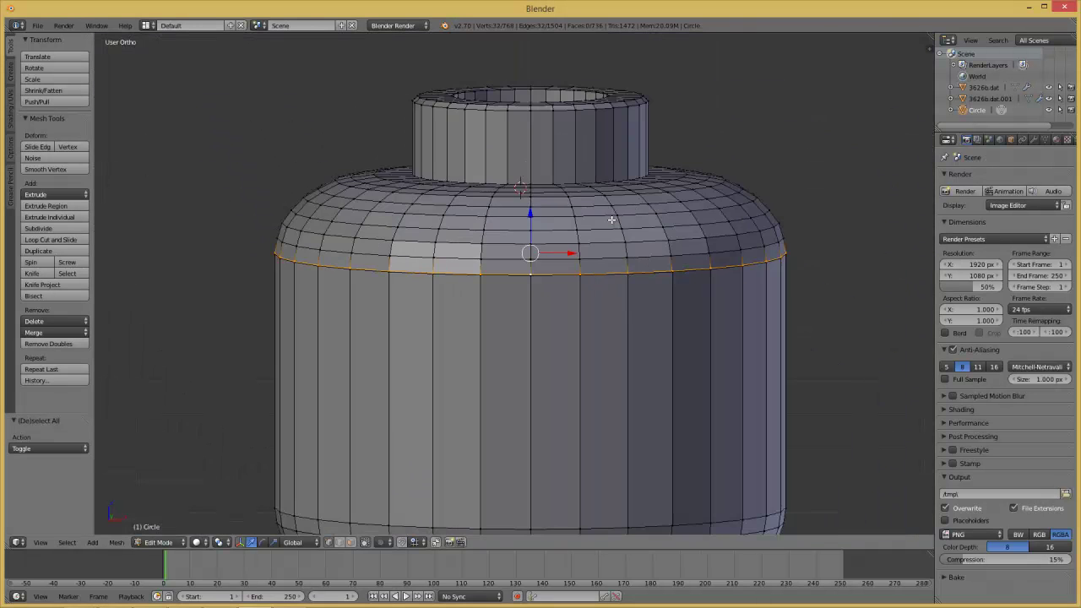
scroll(692, 265, "up", 1)
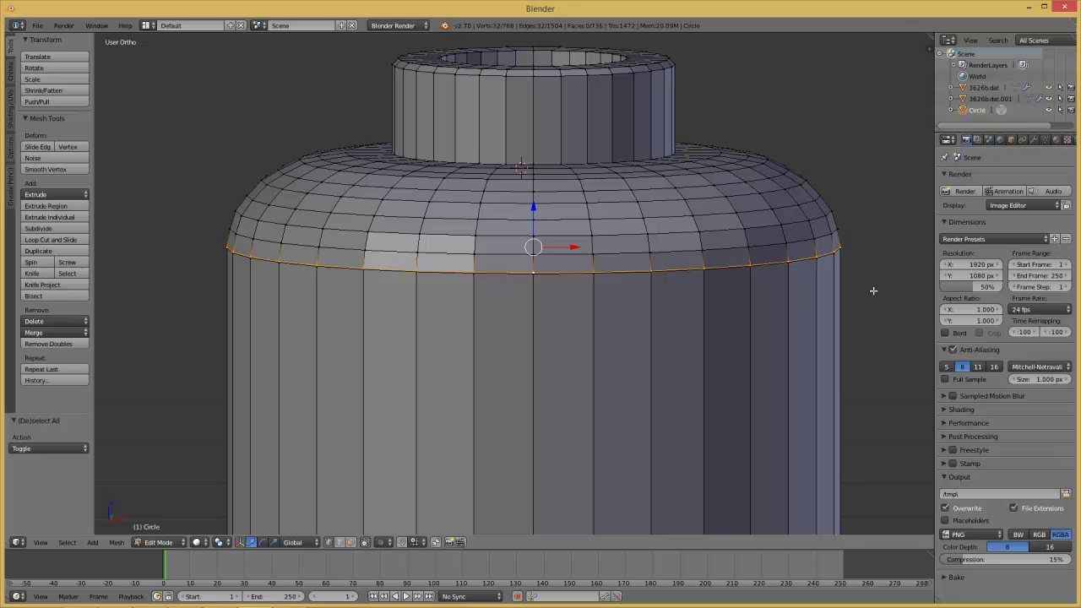
key("KP_3")
scroll(841, 270, "up", 3)
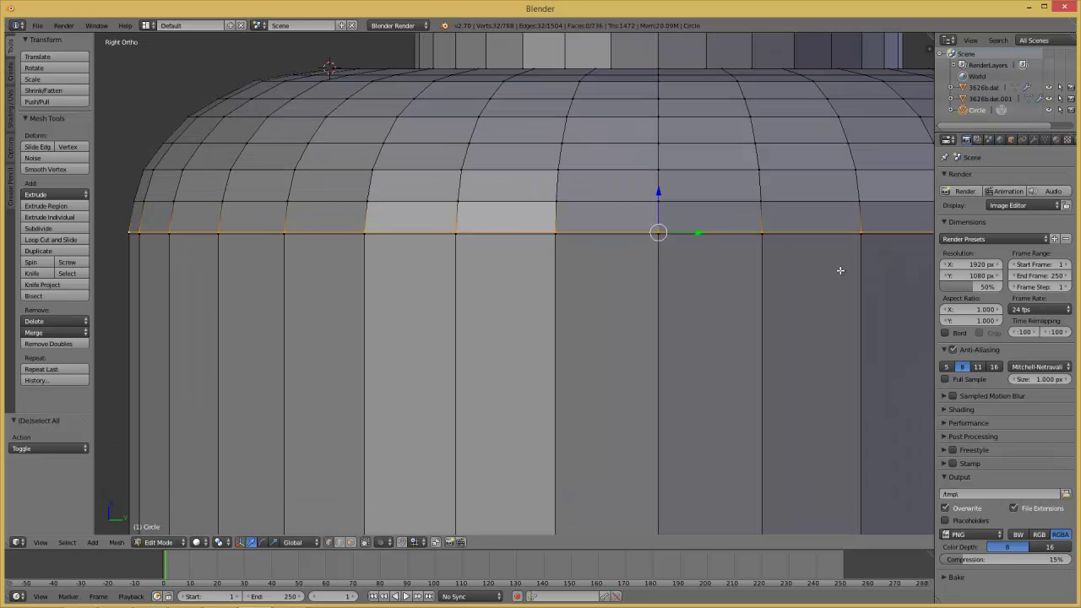
key("KP_7")
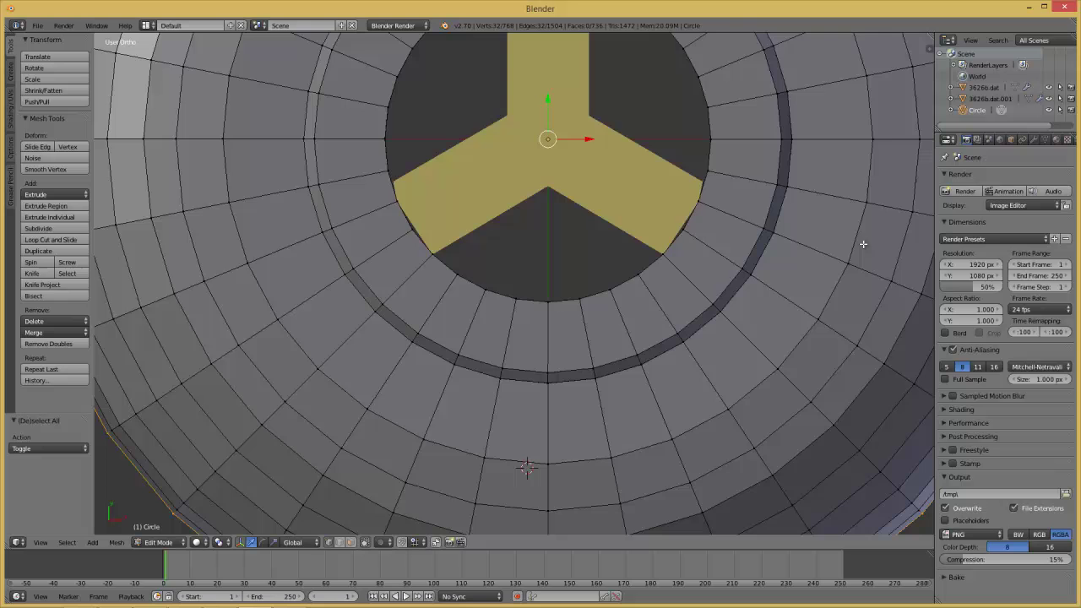
scroll(863, 243, "down", 2)
key("s")
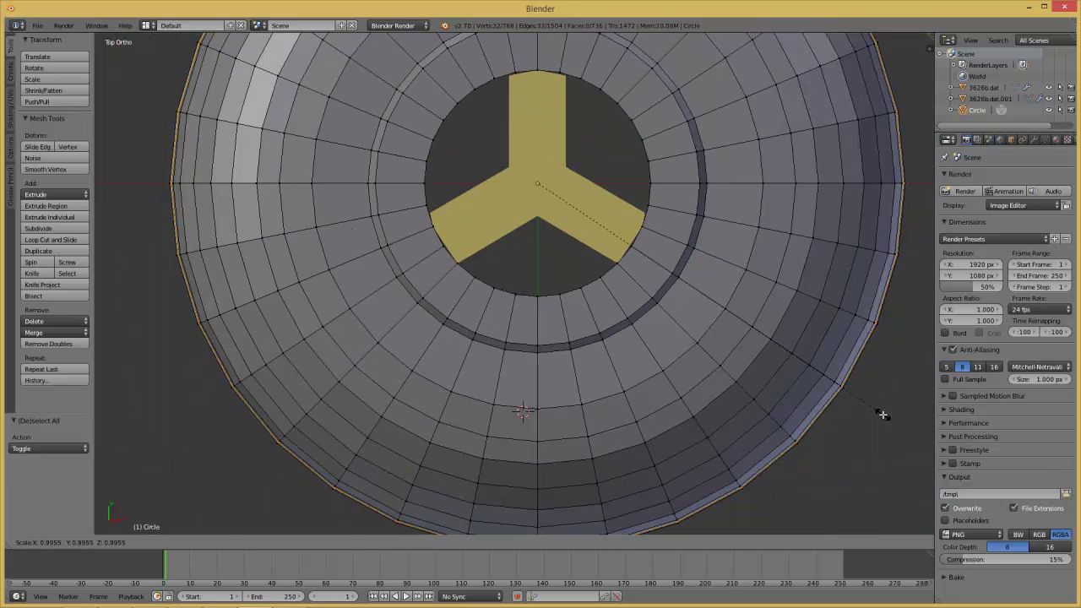
left_click(883, 414)
Rescale the loop to refine the faint seam, then compare with the reference photo
key("Tab")
key("z")
mouse_move(835, 412)
middle_mouse_down()
mouse_move(816, 320)
mouse_move(820, 339)
mouse_move(757, 330)
middle_mouse_up()
key("z")
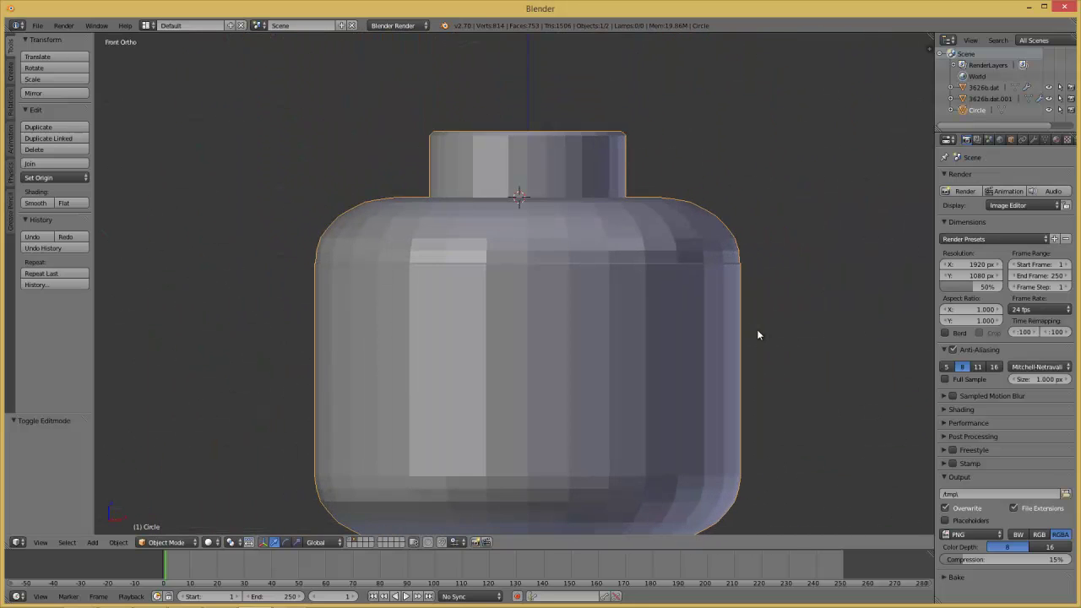
scroll(725, 295, "up", 4)
key("Tab")
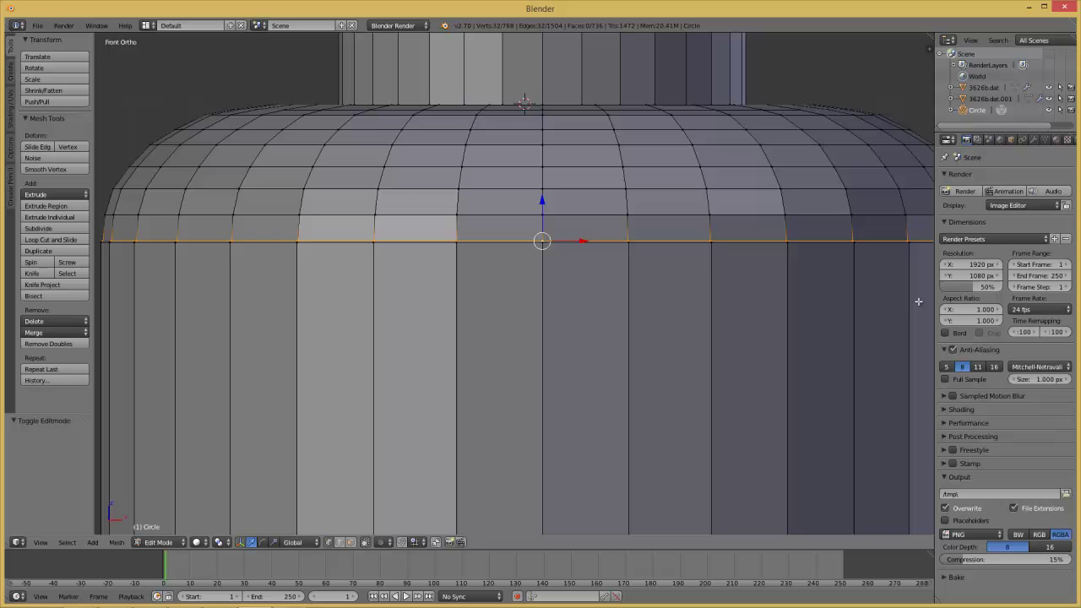
key("s")
right_click(915, 301)
key("s")
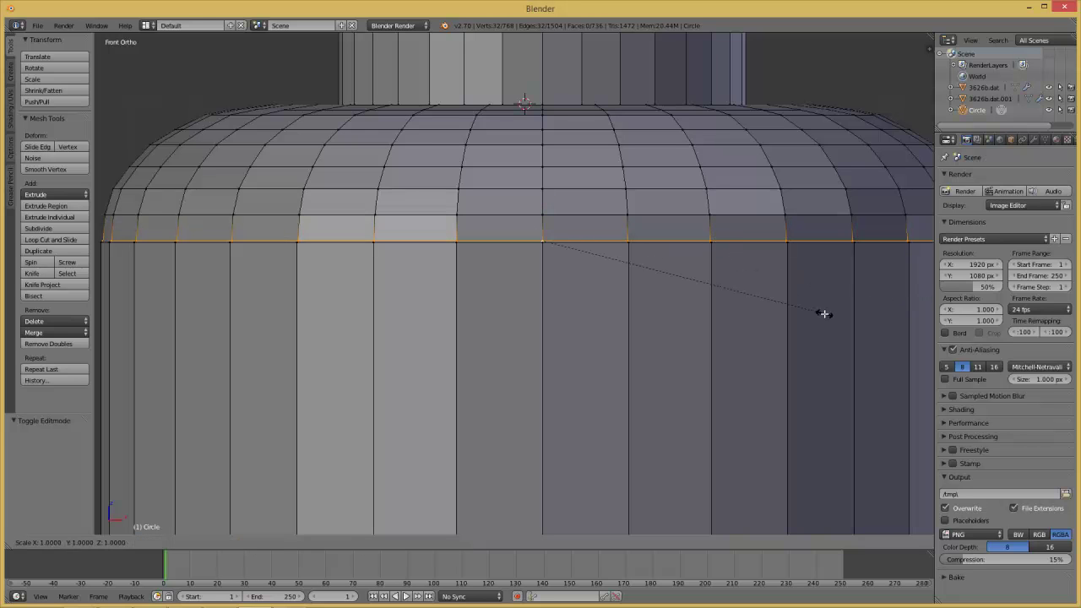
left_click(824, 312)
key("Tab")
scroll(823, 312, "down", 4)
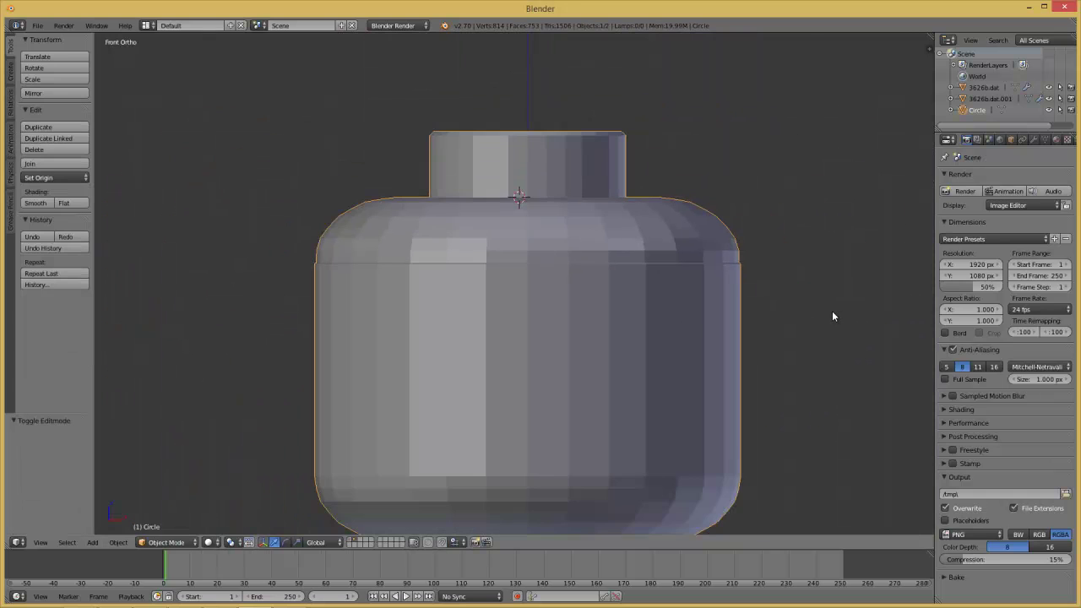
middle_click_drag(832, 311, 832, 317)
key("alt+Tab")
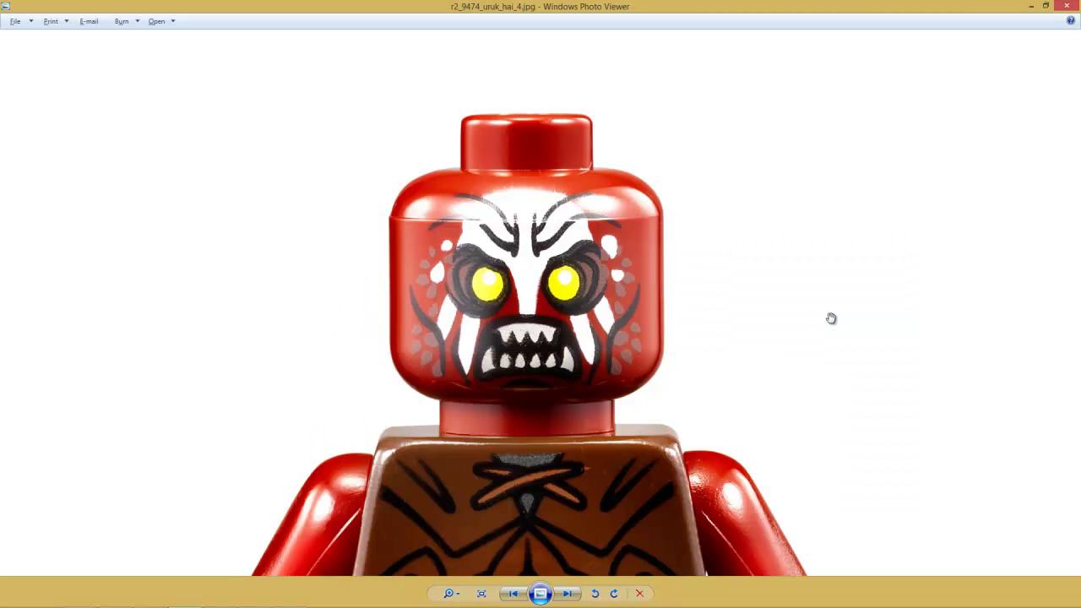
Back on the head mesh, slightly rescale the selected outer loop, checking it from the top in wireframe
key("alt+Tab")
scroll(800, 314, "up", 2)
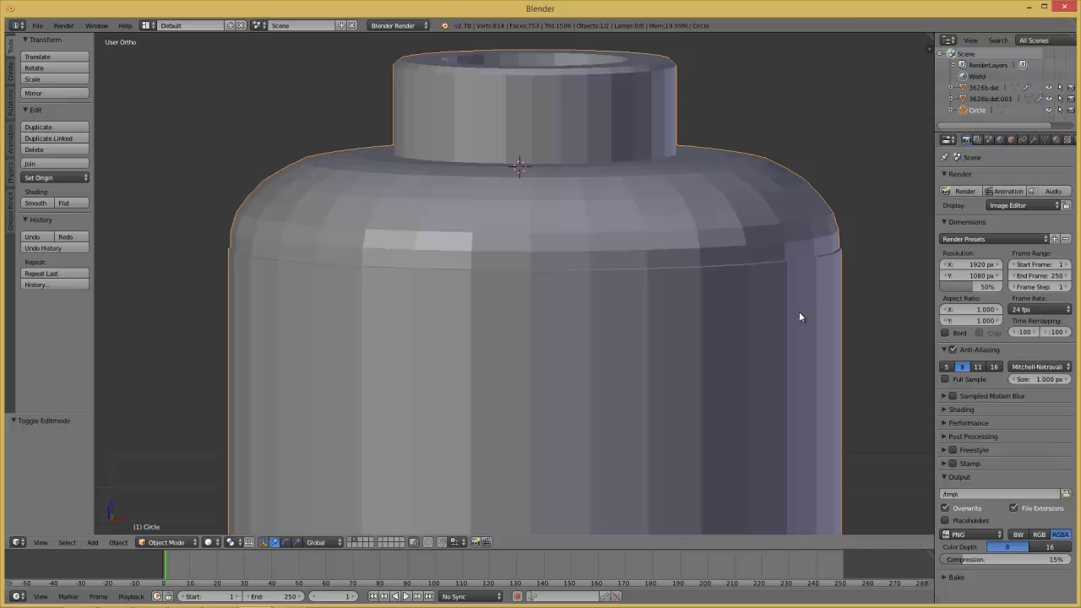
key("Tab")
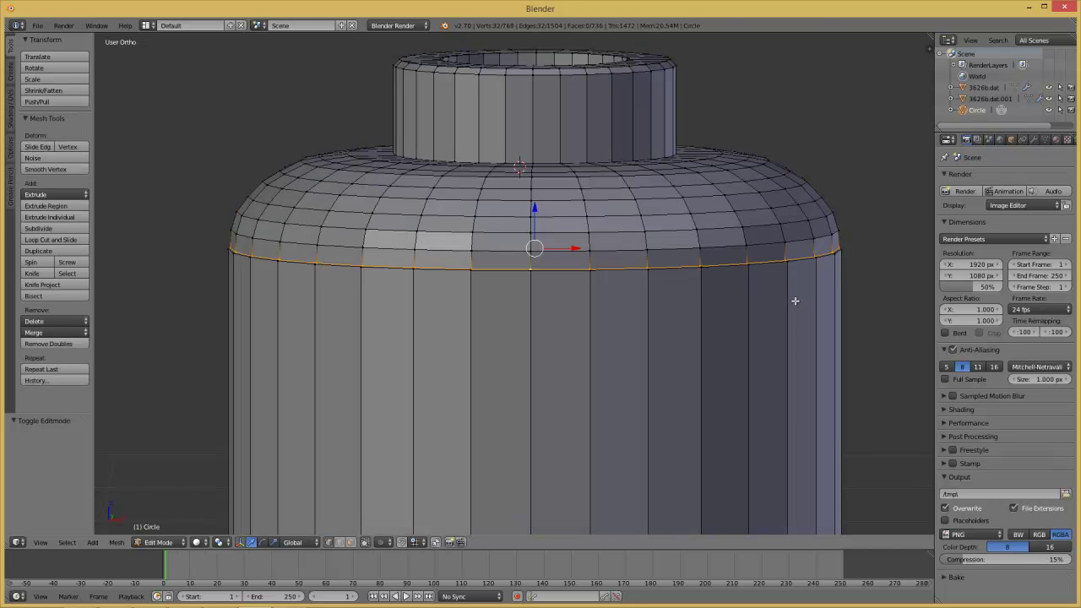
key("s")
left_click(796, 300)
key("z")
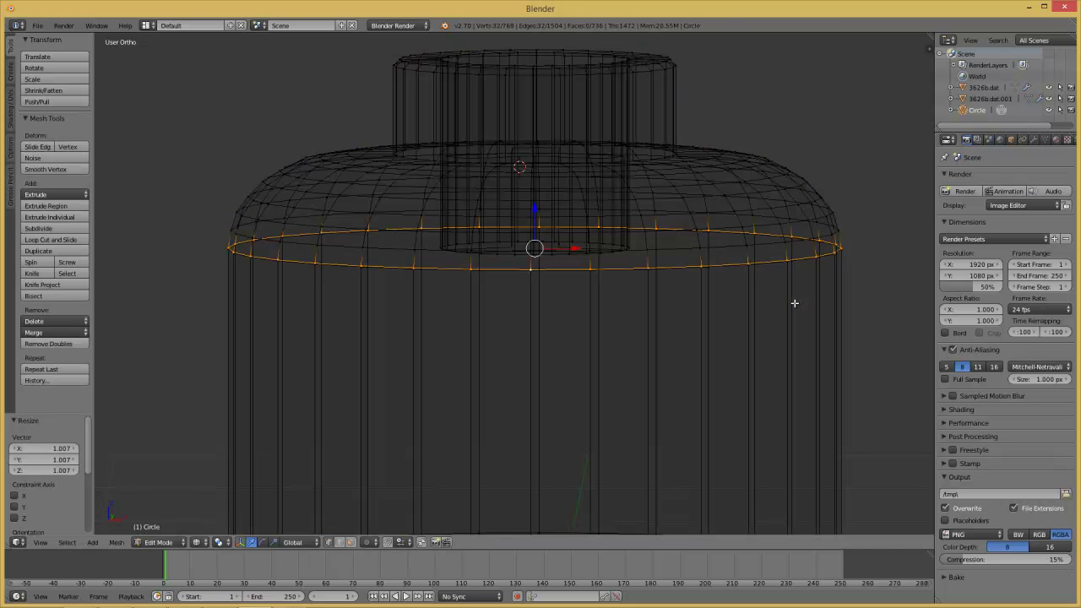
scroll(794, 335, "up", 3)
key("KP_7")
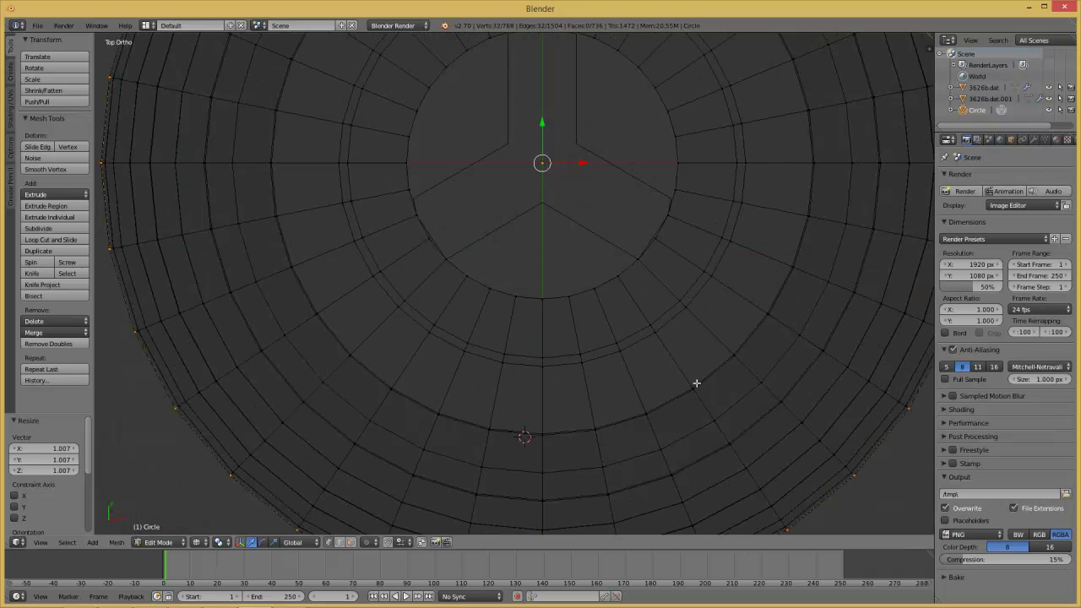
scroll(569, 282, "up", 5, "ctrl")
scroll(357, 363, "down", 5, "shift")
key("s")
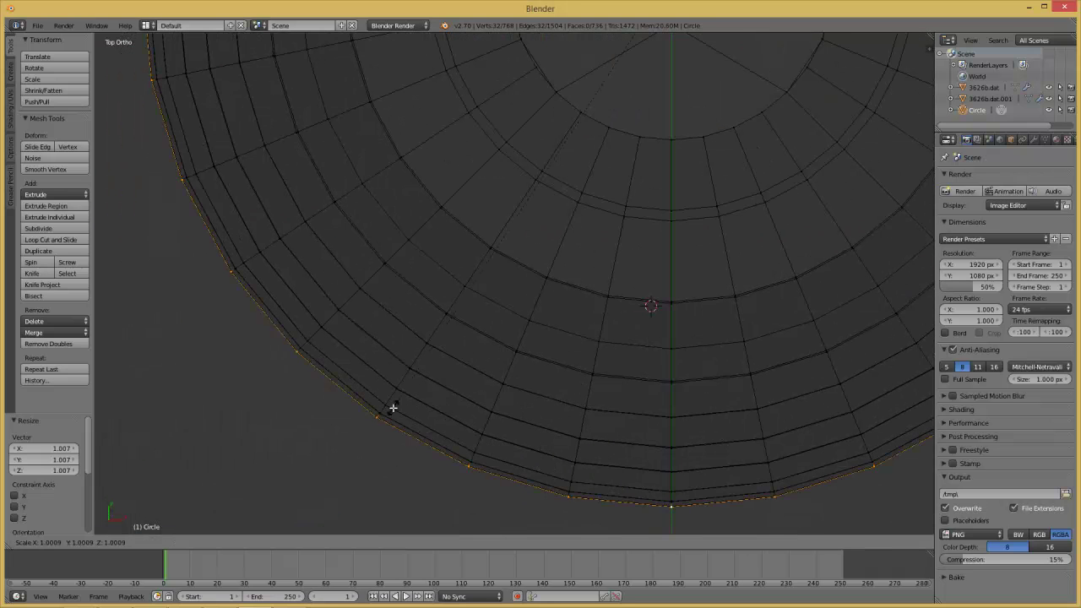
left_click(388, 406)
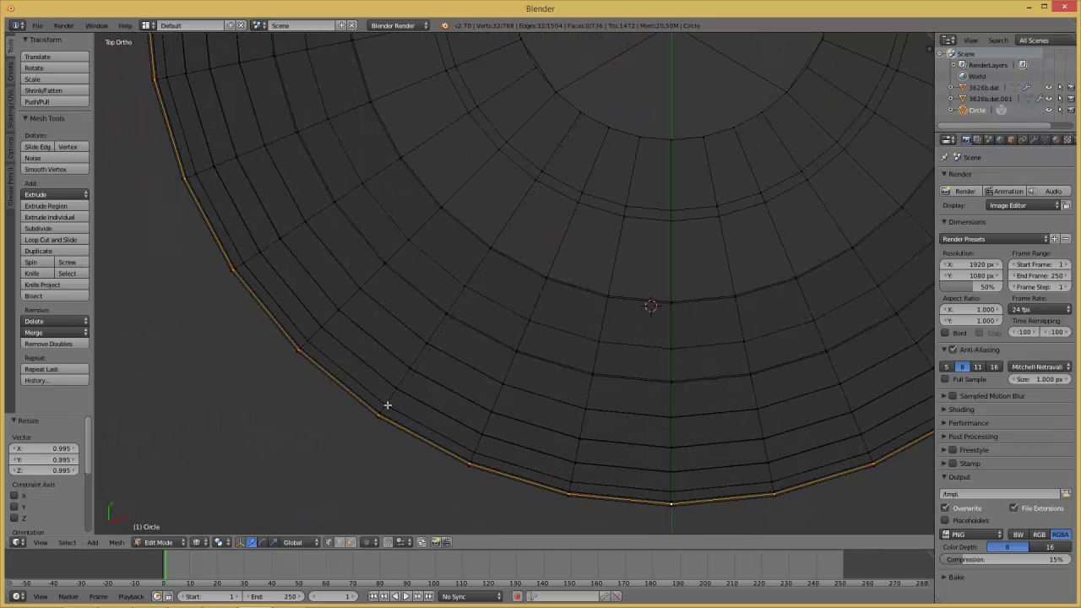
Select the horizontal seam loop, scale it to 1.010, then deselect and return to Object Mode
right_click(297, 353)
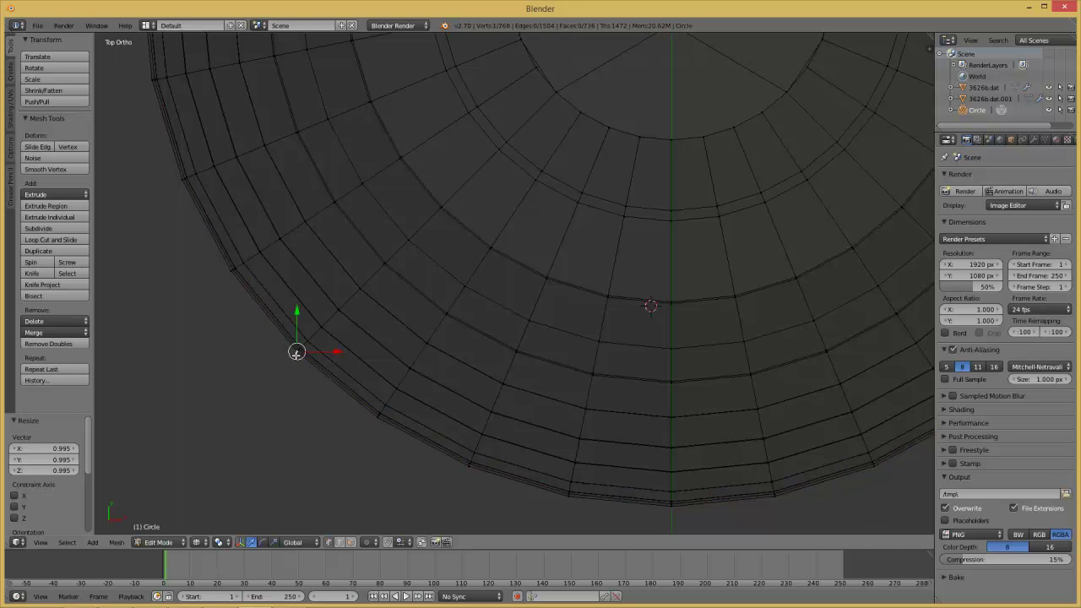
mouse_move(295, 352)
middle_mouse_down()
mouse_move(326, 346)
mouse_move(326, 309)
middle_mouse_up()
key("z")
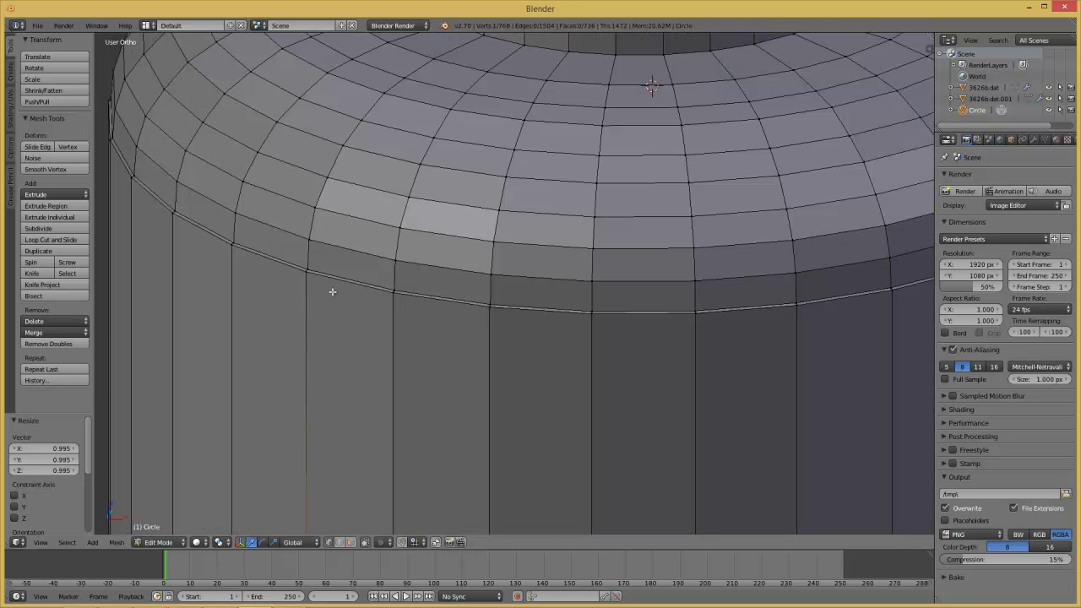
right_click(308, 276, "alt")
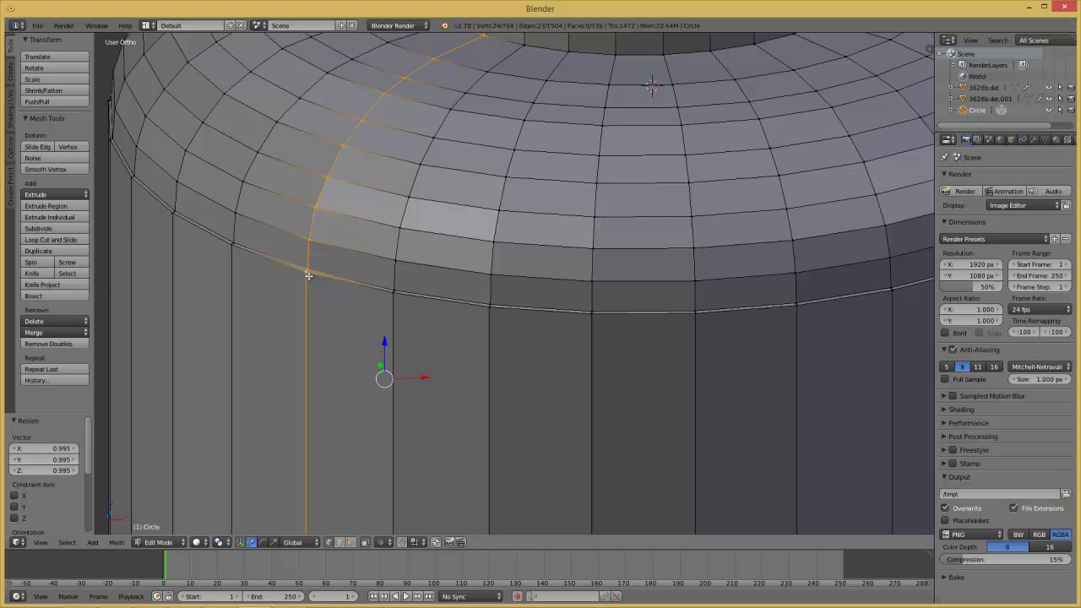
right_click(397, 294, "alt")
key("s")
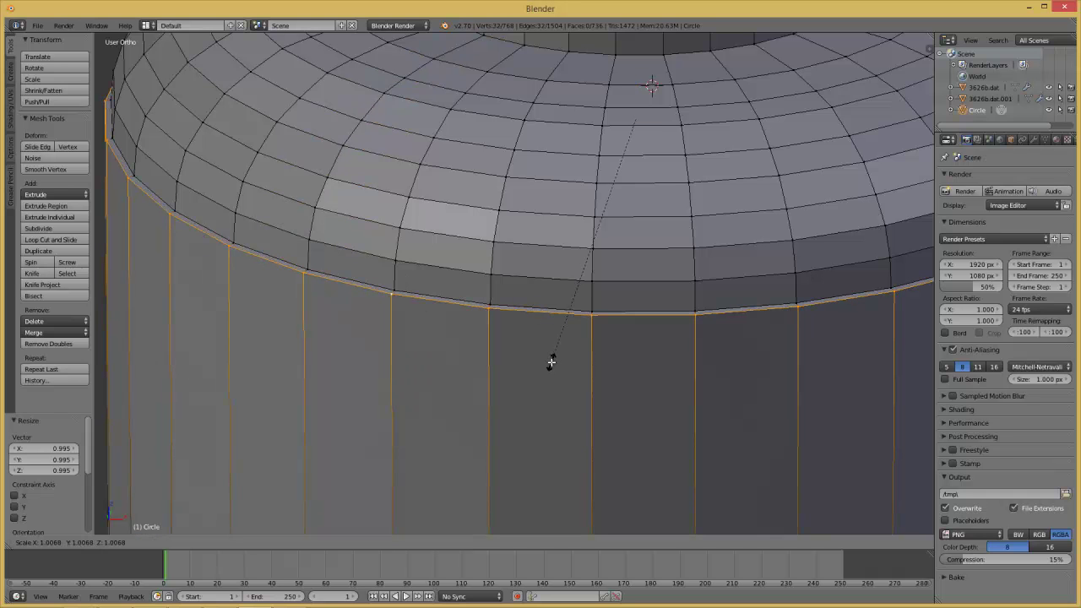
right_click(574, 403)
key("s")
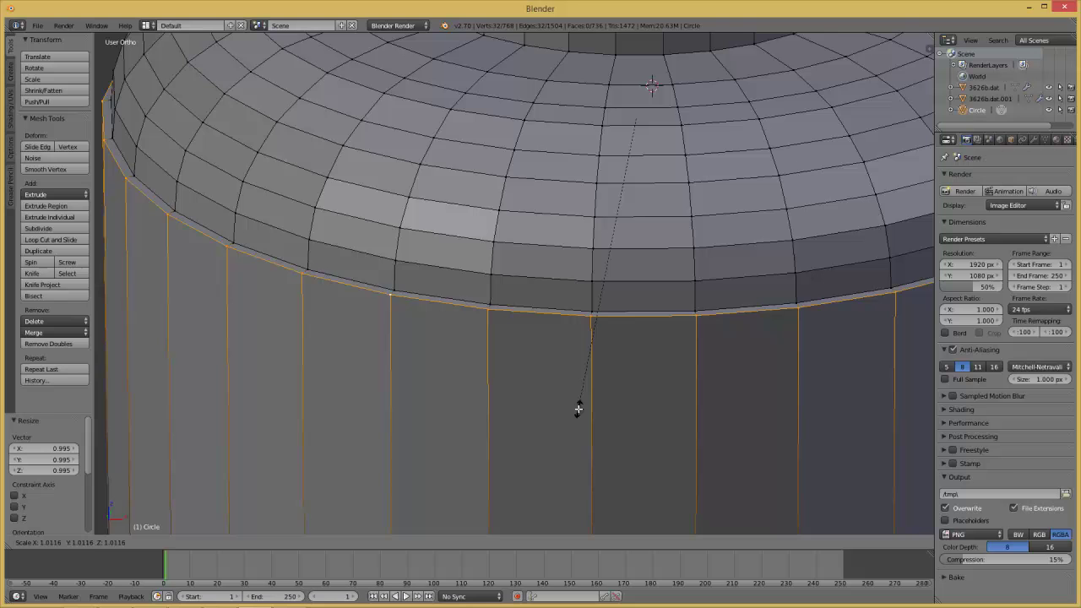
left_click(578, 409)
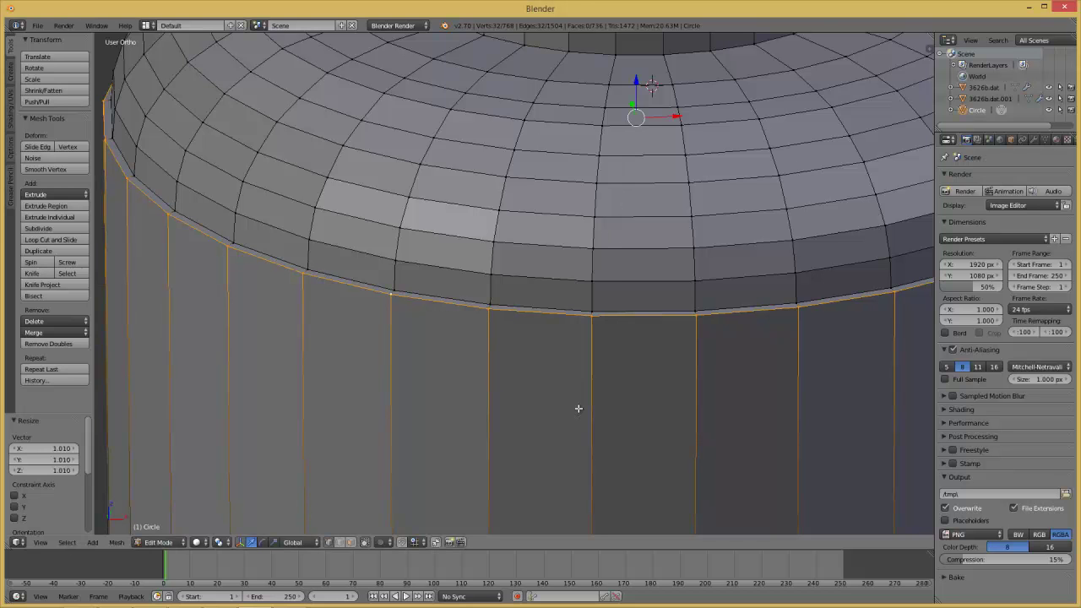
key("a")
key("Tab")
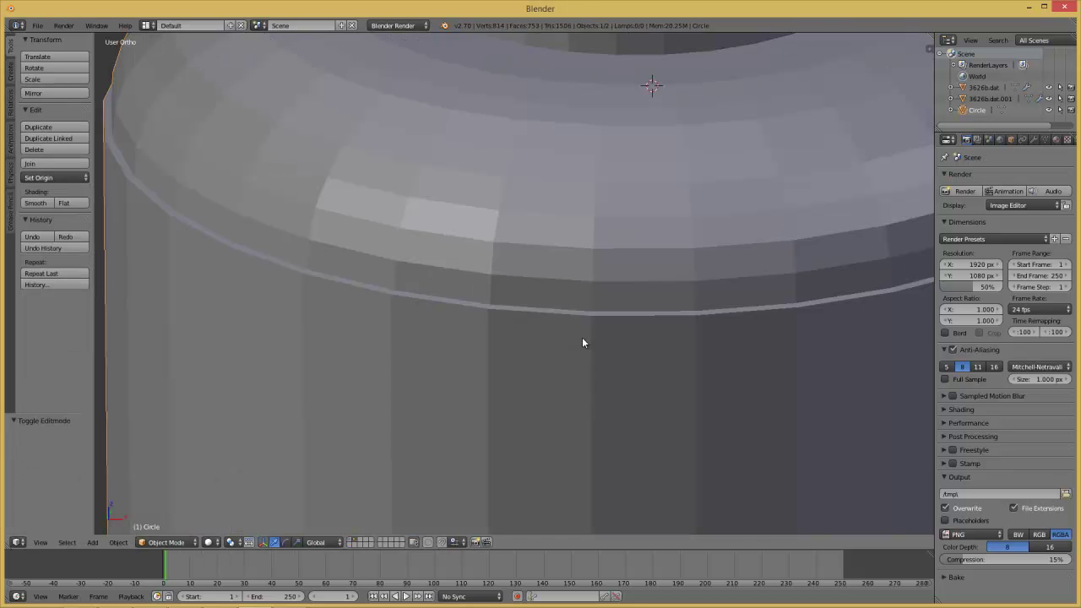
Select the shoulder edge loop below the dome and shrink it to about 0.996
scroll(582, 337, "down", 5)
scroll(603, 272, "down", 2)
middle_click_drag(603, 272, 704, 307)
scroll(704, 307, "up", 6)
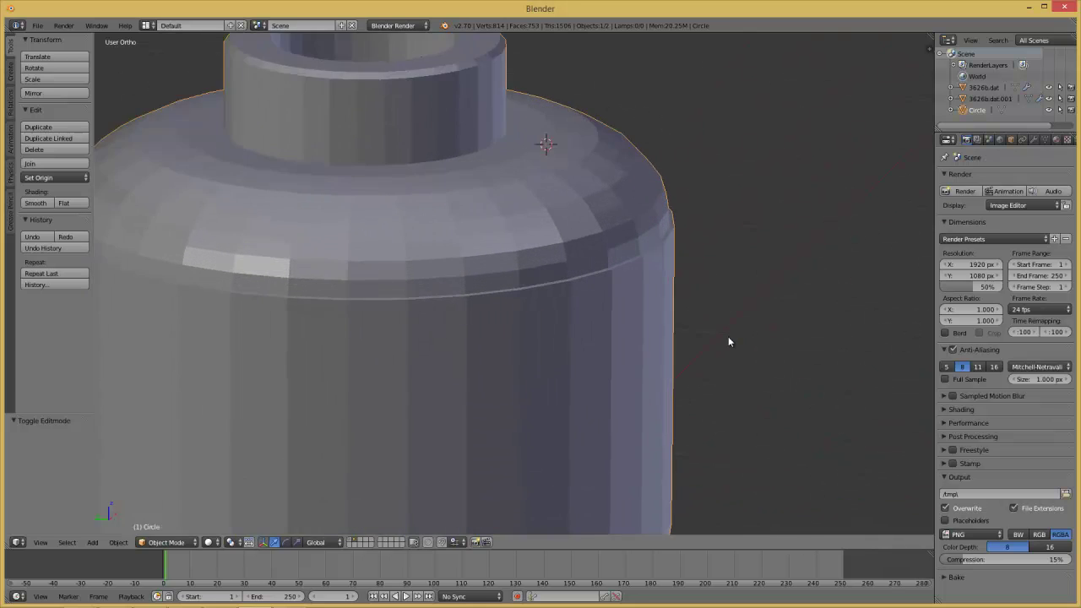
key("Tab")
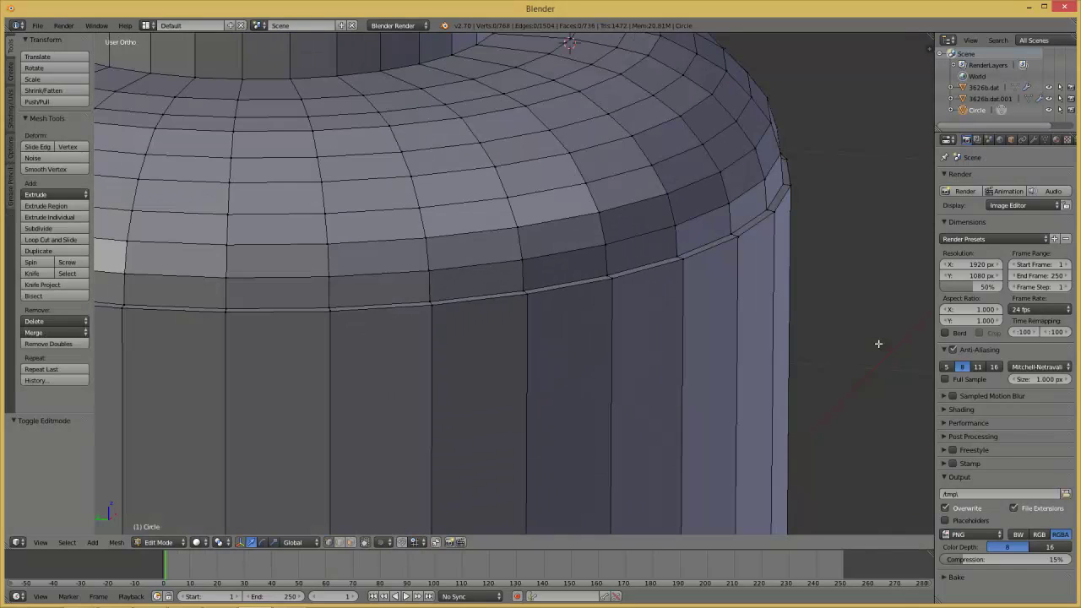
right_click(620, 281)
right_click(607, 281, "alt")
key("s")
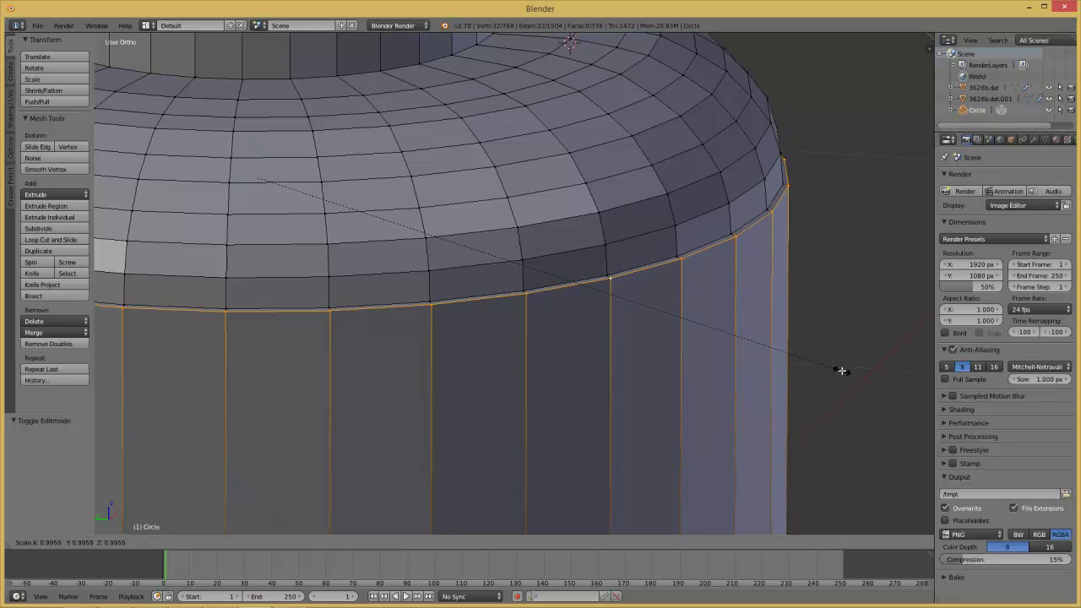
left_click(842, 370)
scroll(841, 370, "down", 3)
key("Tab")
scroll(839, 367, "down", 2)
middle_click_drag(840, 366, 427, 359)
scroll(658, 314, "up", 4)
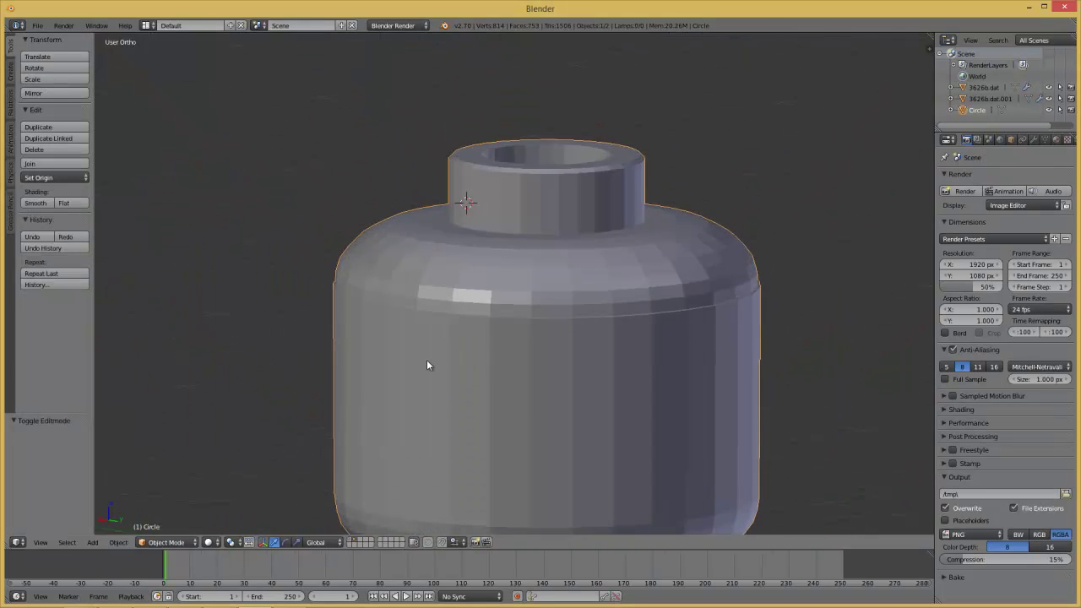
Apply Shade Smooth to the head and frame it in front view
left_click(40, 205)
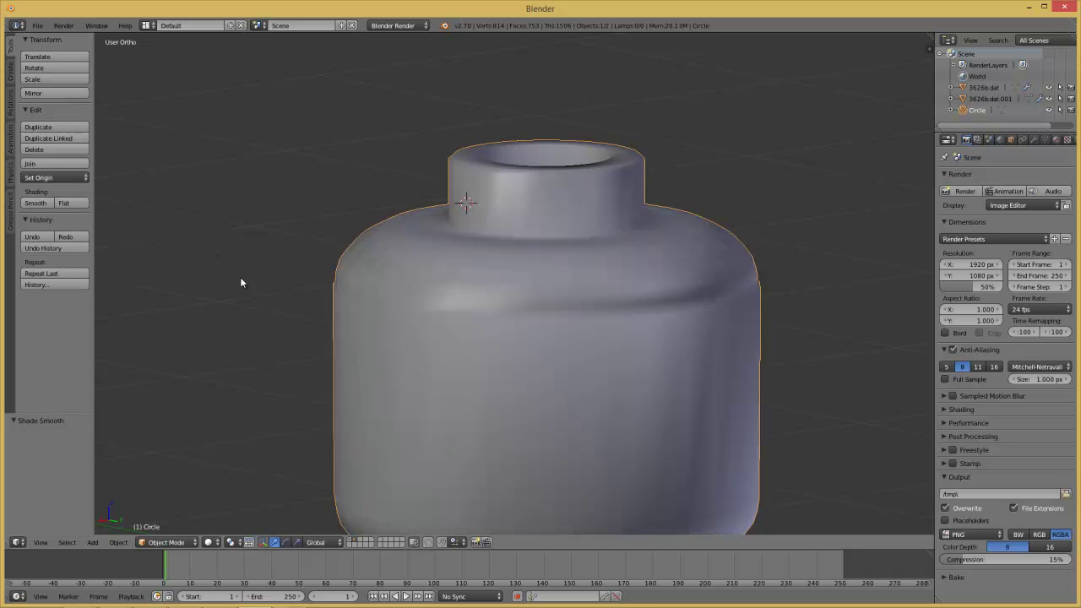
middle_click_drag(241, 283, 628, 405)
key("KP_1")
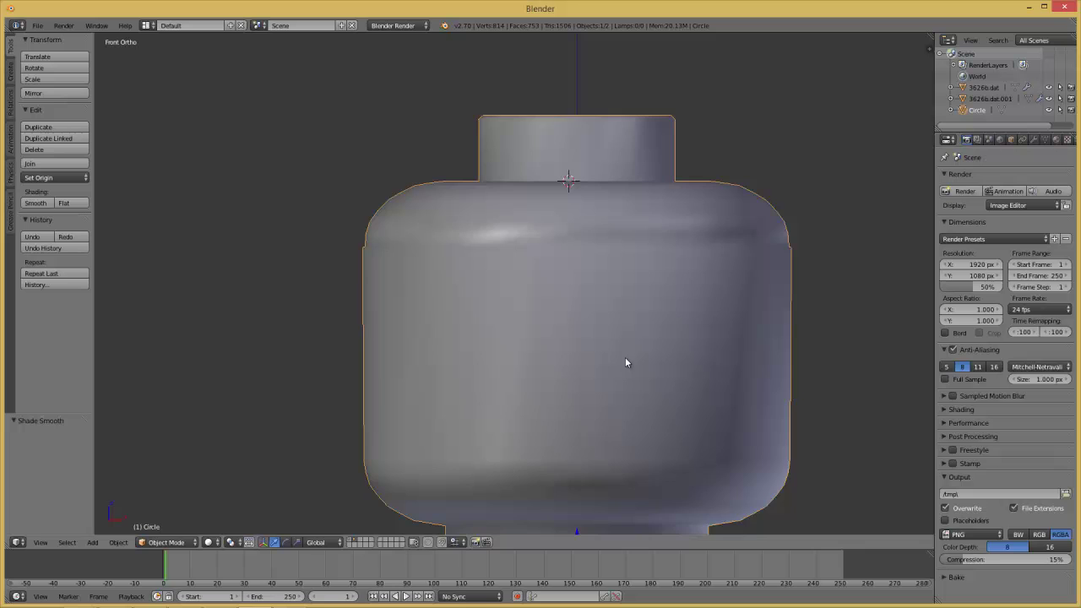
middle_click_drag(637, 179, 510, 283, "shift")
In wireframe Edit Mode, box-select the upper part of the neck stud from the front
key("Tab")
key("a")
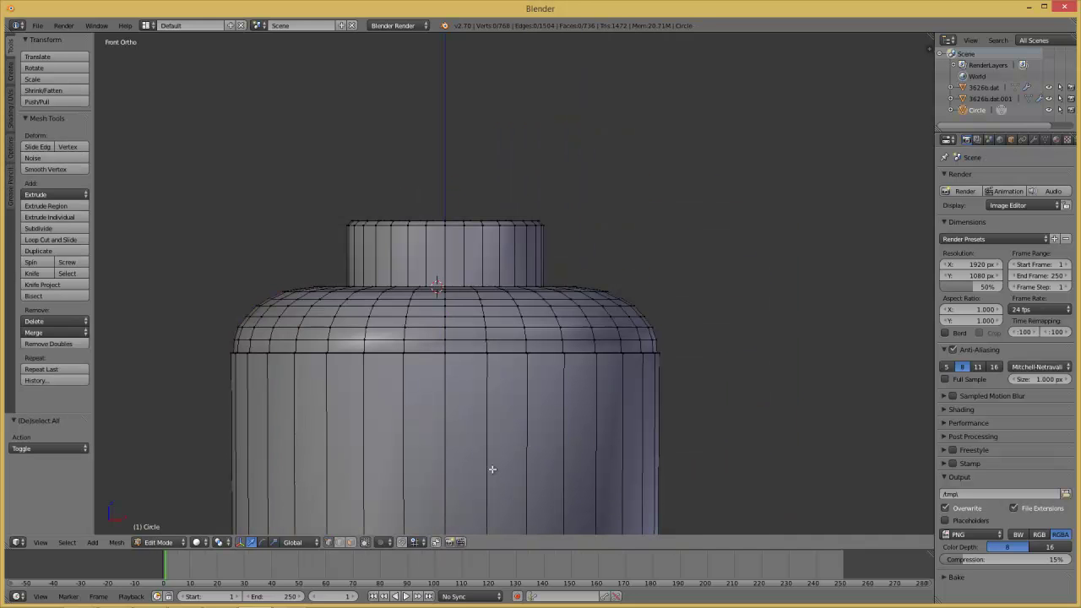
key("z")
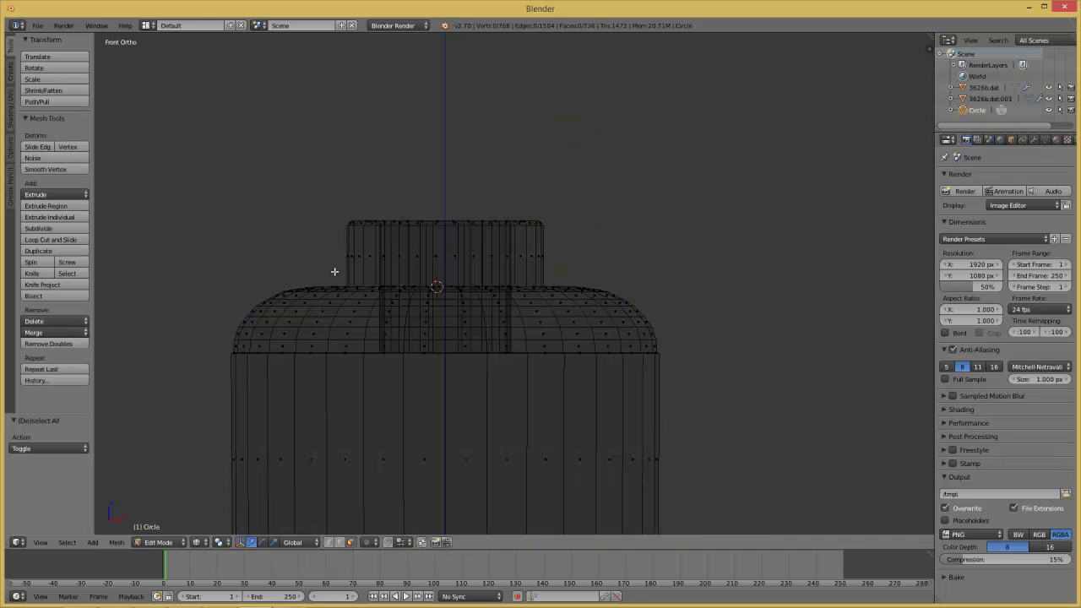
key("b")
mouse_move(326, 270)
left_mouse_down()
mouse_move(647, 225)
mouse_move(660, 195)
left_mouse_up()
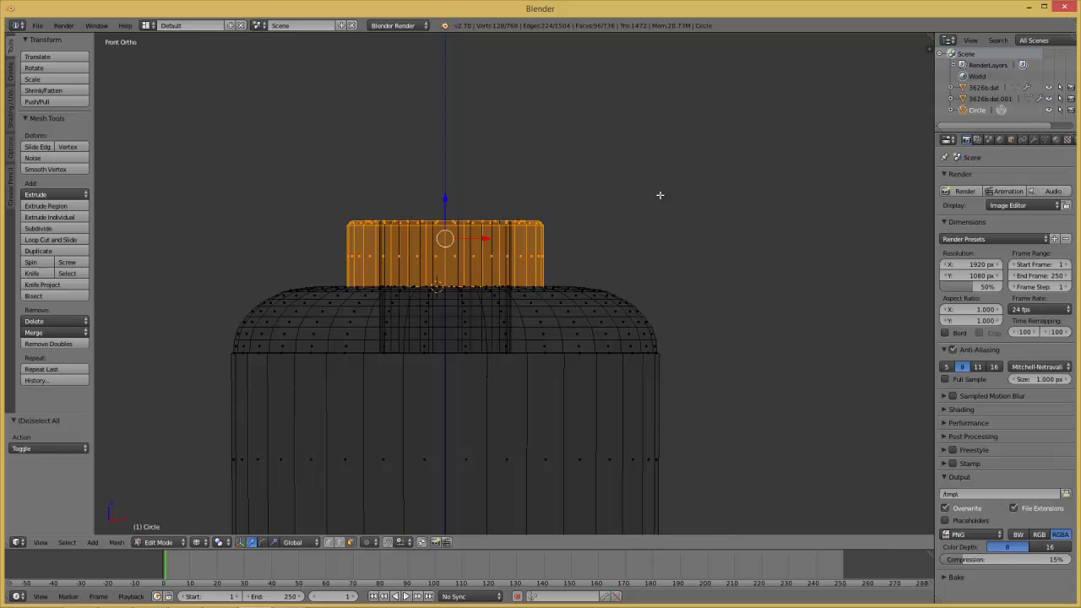
left_click(340, 542)
From the top view, box-select the stud's inner part and remaining ring sections into the selection
scroll(444, 364, "up", 2)
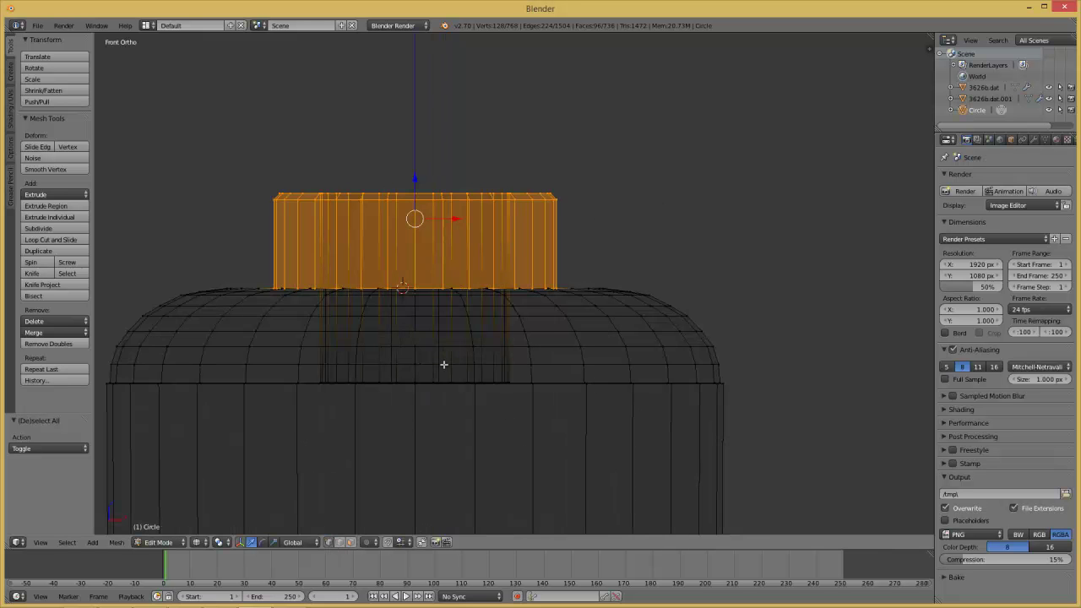
key("KP_7")
scroll(393, 309, "up", 5, "ctrl")
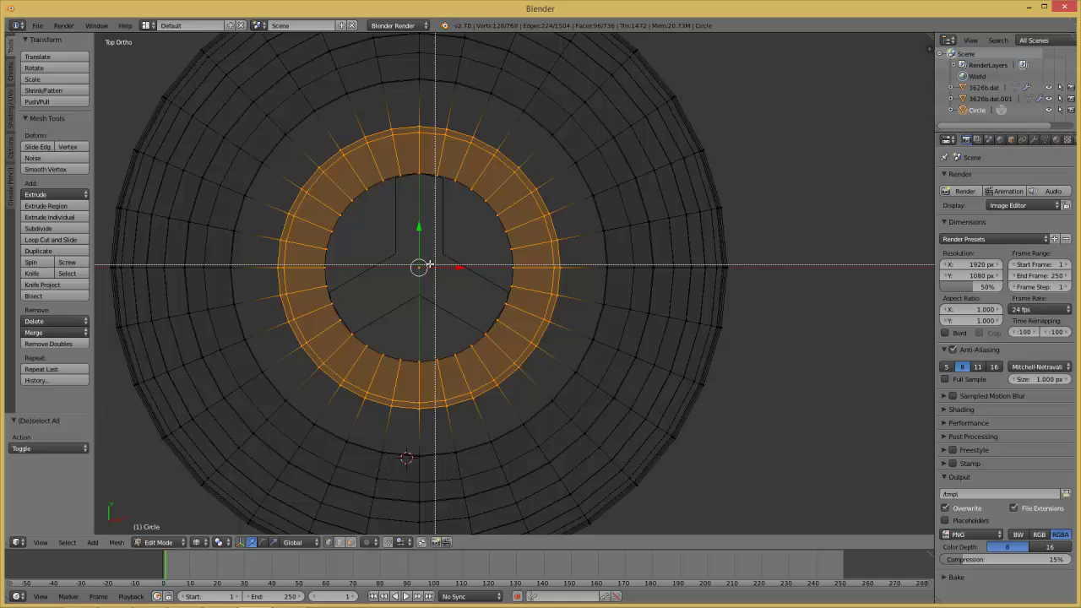
right_click(374, 311)
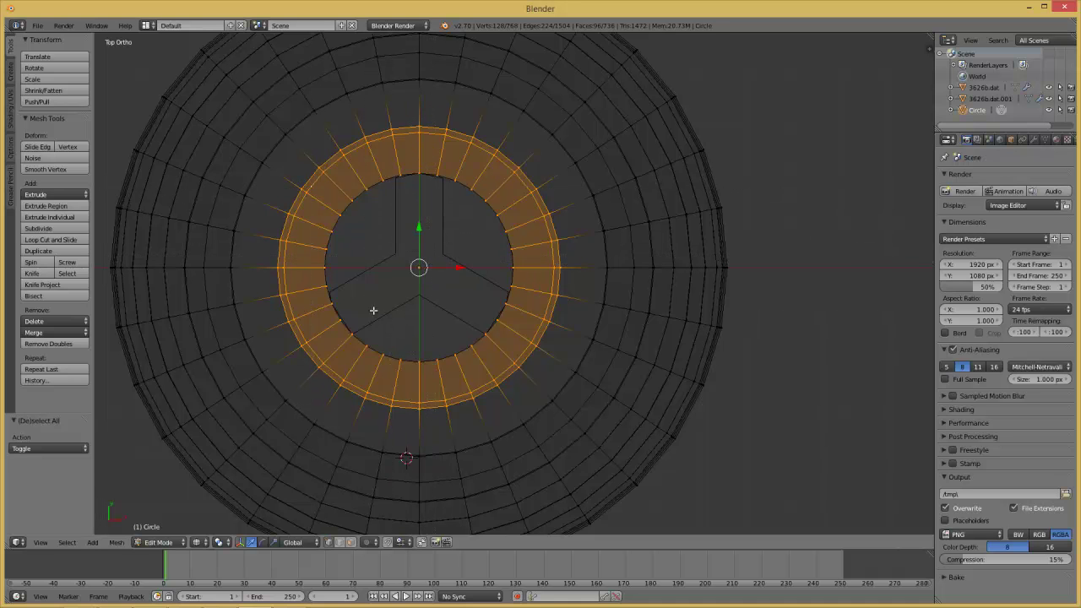
key("b")
left_click_drag(311, 185, 441, 365)
key("b")
left_click_drag(518, 367, 369, 275)
key("b")
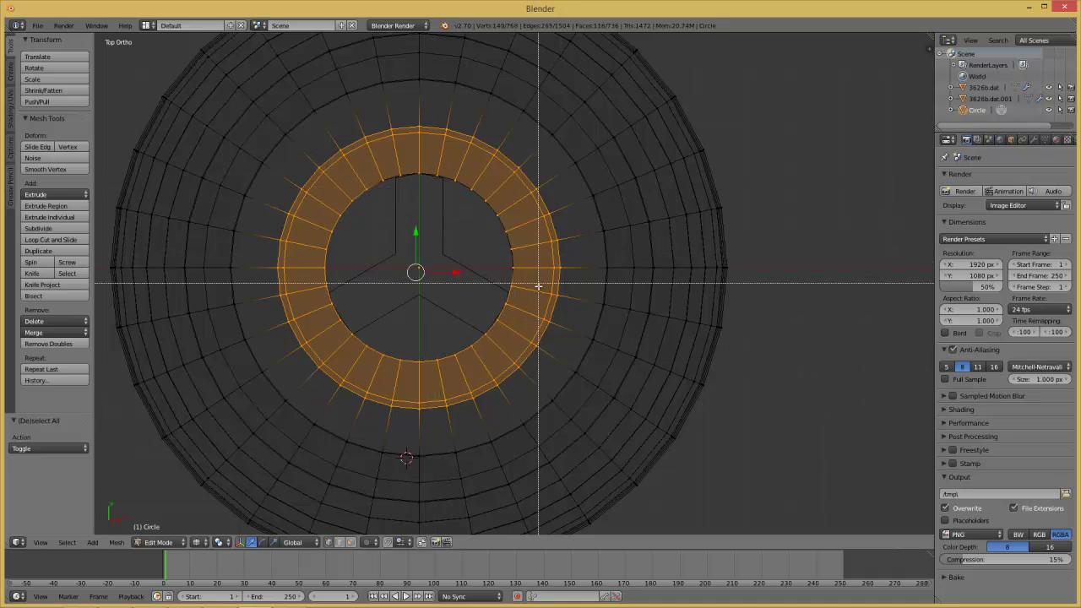
left_click_drag(538, 286, 365, 160)
Check the stud selection with a cancelled test move, then switch to face select mode
key("KP_1")
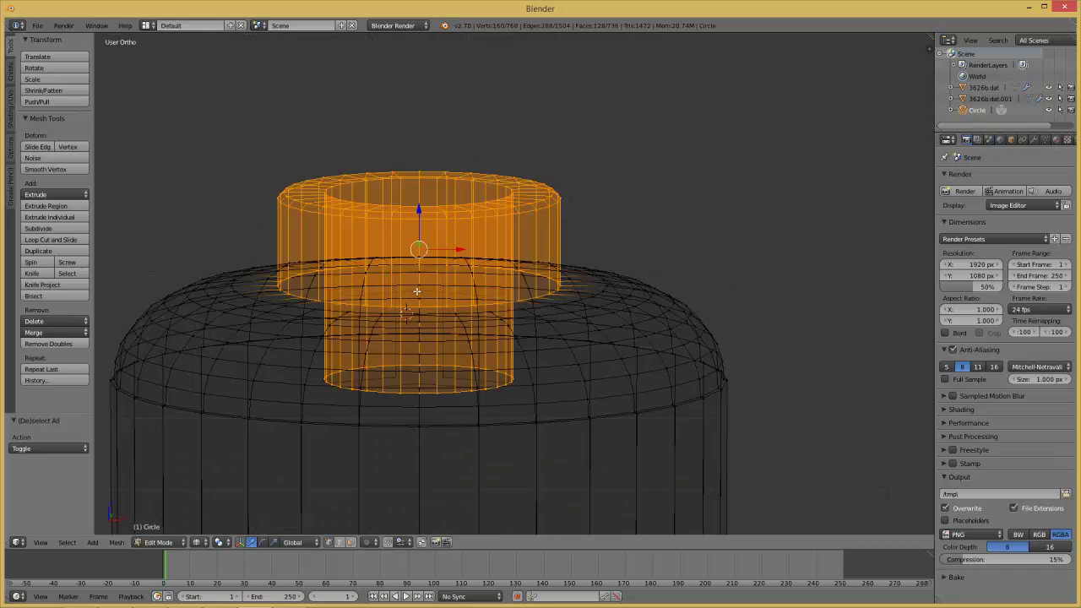
scroll(420, 320, "down", 5)
key("g")
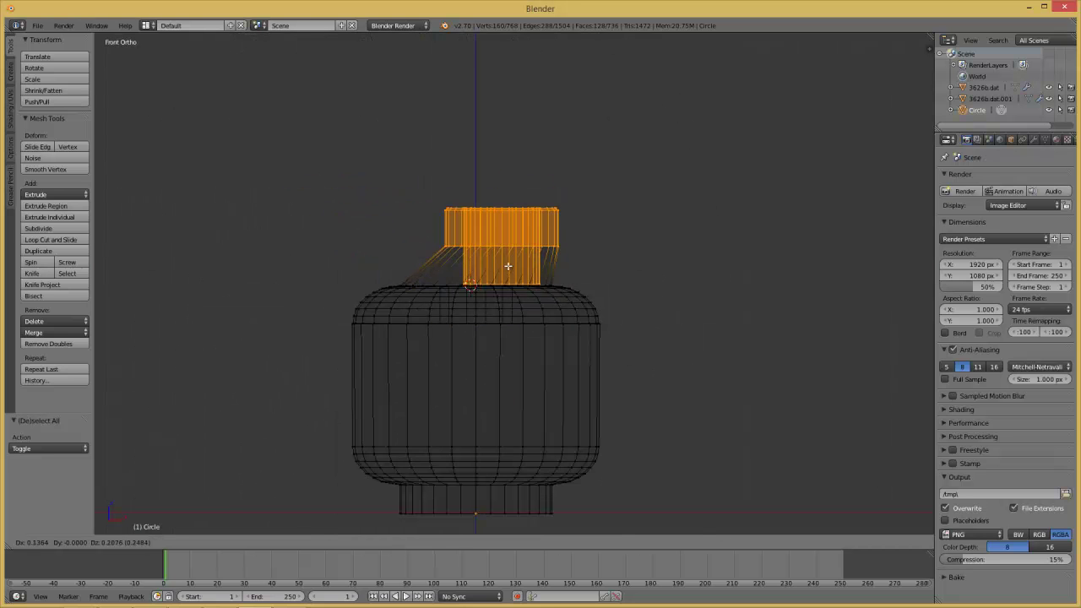
key("Escape")
scroll(530, 362, "up", 3)
scroll(531, 360, "up", 1)
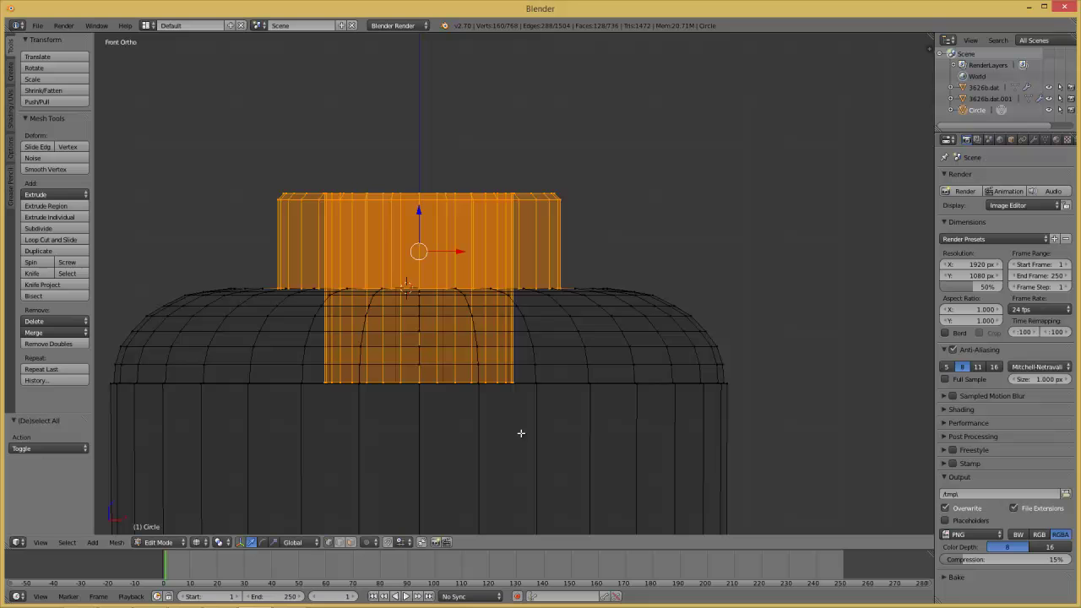
left_click(352, 543)
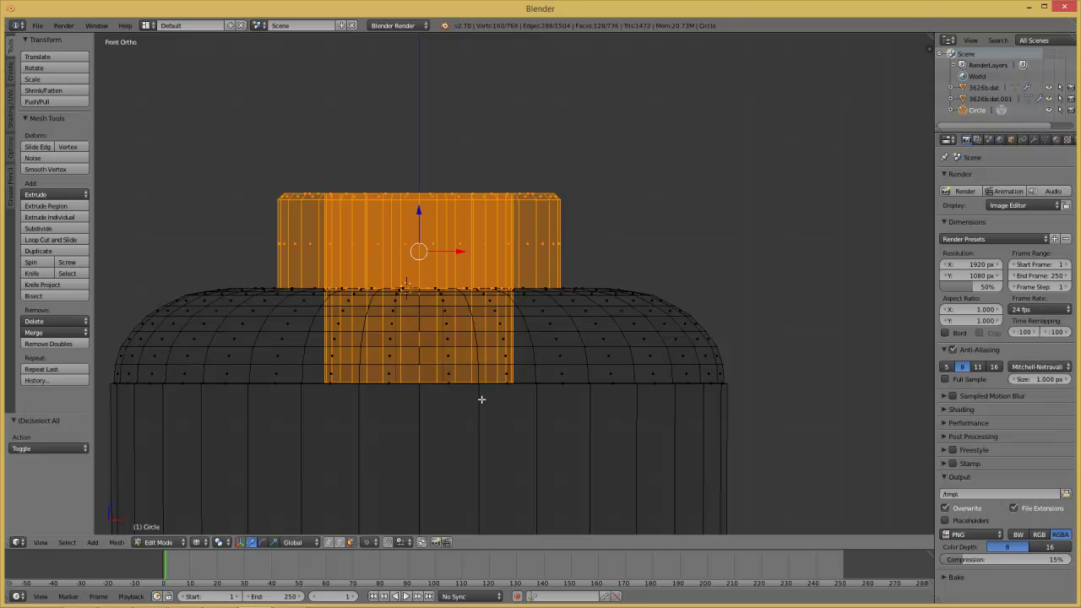
Duplicate the head in place and delete the stud faces from the copy
key("Tab")
key("shift+d")
key("Escape")
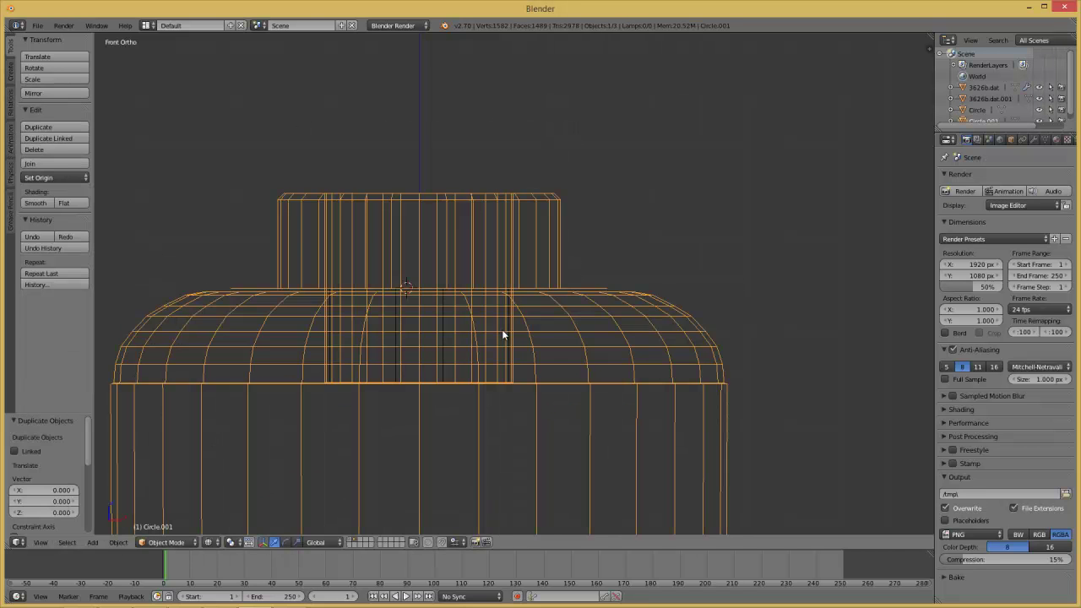
key("Tab")
key("x")
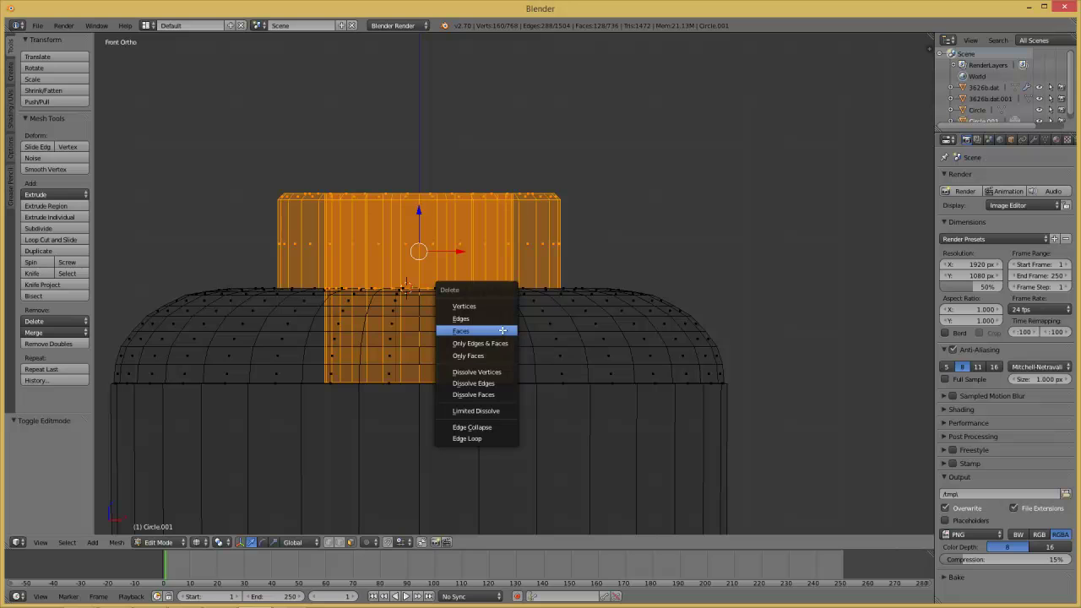
left_click(502, 330)
key("Tab")
On the original head, invert the selection and delete the body faces, leaving only the stud
right_click(498, 233)
key("Tab")
key("w")
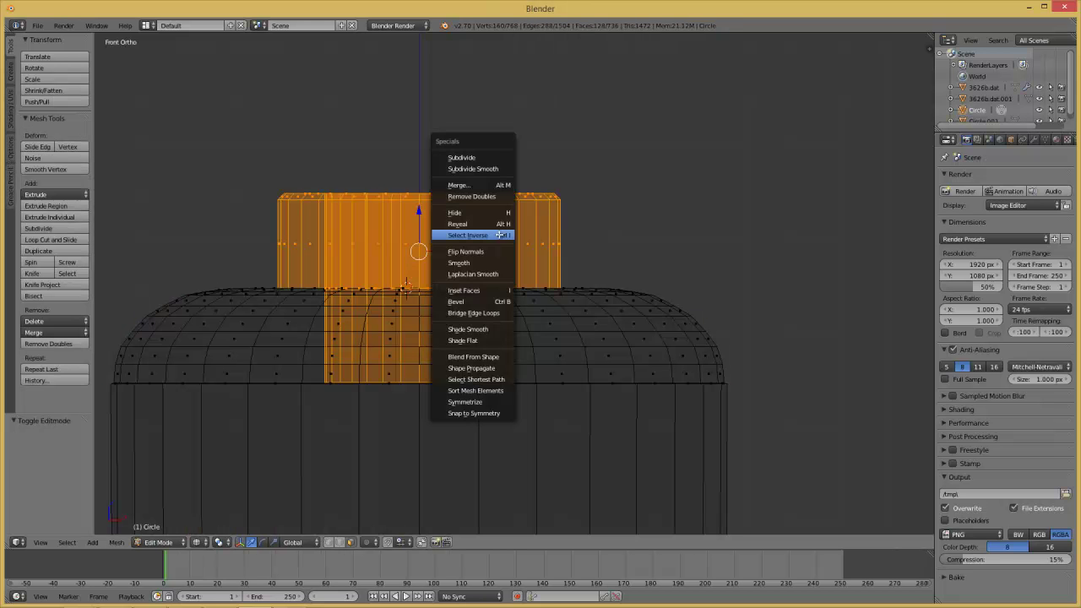
left_click(499, 234)
key("x")
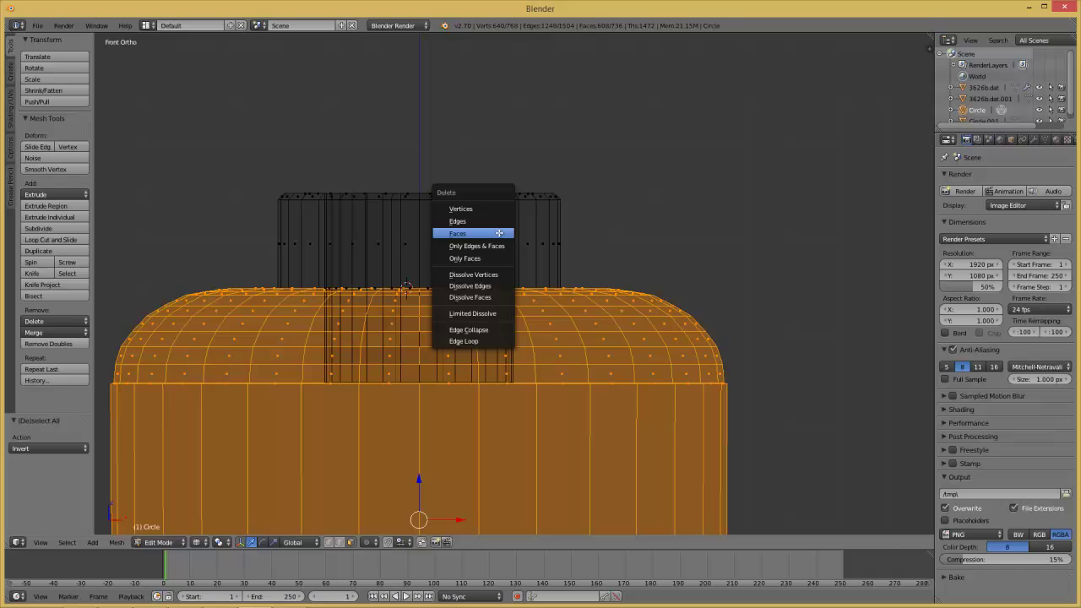
left_click(498, 233)
key("Tab")
key("z")
Inspect the separated head body and stud objects, looking into the stud's opening
scroll(500, 242, "down", 3)
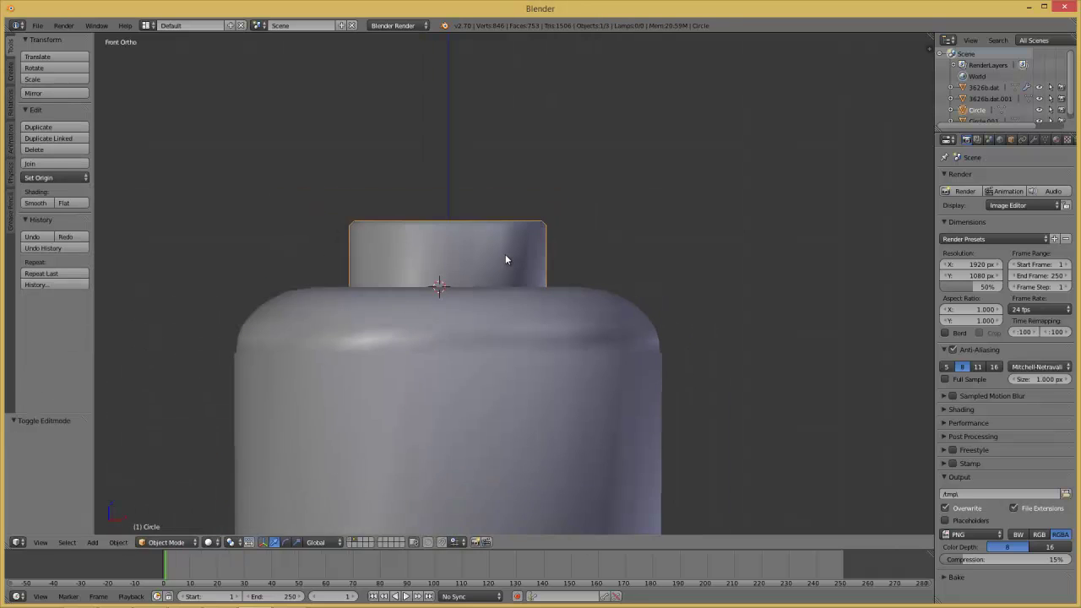
scroll(504, 293, "down", 2)
scroll(520, 363, "up", 4)
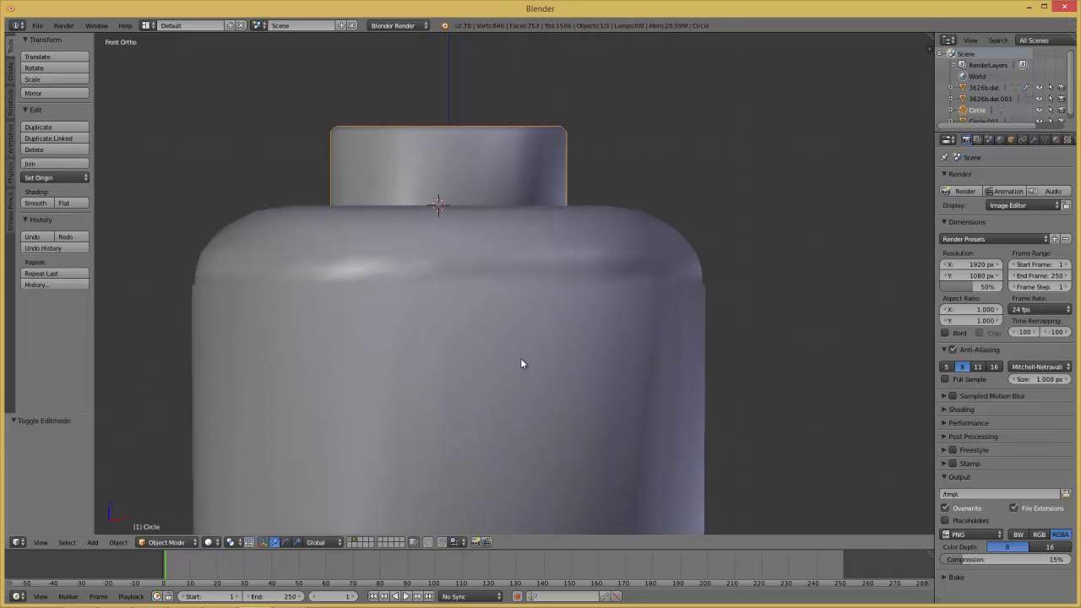
right_click(520, 362)
middle_click_drag(520, 362, 659, 230)
scroll(663, 336, "down", 1)
scroll(663, 336, "up", 1)
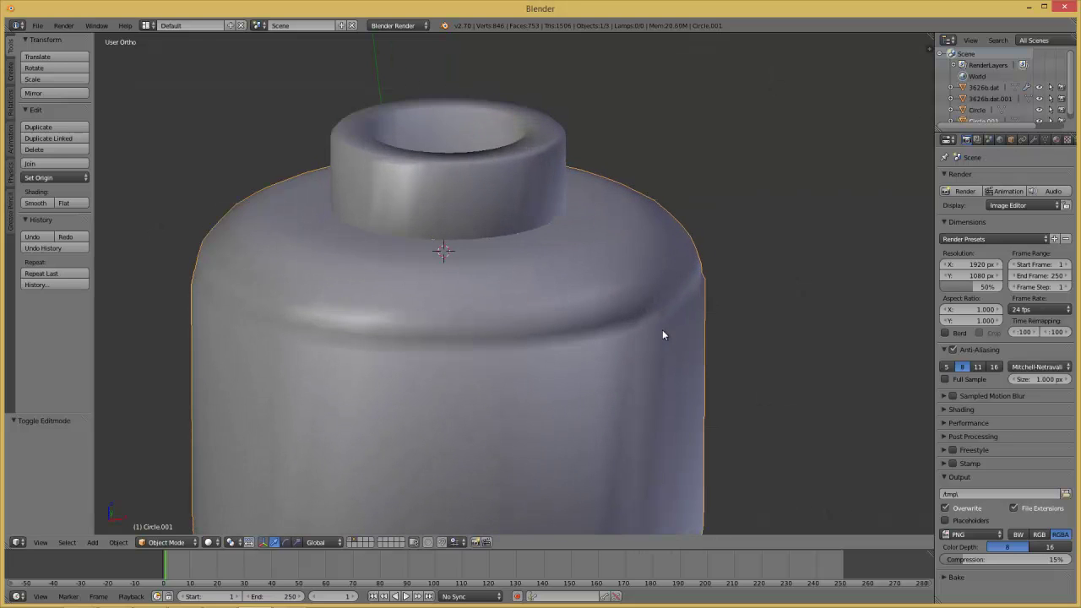
key("KP_1")
scroll(625, 257, "down", 1)
right_click(602, 249)
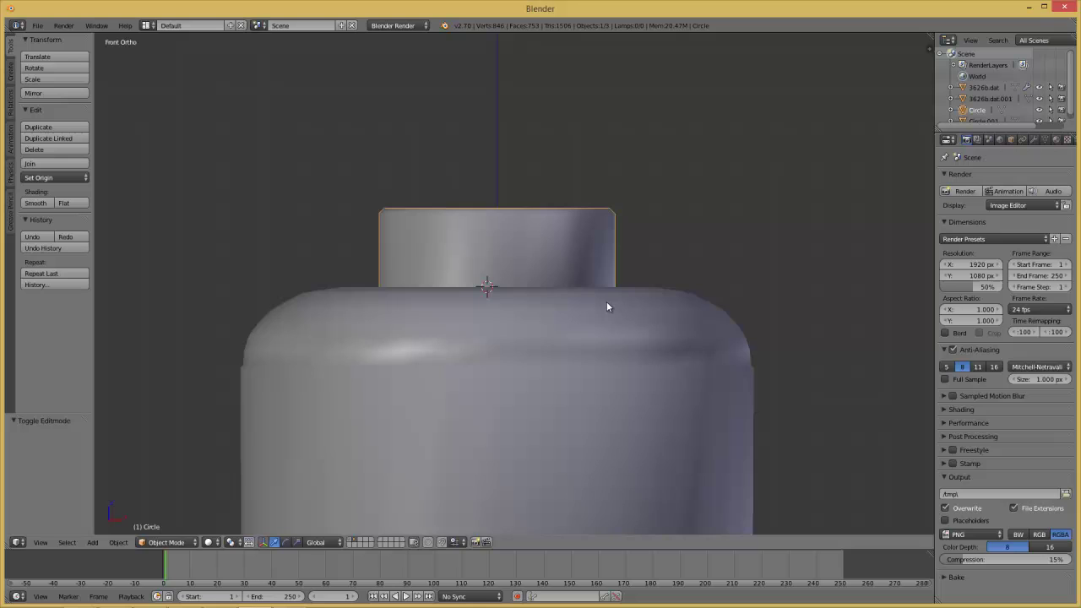
middle_click_drag(607, 306, 613, 337)
scroll(615, 343, "up", 1)
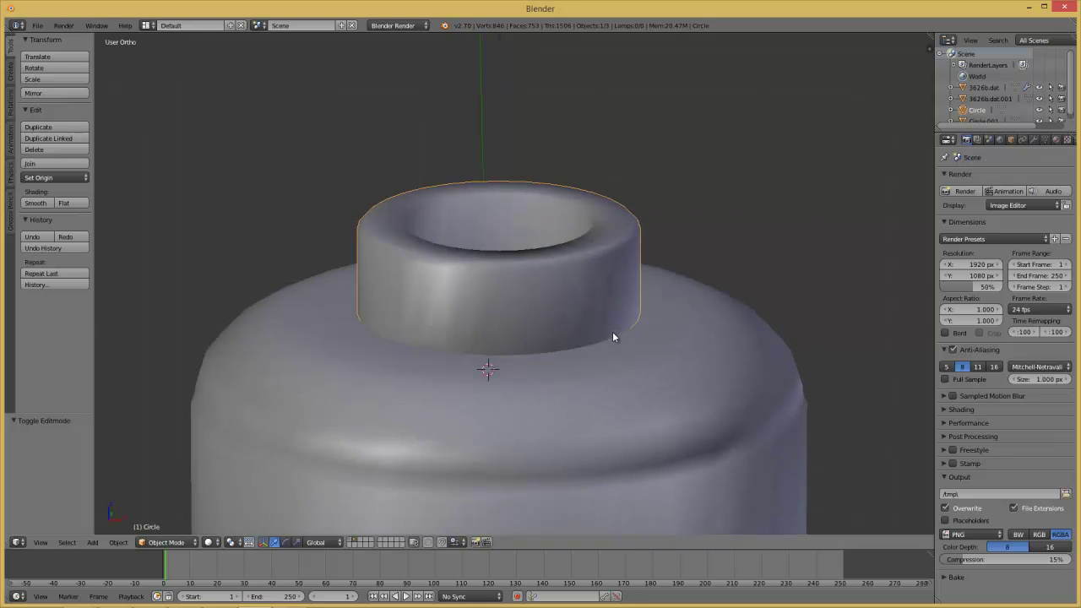
Box-select the stud's top vertex ring and make it flat-shaded
key("KP_1")
key("Tab")
key("z")
key("a")
key("a")
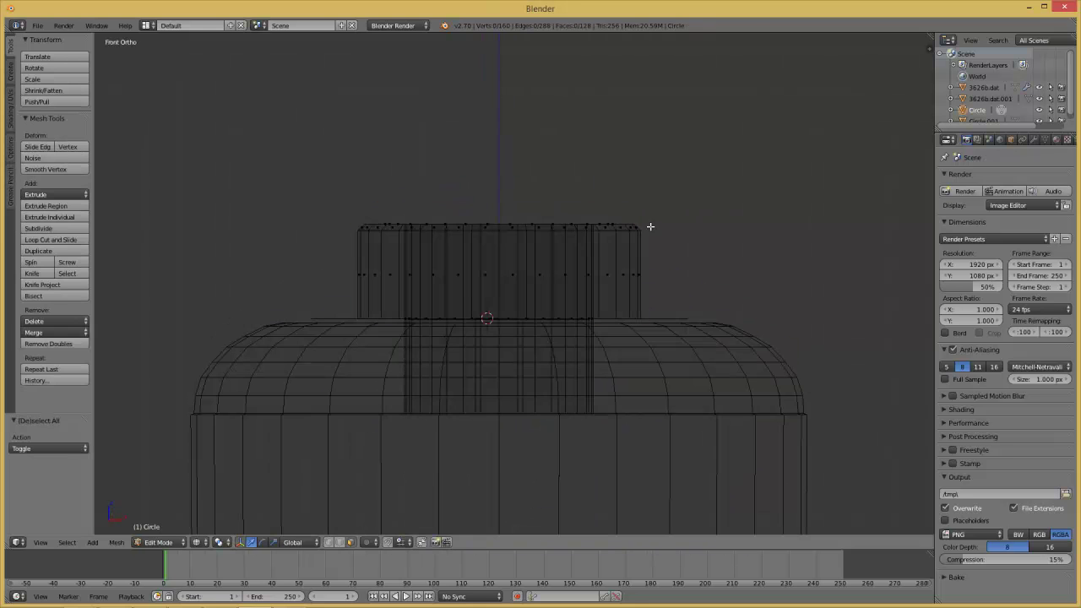
key("b")
left_click_drag(450, 202, 312, 267)
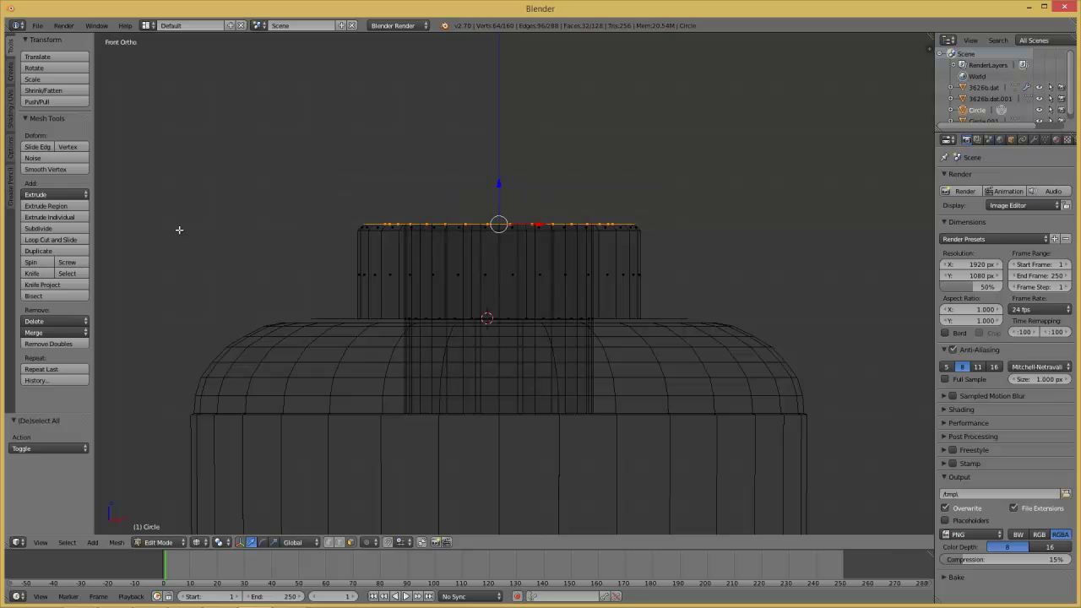
left_click(11, 127)
left_click(66, 68)
key("Tab")
Select the yellow 3626b.dat.001 part and remove its material slot
mouse_move(465, 239)
middle_mouse_down()
mouse_move(472, 283)
mouse_move(576, 308)
mouse_move(575, 446)
middle_mouse_up()
key("z")
scroll(472, 283, "down", 3)
key("KP_1")
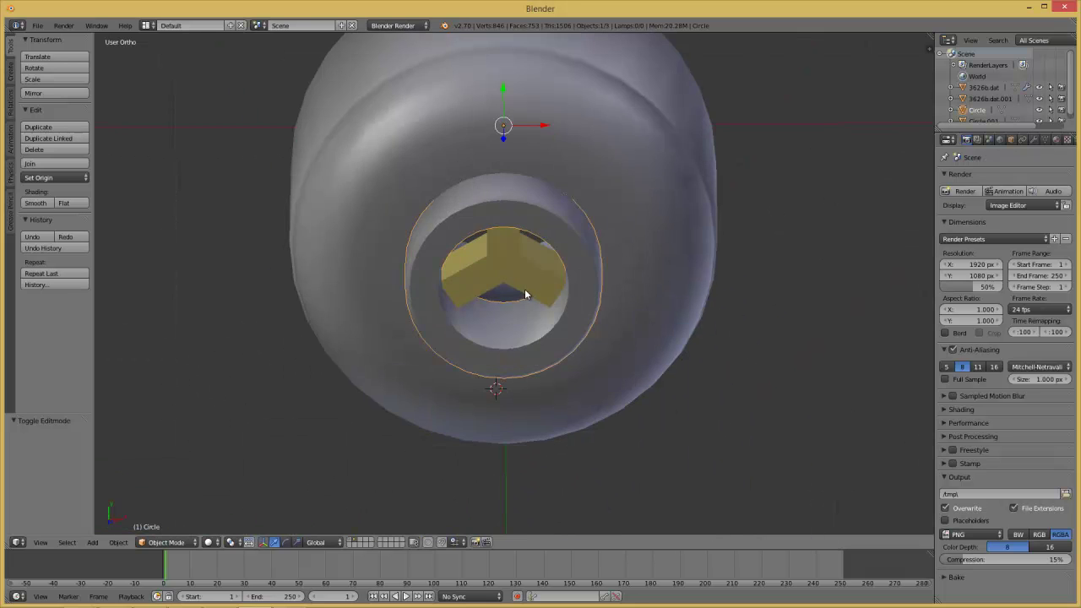
mouse_move(525, 289)
middle_mouse_down()
mouse_move(523, 234)
mouse_move(531, 308)
mouse_move(531, 299)
middle_mouse_up()
right_click(531, 299)
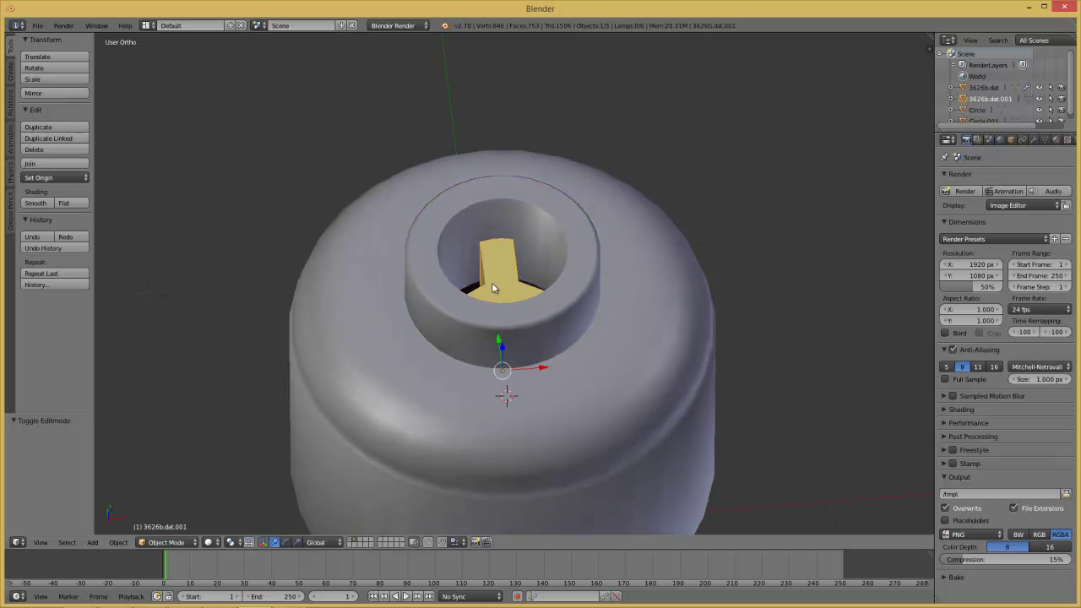
left_click(1055, 140)
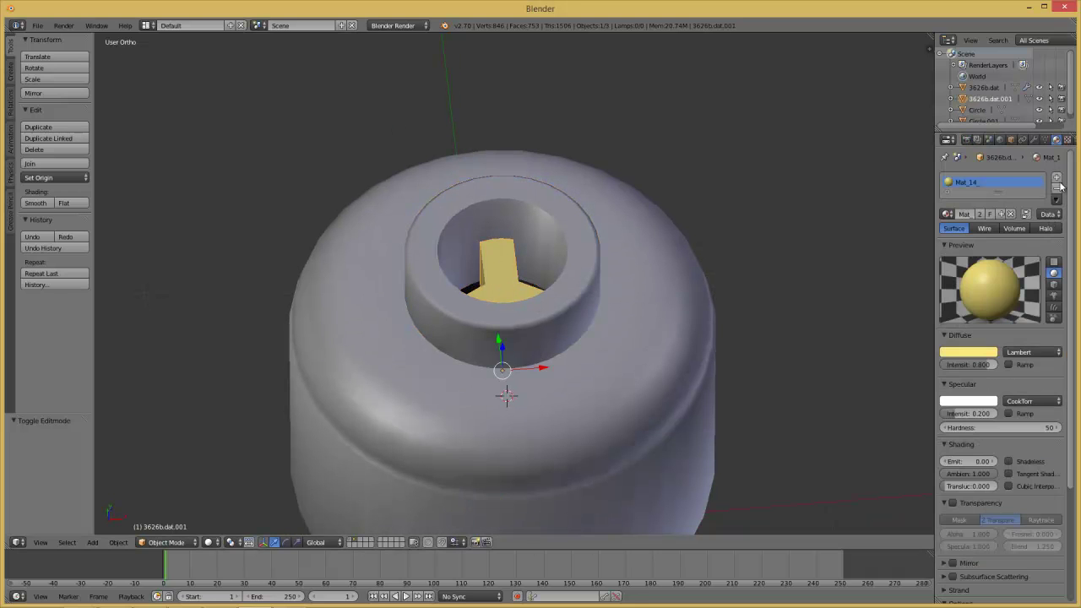
left_click(1066, 187)
Select the smooth Circle.001 head and enter Edit Mode with nothing selected
middle_click_drag(558, 325, 532, 249)
scroll(677, 351, "down", 2)
key("KP_1")
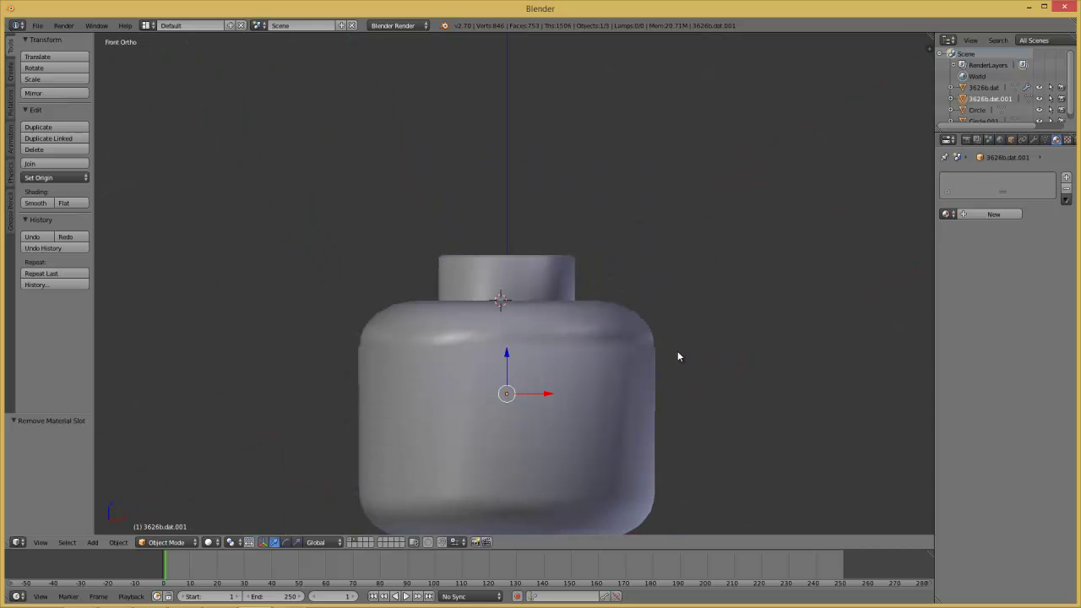
right_click(567, 373)
key("Tab")
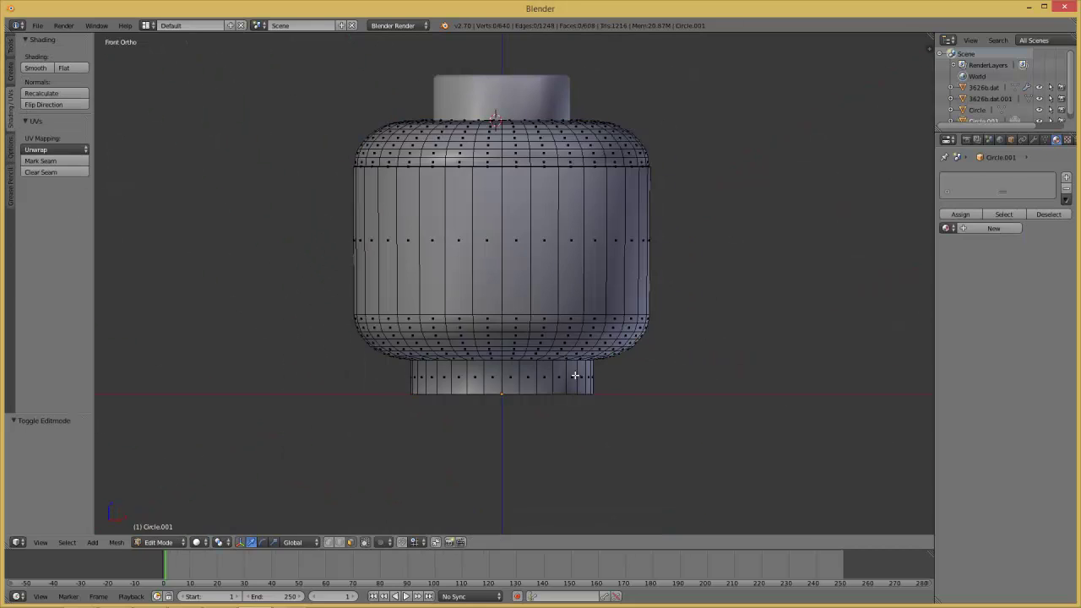
key("a")
key("a")
Box-select the neck ring vertices in wireframe and examine them from above in solid shading
key("b")
left_click_drag(396, 369, 734, 465)
key("z")
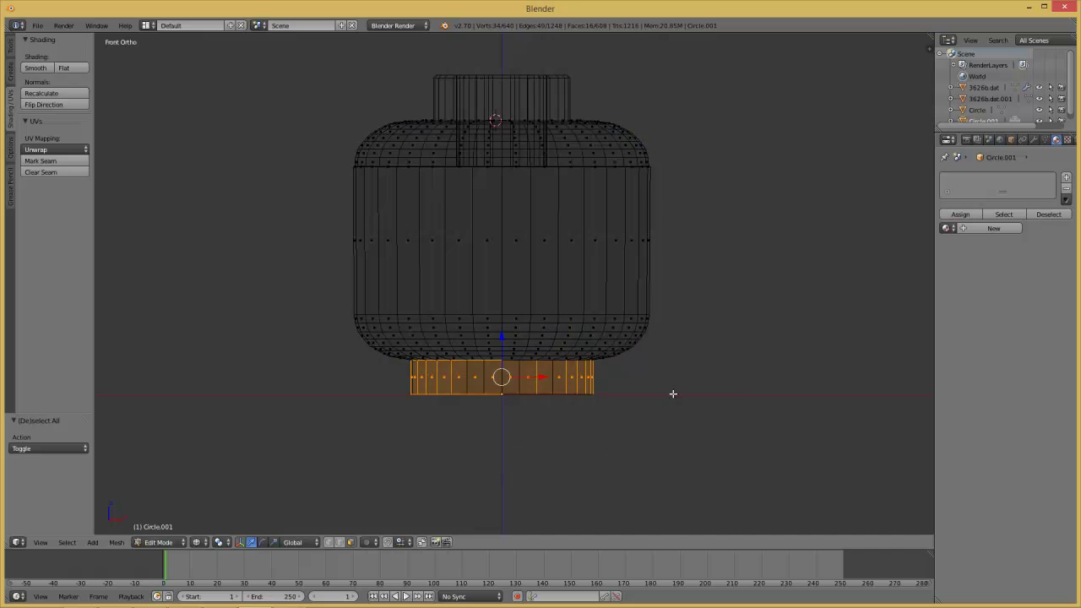
key("b")
left_click_drag(673, 370, 352, 412)
scroll(499, 416, "up", 3)
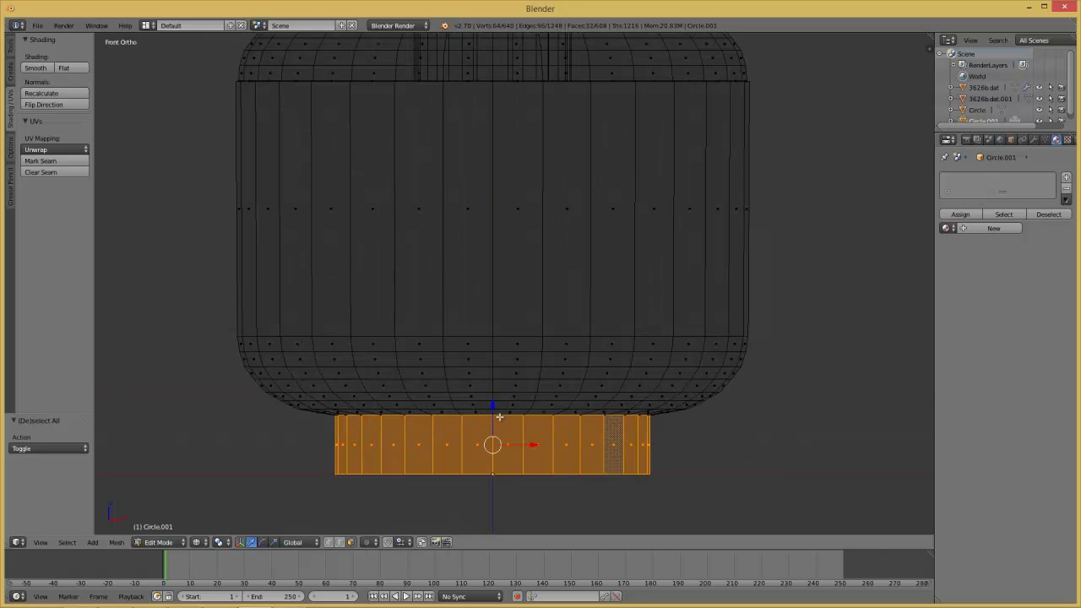
middle_click_drag(500, 428, 509, 287)
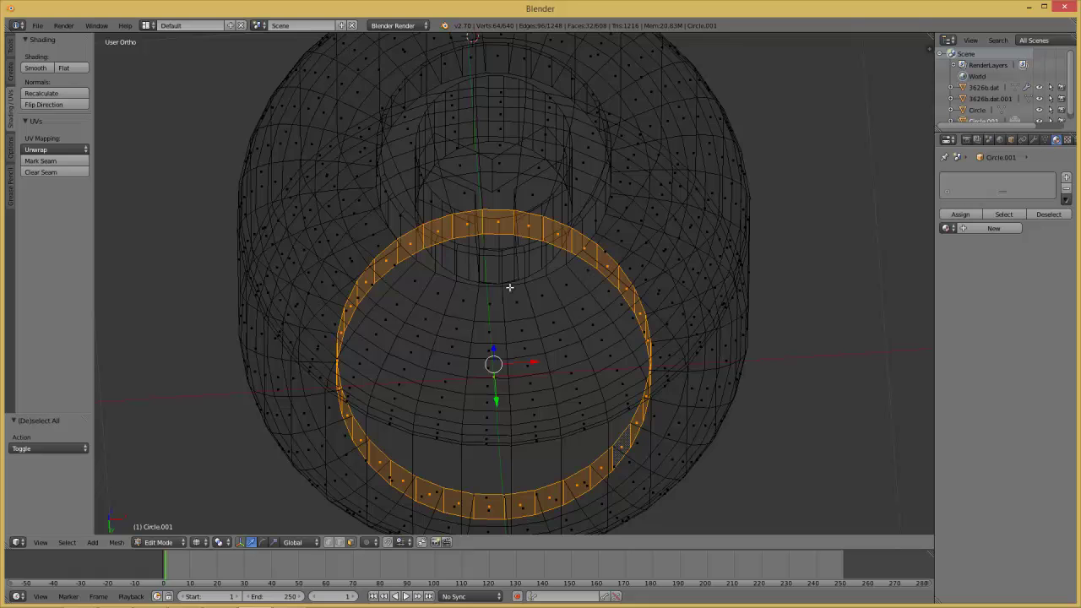
key("z")
key("z")
key("Tab")
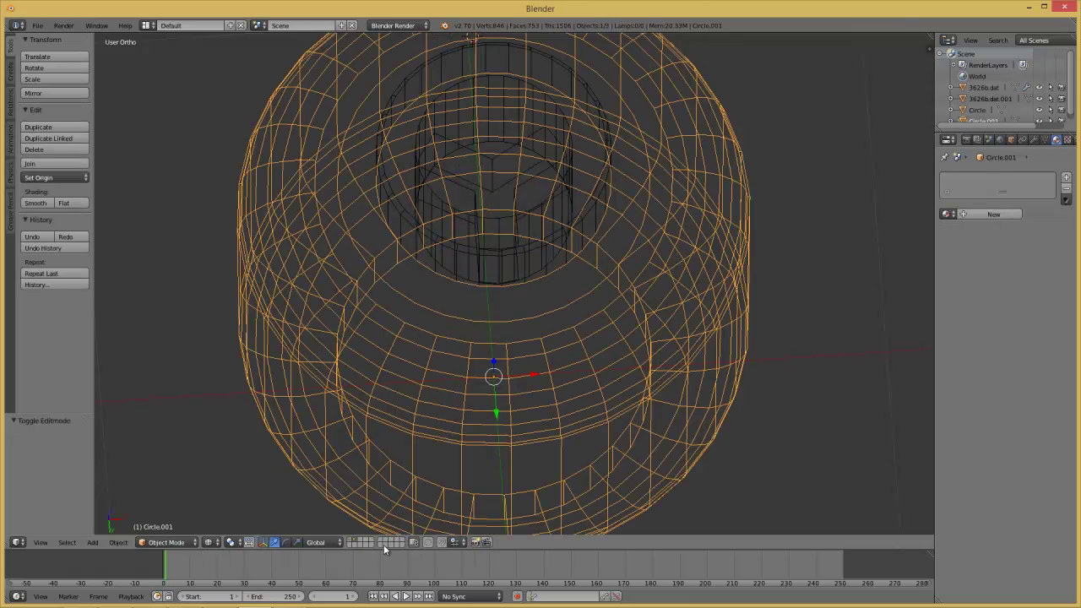
left_click(353, 543)
key("z")
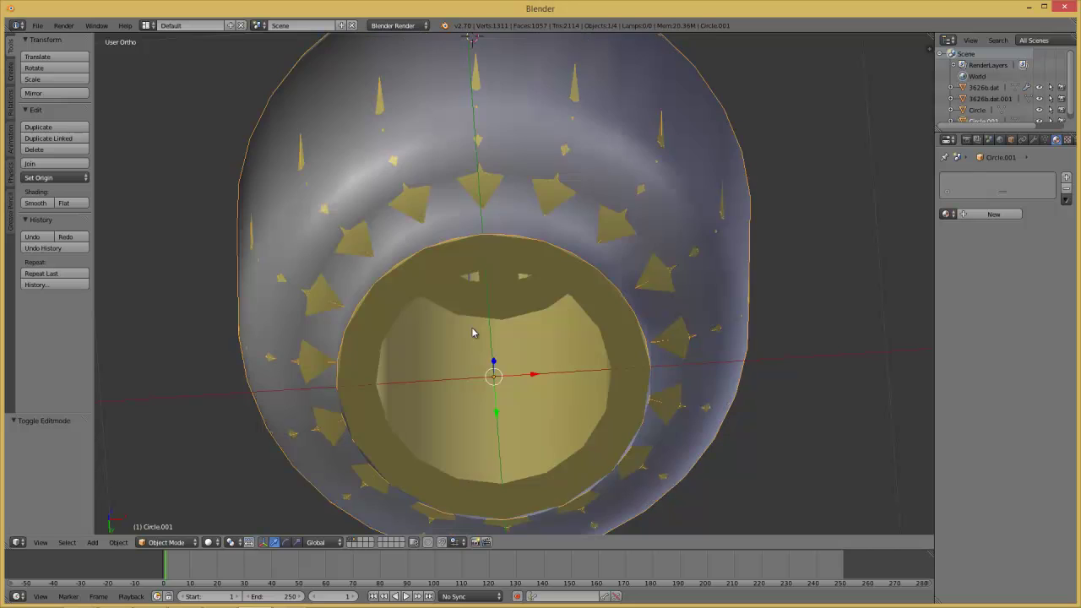
middle_click_drag(473, 331, 441, 475)
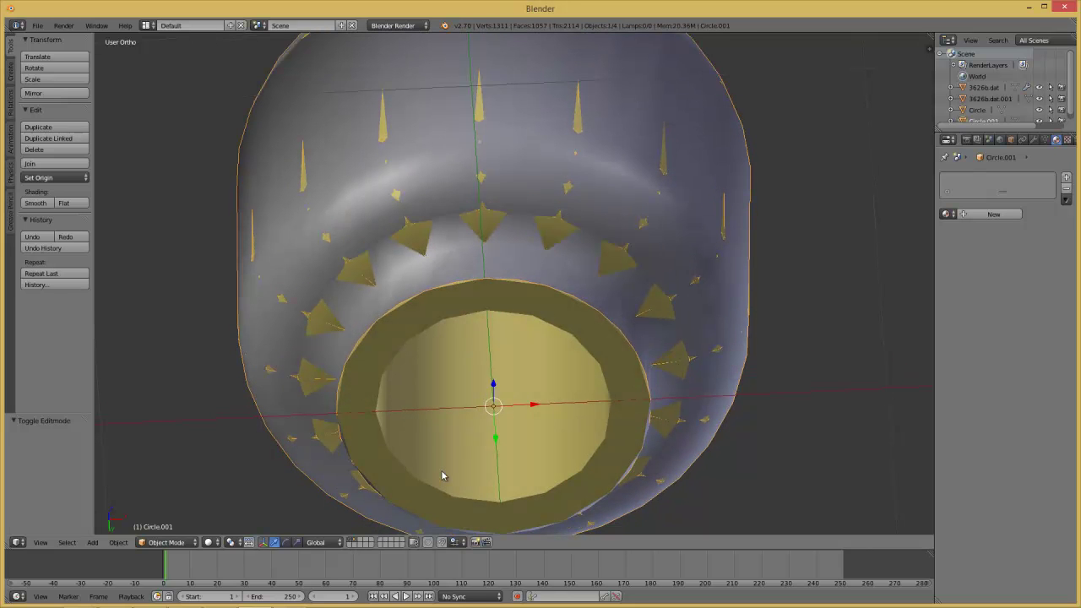
left_click(353, 543)
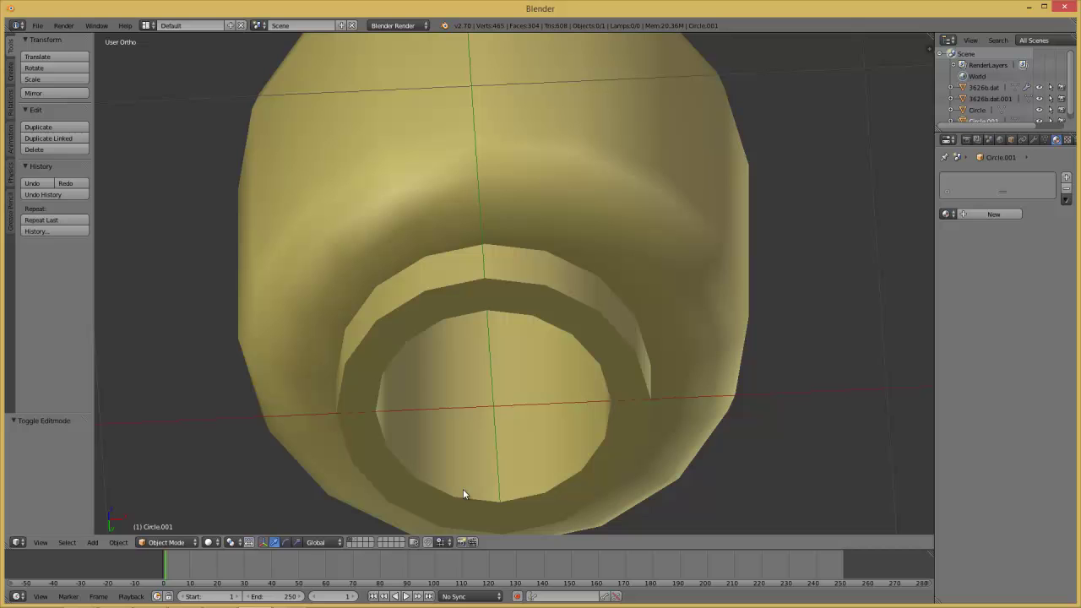
left_click(356, 543)
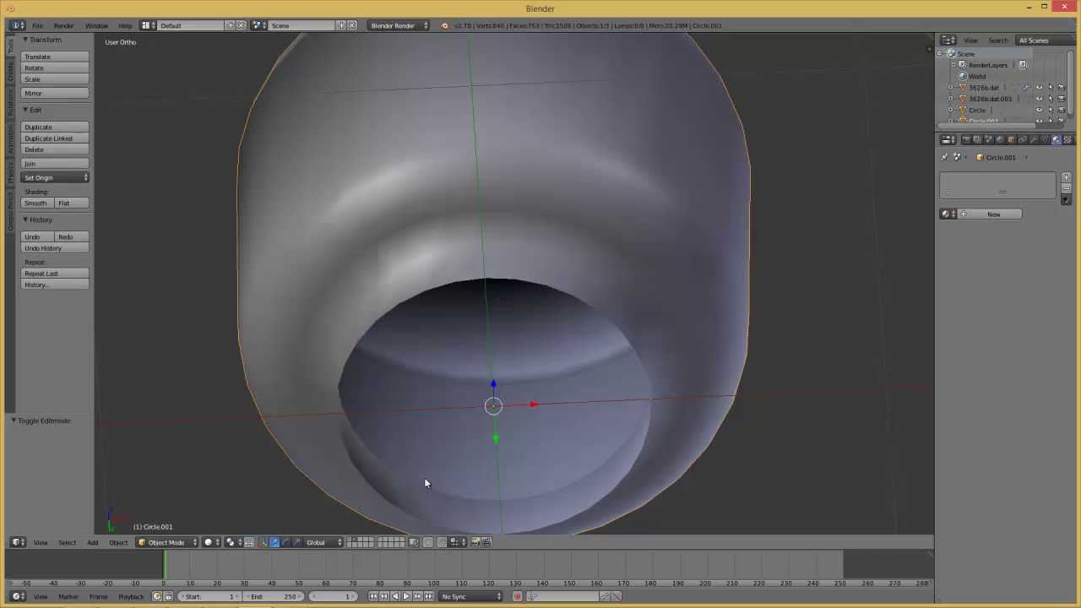
left_click(348, 543)
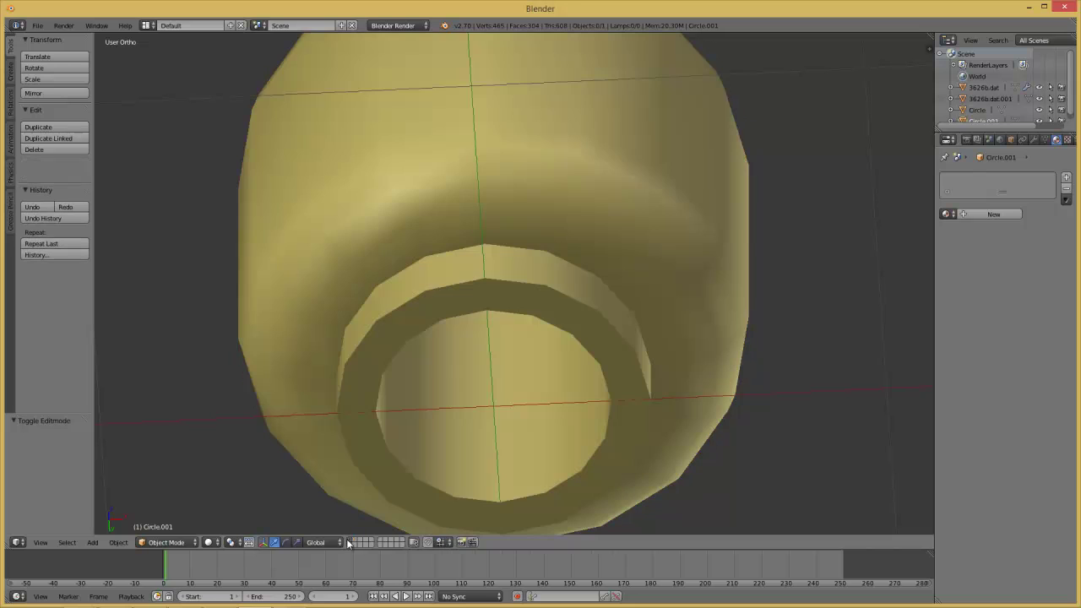
middle_click_drag(549, 396, 553, 408)
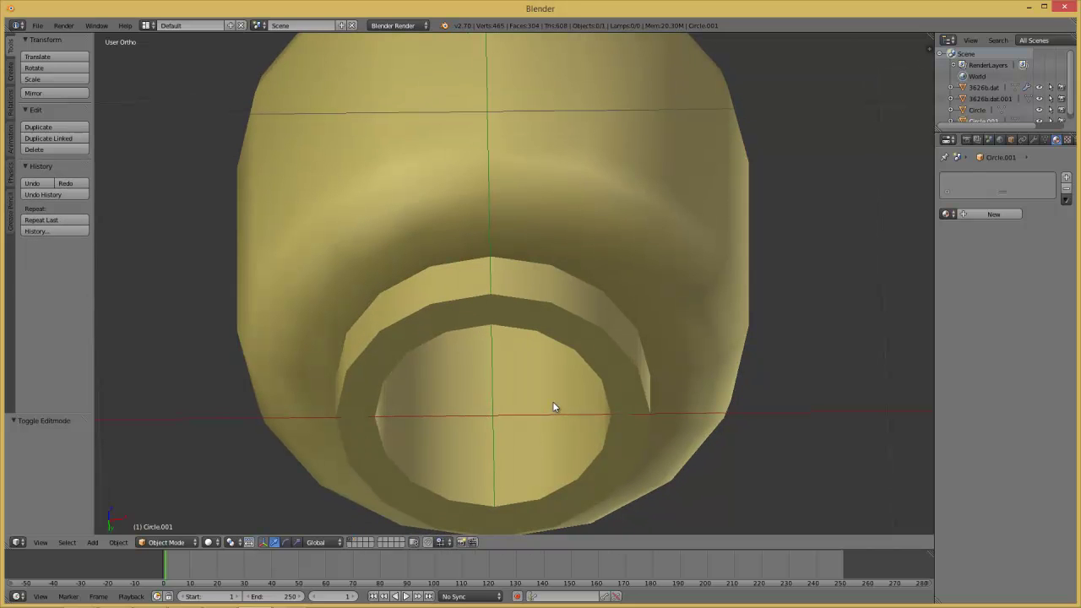
left_click(354, 543)
middle_click_drag(457, 479, 520, 466)
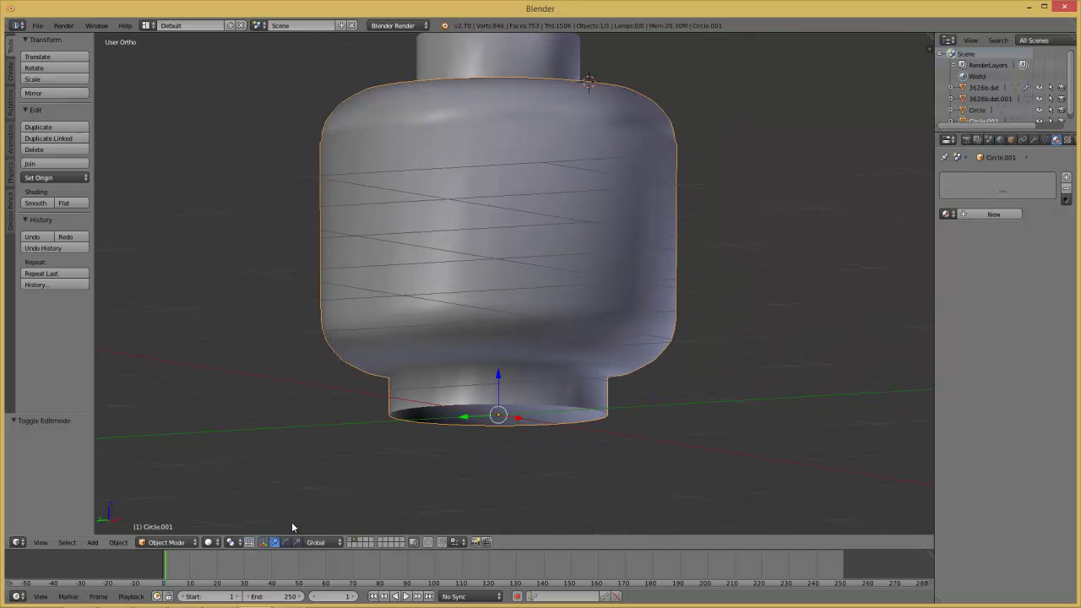
left_click(351, 542)
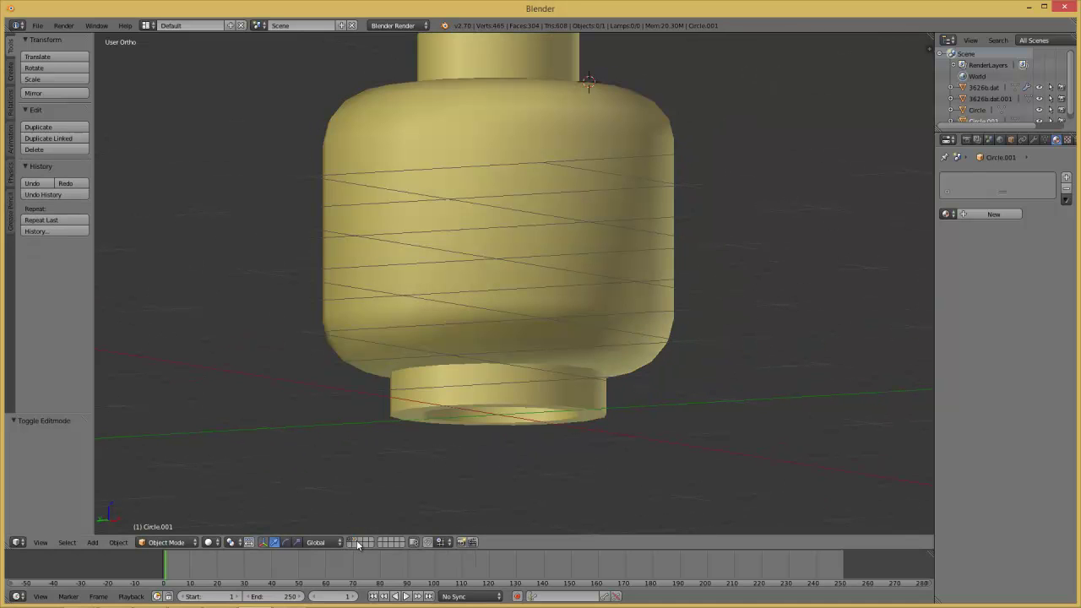
key("1")
key("Tab")
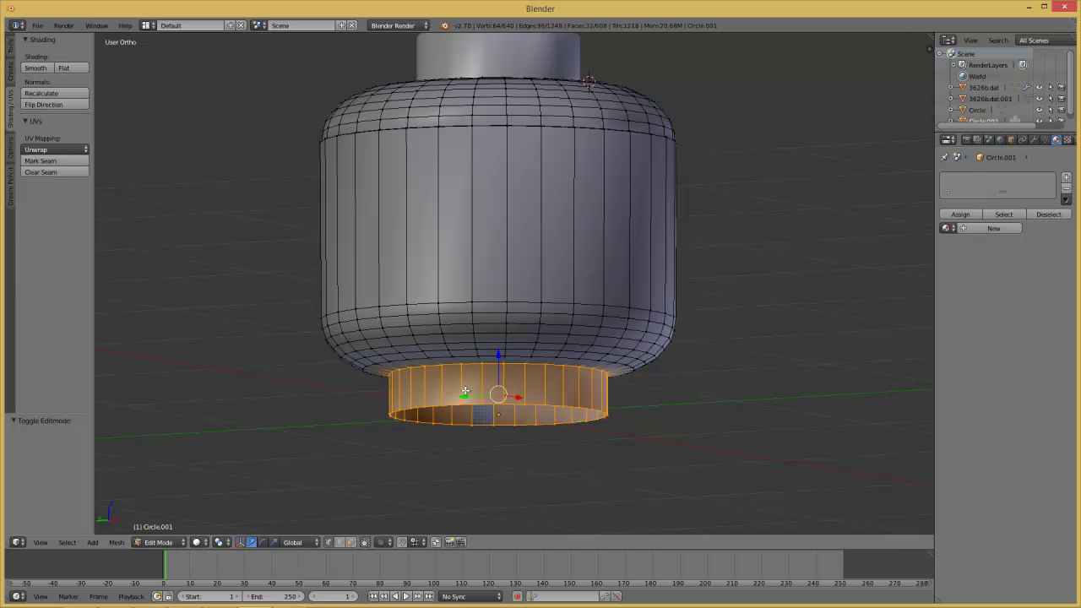
key("KP_1")
key("Tab")
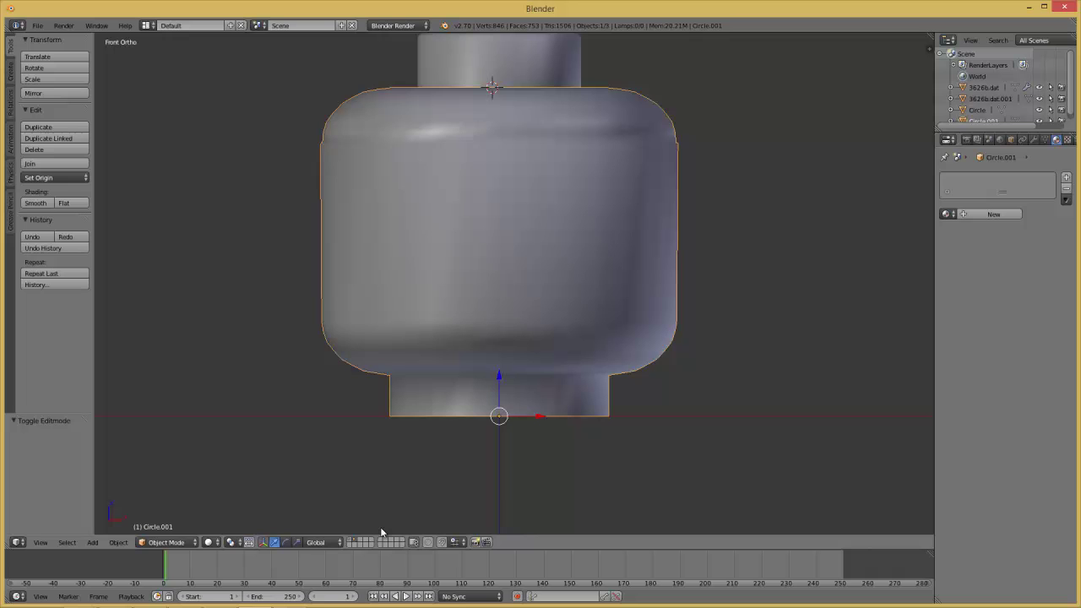
left_click(355, 542, "shift")
In Edit Mode with wireframe shading, box-select the bottom ring of neck vertices
key("Tab")
middle_click_drag(464, 420, 471, 392)
key("z")
key("KP_1")
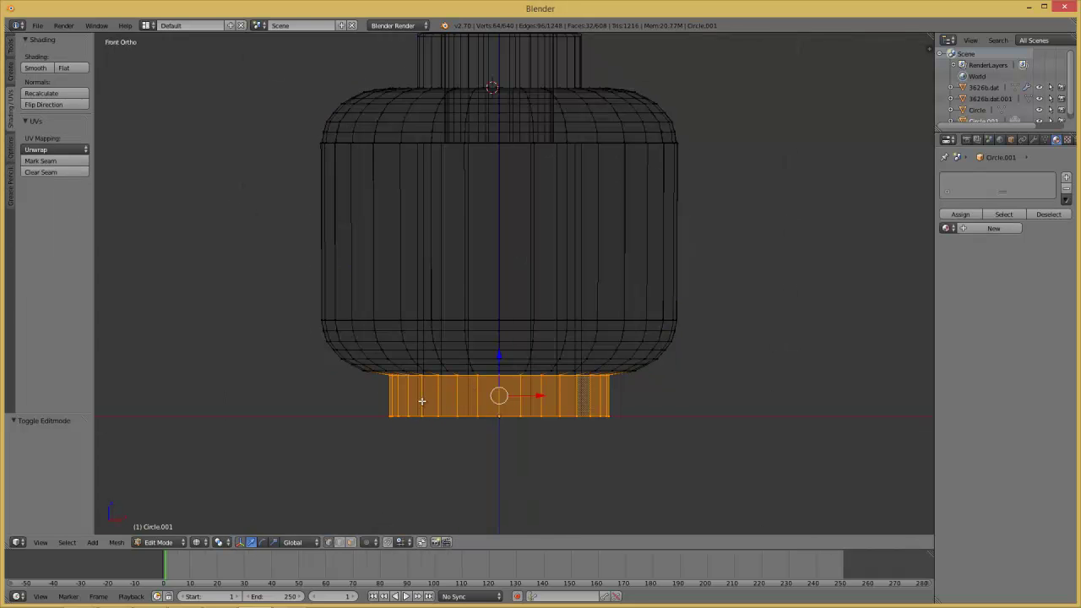
key("a")
key("z")
key("z")
key("z")
key("z")
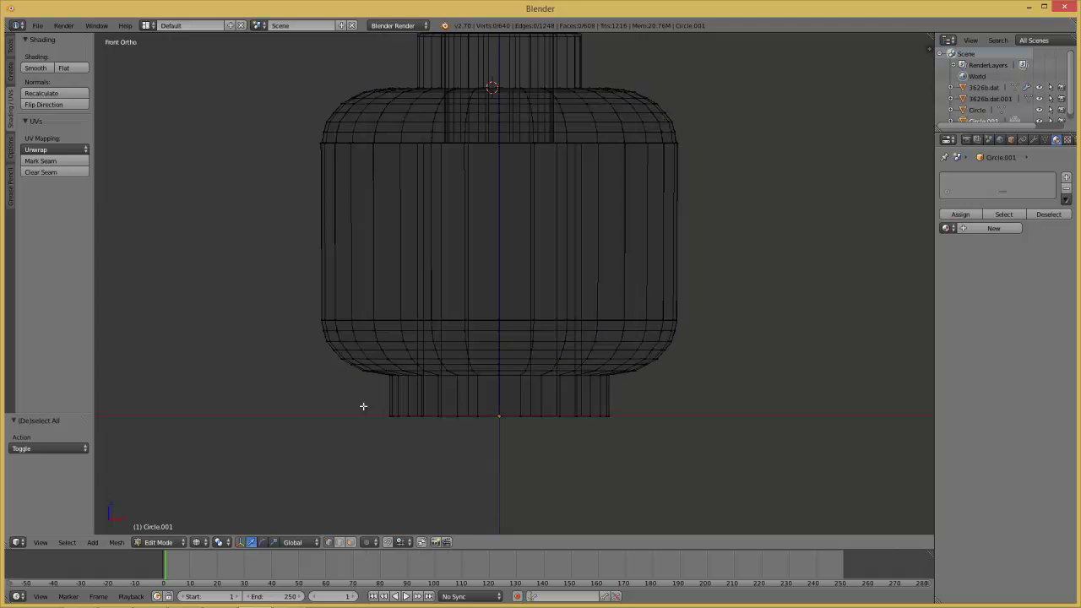
left_click_drag(363, 406, 735, 461)
key("KP_7")
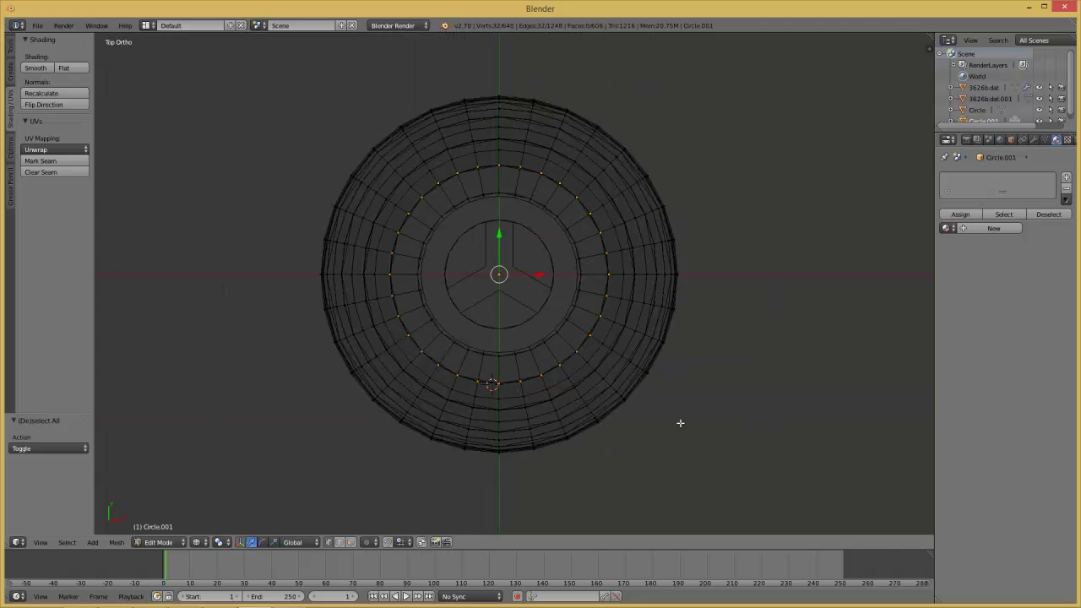
Extrude the bottom neck ring in place and scale it inward to 0.753
key("e")
right_click(657, 339)
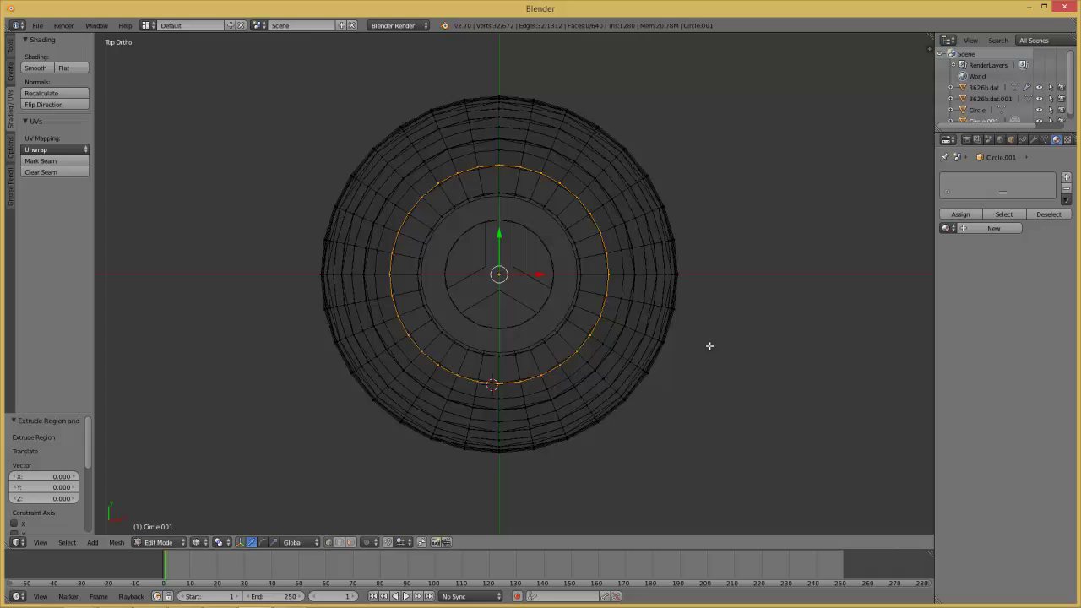
key("s")
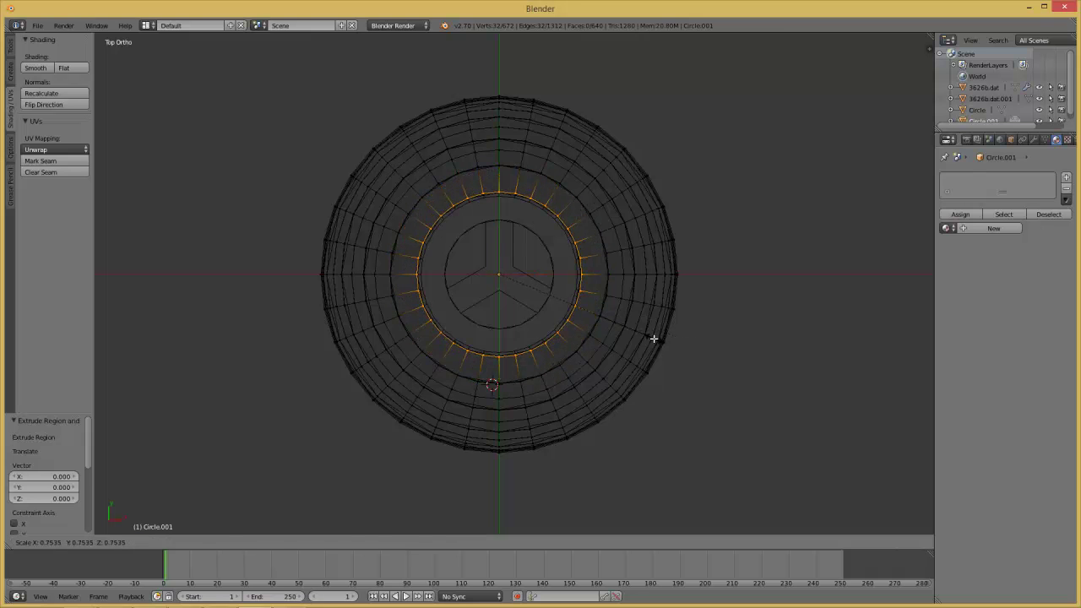
left_click(656, 338)
key("KP_1")
middle_click_drag(644, 295, 608, 389)
key("KP_1")
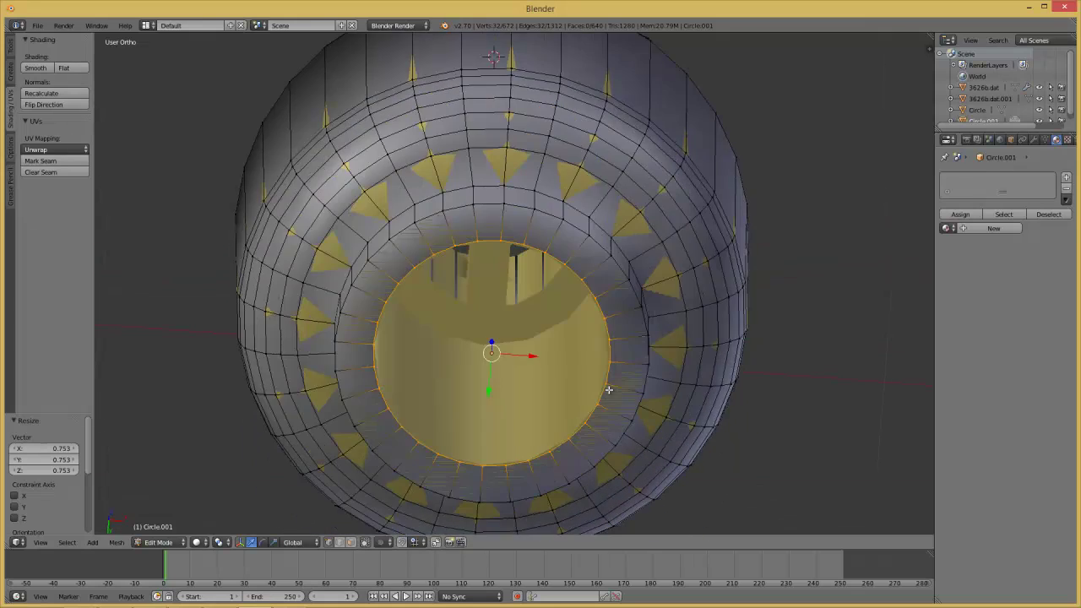
key("z")
Extrude the inner ring again and raise it about 0.98 on Z into the head
key("e")
right_click(605, 388)
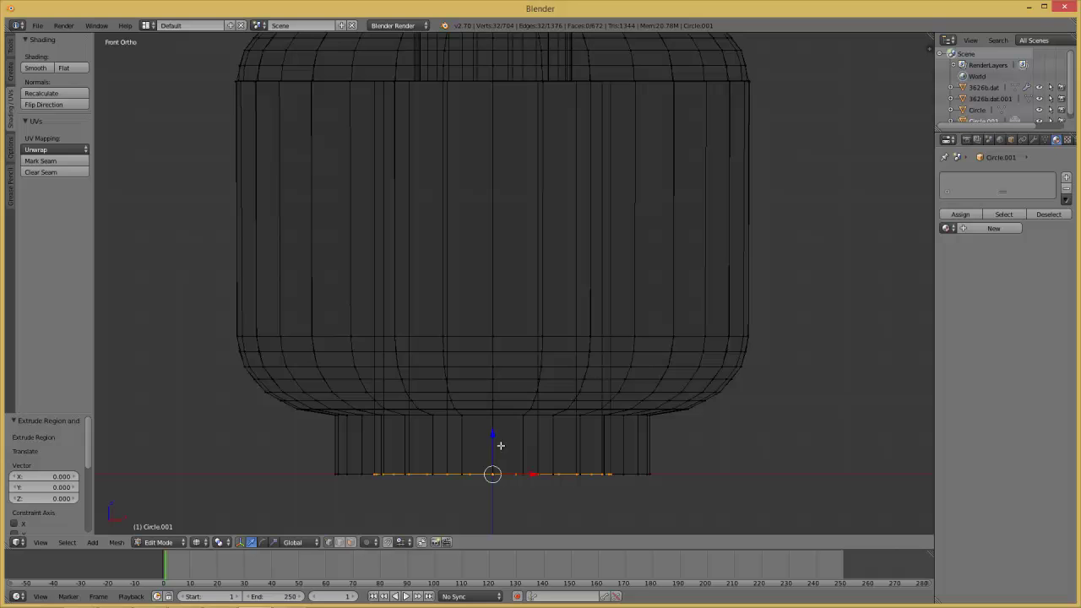
key("g")
key("z")
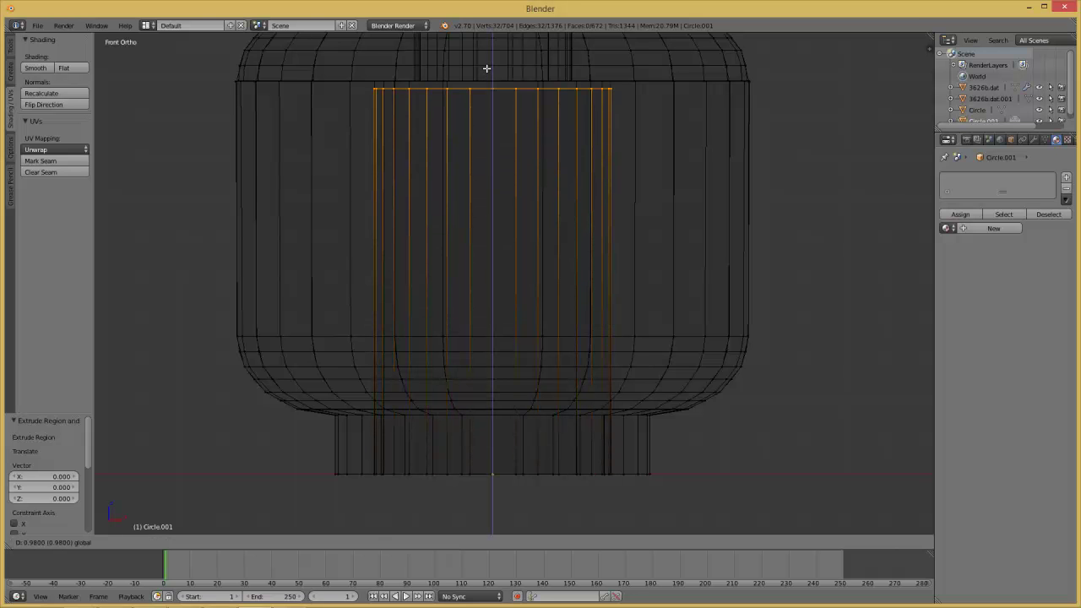
left_click(489, 64)
key("a")
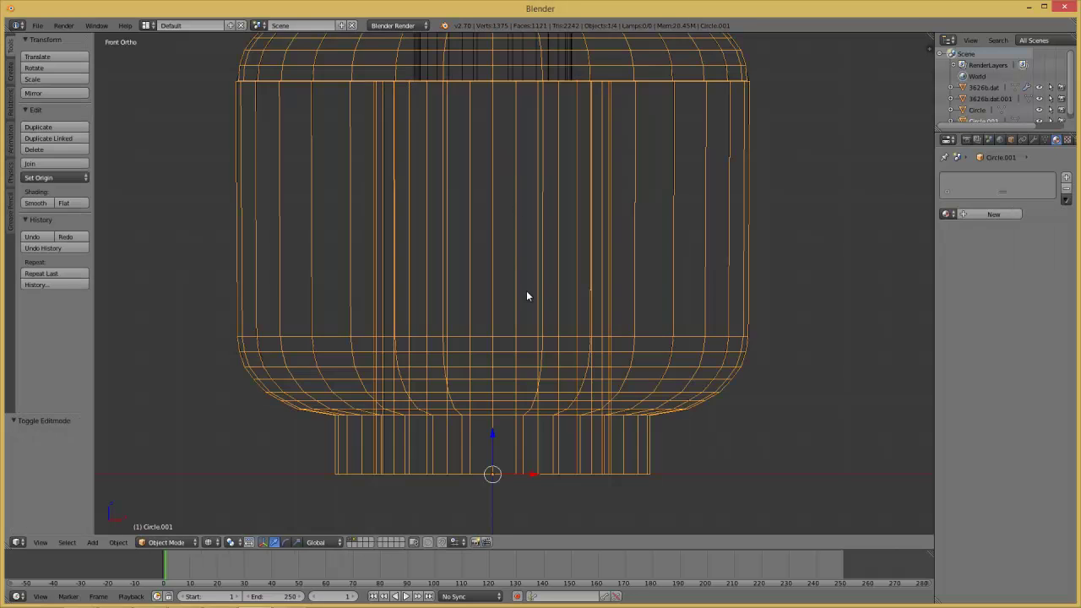
key("Tab")
key("z")
scroll(540, 295, "down", 2)
key("z")
scroll(553, 313, "down", 1)
In face mode, box-select the head's faces and deselect the neck faces
key("Tab")
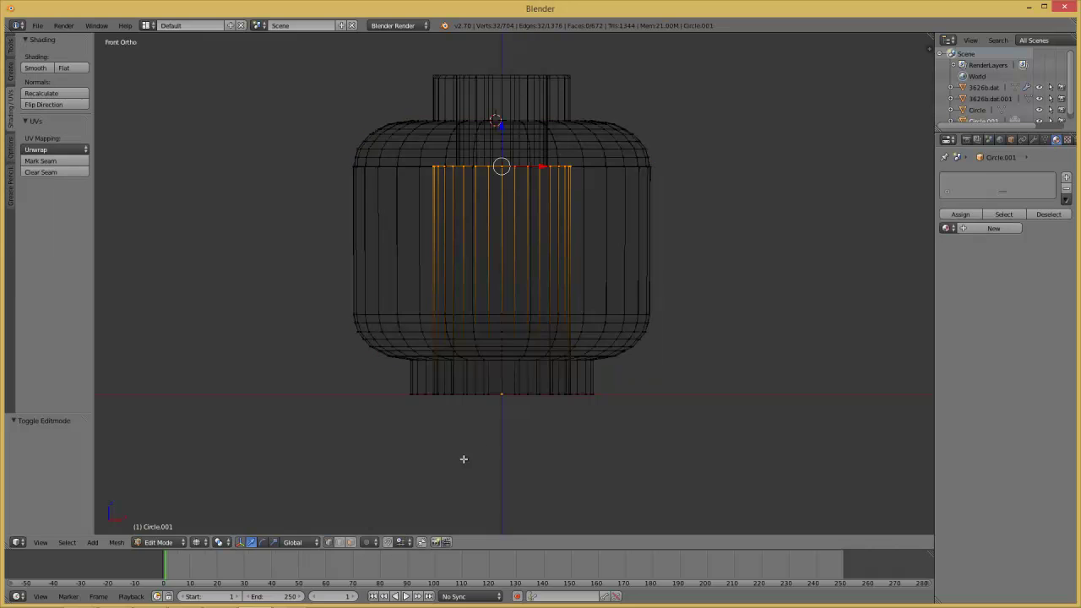
key("b")
left_click_drag(374, 381, 642, 425)
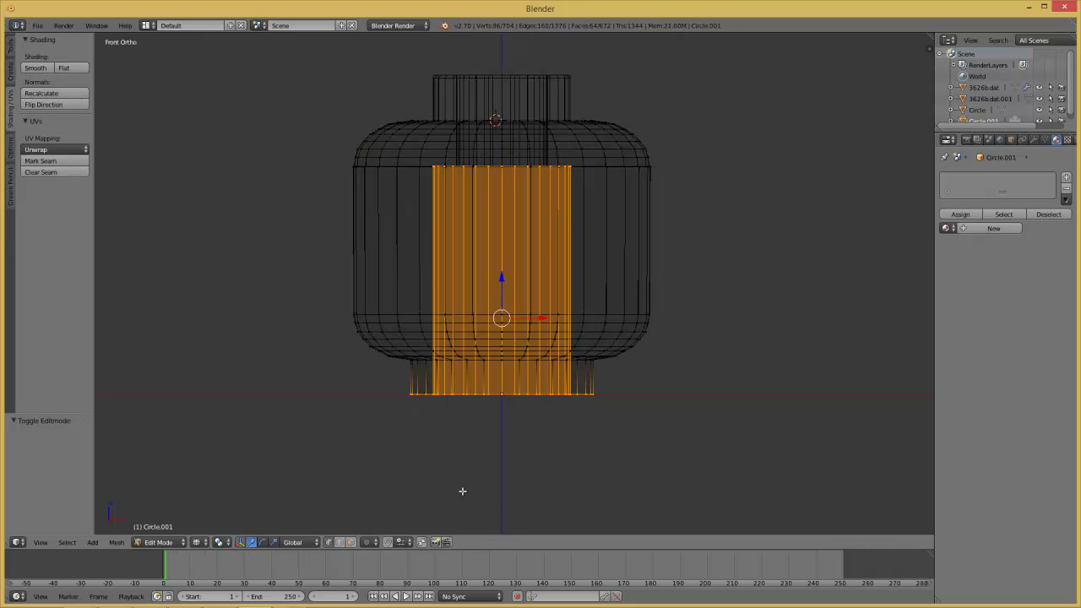
left_click(349, 545)
key("b")
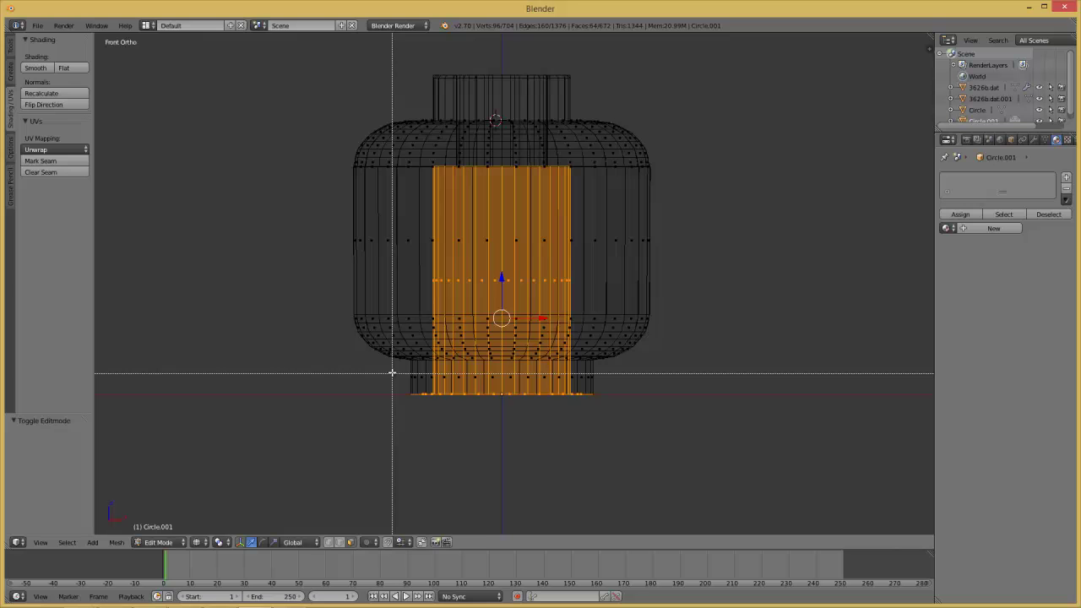
left_click_drag(394, 369, 637, 397)
key("Tab")
Duplicate the head in place as Circle.002 and delete its selected faces
key("shift+d")
right_click(635, 347)
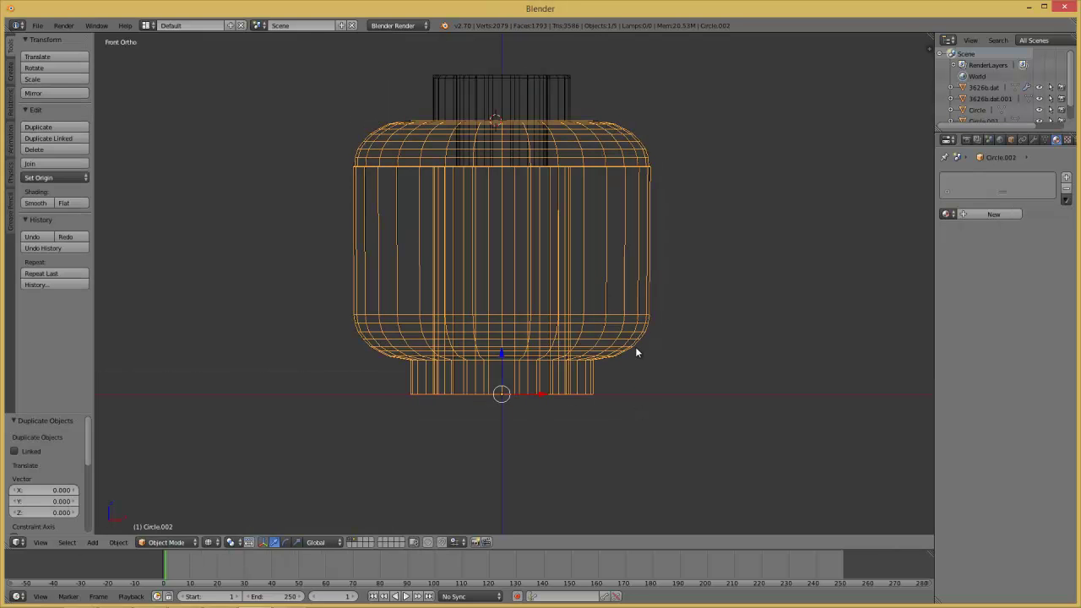
key("Tab")
key("x")
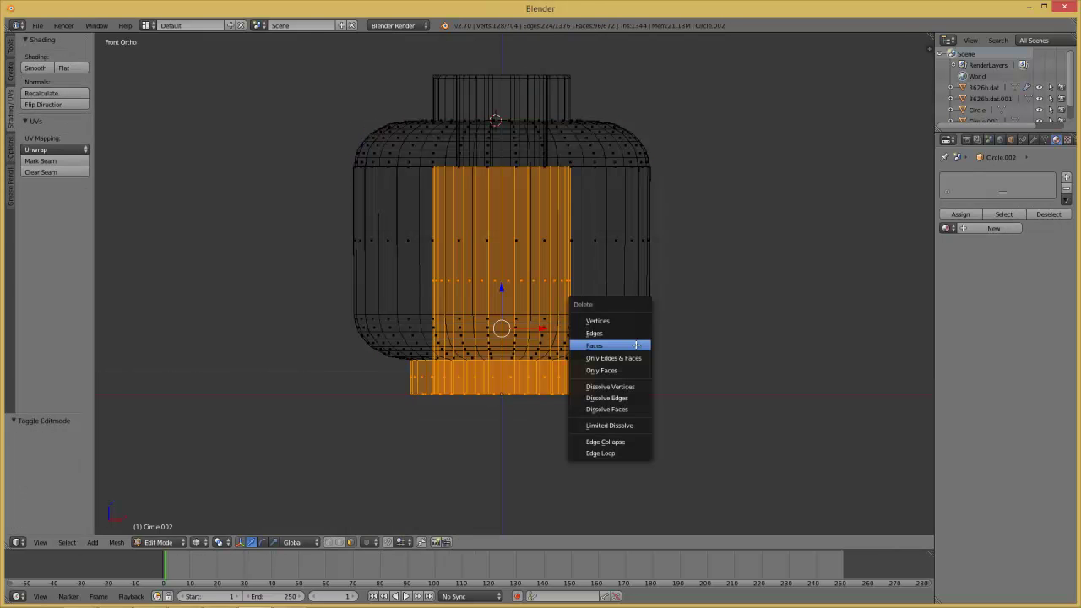
left_click(636, 344)
key("Tab")
On the original Circle.001, invert the face selection and delete those faces, keeping the neck tube
right_click(591, 380)
key("Tab")
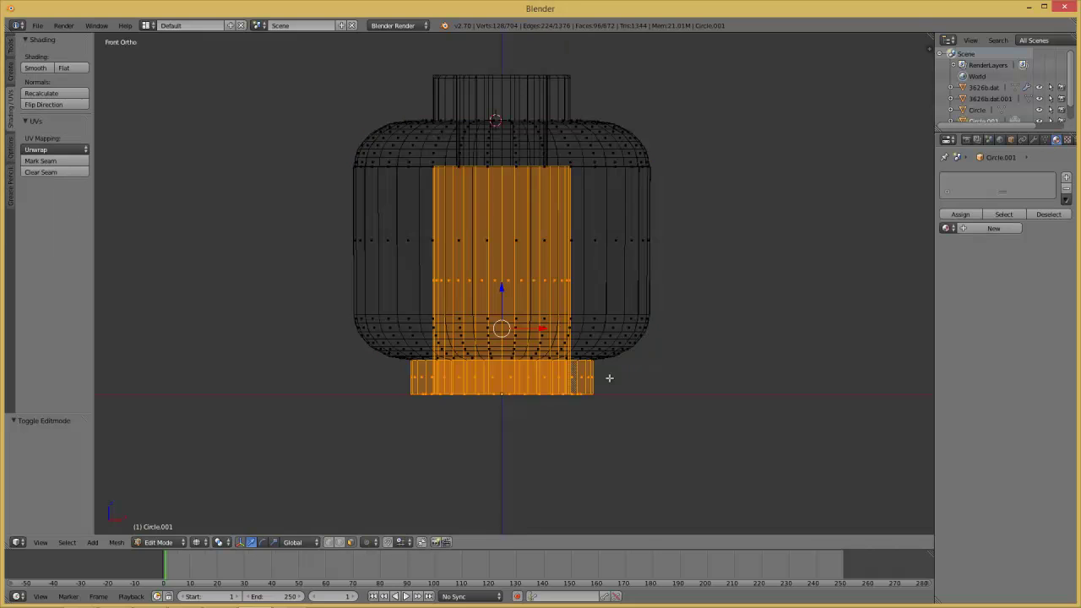
key("w")
left_click(610, 377)
key("x")
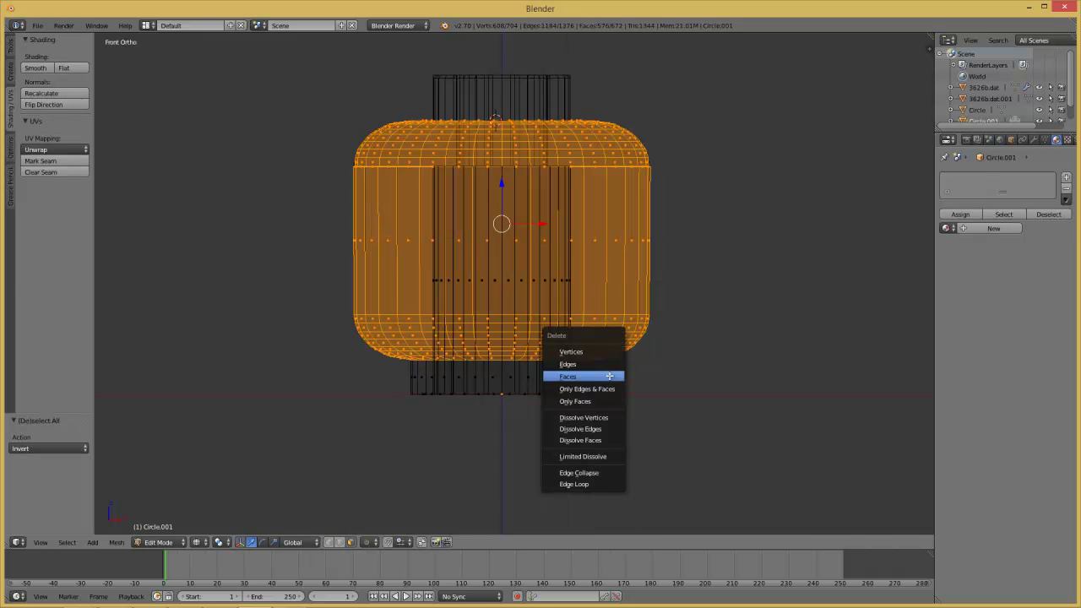
left_click(608, 374)
key("Tab")
key("z")
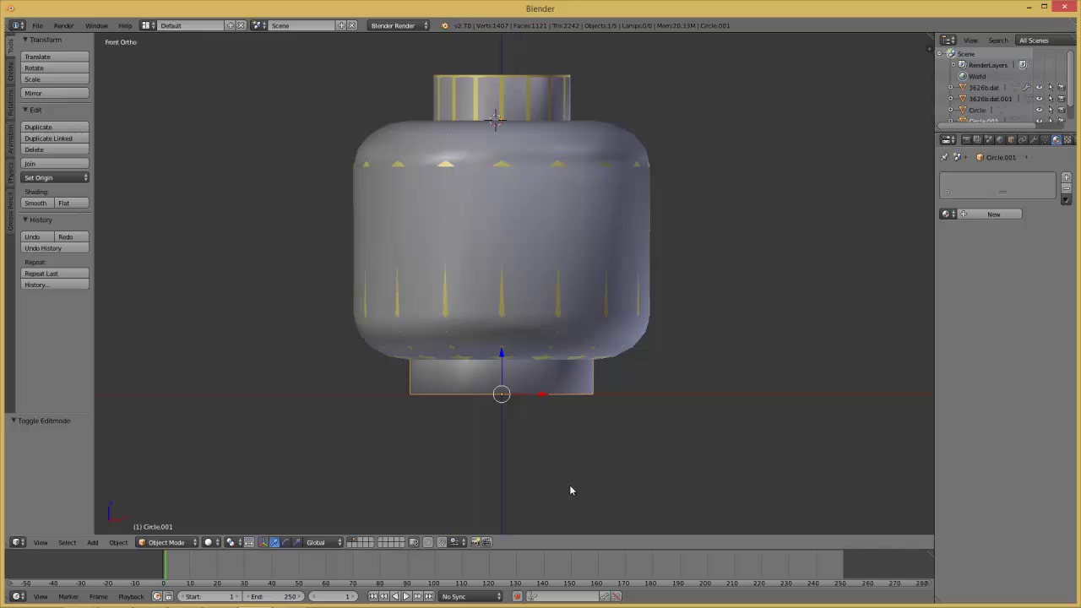
left_click(358, 543)
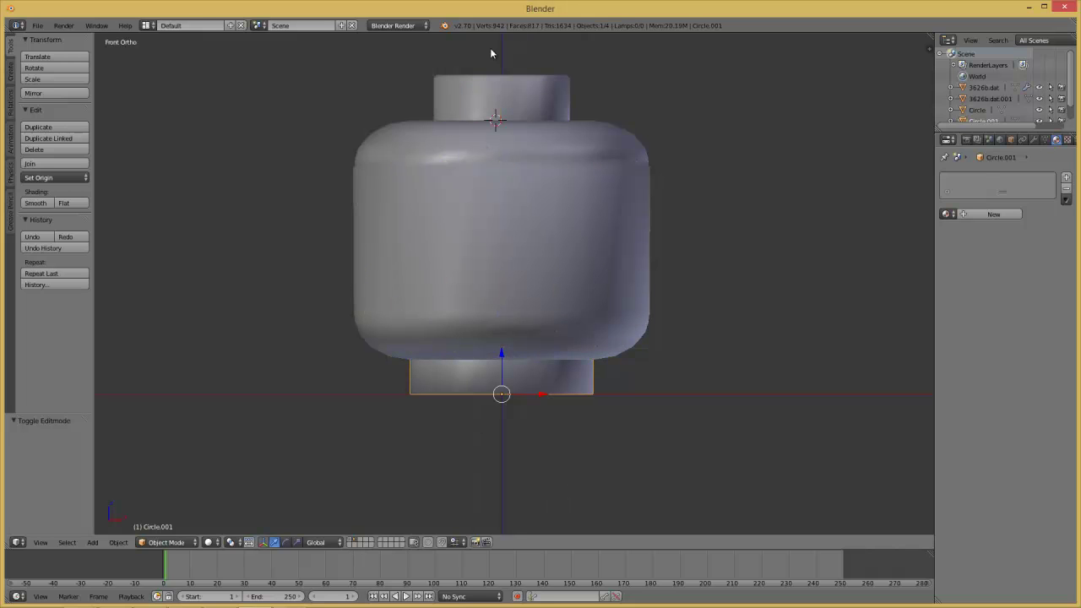
Add a Catmull-Clark Subdivision Surface modifier (view 1, render 2) to Circle.002
right_click(564, 272)
key("z")
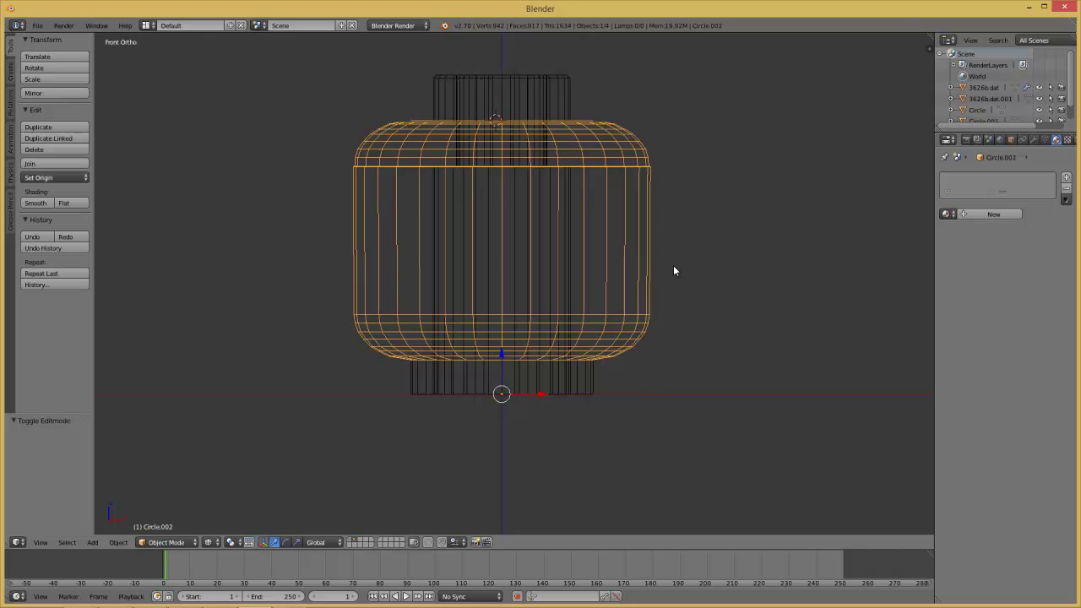
middle_click_drag(673, 266, 660, 346, "shift")
left_click(1034, 141)
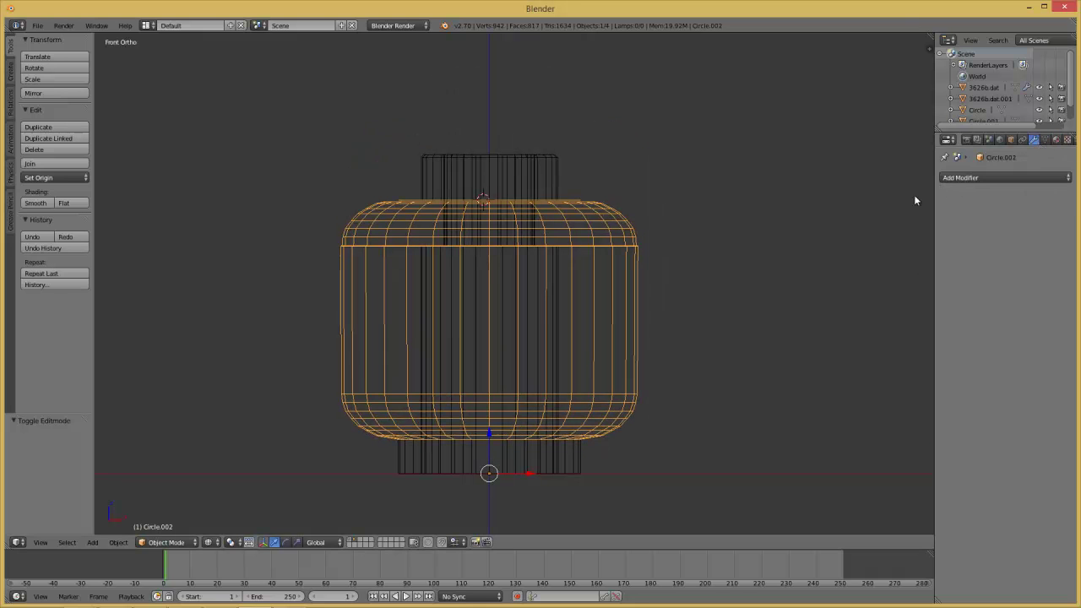
left_click(985, 178)
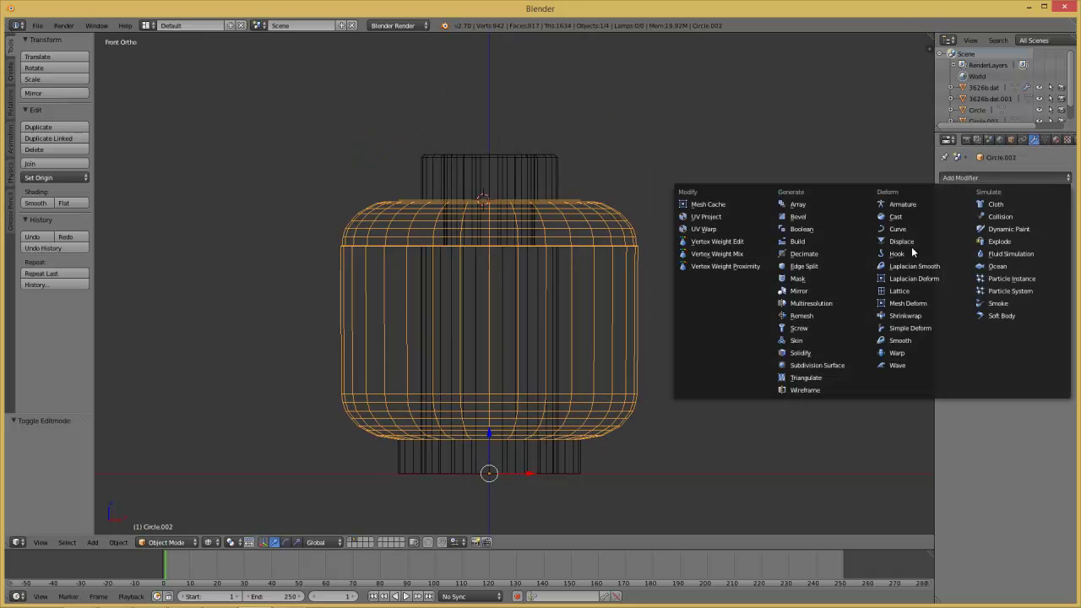
left_click(849, 365)
Orbit and toggle solid/wireframe shading to inspect the smoothed head and its hollow end
key("z")
key("z")
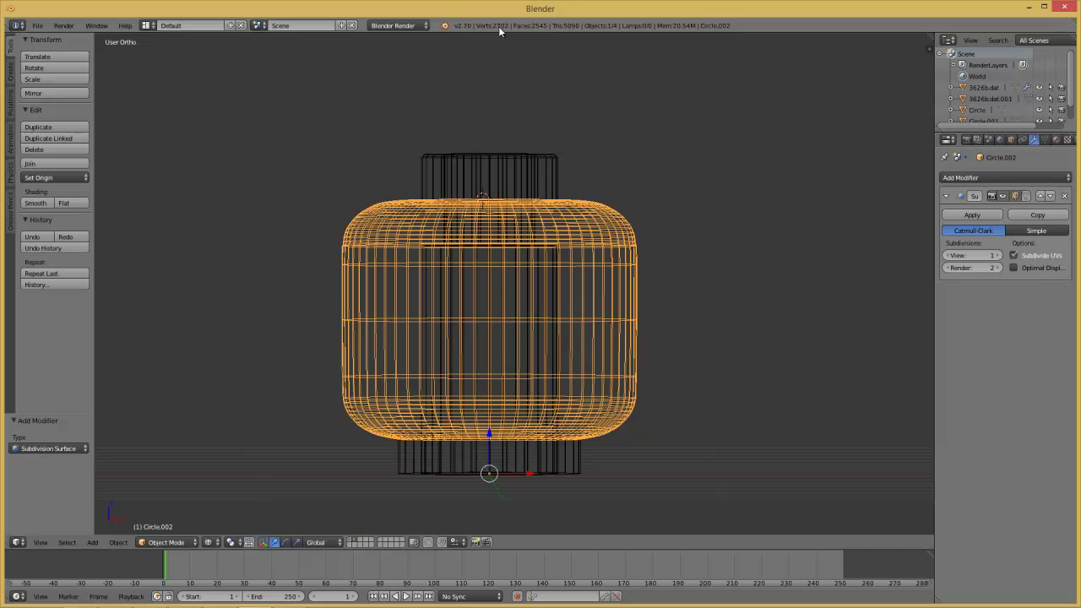
mouse_move(532, 127)
middle_mouse_down()
mouse_move(560, 212)
mouse_move(576, 223)
mouse_move(676, 245)
mouse_move(678, 217)
mouse_move(656, 169)
mouse_move(634, 185)
mouse_move(543, 200)
mouse_move(563, 266)
mouse_move(604, 275)
mouse_move(625, 313)
mouse_move(630, 306)
middle_mouse_up()
key("z")
key("z")
key("z")
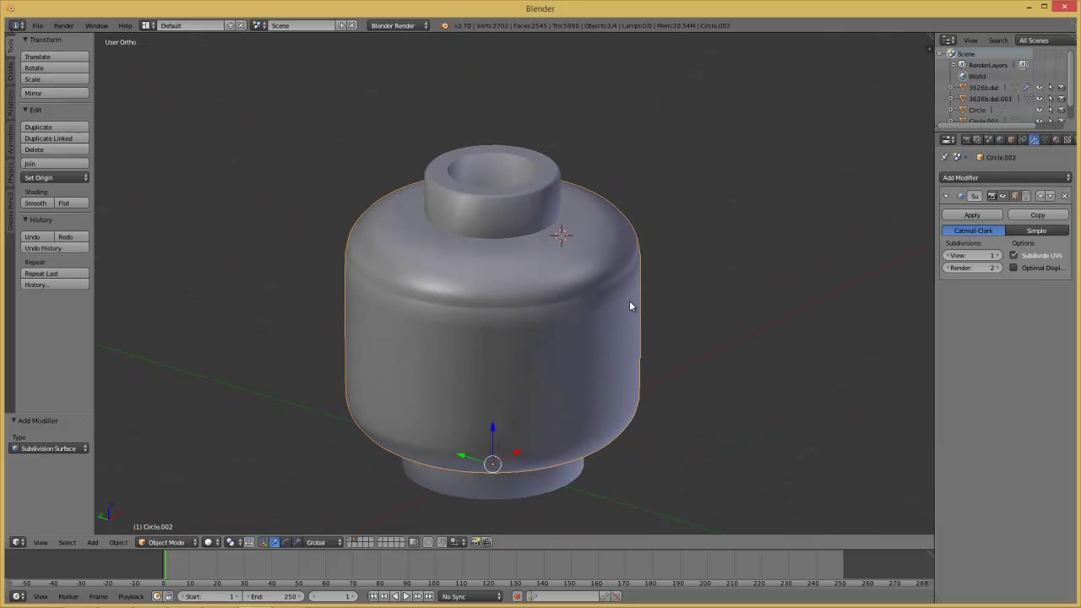
scroll(631, 279, "up", 4)
mouse_move(635, 259)
middle_mouse_down()
mouse_move(642, 239)
mouse_move(666, 374)
mouse_move(647, 345)
middle_mouse_up()
scroll(651, 355, "down", 5)
key("z")
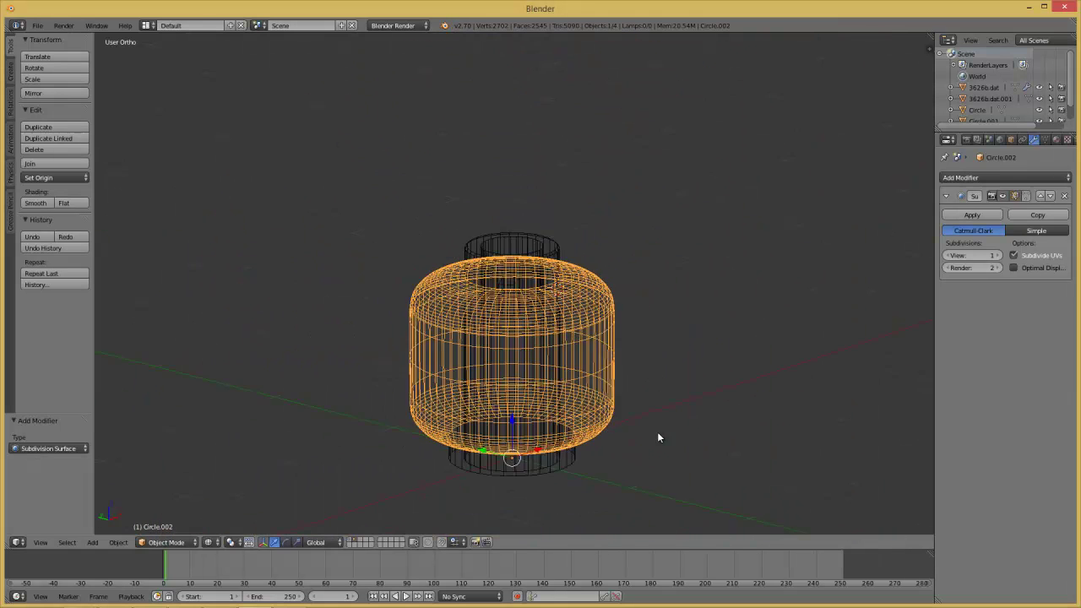
key("z")
mouse_move(608, 430)
middle_mouse_down()
mouse_move(591, 286)
mouse_move(593, 350)
mouse_move(612, 390)
mouse_move(607, 380)
mouse_move(603, 448)
mouse_move(579, 453)
mouse_move(541, 441)
middle_mouse_up()
scroll(590, 281, "up", 3)
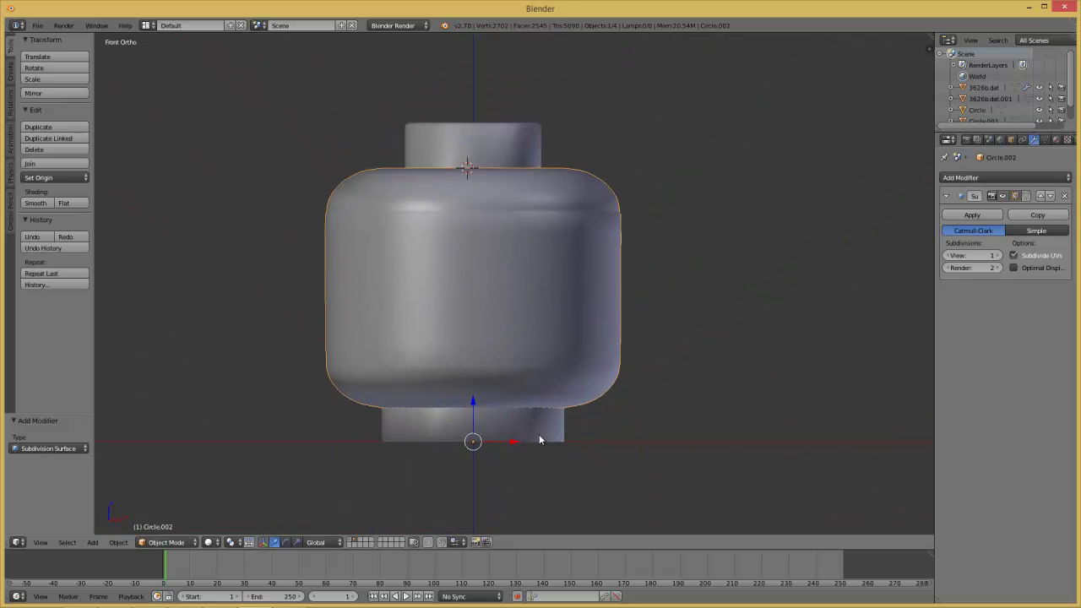
Make the bottom vertex ring of the Circle.001 neck cylinder and its linked faces flat-shaded
right_click(539, 439)
key("Tab")
key("z")
key("a")
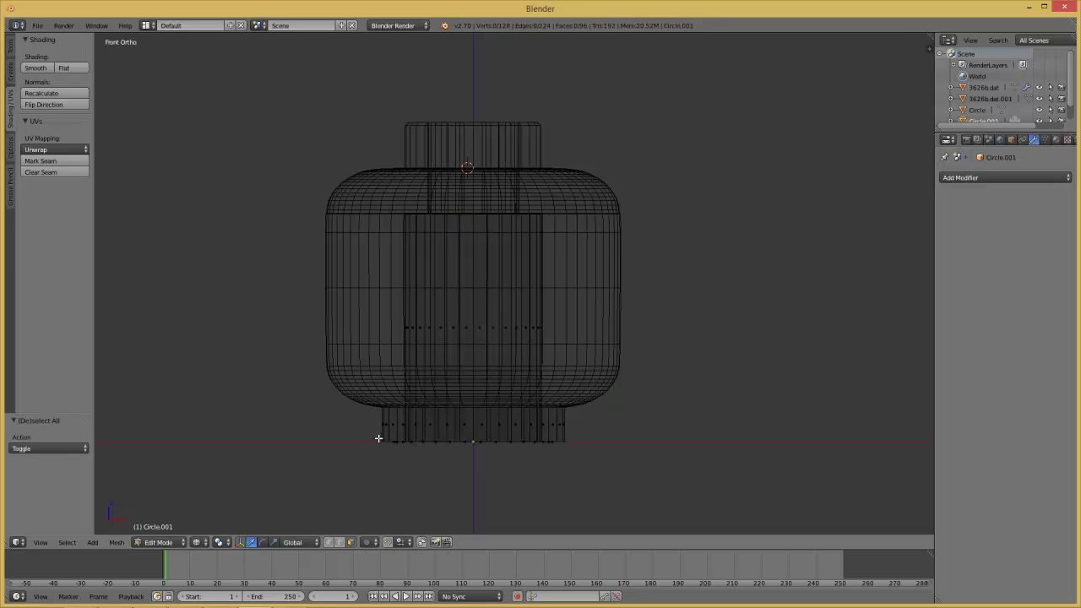
key("b")
left_click_drag(373, 435, 748, 473)
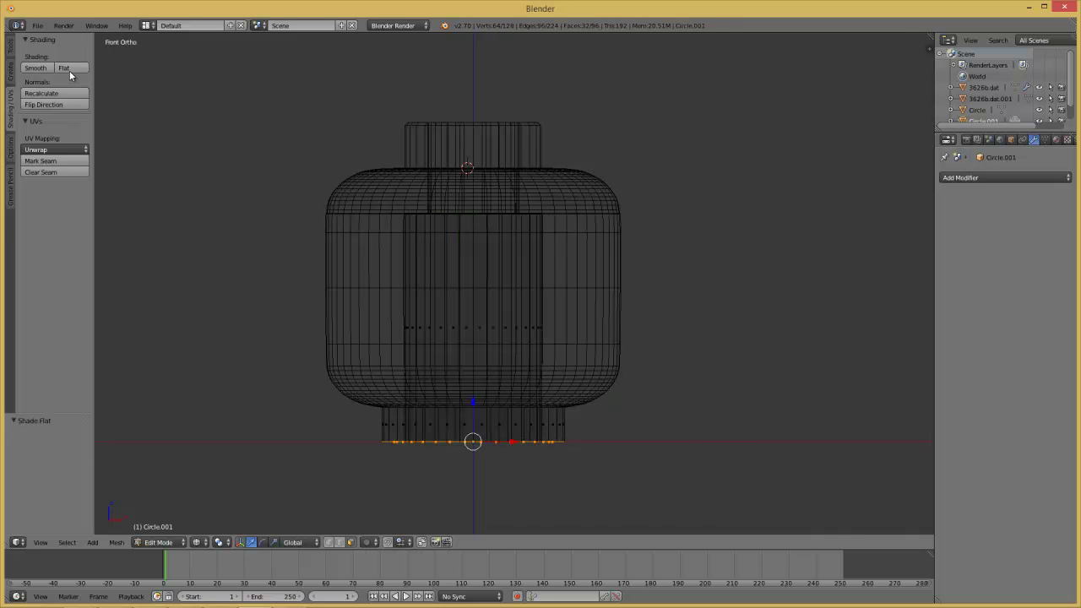
key("ctrl+l")
key("Tab")
key("z")
Select the head body and hide its Subsurf viewport display to compare
mouse_move(353, 350)
middle_mouse_down()
mouse_move(406, 323)
mouse_move(403, 301)
mouse_move(413, 362)
mouse_move(436, 326)
mouse_move(444, 357)
mouse_move(511, 367)
mouse_move(513, 338)
mouse_move(550, 355)
mouse_move(656, 347)
mouse_move(705, 414)
mouse_move(770, 299)
mouse_move(785, 321)
middle_mouse_up()
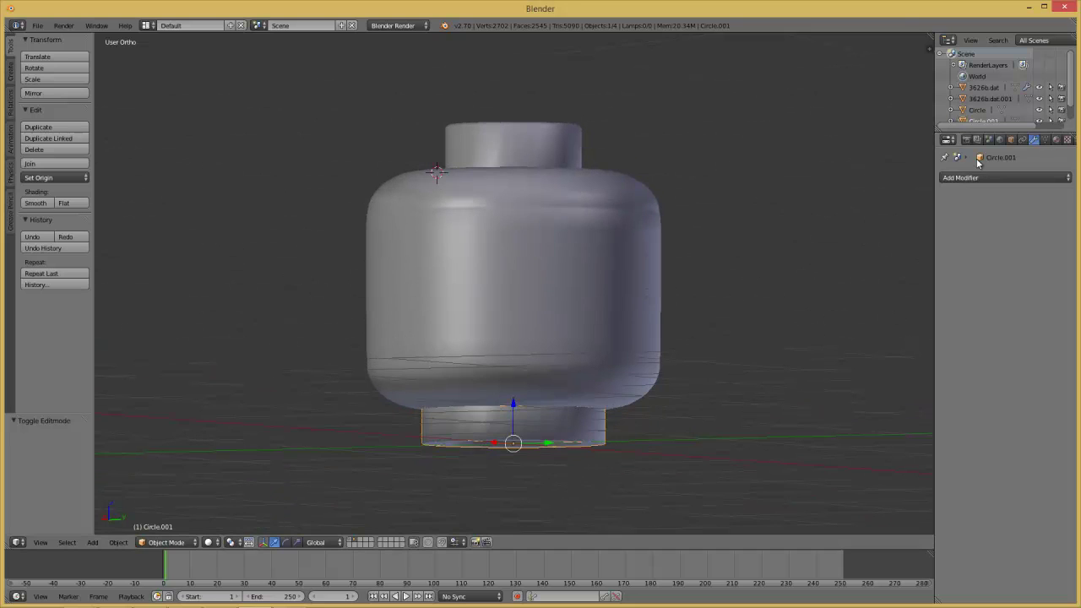
right_click(577, 265)
key("ctrl+1")
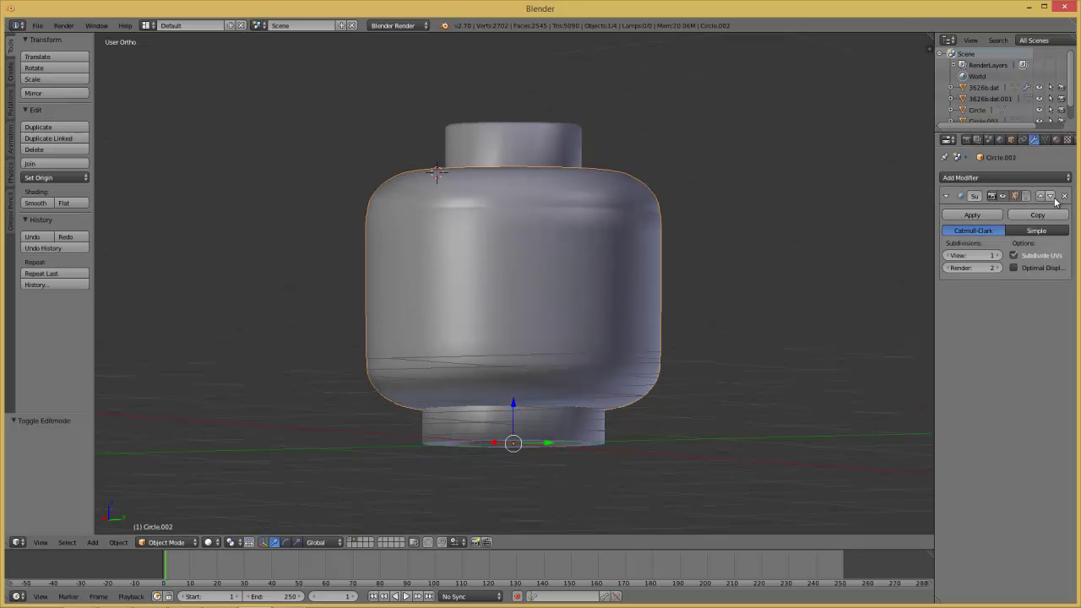
left_click(1003, 197)
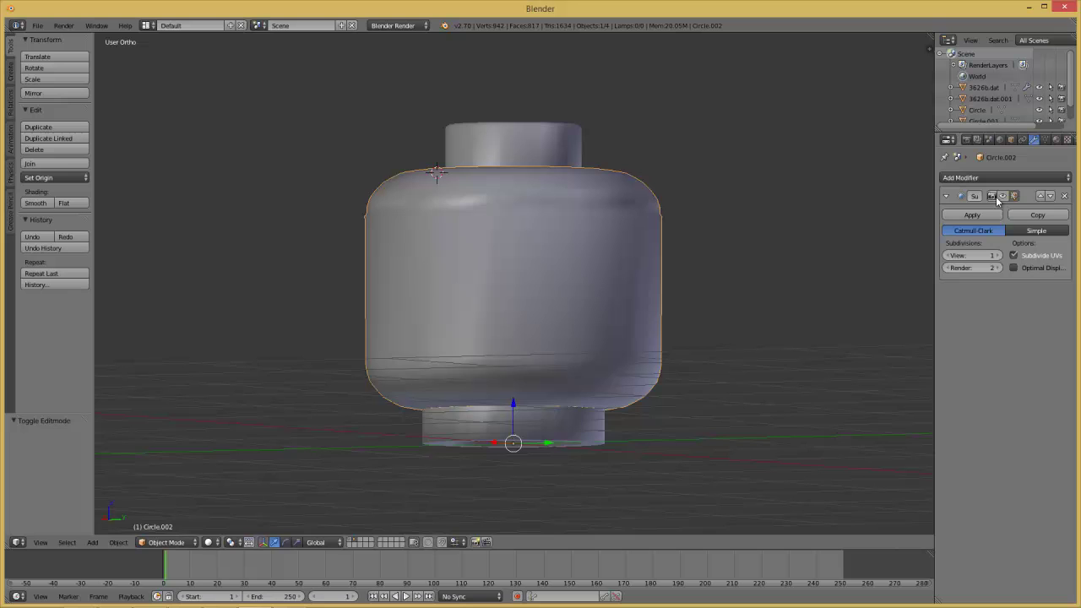
Turn the Subsurf viewport display back on and orbit to check the head's bottom rim
left_click(1002, 197)
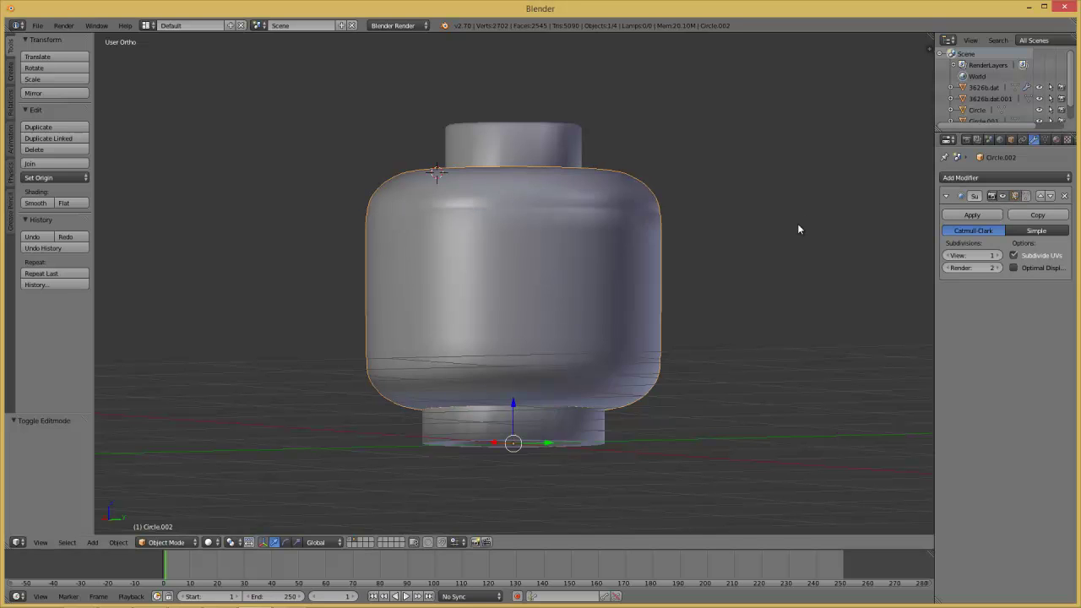
middle_click_drag(797, 223, 723, 485)
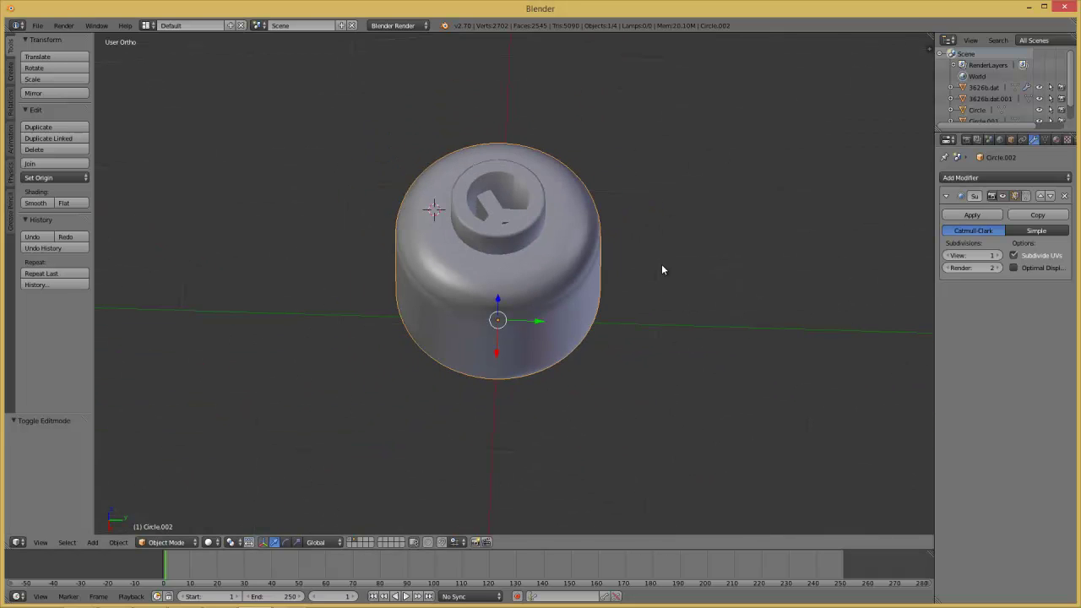
scroll(612, 267, "up", 3)
middle_click_drag(612, 270, 681, 340)
scroll(680, 321, "down", 3)
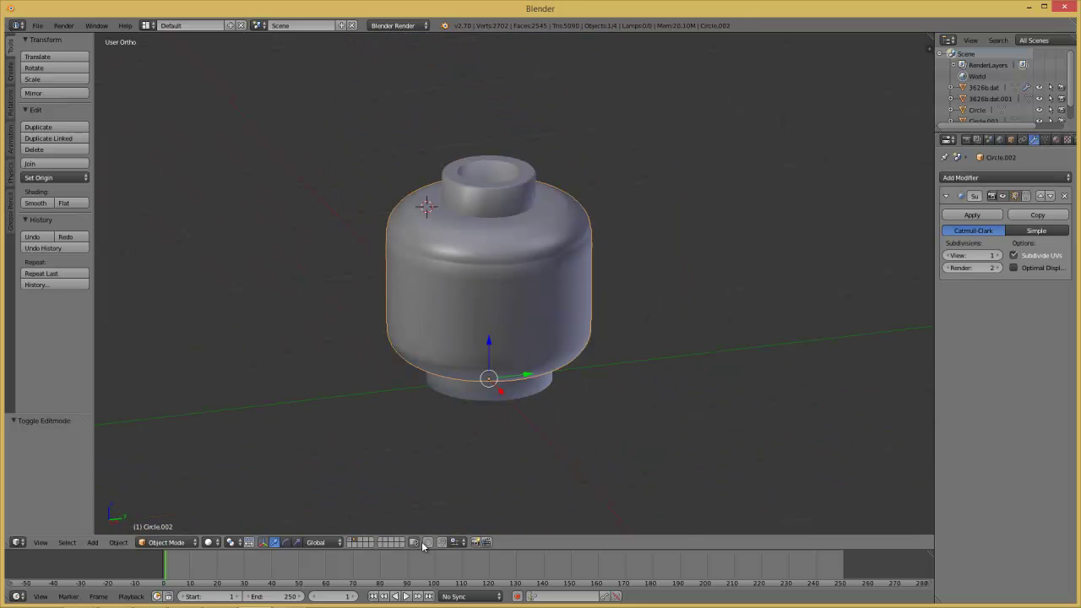
Delete the yellow 3626b.dat reference head, show the smooth head's layer, and start saving
key("a")
key("a")
key("x")
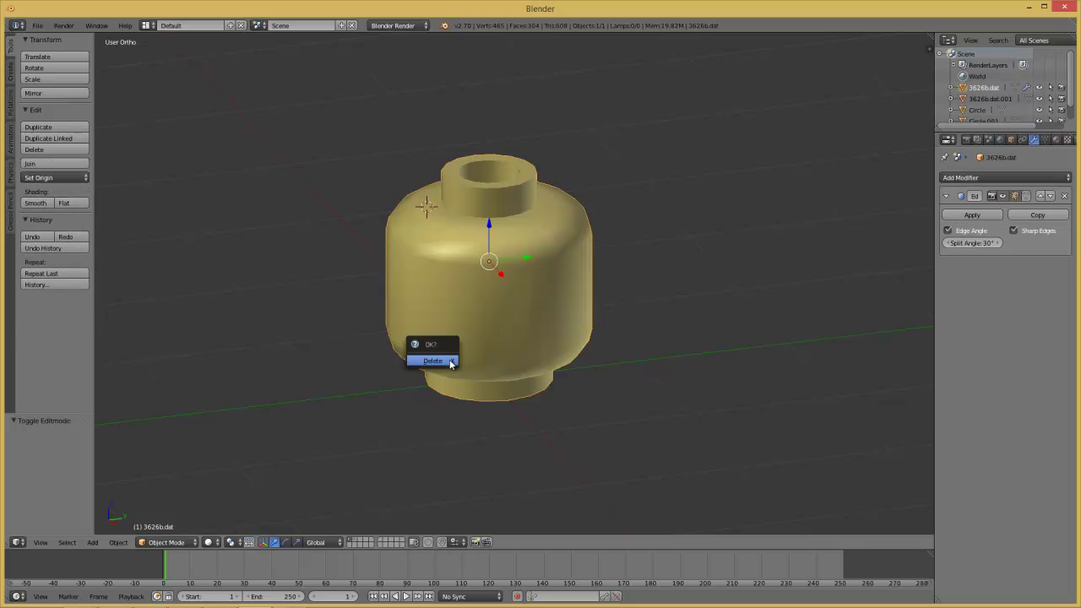
left_click(449, 365)
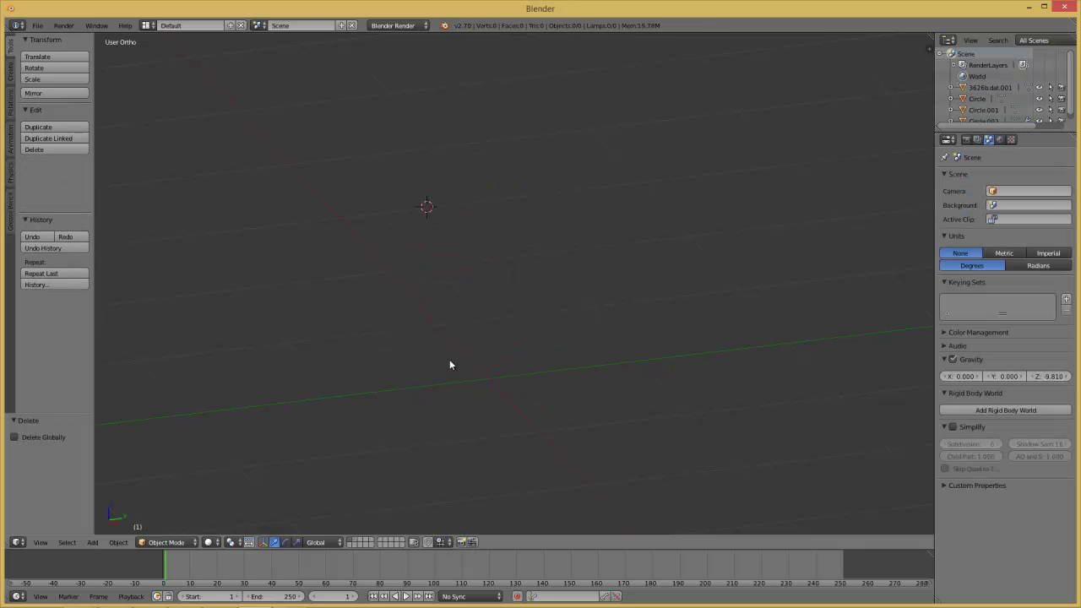
left_click(355, 543)
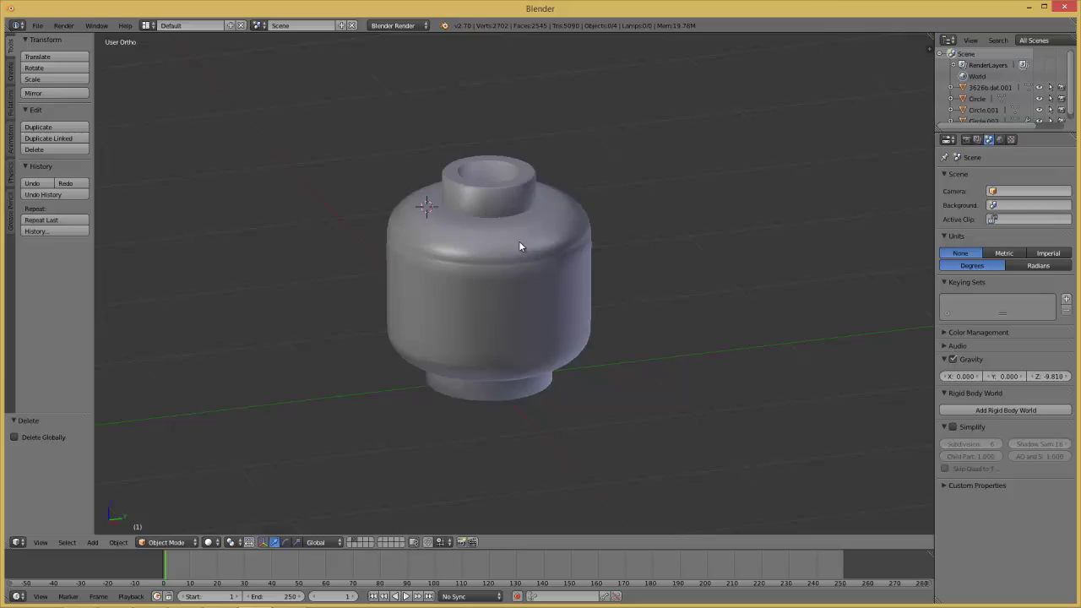
key("ctrl+s")
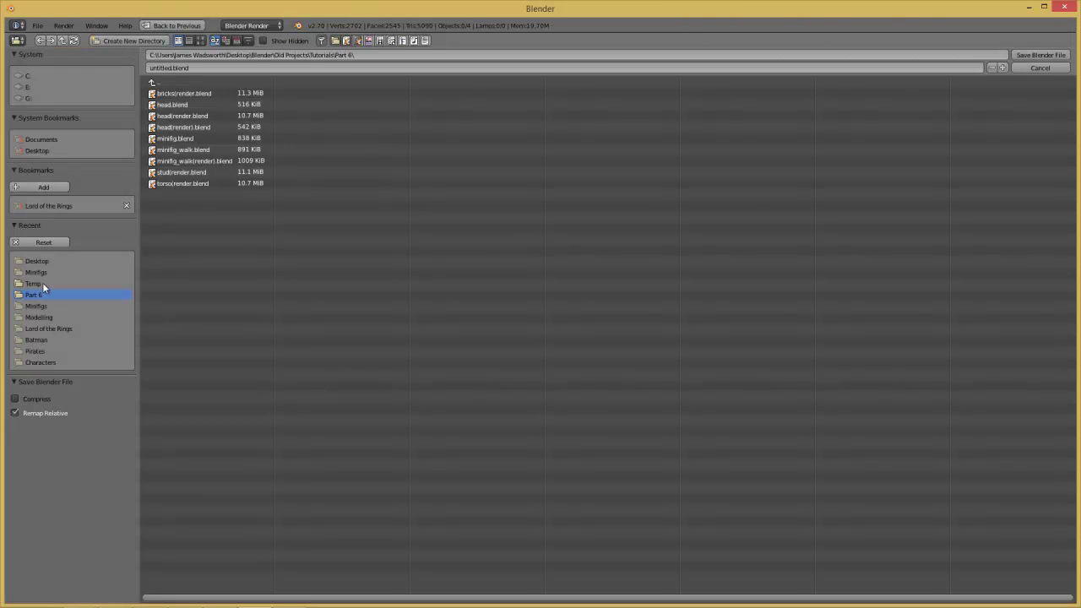
Save the smooth head over head.blend in the Modelling folder
left_click(51, 317)
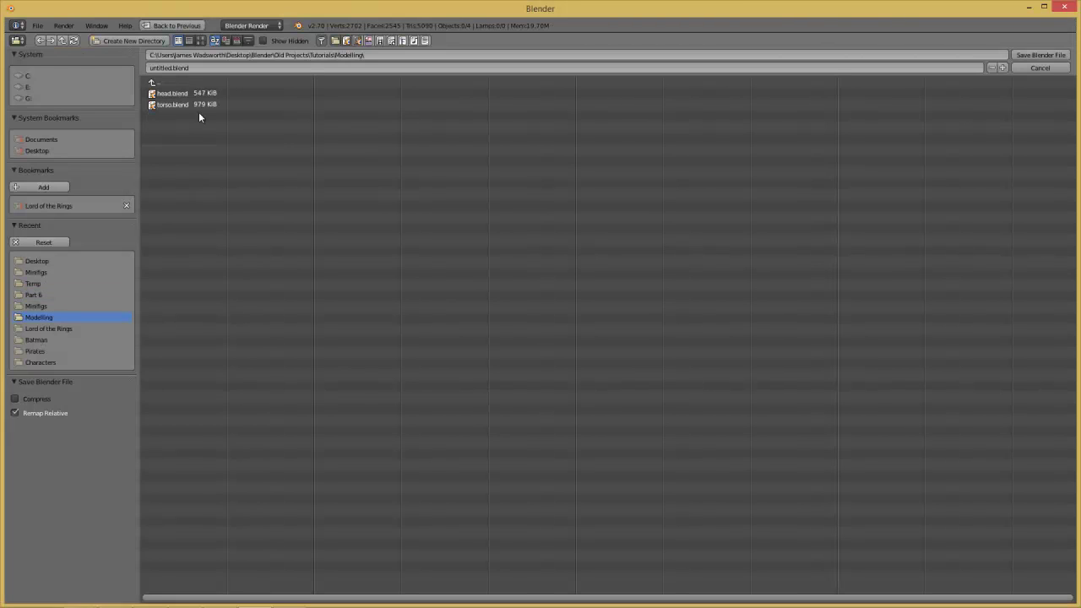
left_click(193, 95)
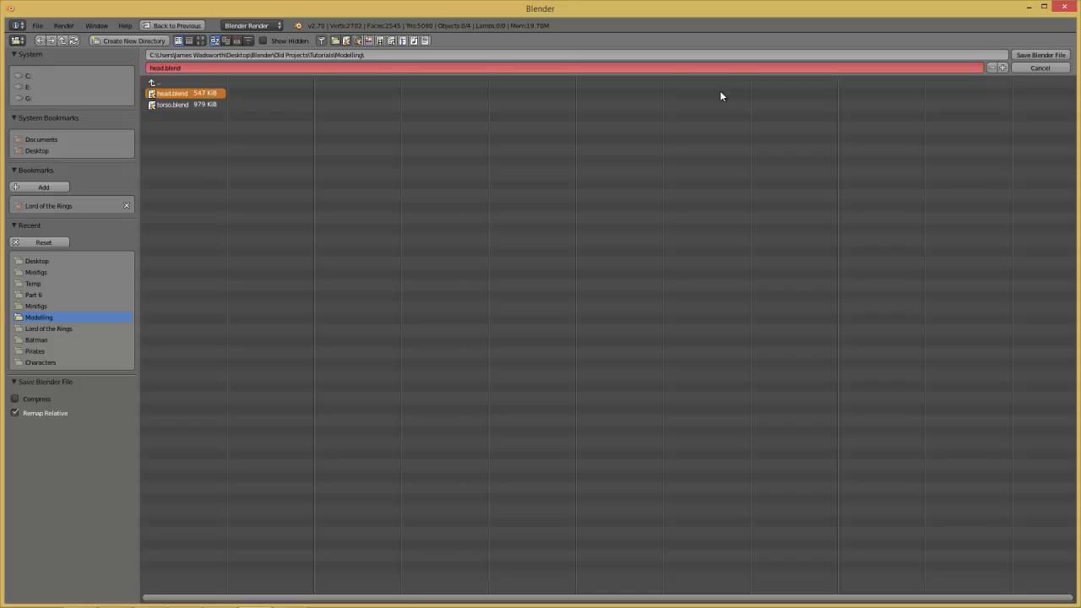
left_click(1036, 55)
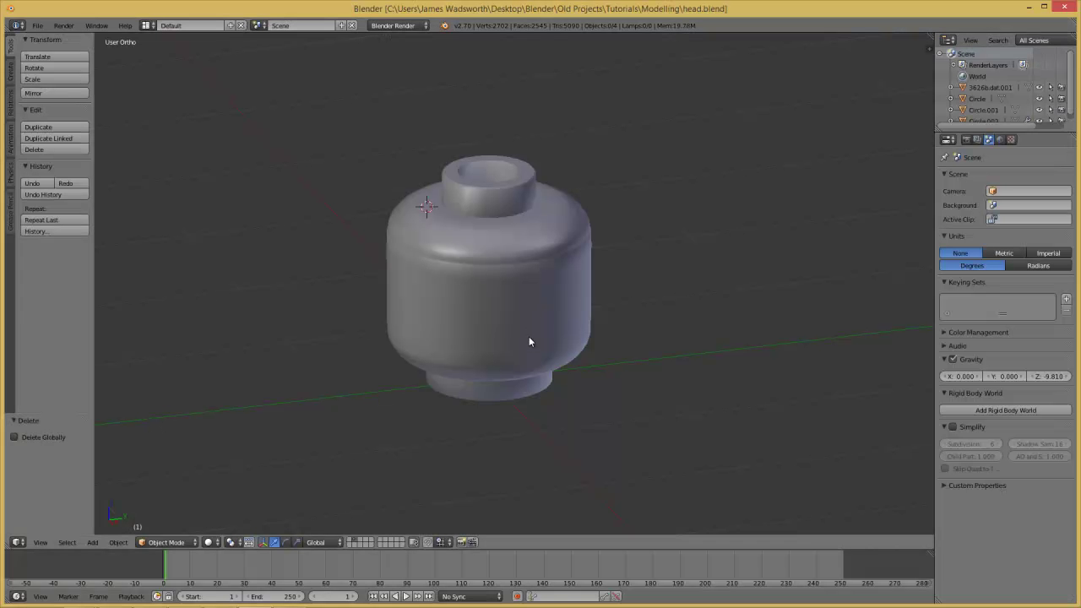
Open head(render).blend from the Part 6 folder and select its old head body
key("ctrl+o")
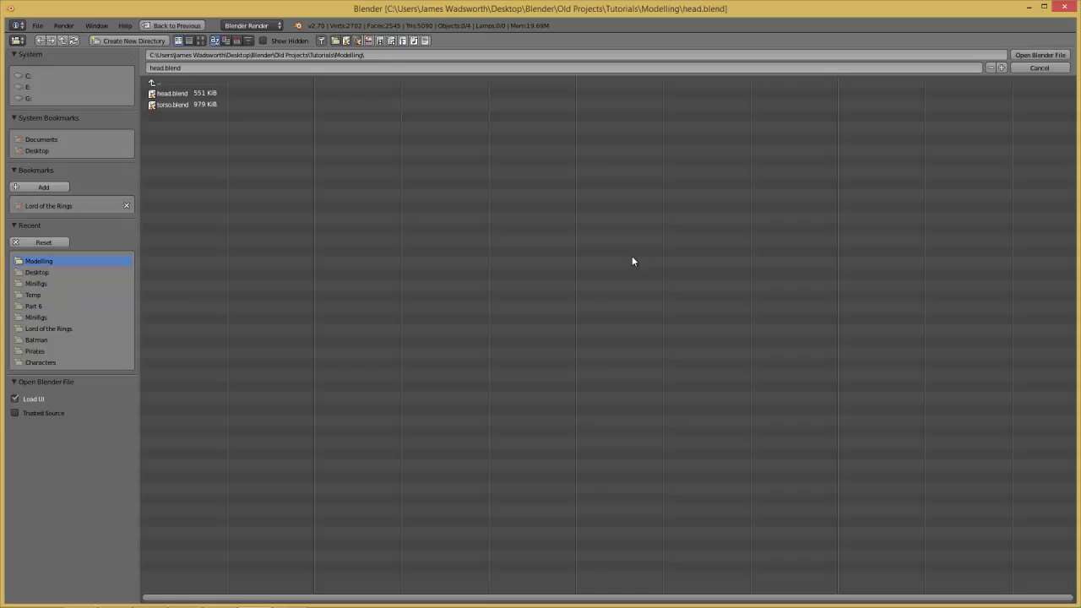
left_click(196, 82)
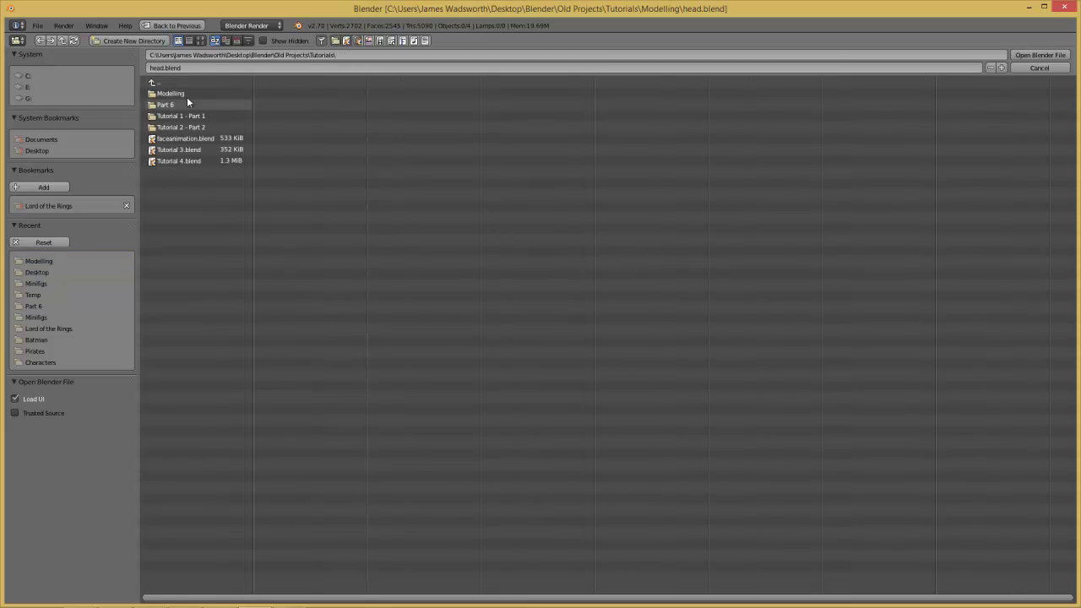
left_click(191, 105)
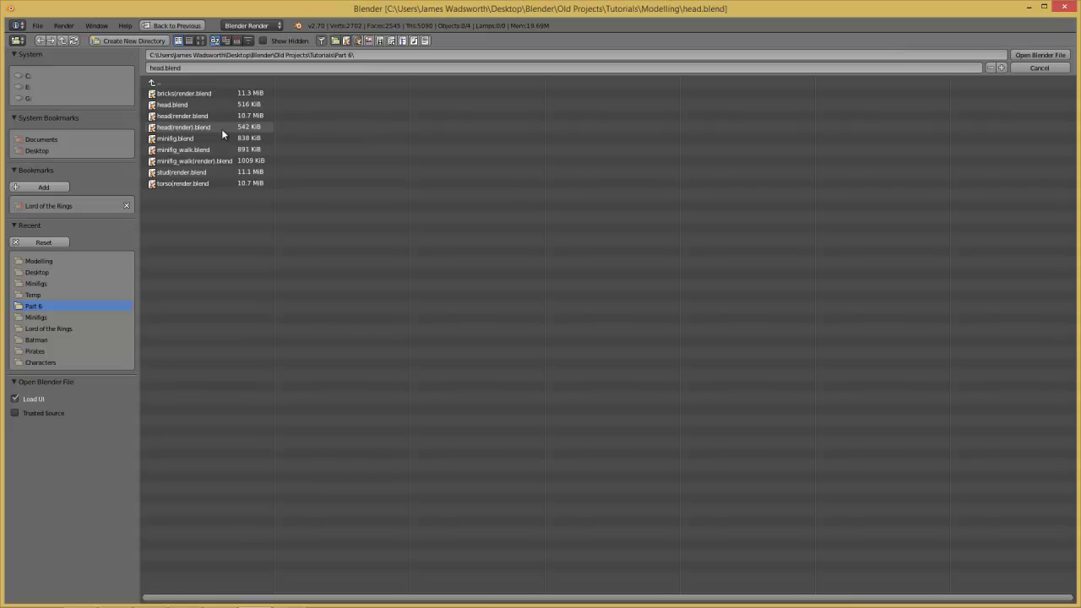
left_click(218, 117)
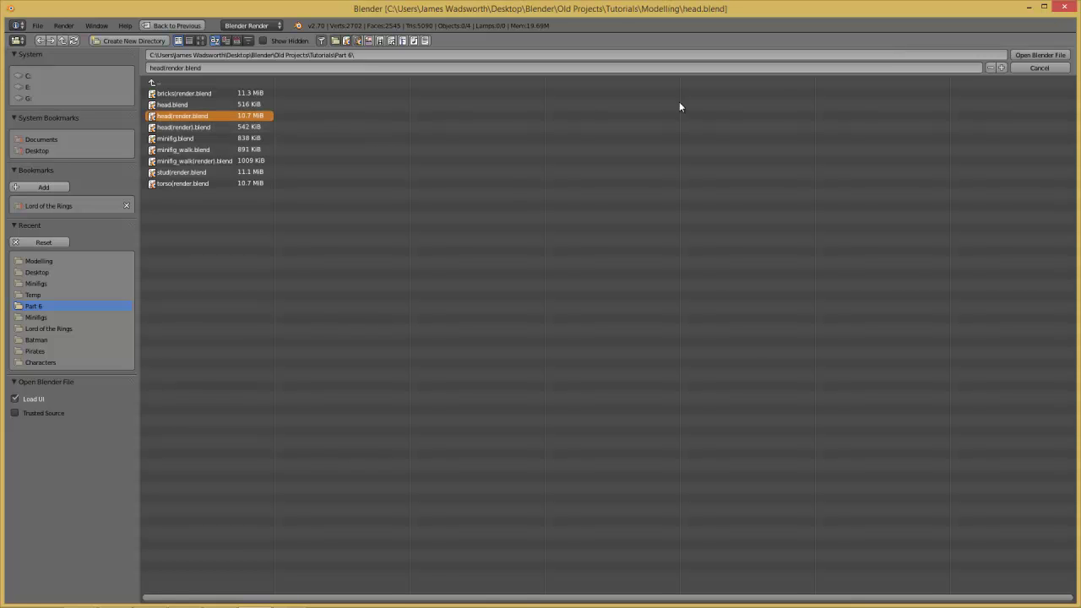
left_click(1039, 56)
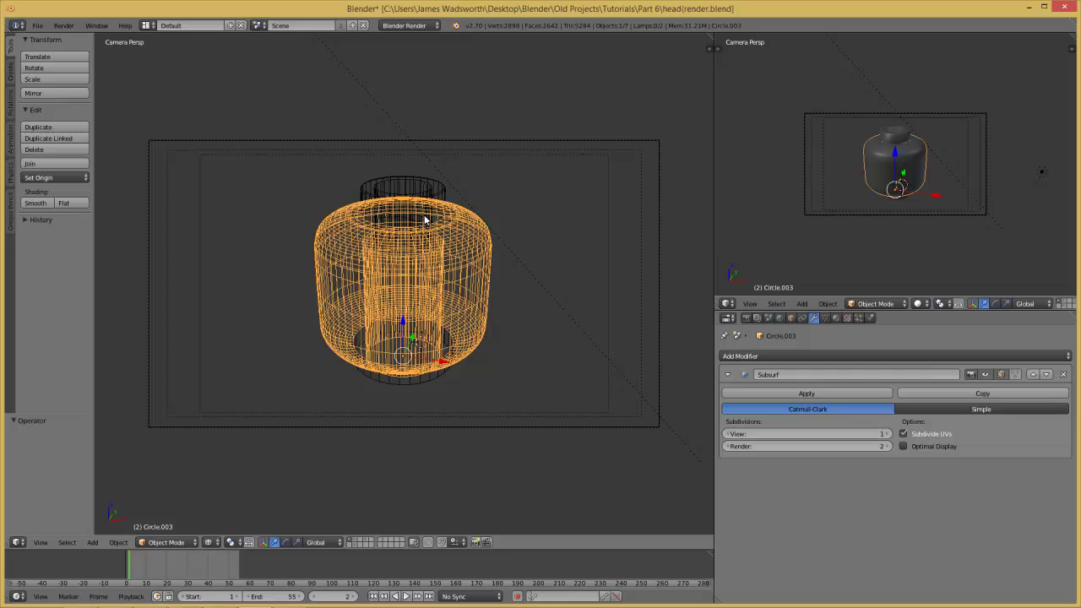
right_click(425, 219)
Delete the old head mesh and the remaining small object from the render scene
key("x")
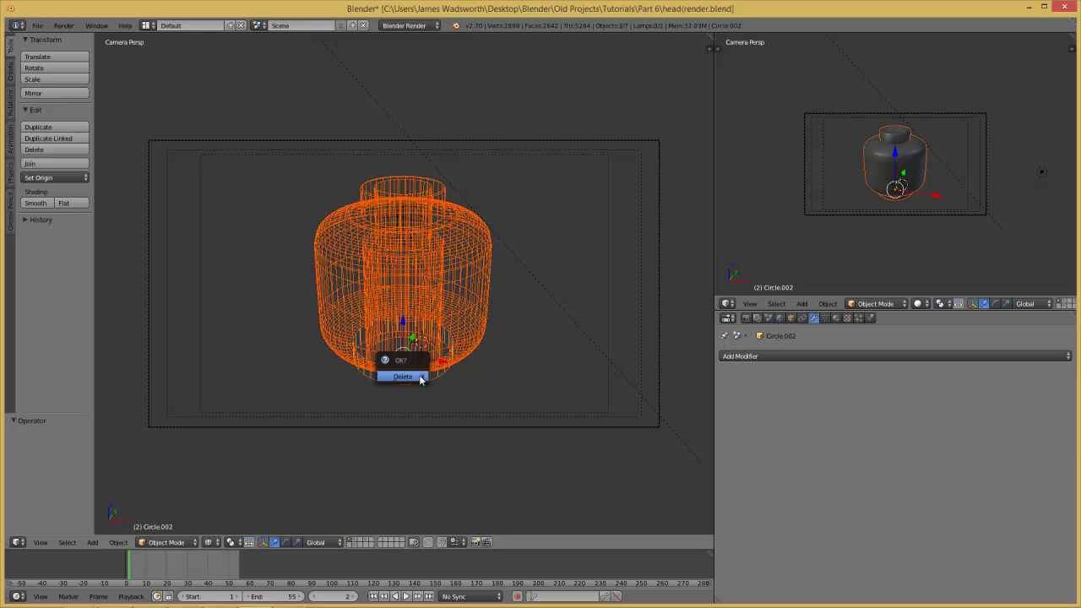
left_click(403, 377)
right_click(411, 246)
key("Delete")
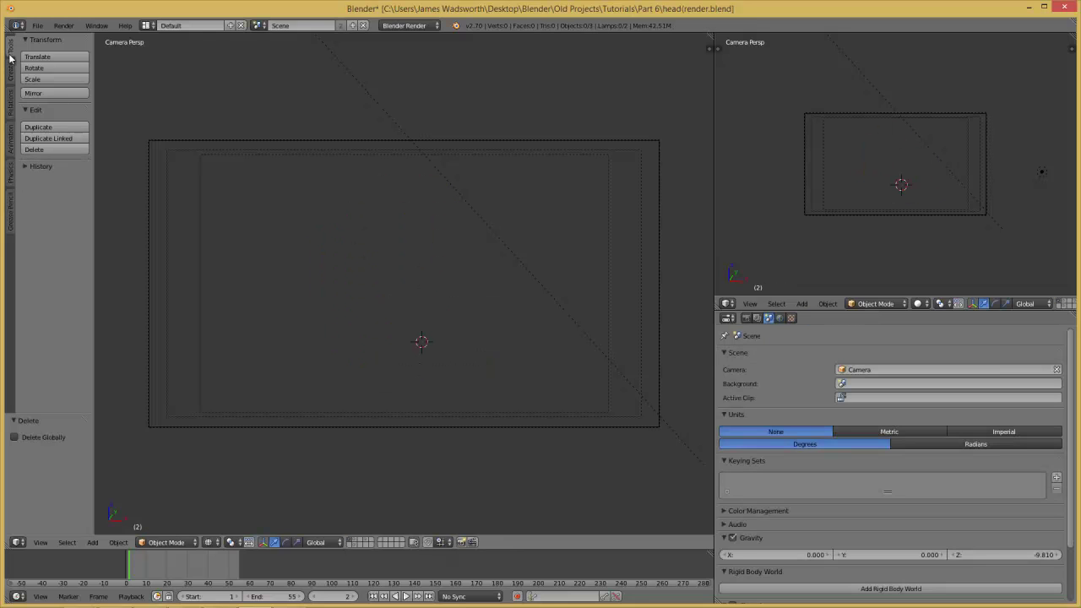
Append all four objects from Modelling/head.blend into the render scene
left_click(37, 25)
left_click(248, 184)
key("shift+F1")
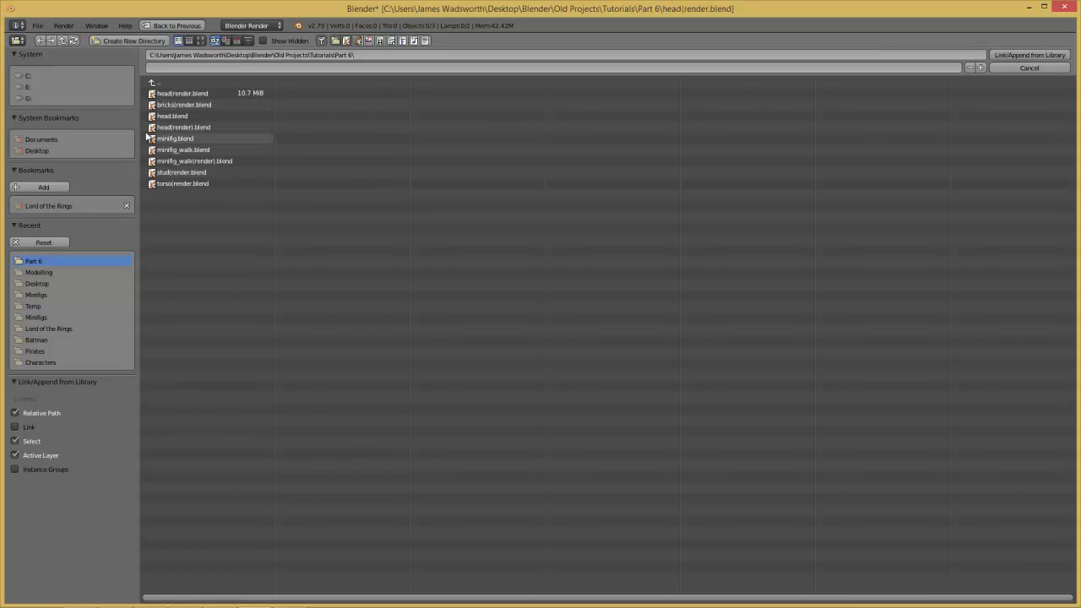
left_click(59, 274)
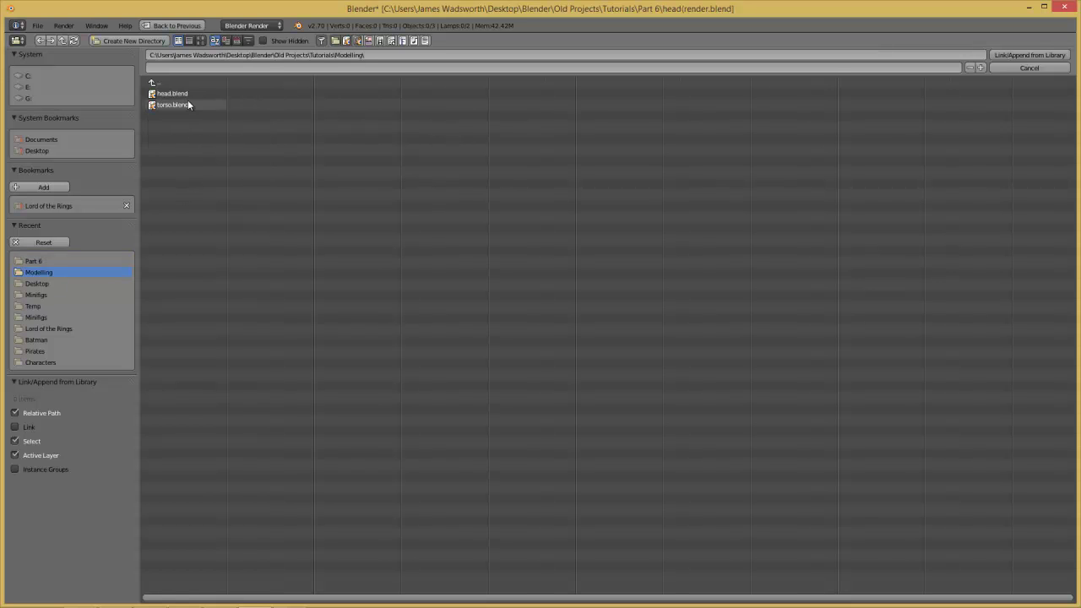
left_click(187, 123)
key("a")
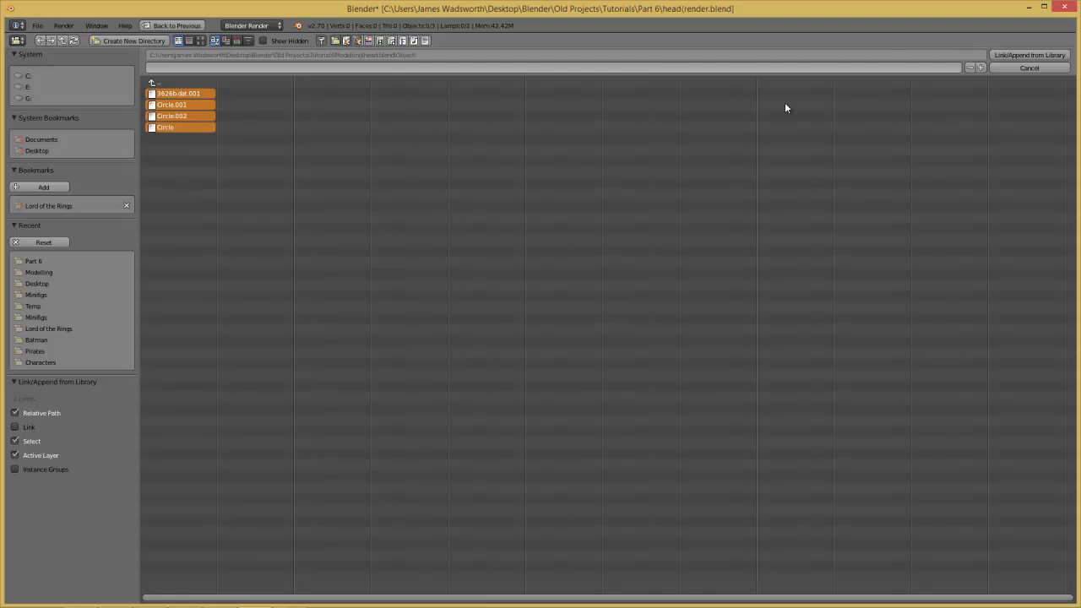
left_click(1026, 56)
key("KP_1")
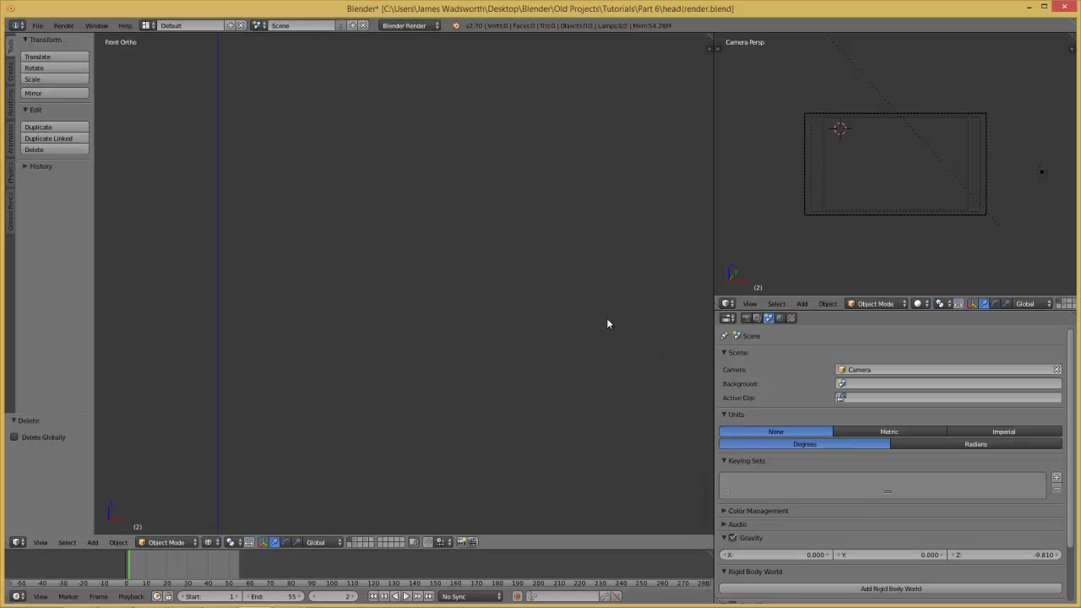
scroll(606, 318, "down", 10)
Raise the appended head to Z 12, then move it 10 along Y
key("g")
left_click(473, 244)
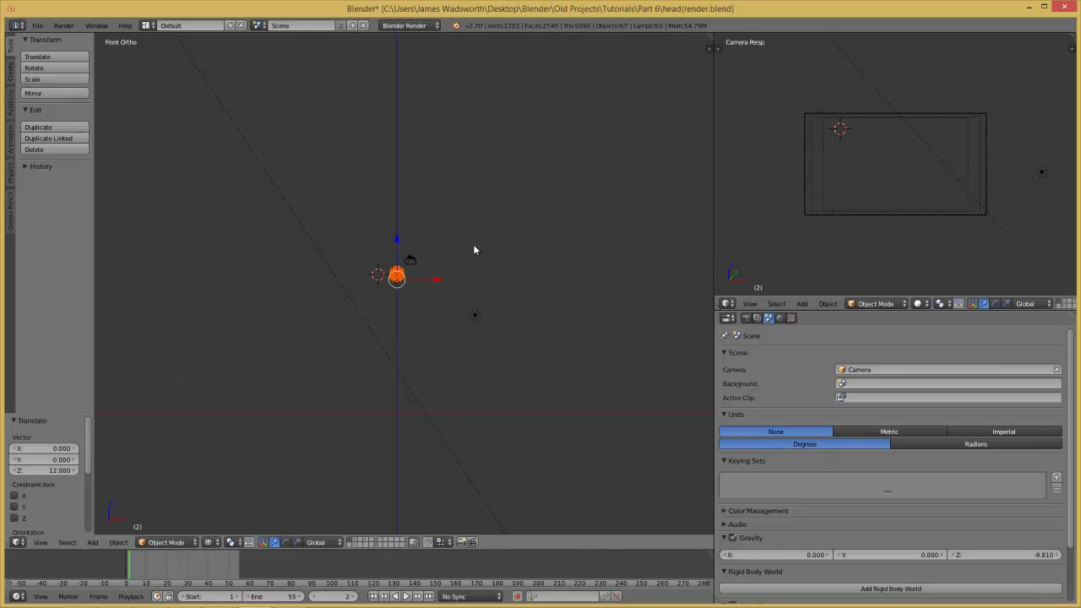
key("KP_7")
scroll(470, 251, "down", 2)
key("g")
key("y")
key("1")
key("0")
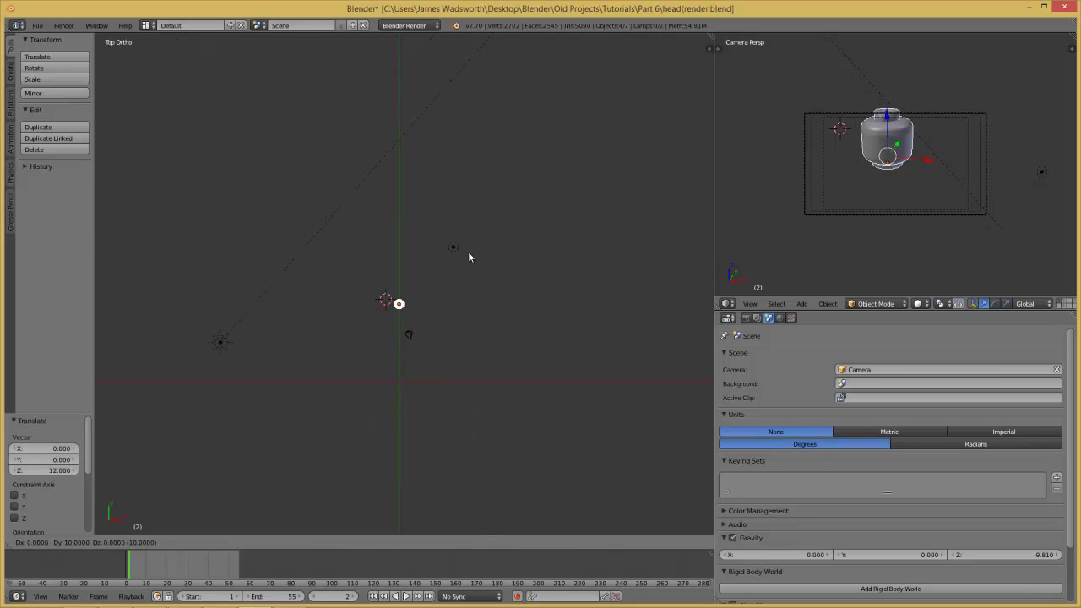
key("Return")
scroll(464, 293, "up", 2)
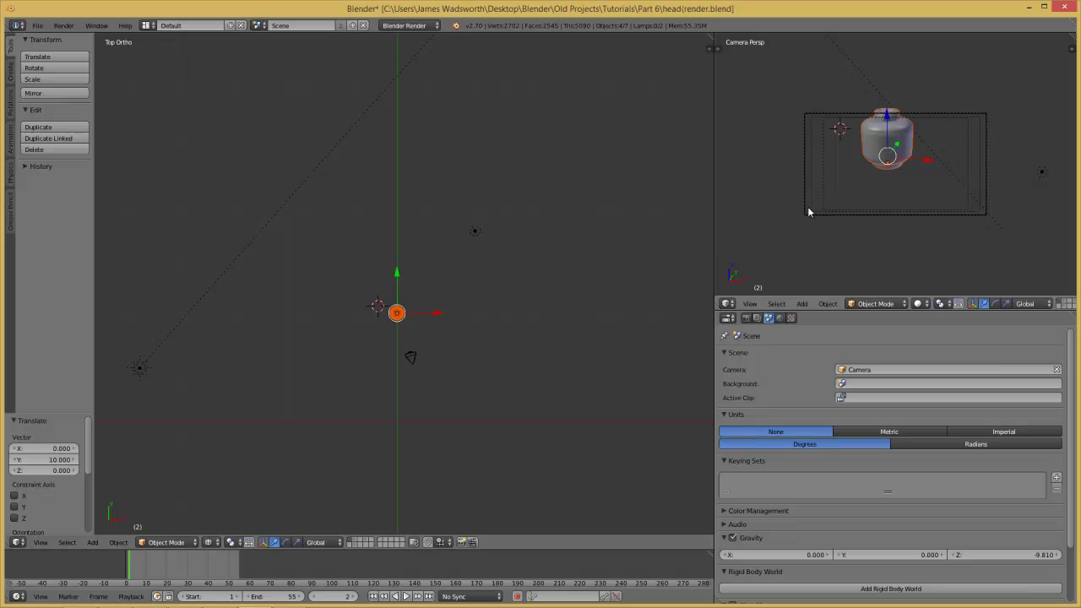
In camera view, lower the head along Z and adjust it along Y
key("KP_0")
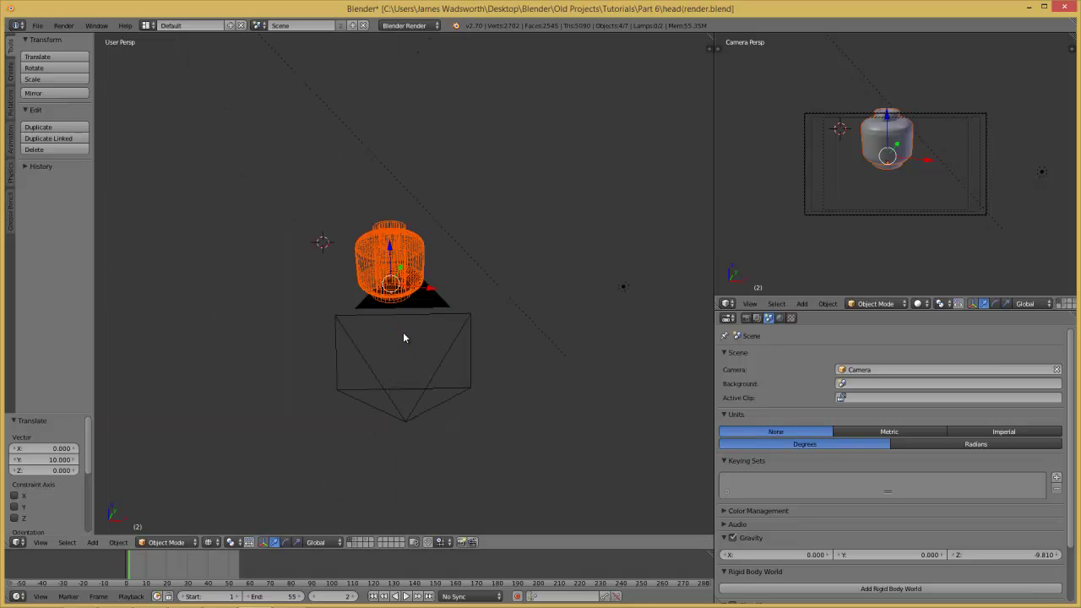
key("g")
key("z")
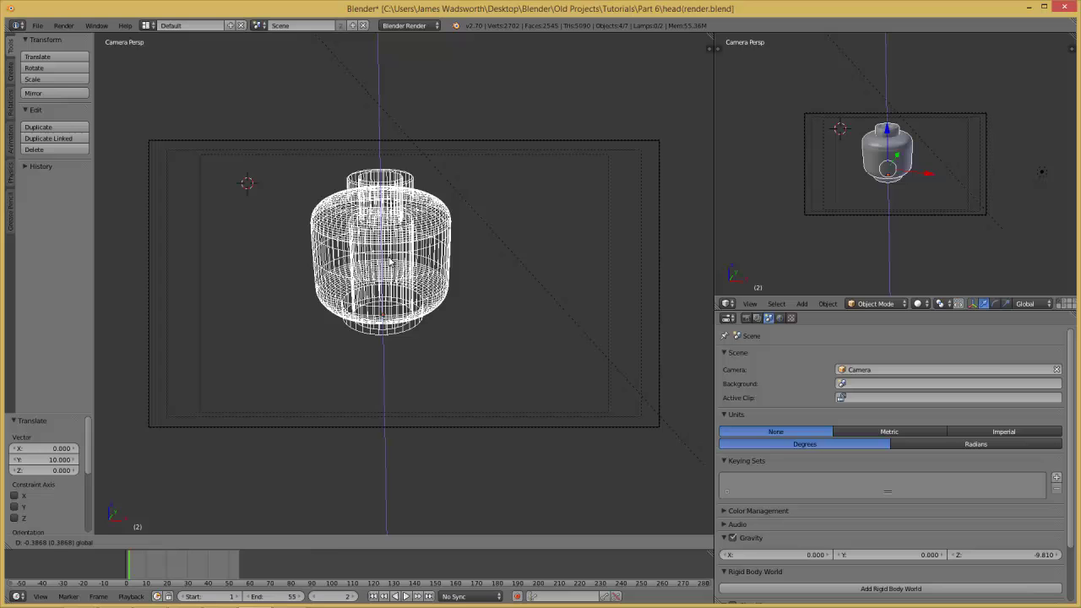
left_click(394, 268)
key("g")
key("y")
left_click(394, 363)
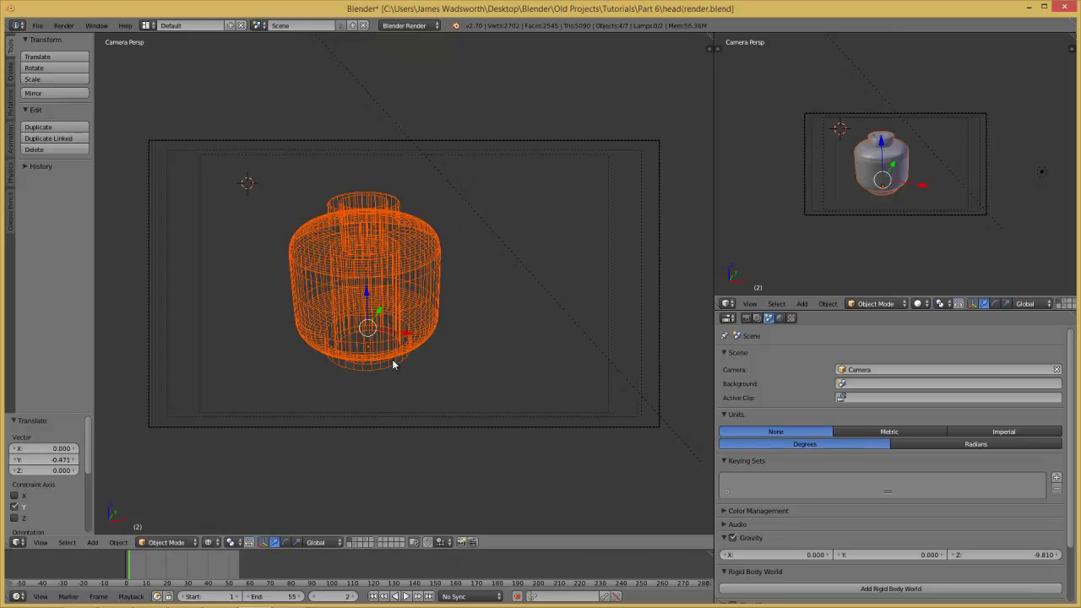
Centre the head sideways on X, set its final height, and select it in solid shading
key("g")
key("x")
left_click(416, 336)
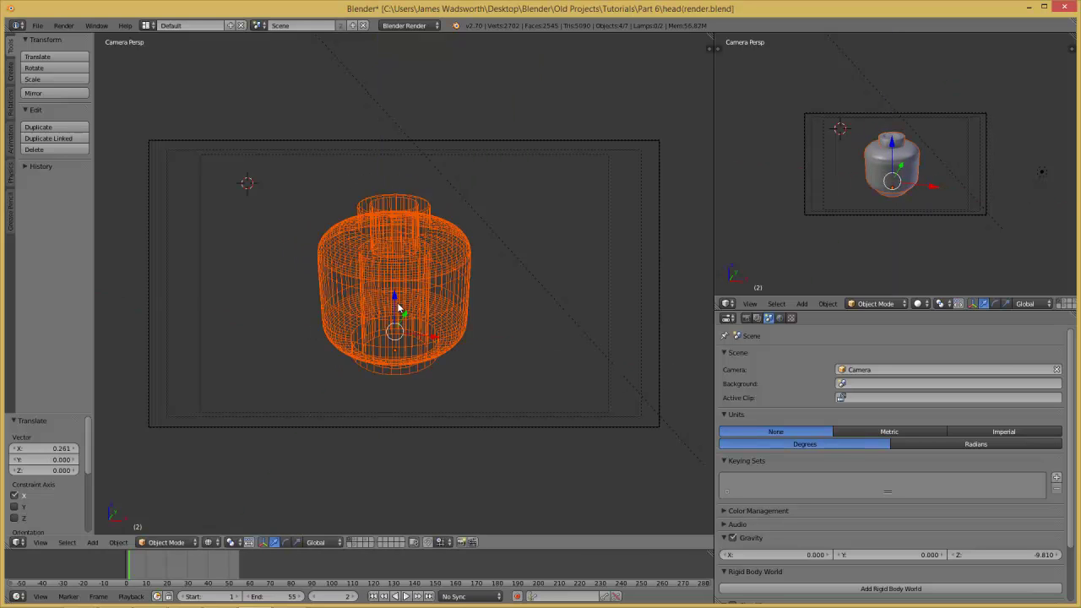
key("g")
key("z")
left_click(406, 296)
key("z")
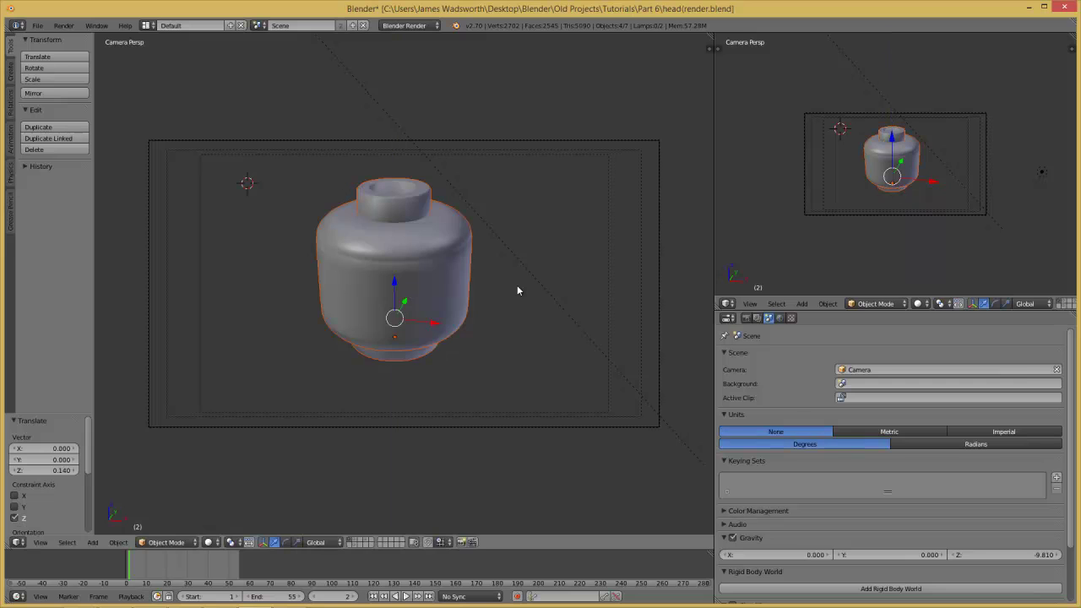
right_click(453, 284)
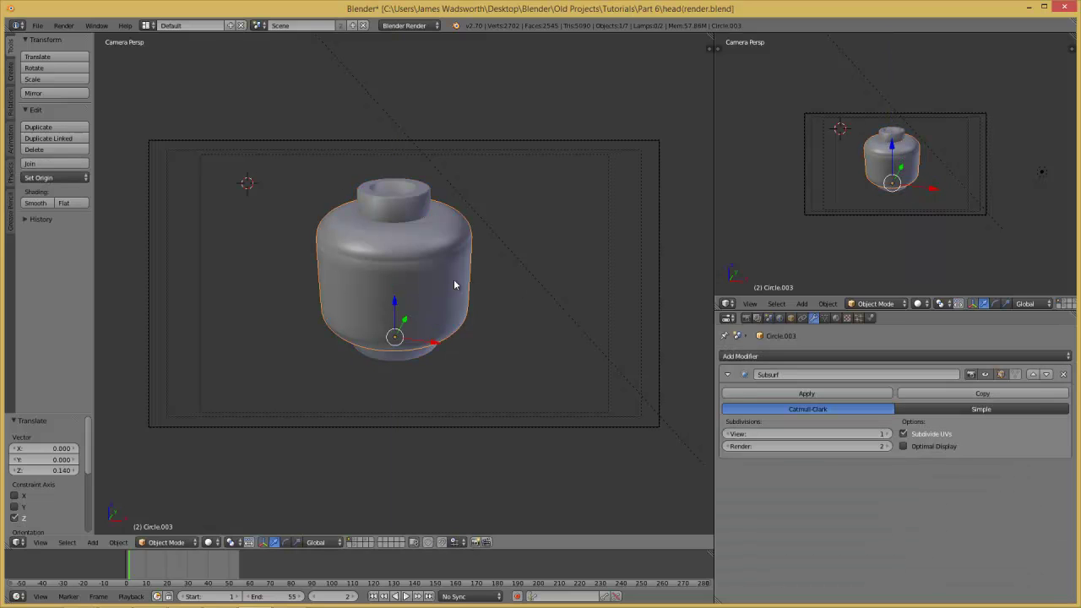
Assign the existing black.001 material to the head body
left_click(836, 319)
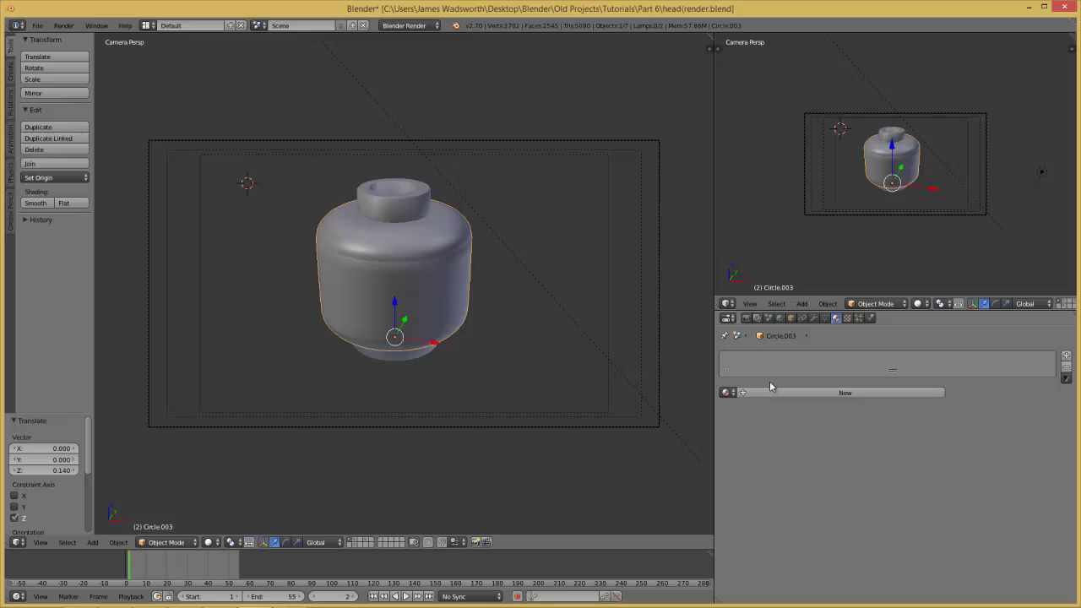
left_click(726, 392)
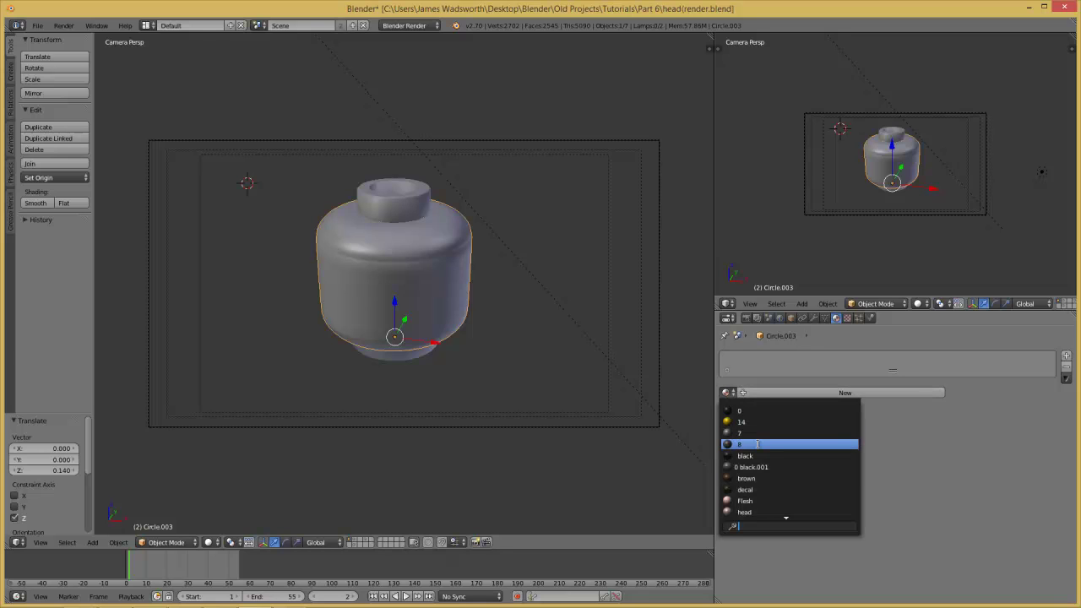
left_click(783, 467)
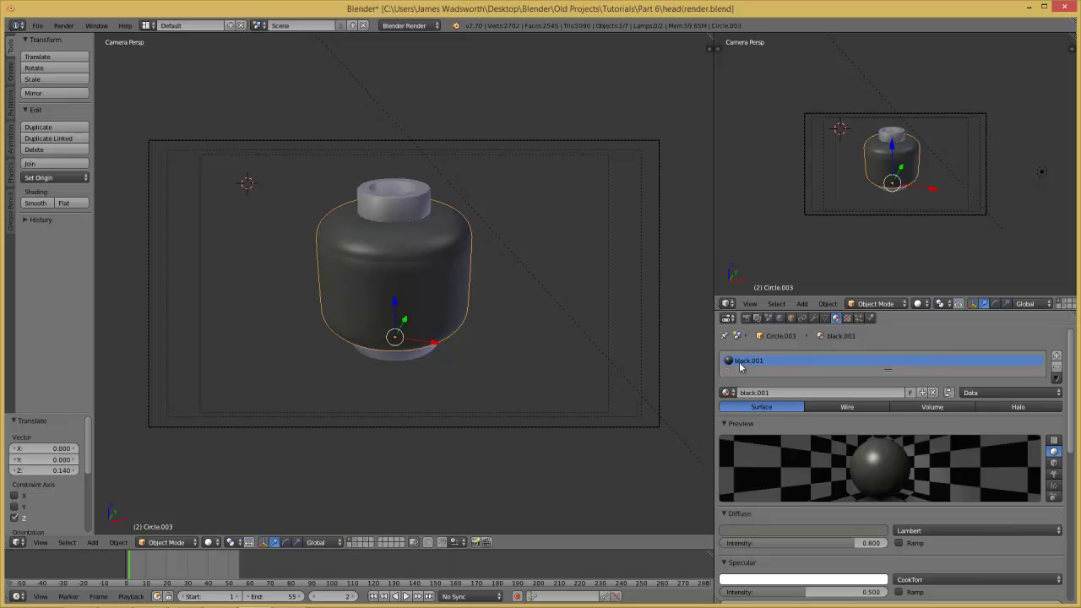
Link the head's black.001 material onto the top stud with Ctrl+L, then deselect everything
right_click(412, 229)
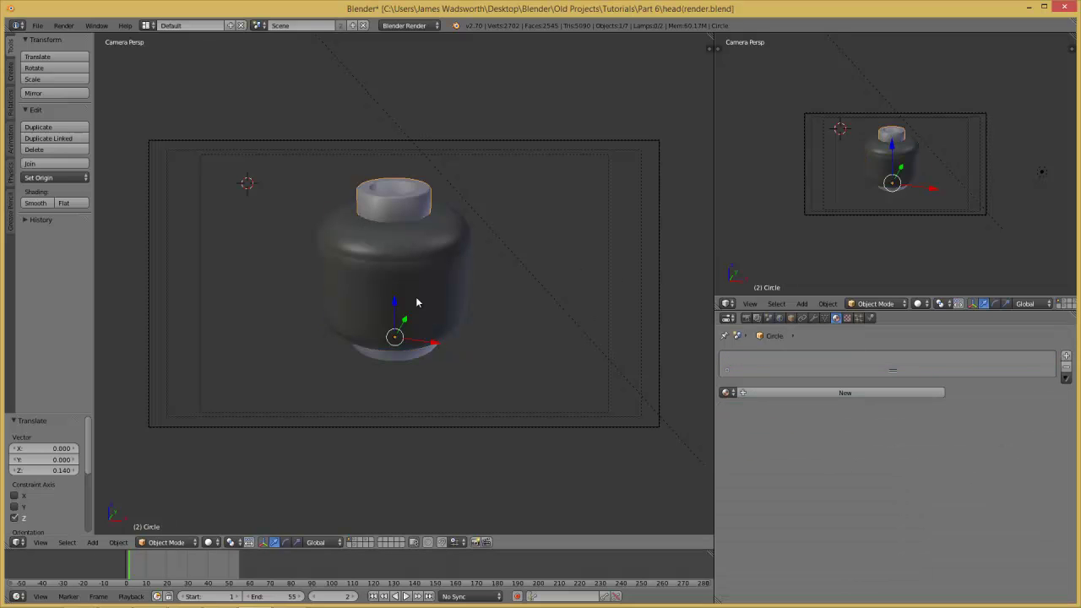
right_click(415, 359)
key("ctrl+l")
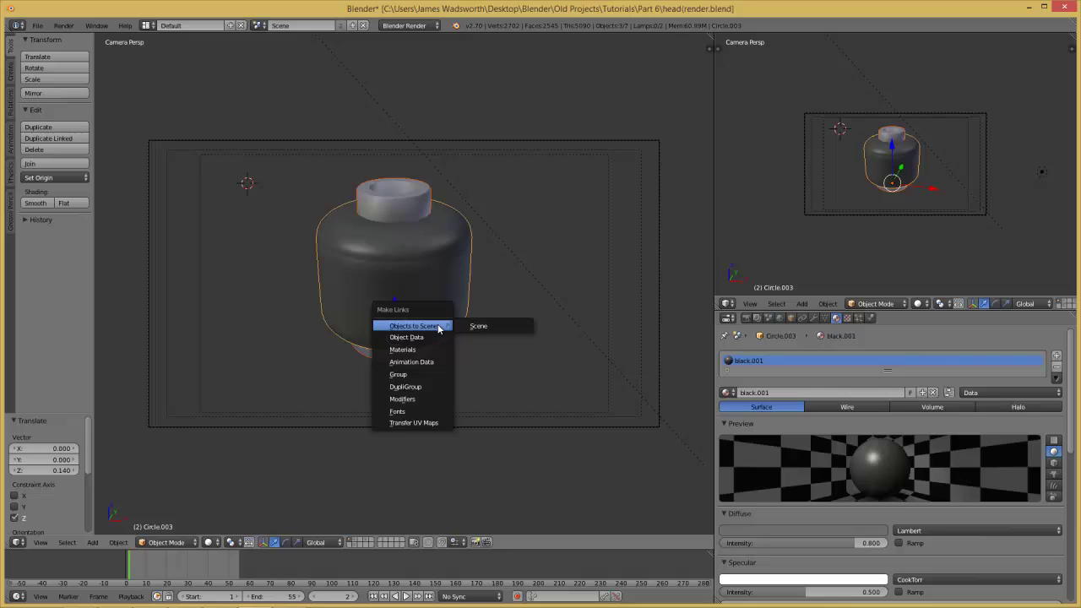
left_click(447, 351)
scroll(476, 339, "up", 2)
key("a")
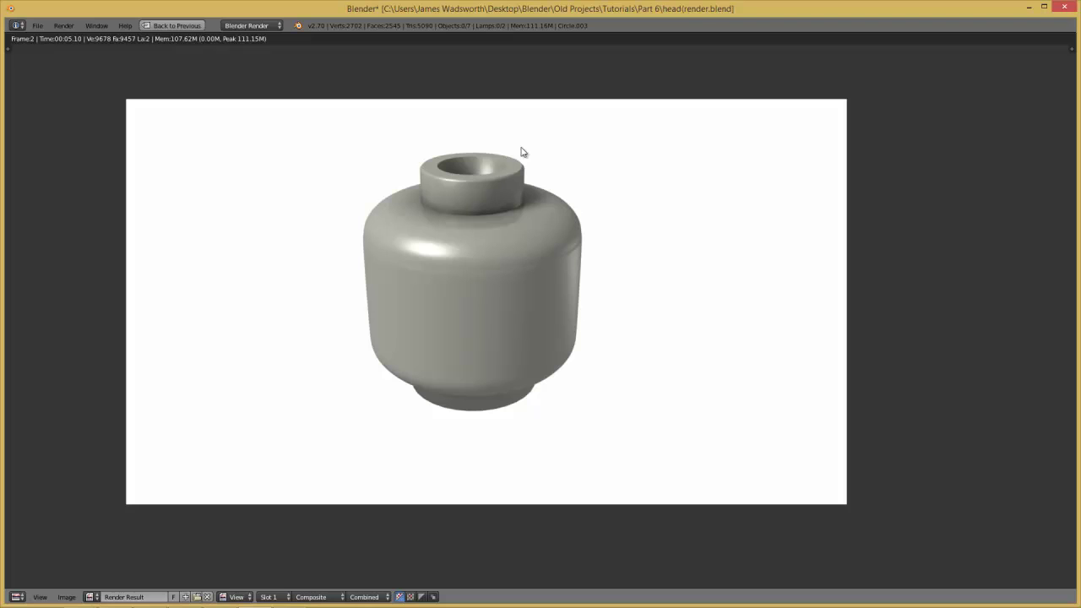
Compare the rendered grey head with the red reference head photo, then return to the render
key("alt+Tab")
key("alt+Tab")
key("alt+Tab")
key("alt+Tab")
key("alt+Tab")
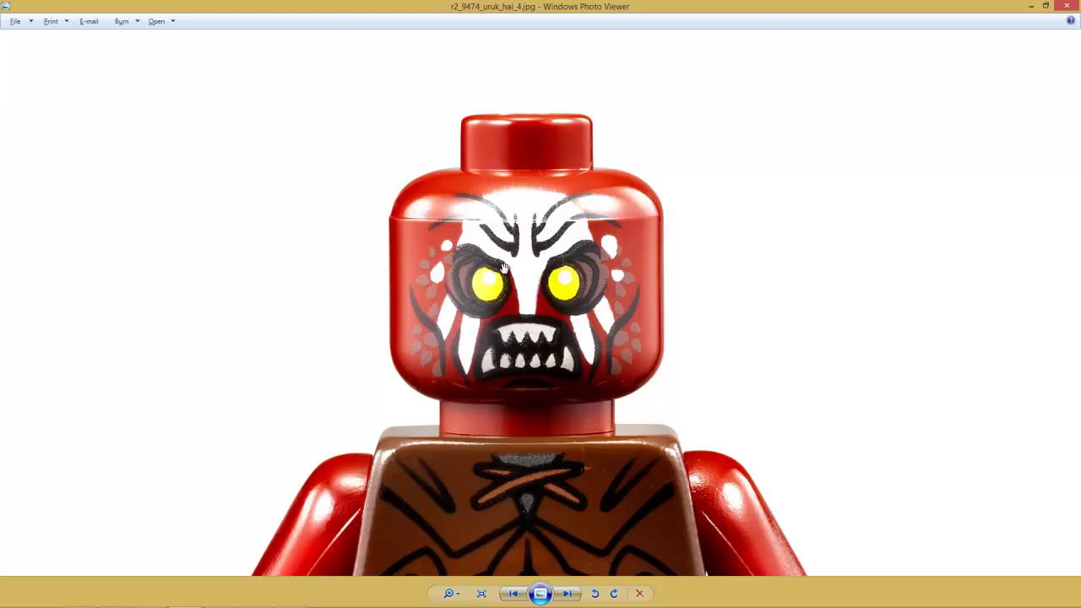
key("alt+Tab")
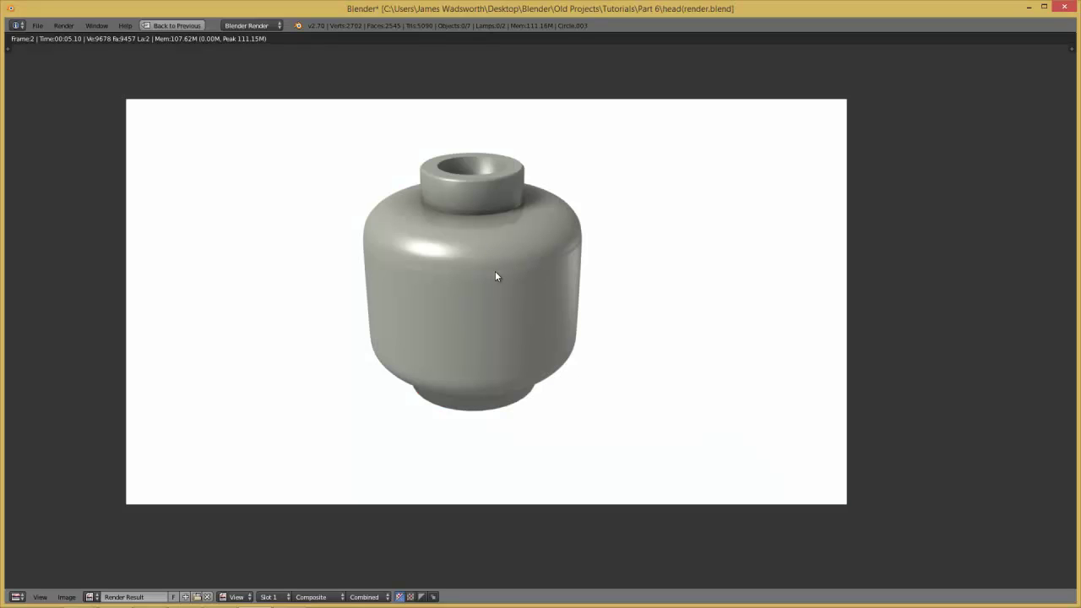
scroll(495, 272, "up", 1)
scroll(495, 272, "down", 1)
key("alt+Tab")
key("alt+Tab")
middle_click_drag(500, 358, 532, 392)
key("alt+Tab")
key("alt+Tab")
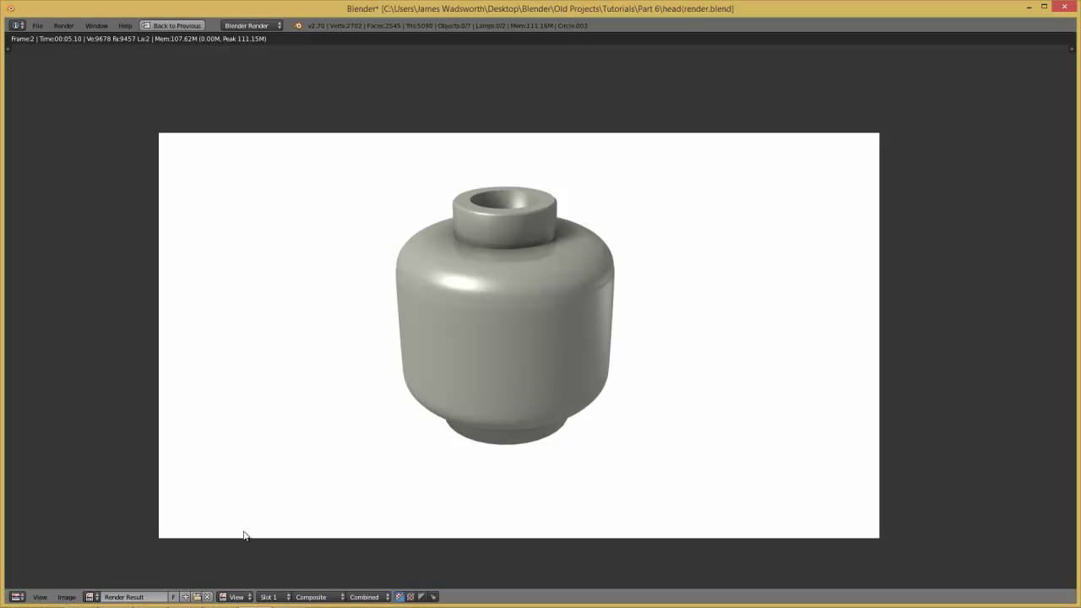
scroll(280, 470, "down", 1, "shift")
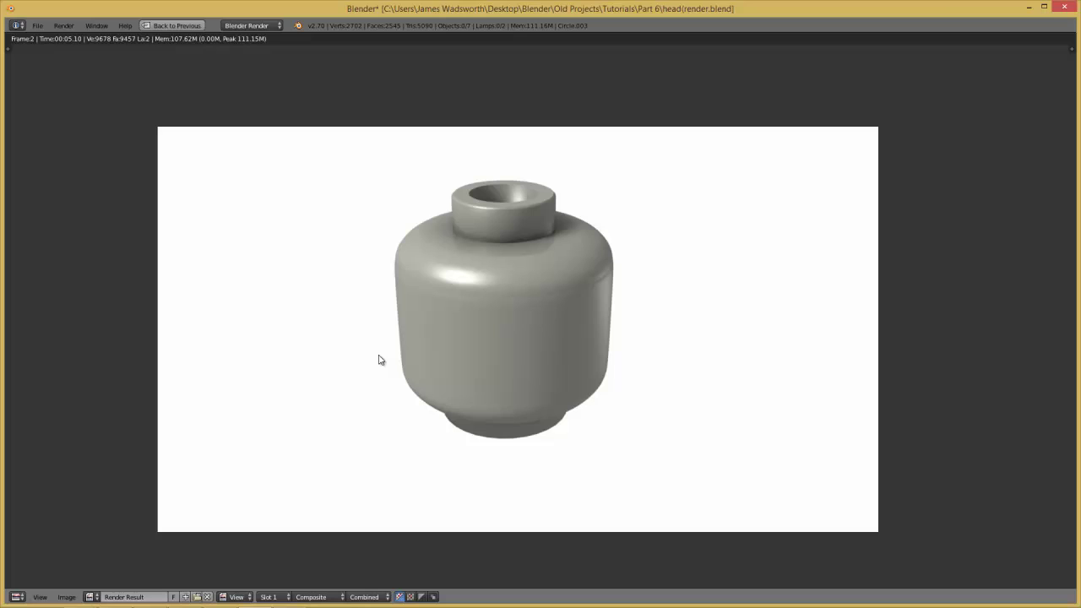
scroll(382, 359, "down", 3, "shift")
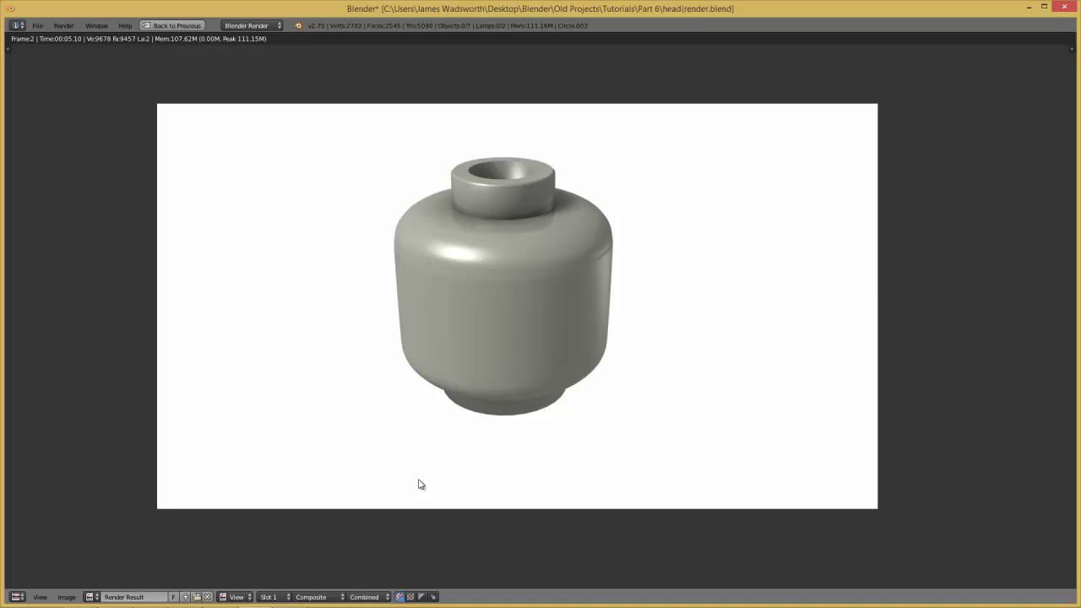
mouse_move(169, 602)
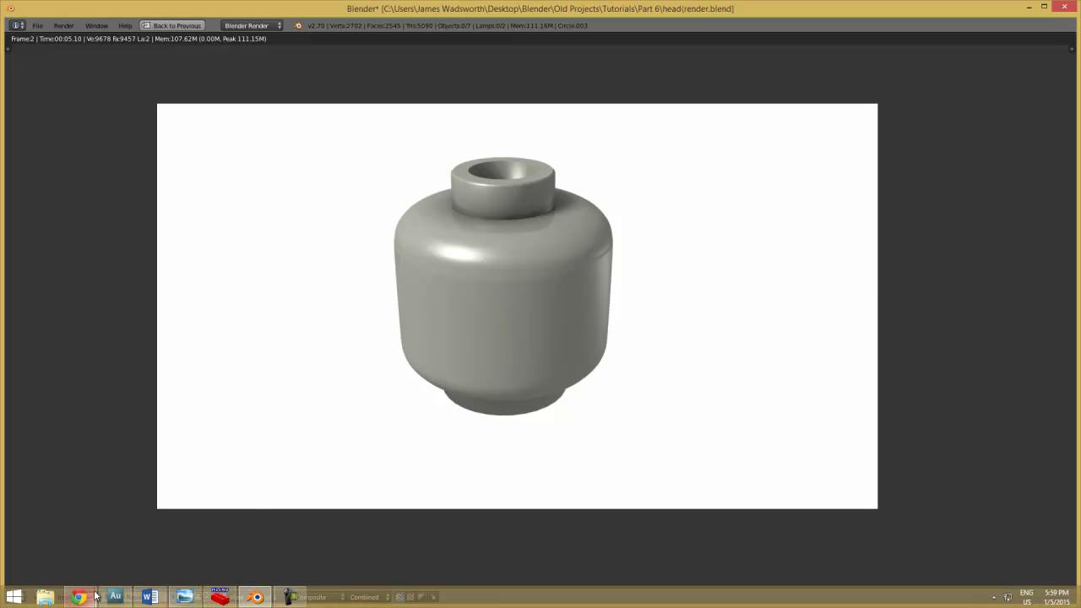